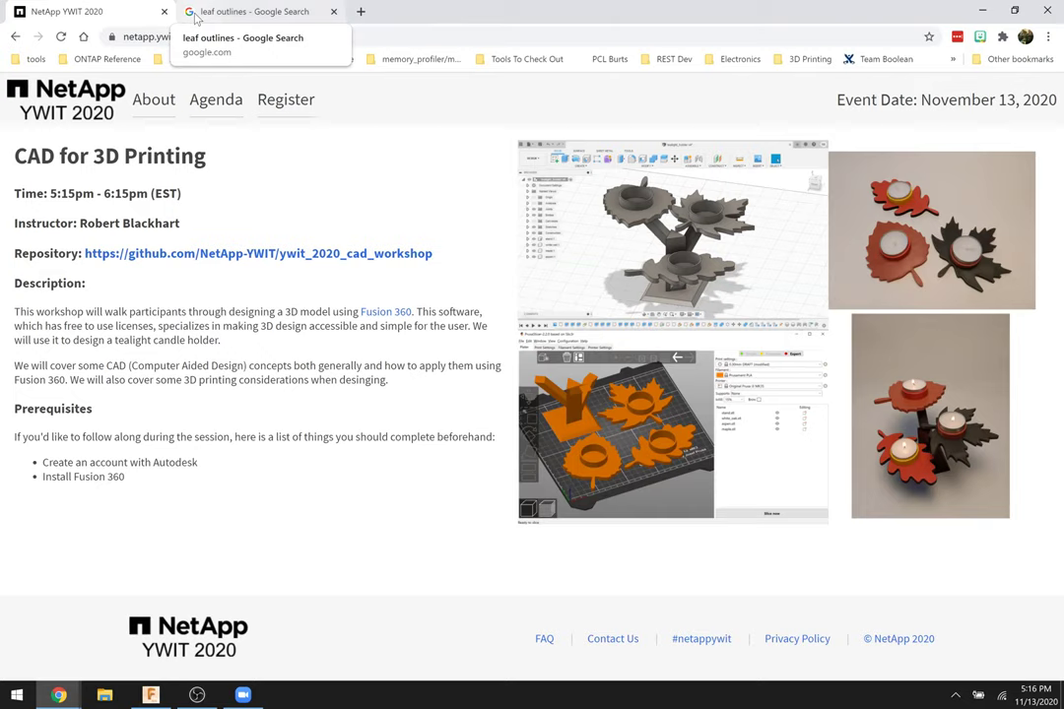
Review the leaf outlines image search results, including the five-leaf template, and switch to Fusion 360.
left_click(197, 12)
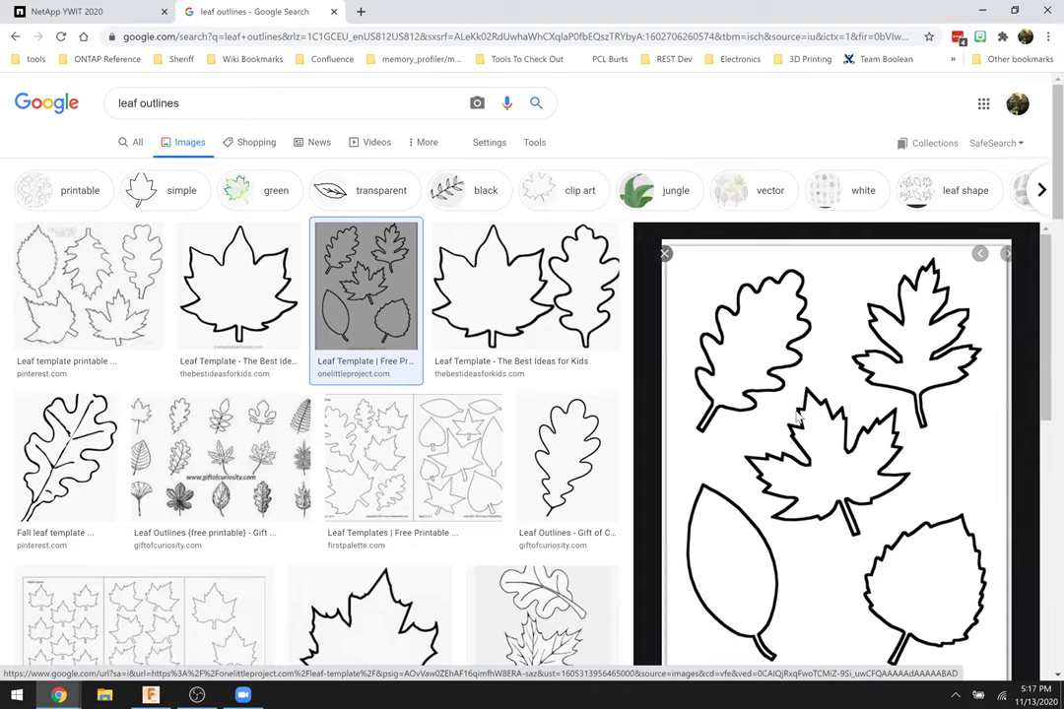
key("alt+Tab")
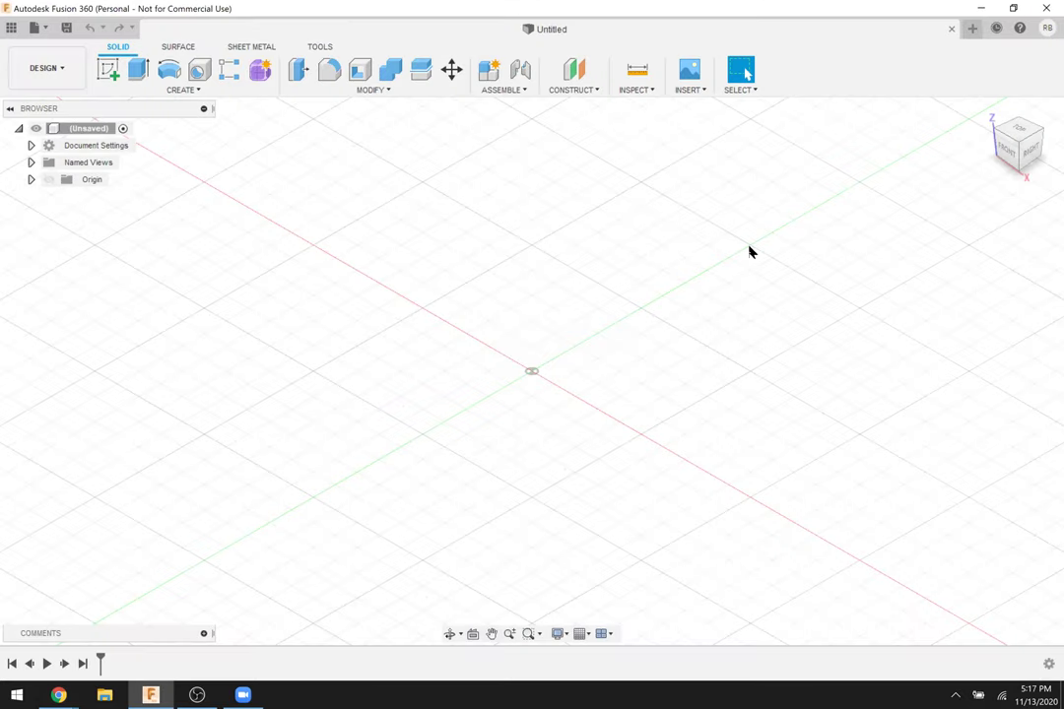
Insert Leaf-Outlines.jpg from the computer's Downloads folder as a canvas on the XY plane, viewed from the top.
left_click(1015, 133)
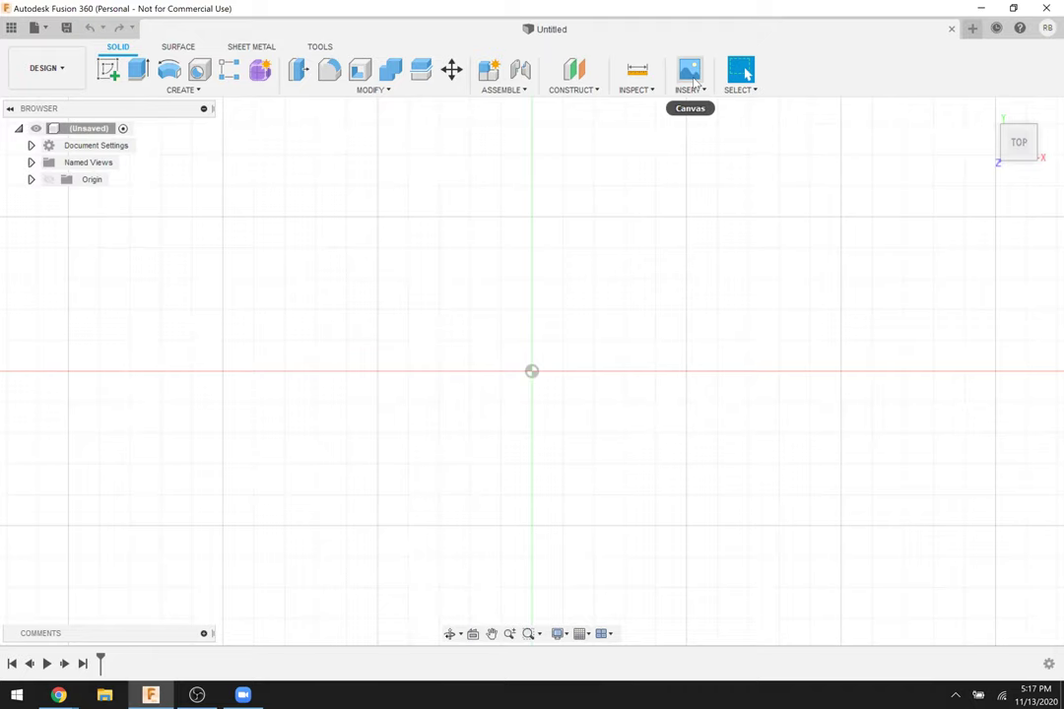
left_click(692, 79)
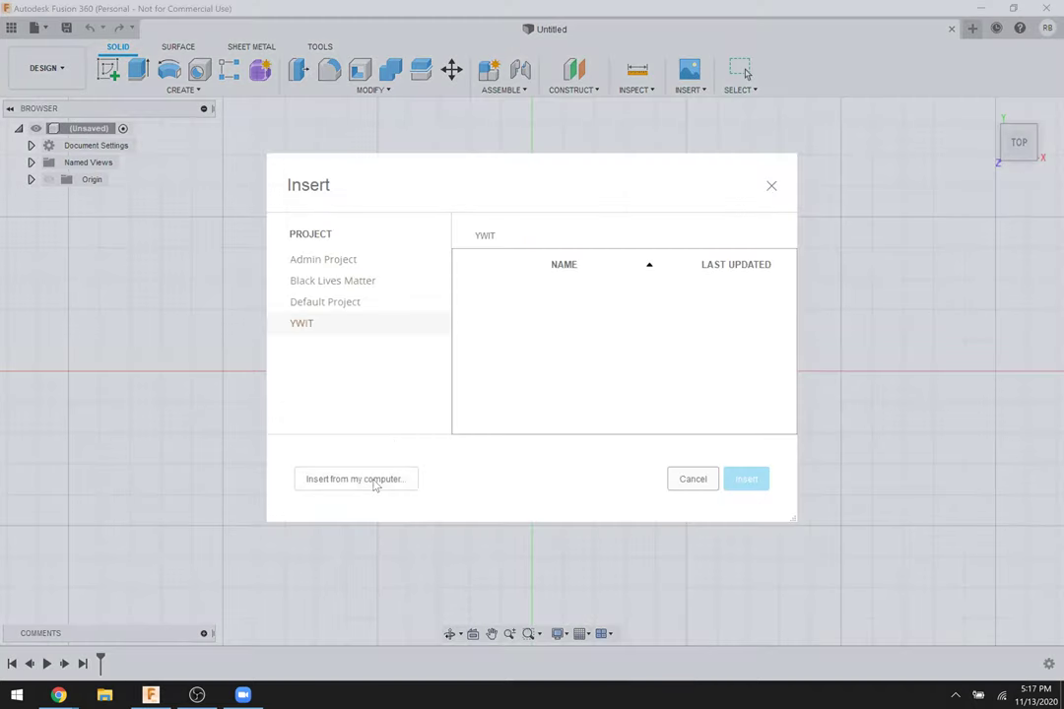
left_click(374, 481)
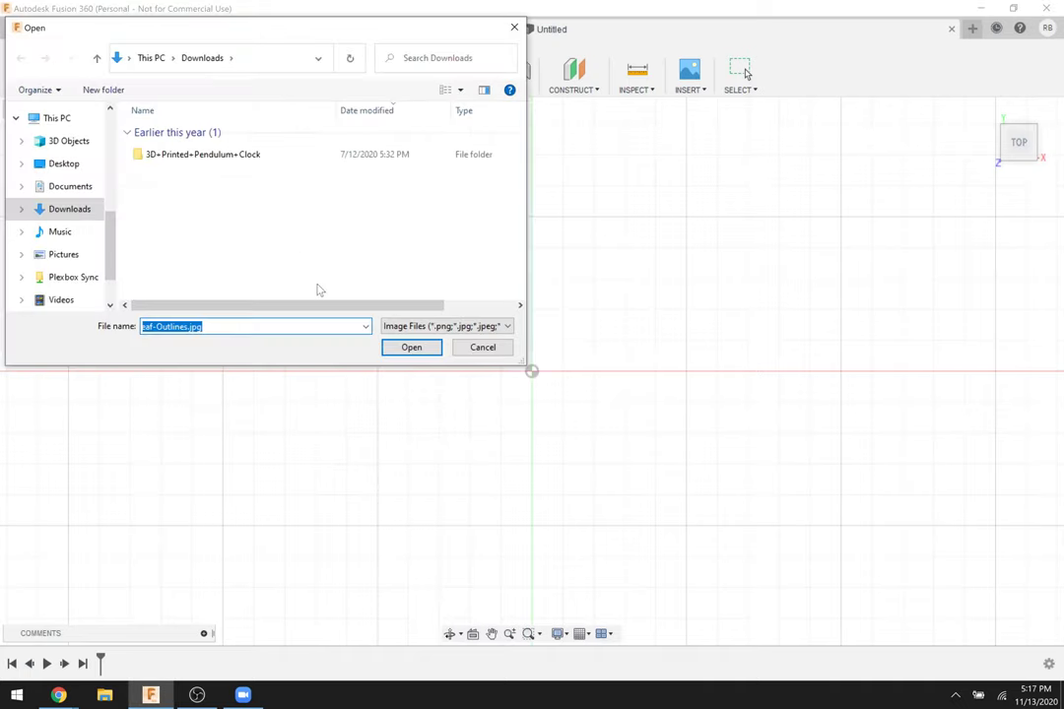
left_click(215, 201)
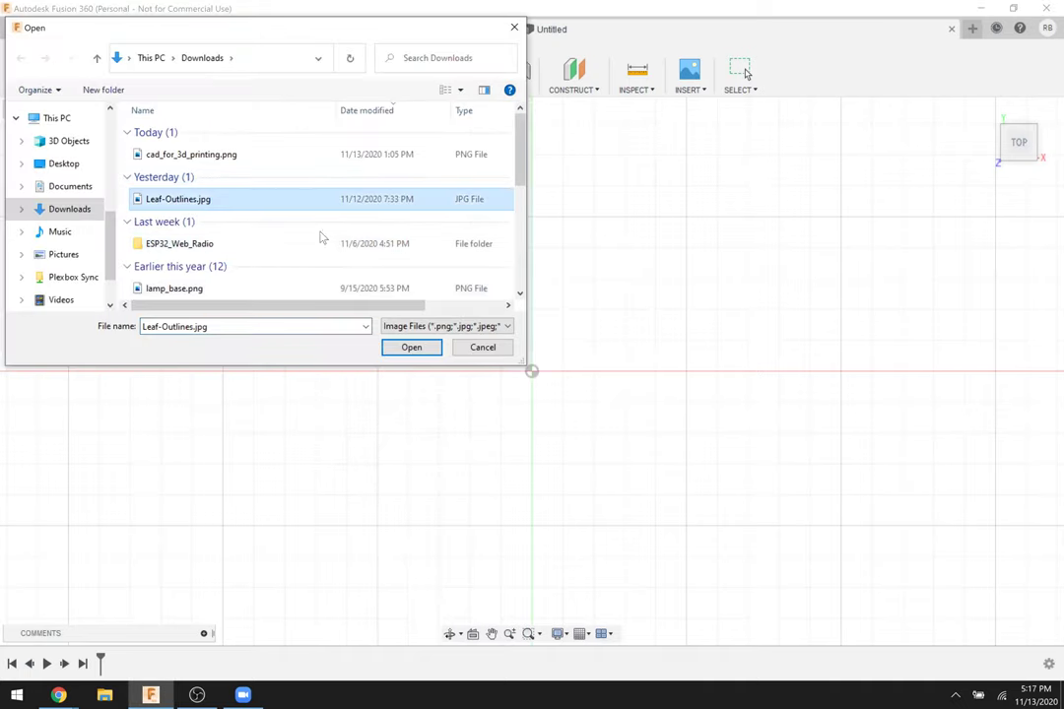
left_click(401, 350)
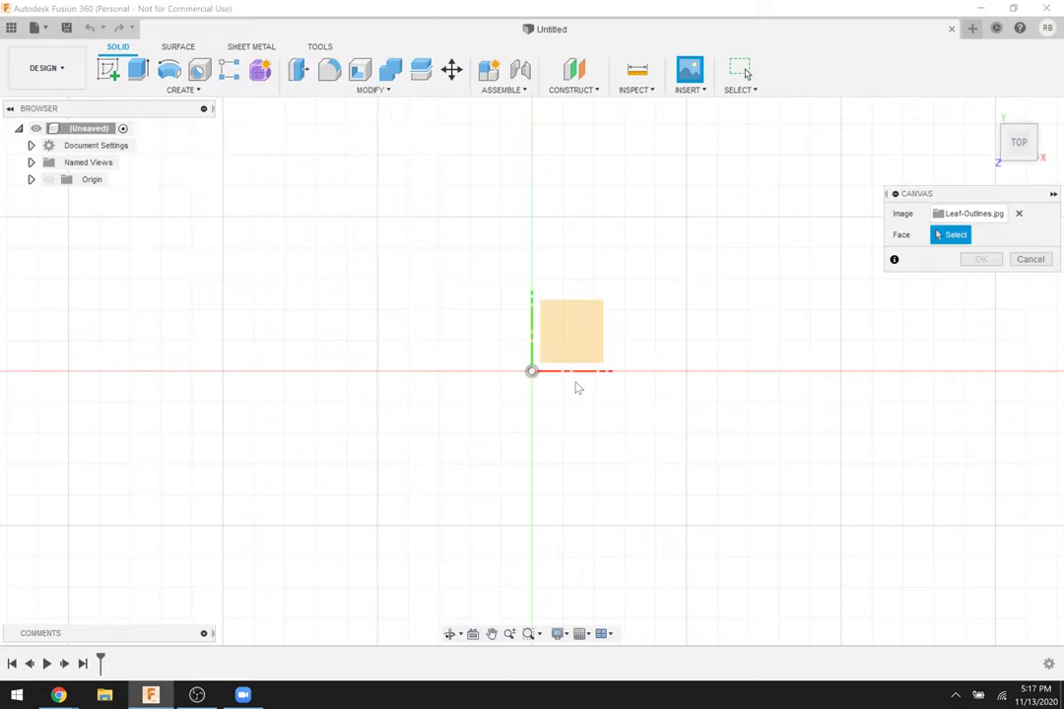
left_click(584, 330)
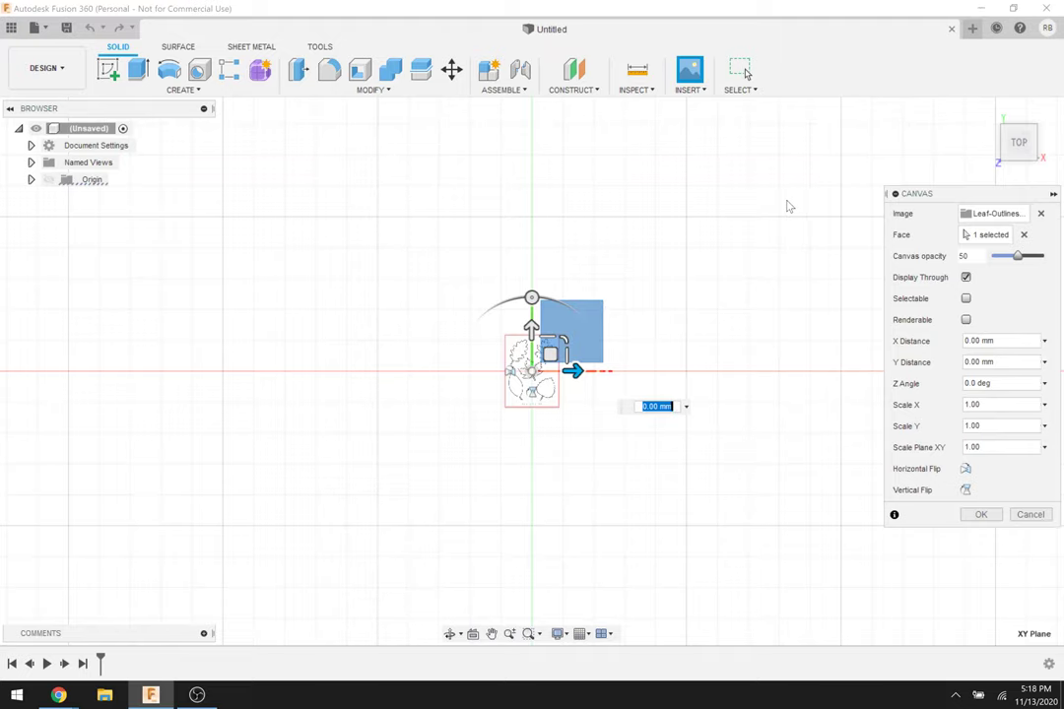
Scale the leaf outlines canvas uniformly in its plane to about 13.946 and accept the canvas.
middle_click_drag(711, 291, 564, 304)
scroll(567, 311, "down", 4)
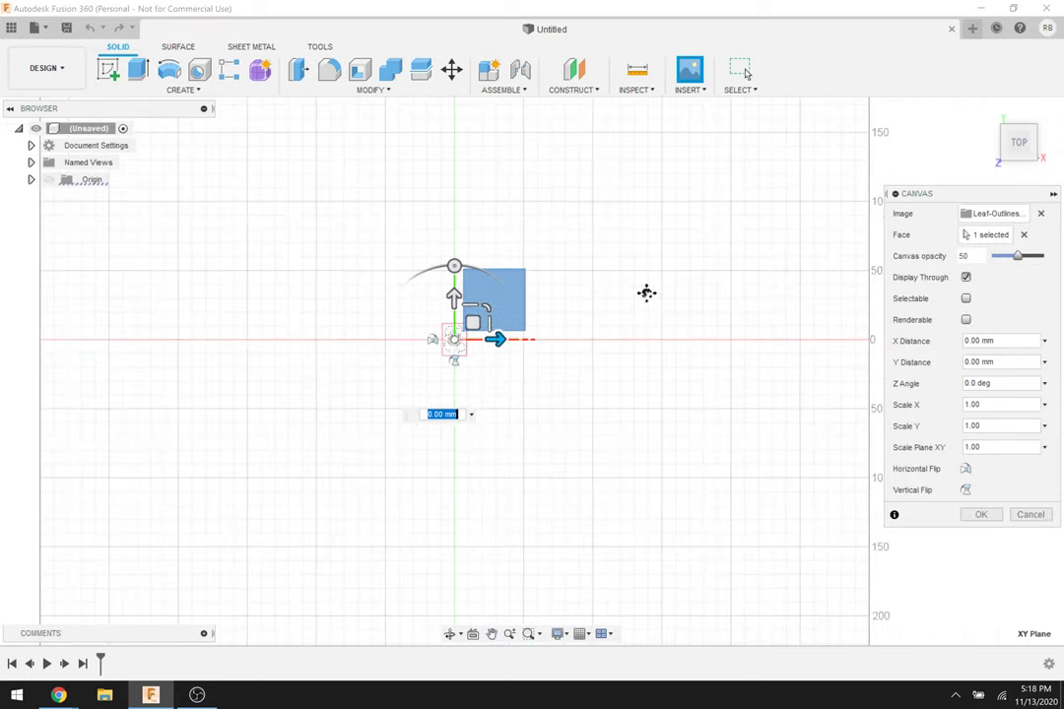
left_click_drag(404, 342, 724, 161)
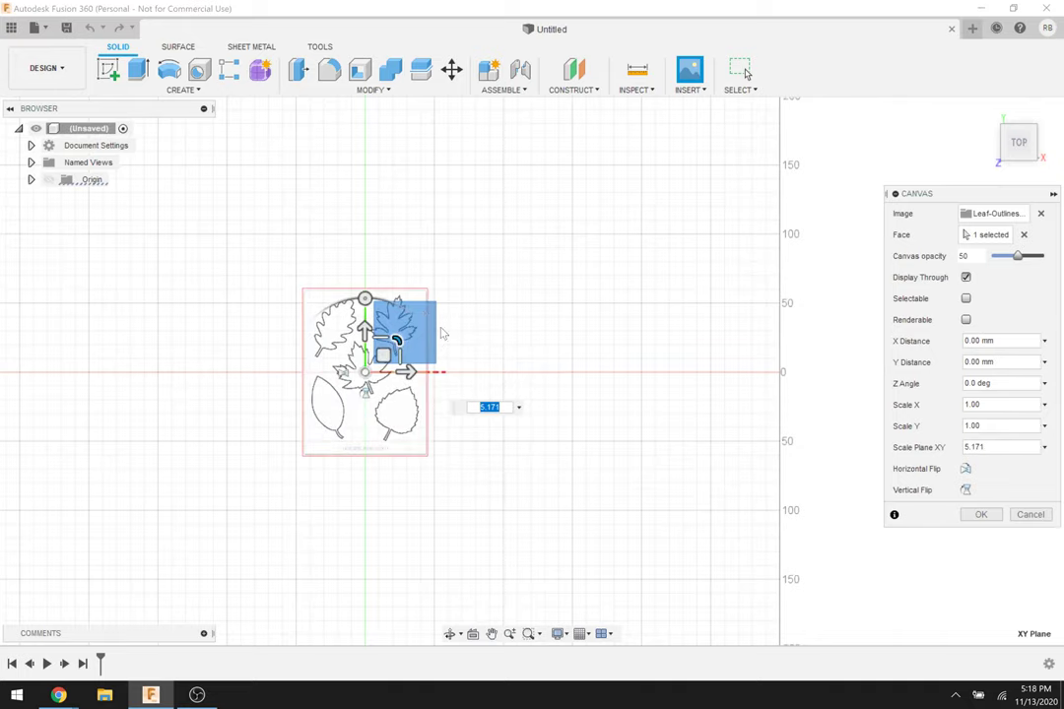
left_click_drag(404, 340, 703, 385)
scroll(719, 347, "down", 3)
middle_click_drag(521, 363, 340, 392)
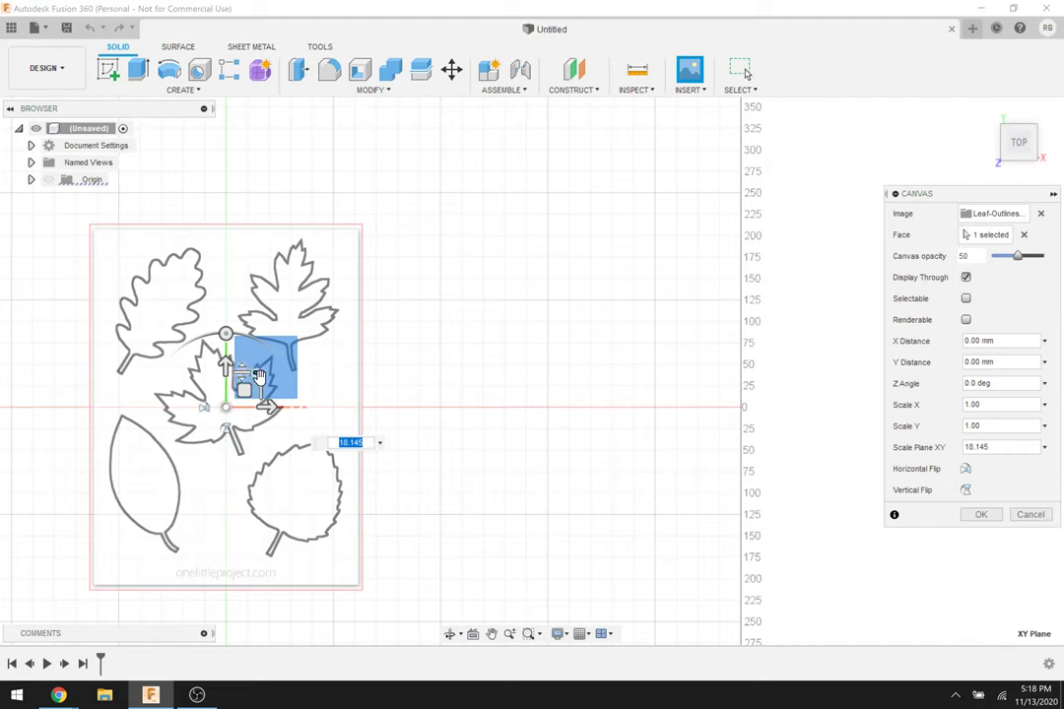
left_click_drag(276, 366, 513, 392)
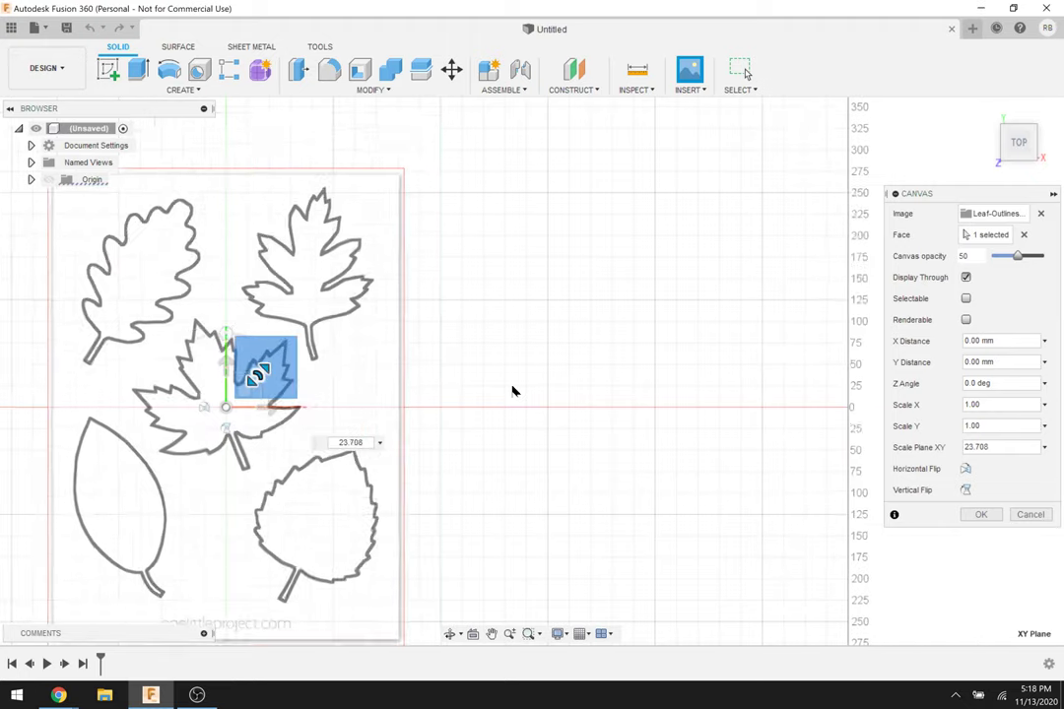
scroll(693, 351, "down", 2)
scroll(551, 343, "down", 2)
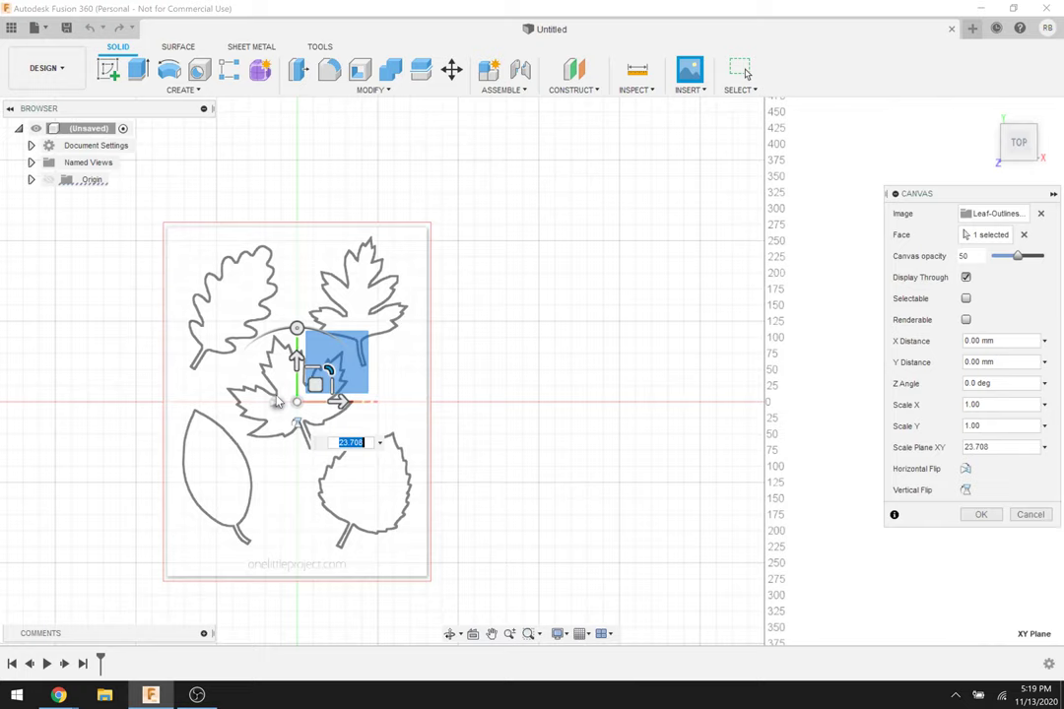
left_click_drag(328, 345, 304, 362)
scroll(474, 436, "up", 2)
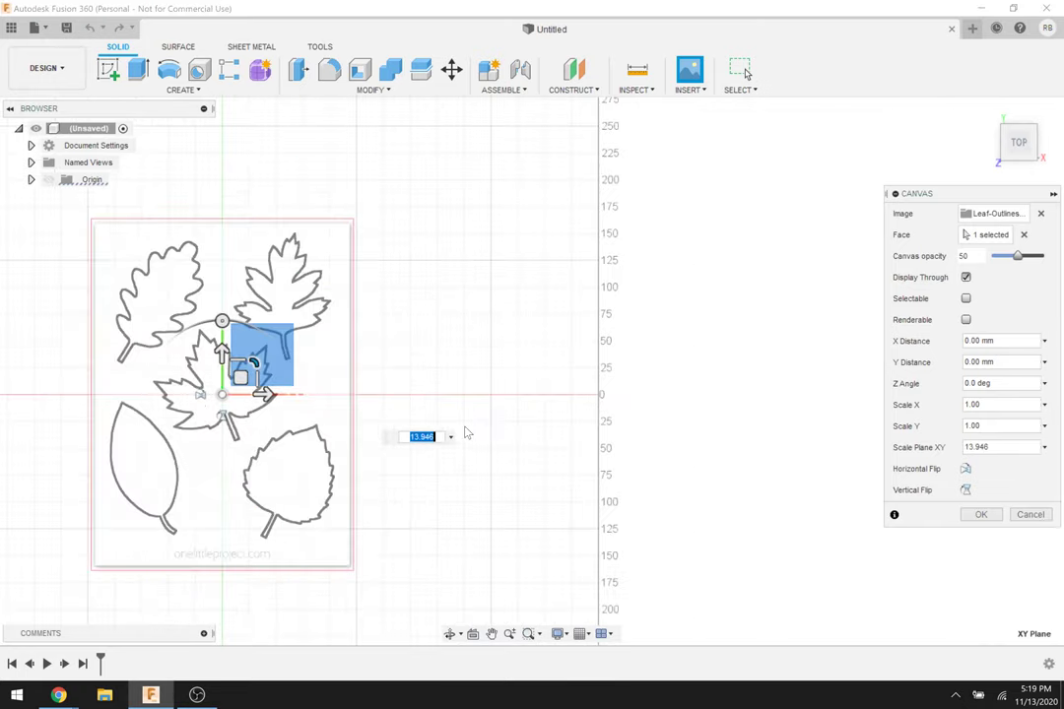
key("Return")
Switch to Chrome and examine the candle holder reference images on the NetApp YWIT workshop page.
middle_click_drag(275, 375, 242, 523, "shift")
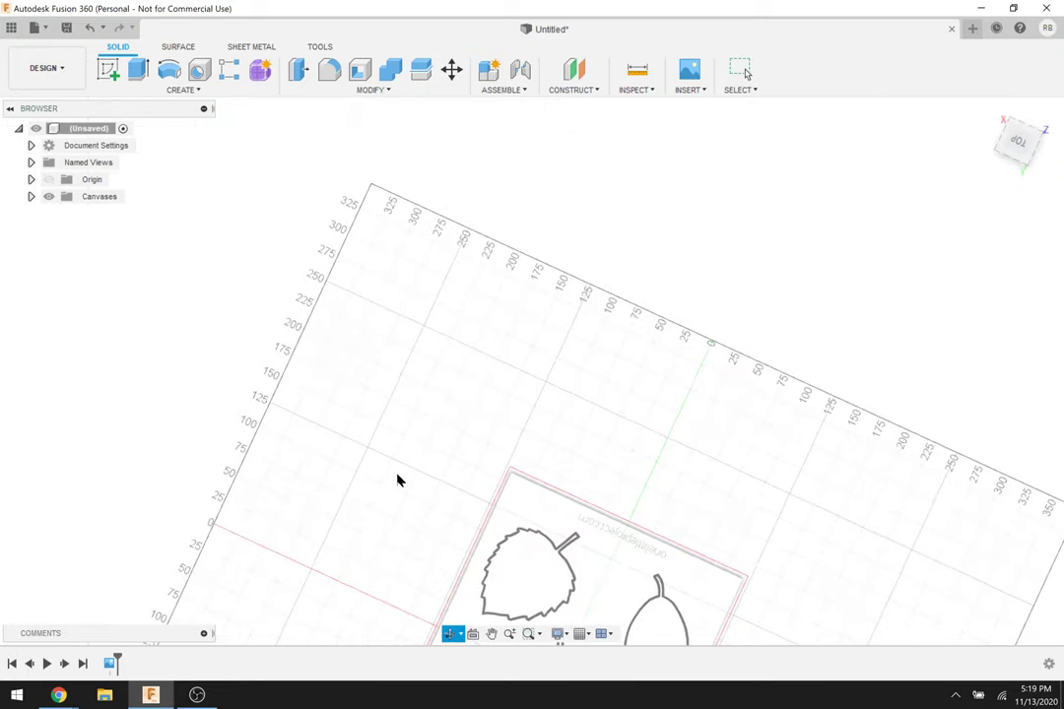
middle_click_drag(397, 480, 330, 676, "shift")
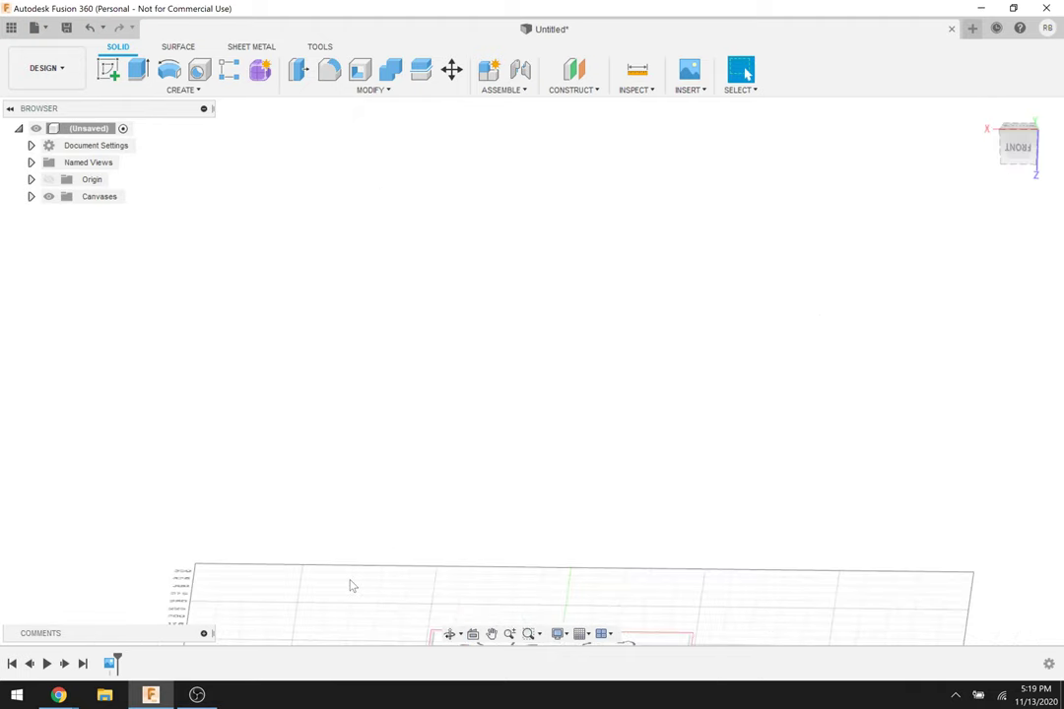
key("alt+Tab")
key("alt+Tab")
key("alt+shift+Tab")
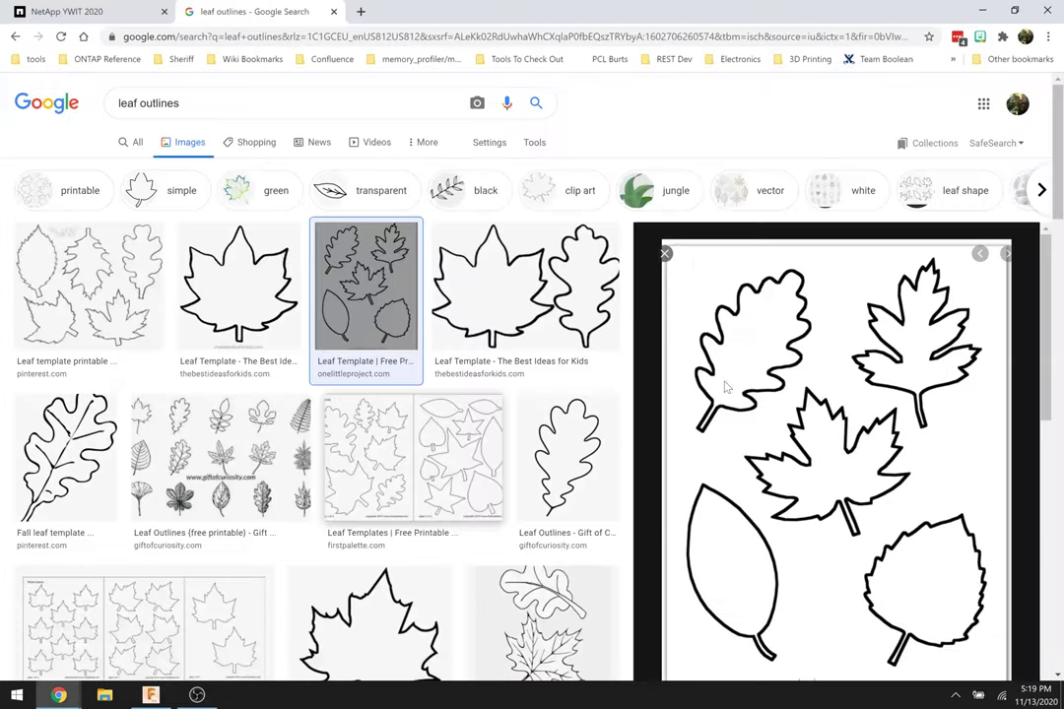
key("ctrl+shift+Tab")
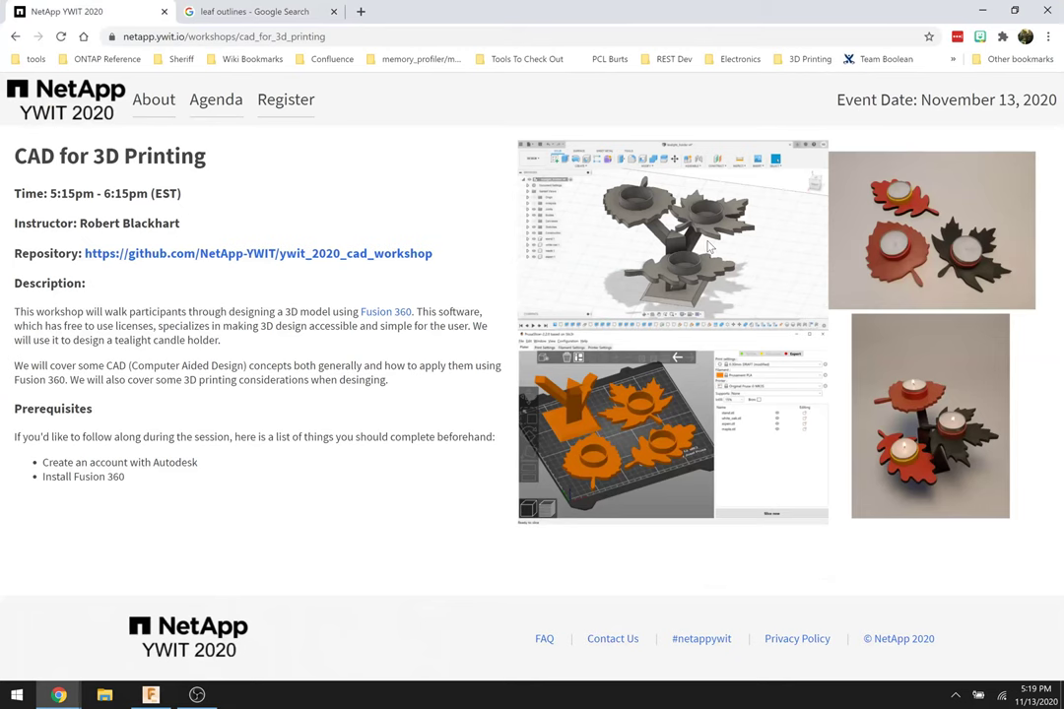
Switch back to Fusion 360 and start a sketch on the XY plane over the leaf canvas in an upright top view.
key("alt+Tab")
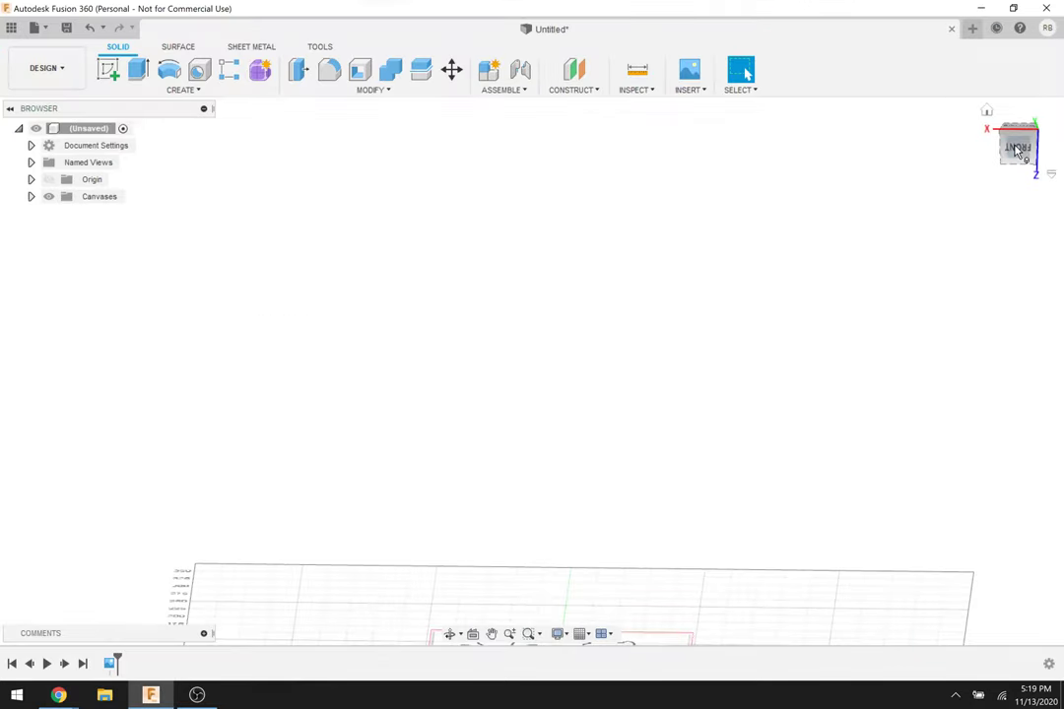
left_click_drag(1019, 145, 947, 195)
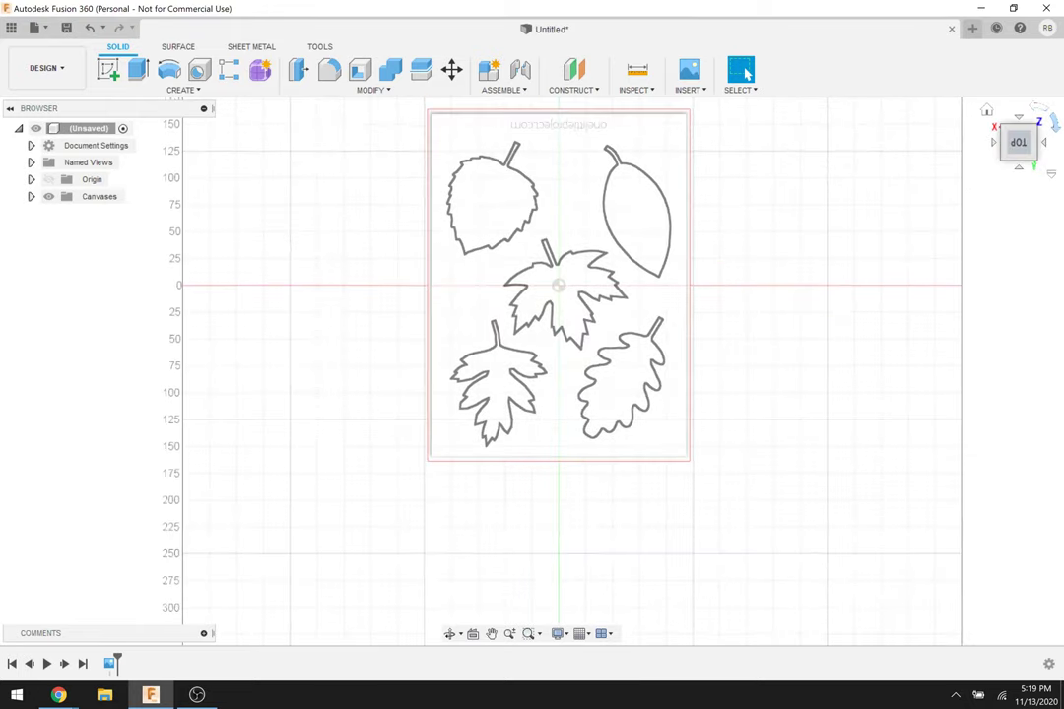
left_click_drag(948, 195, 459, 342)
scroll(532, 443, "up", 3)
middle_click_drag(599, 486, 622, 409)
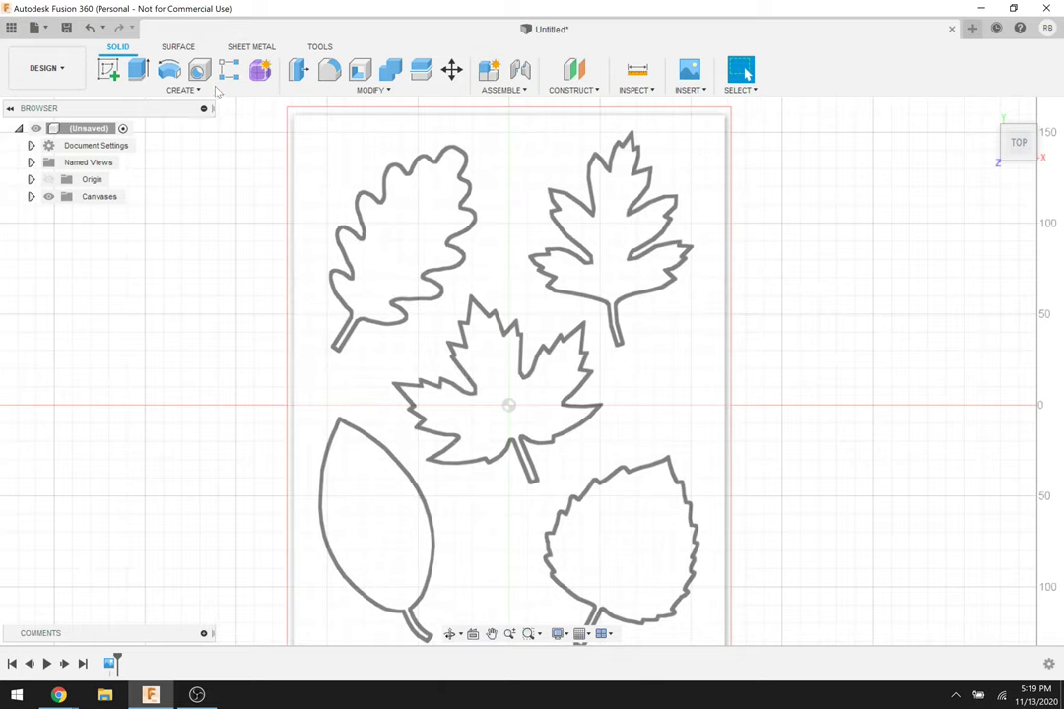
left_click(108, 69)
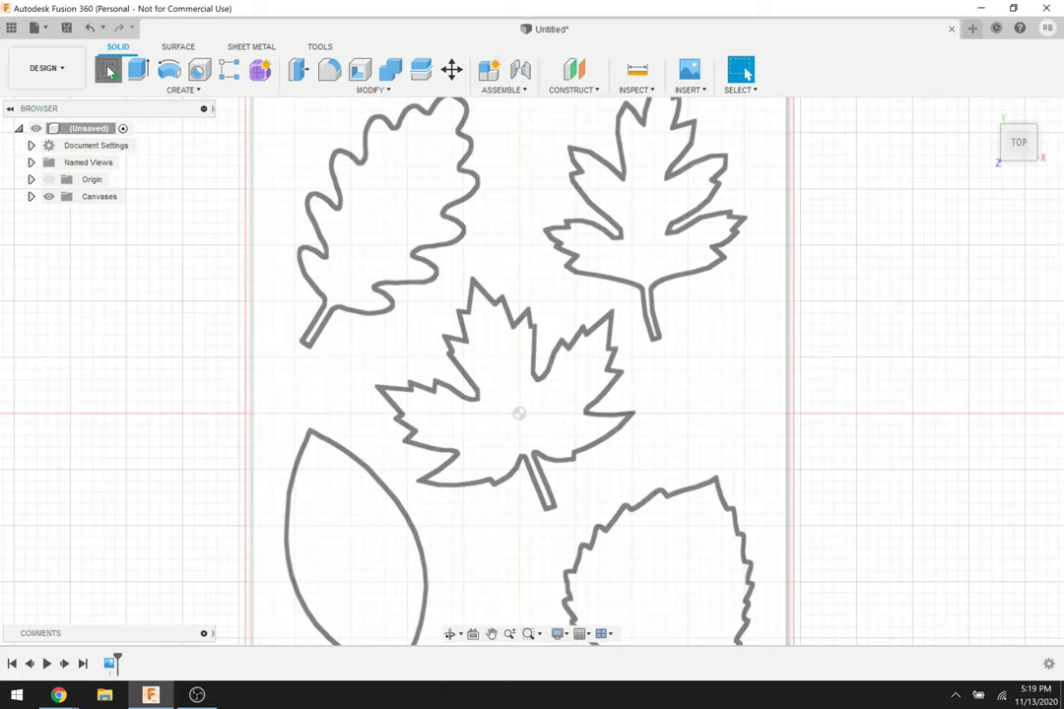
left_click(547, 374)
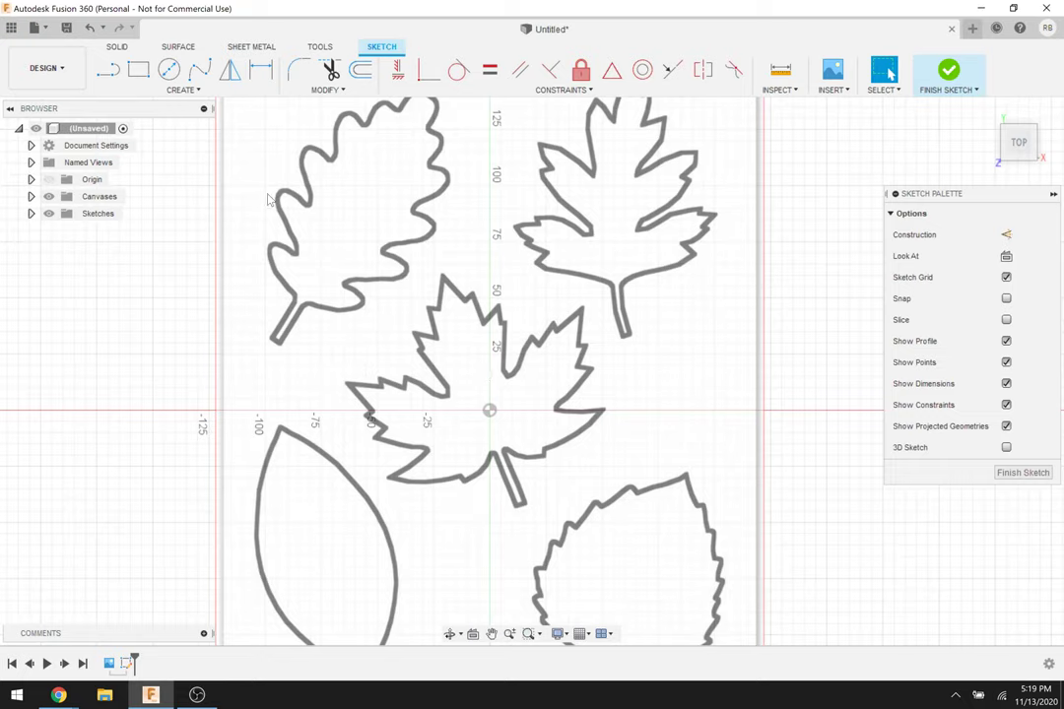
Start a fit point spline at the middle maple leaf's stem end and trace the stem's right side and lower-right lobe to its inner notch.
left_click(199, 69)
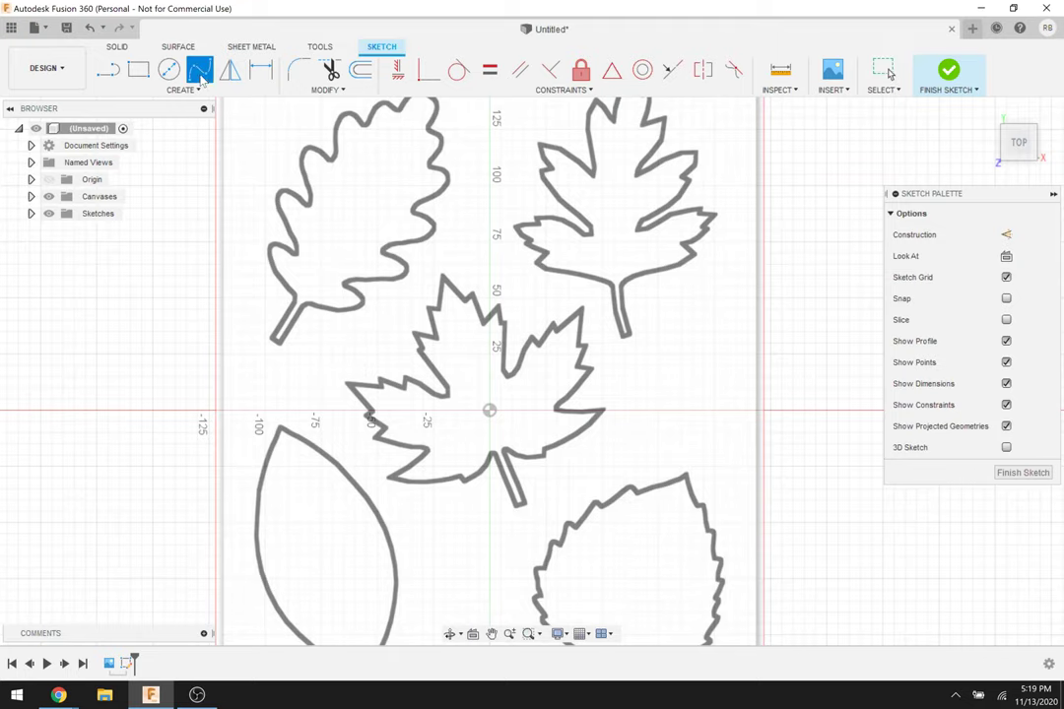
scroll(455, 419, "up", 2)
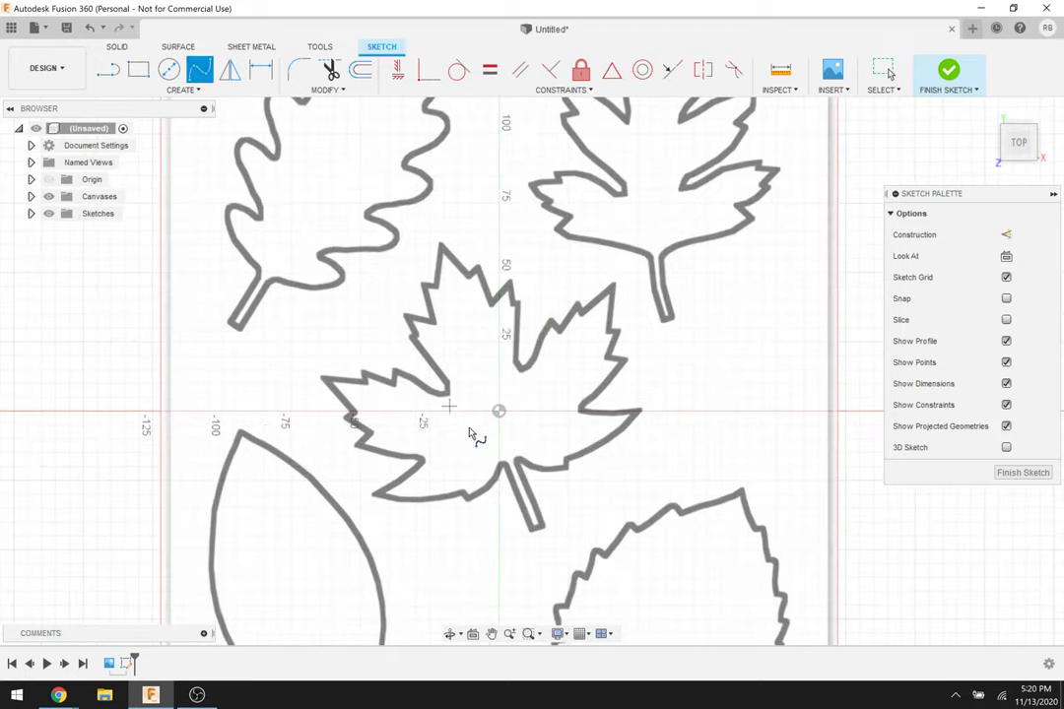
scroll(507, 445, "up", 2)
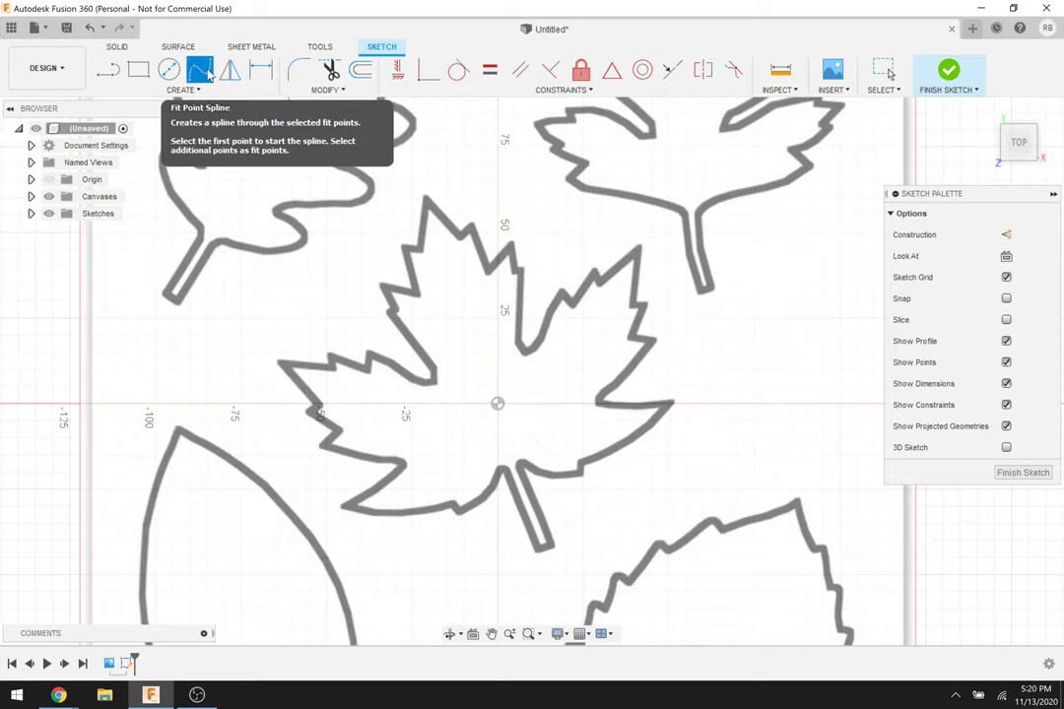
left_click(550, 544)
left_click(520, 463)
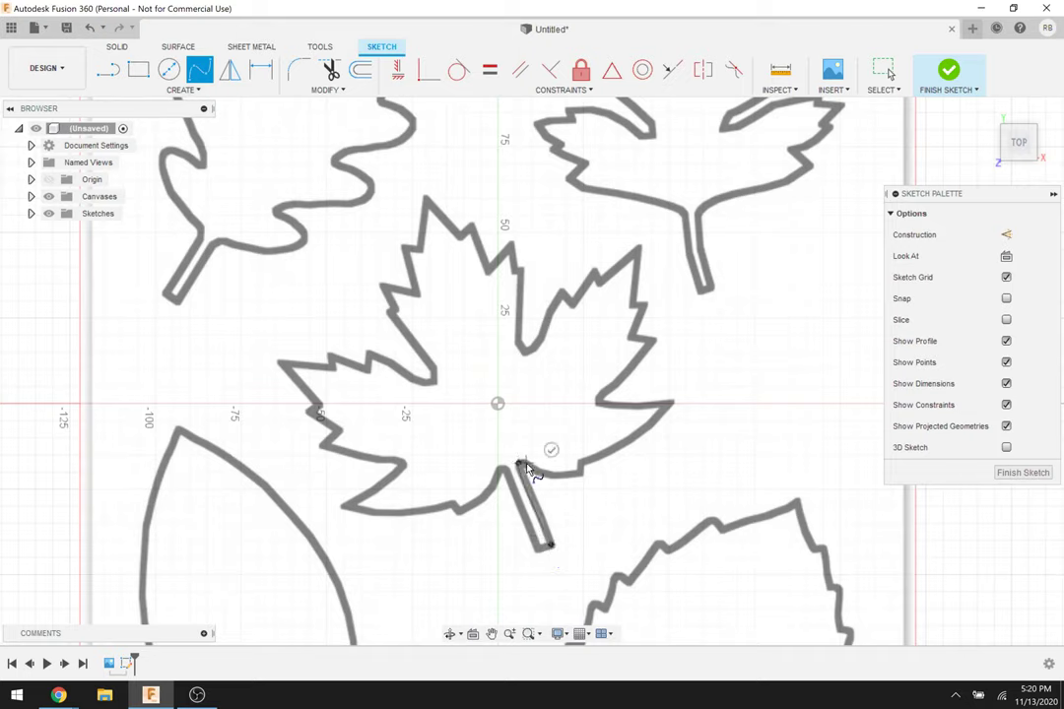
left_click(576, 472)
left_click(581, 472)
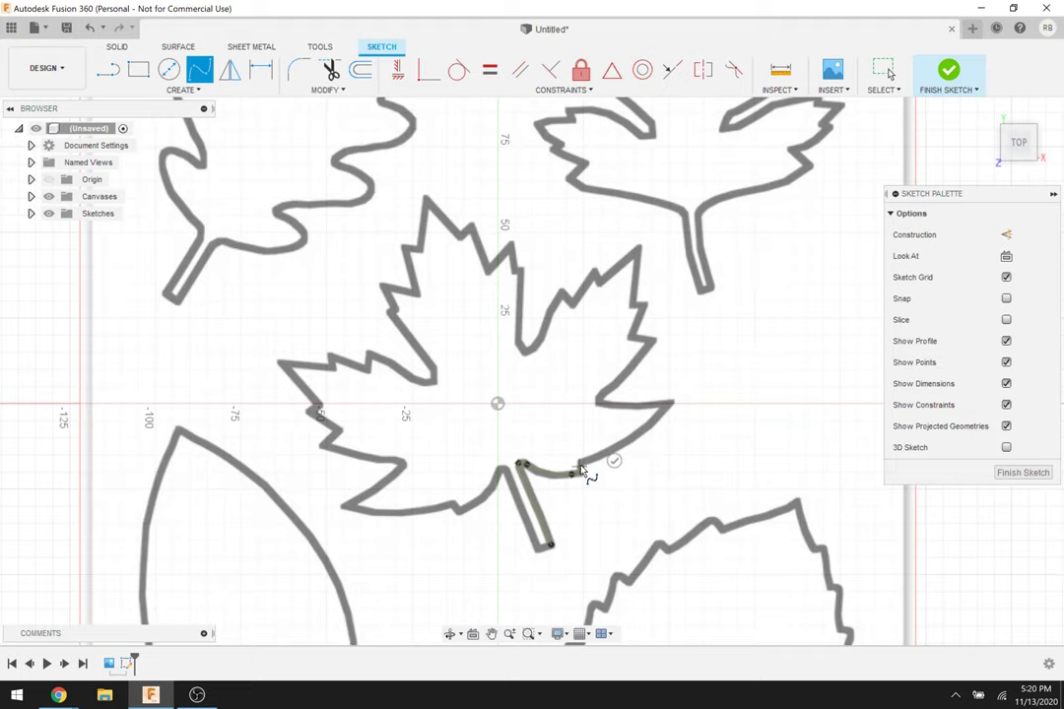
left_click(644, 431)
left_click(669, 403)
left_click(622, 407)
left_click(599, 400)
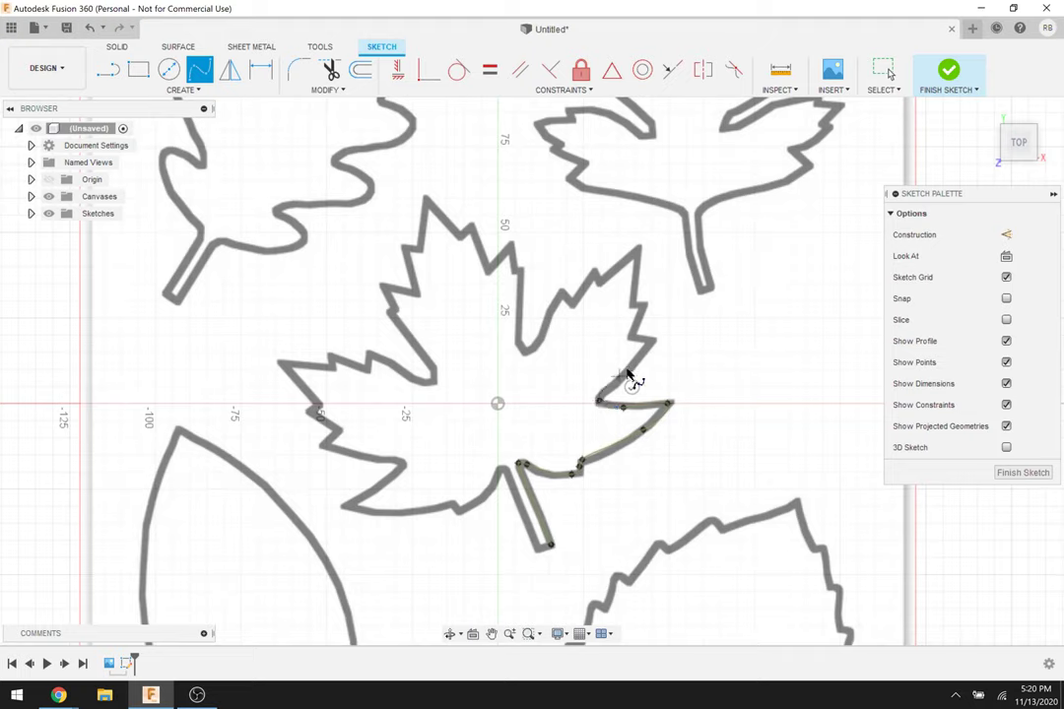
Continue the spline around the middle maple leaf's upper-right lobe, from its lower notch to the deep notch beside the top lobe.
left_click(628, 369)
left_click(649, 340)
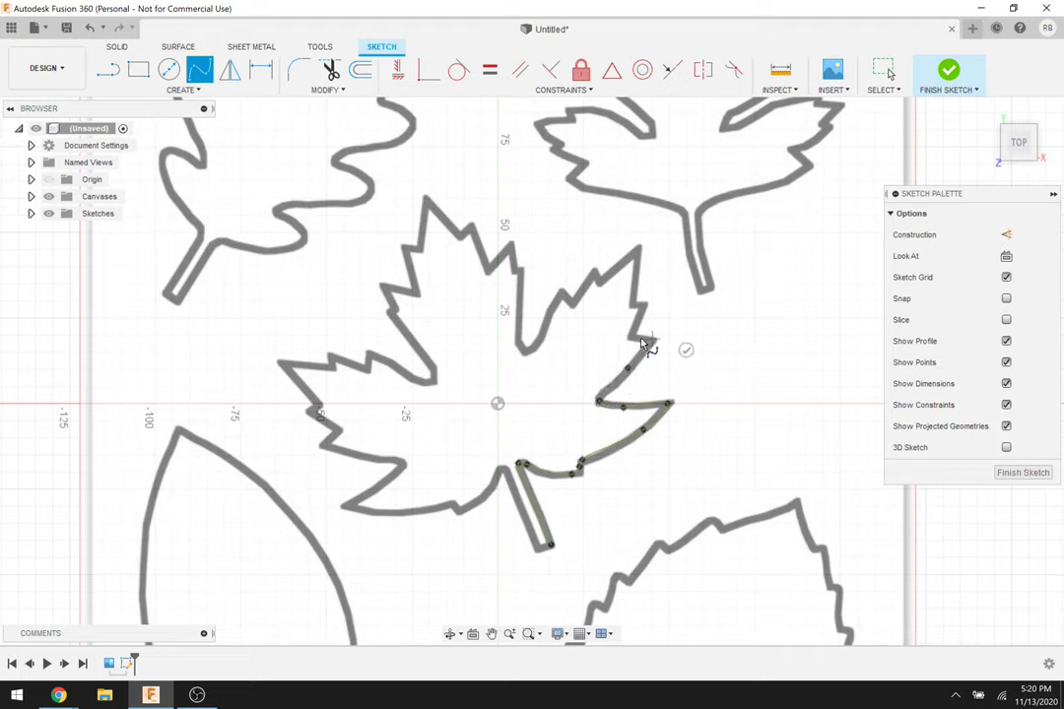
left_click(632, 337)
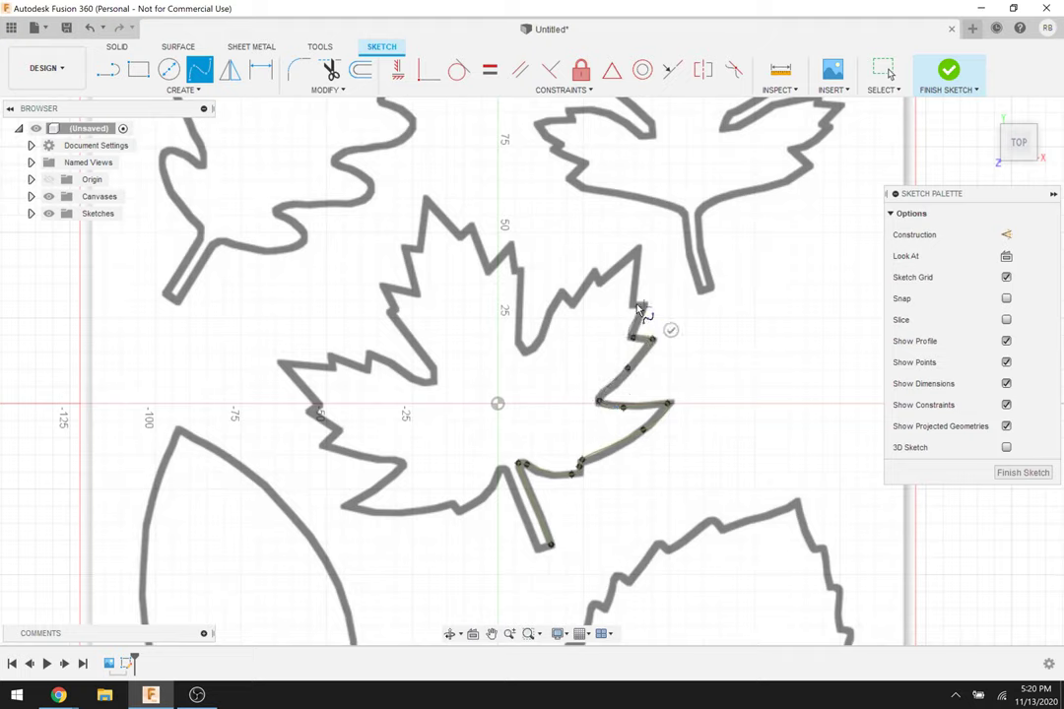
left_click(641, 306)
left_click(636, 250)
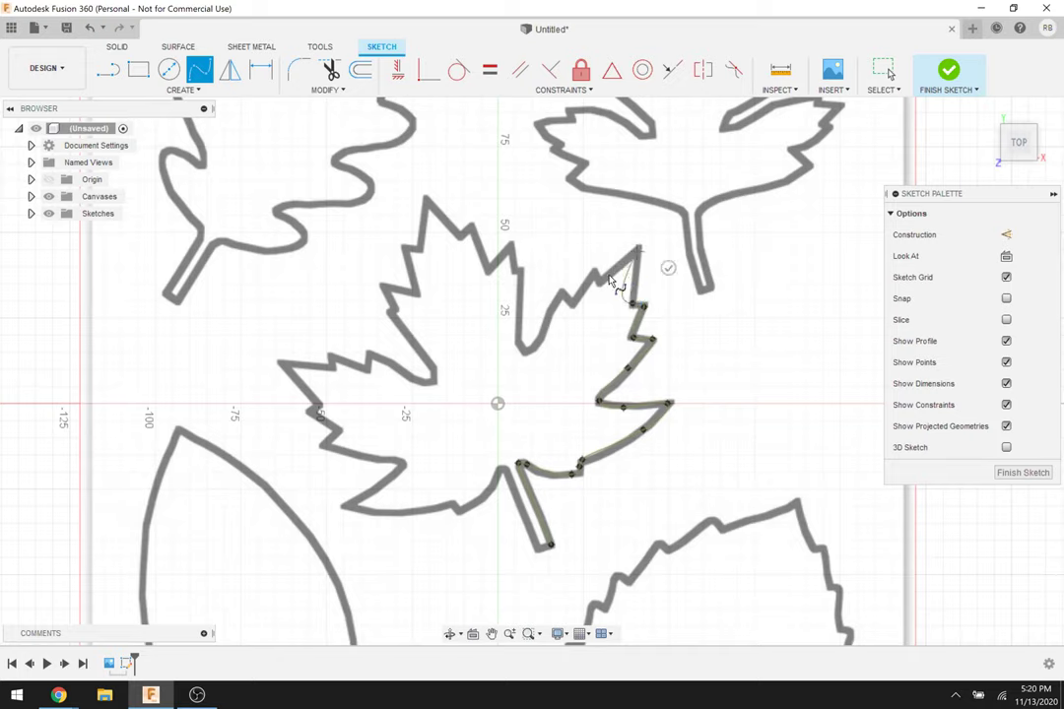
left_click(595, 271)
left_click(601, 283)
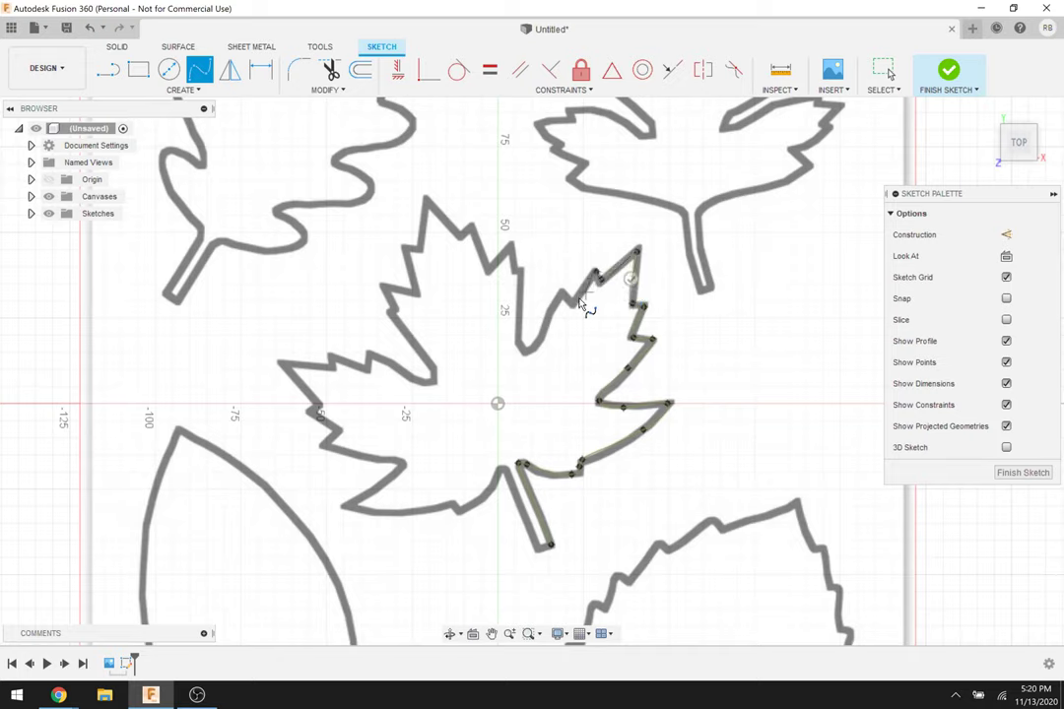
left_click(572, 300)
left_click(562, 292)
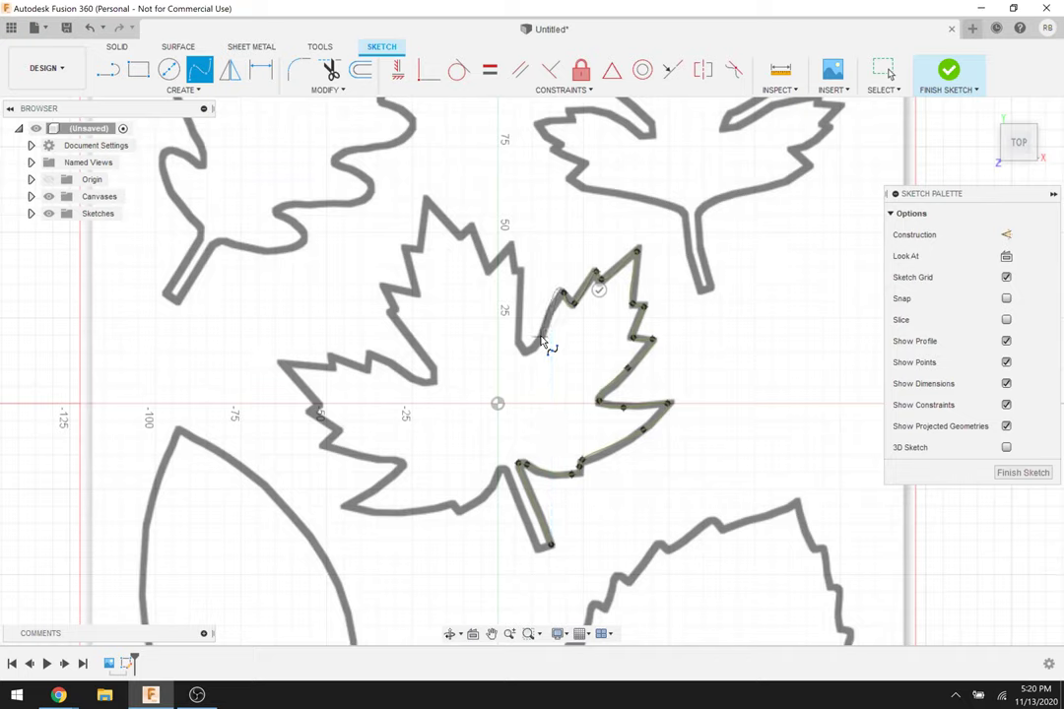
left_click(542, 327)
left_click(526, 347)
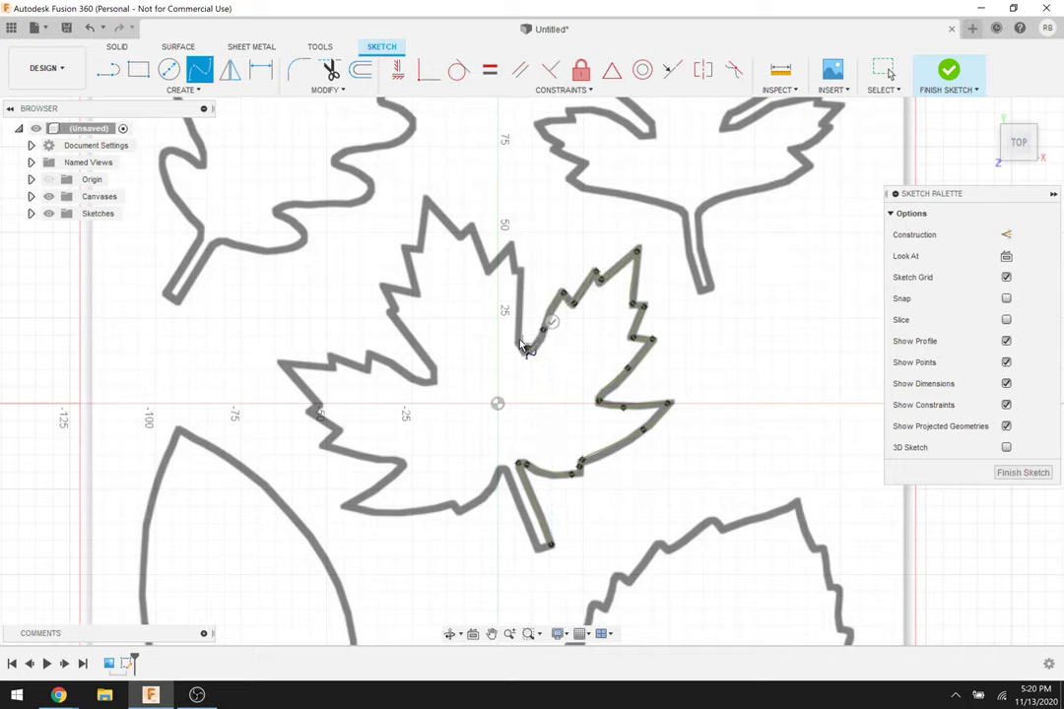
Continue the spline around the maple leaf's top lobe, over its tip and down to the deep notch on its left.
left_click(518, 270)
left_click(511, 244)
left_click(489, 268)
left_click(469, 230)
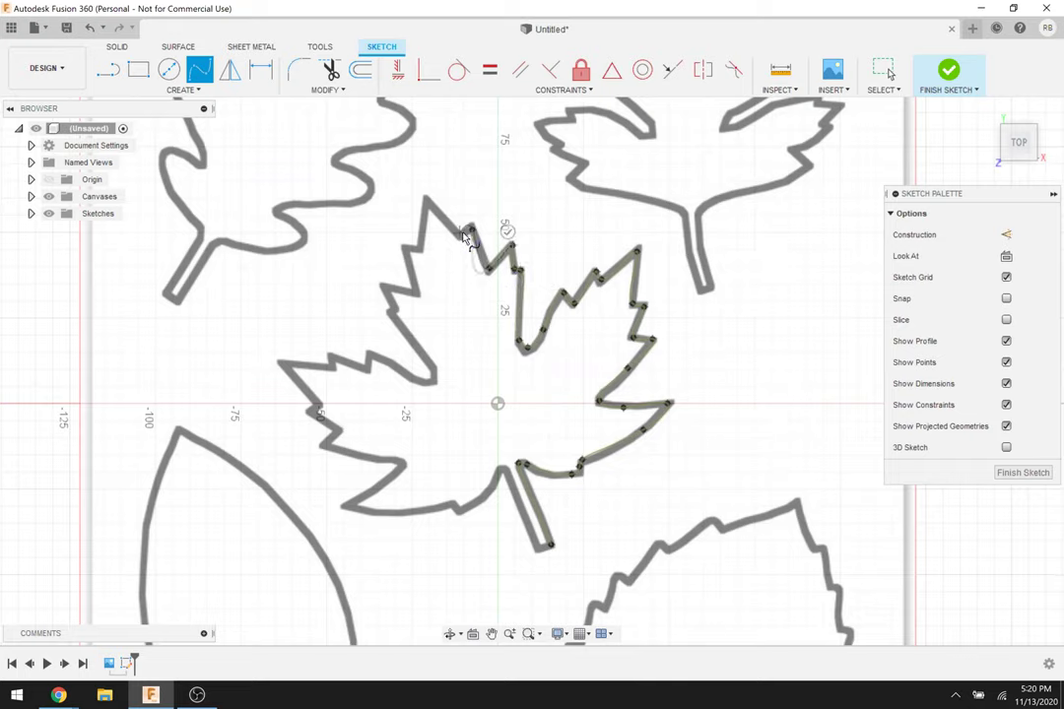
left_click(427, 201)
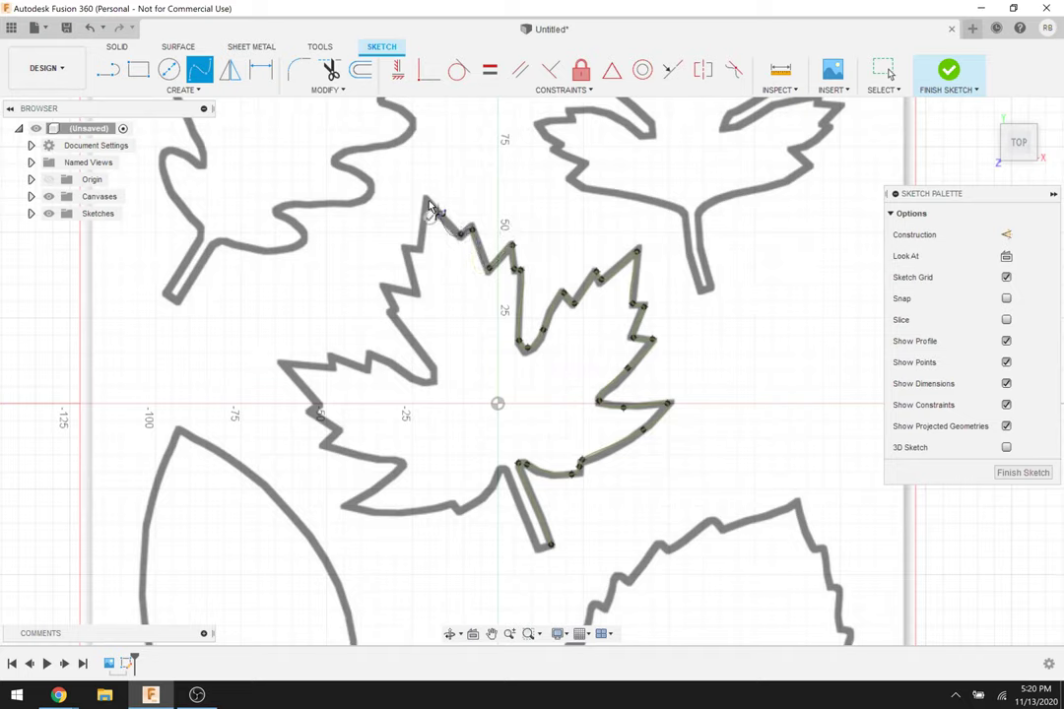
left_click(407, 247)
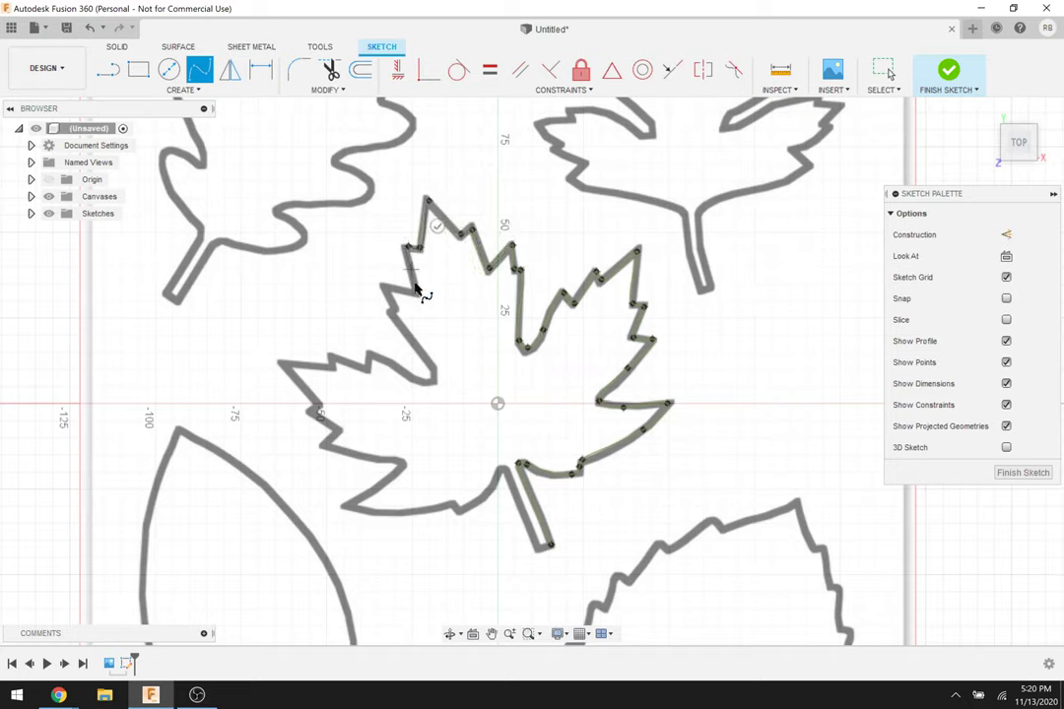
left_click(416, 291)
left_click(387, 288)
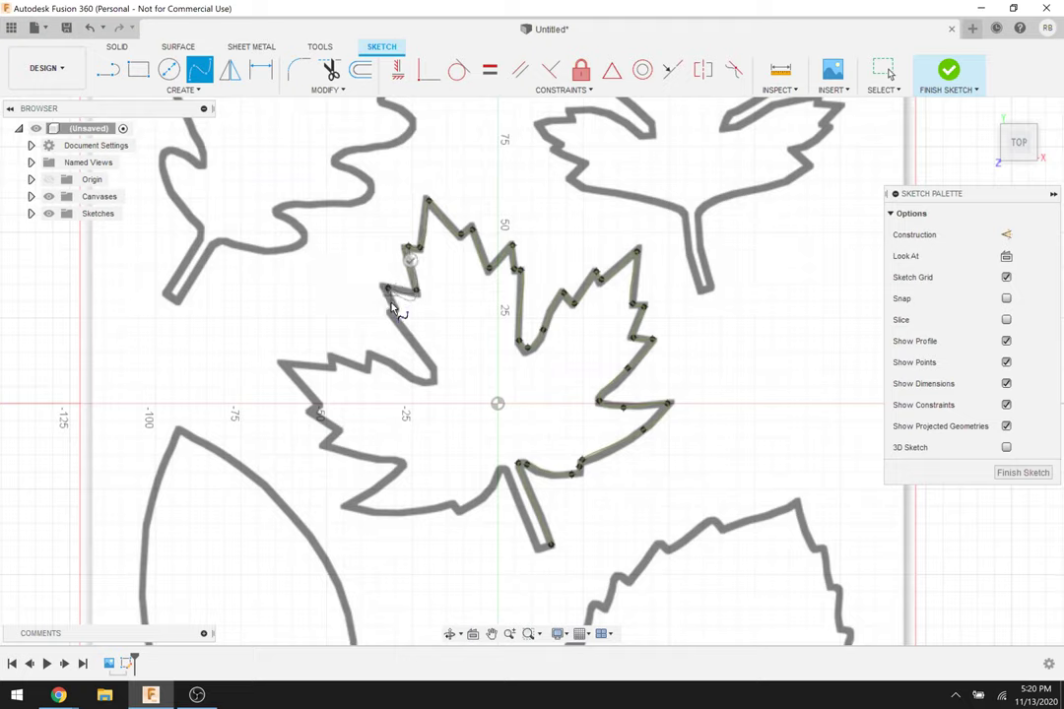
left_click(392, 313)
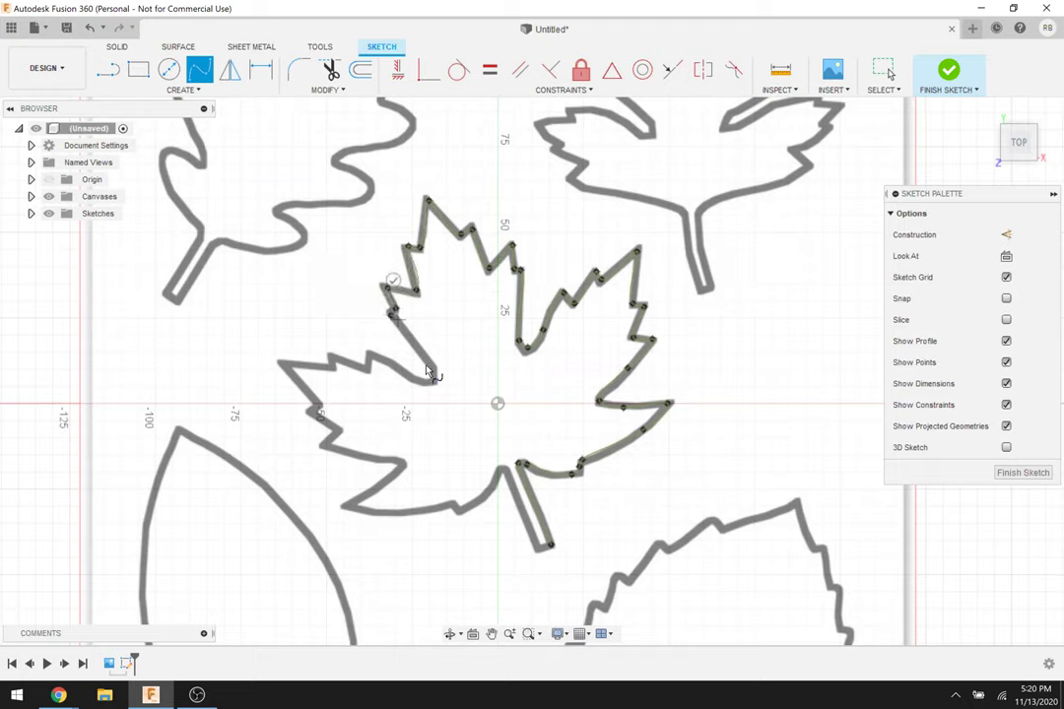
left_click(436, 378)
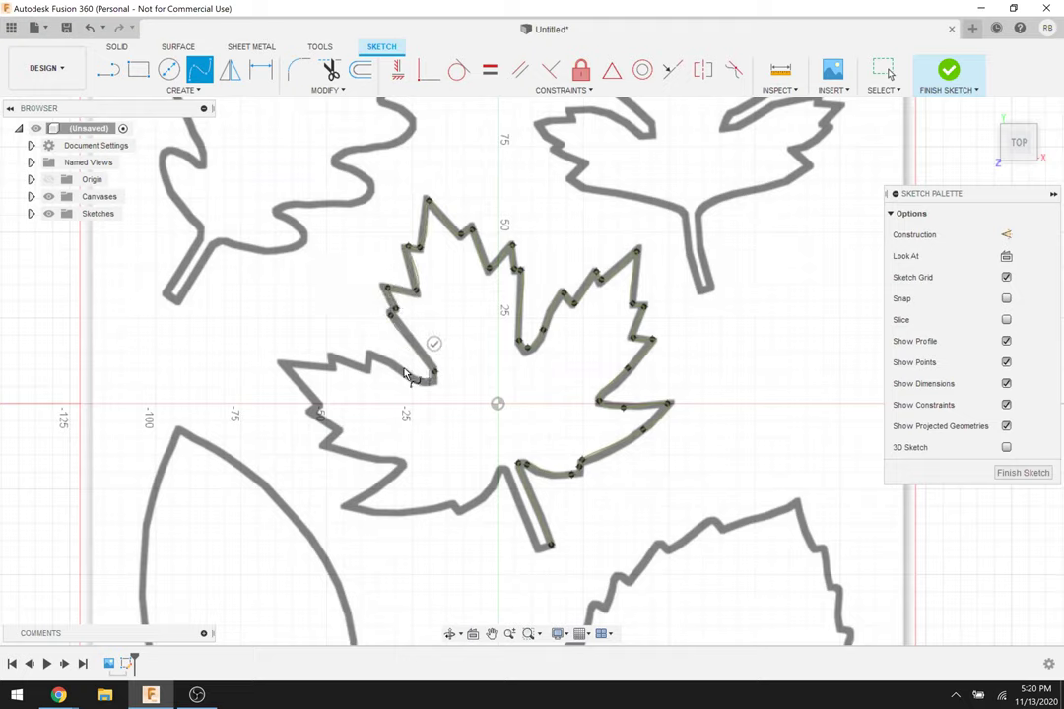
Continue the spline around the maple leaf's upper-left lobe to the notch above the lower-left lobe.
left_click(366, 356)
left_click(330, 356)
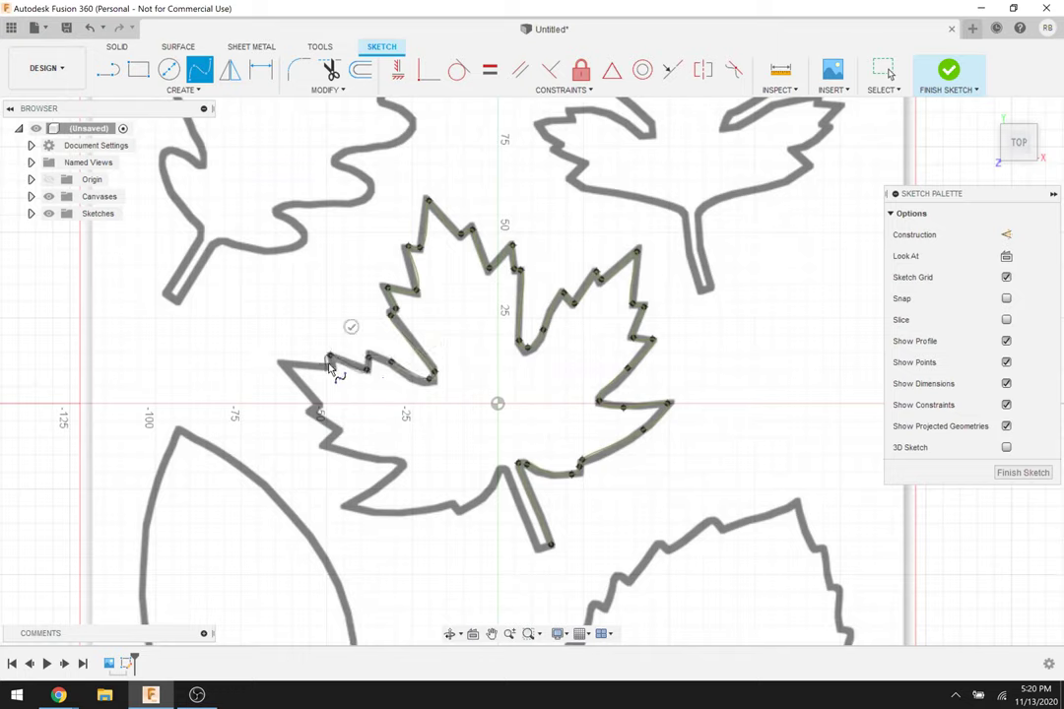
left_click(285, 363)
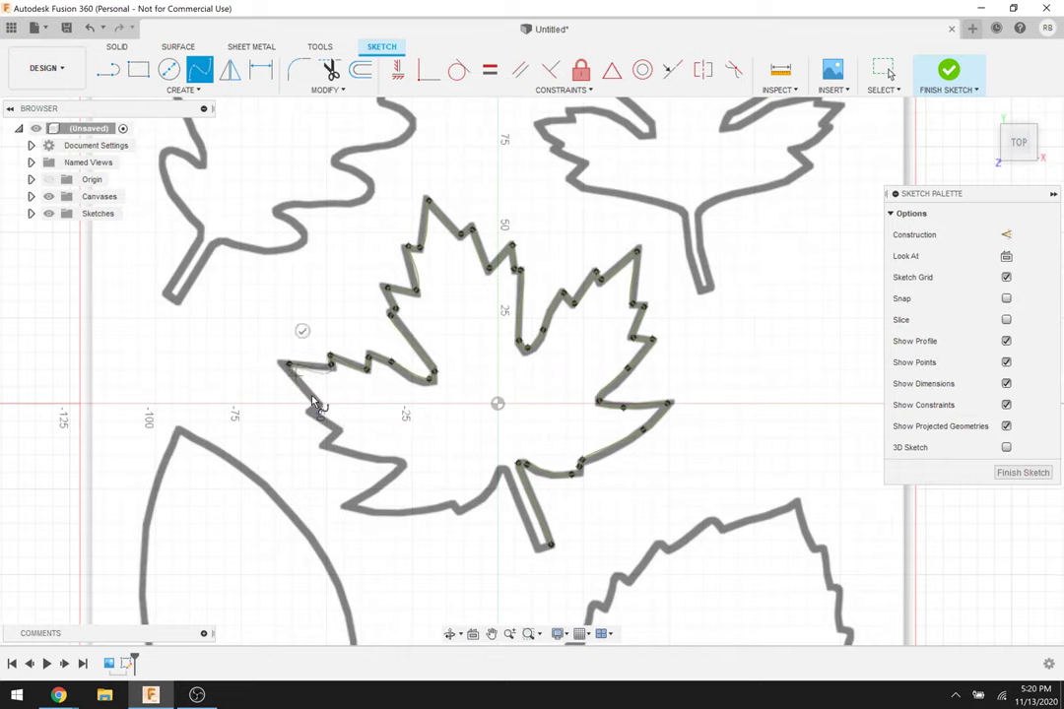
left_click(316, 406)
left_click(336, 428)
left_click(325, 444)
left_click(400, 462)
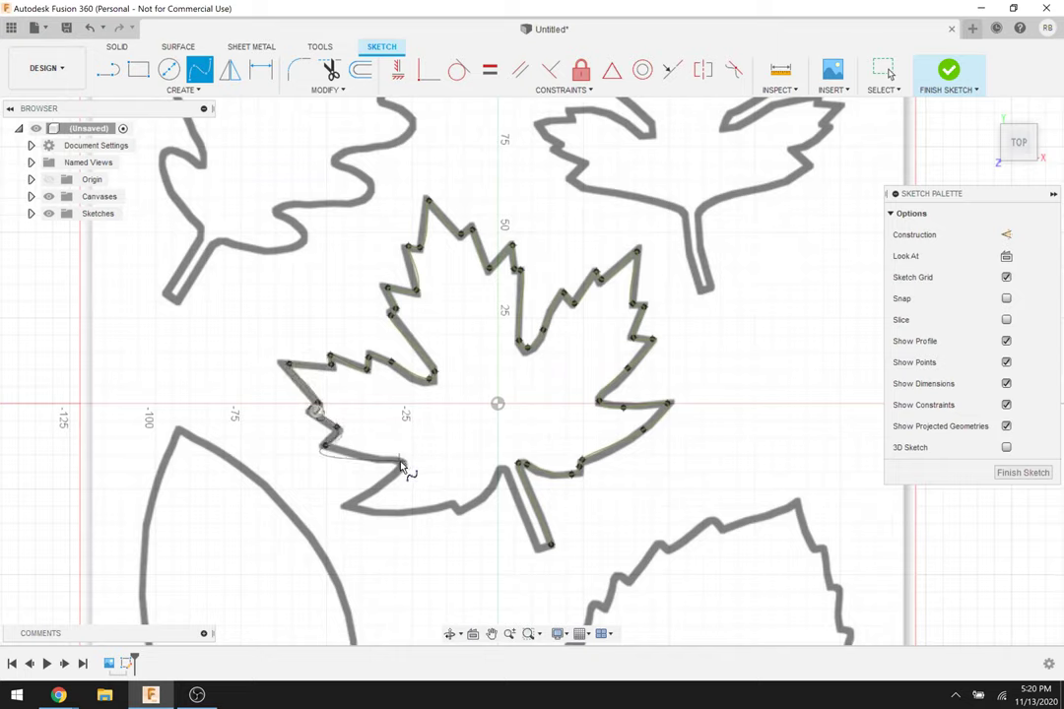
Trace the maple leaf's lower-left lobe and the stem's left side, then close the spline at its first point at the stem end.
left_click(345, 504)
left_click(380, 511)
left_click(458, 507)
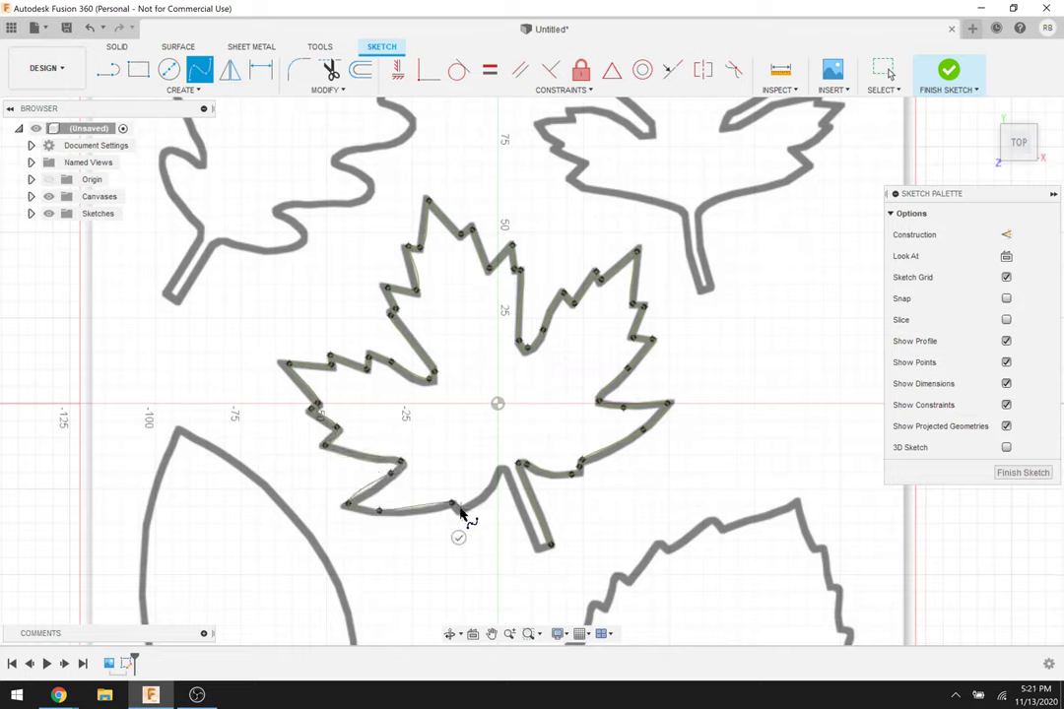
left_click(495, 485)
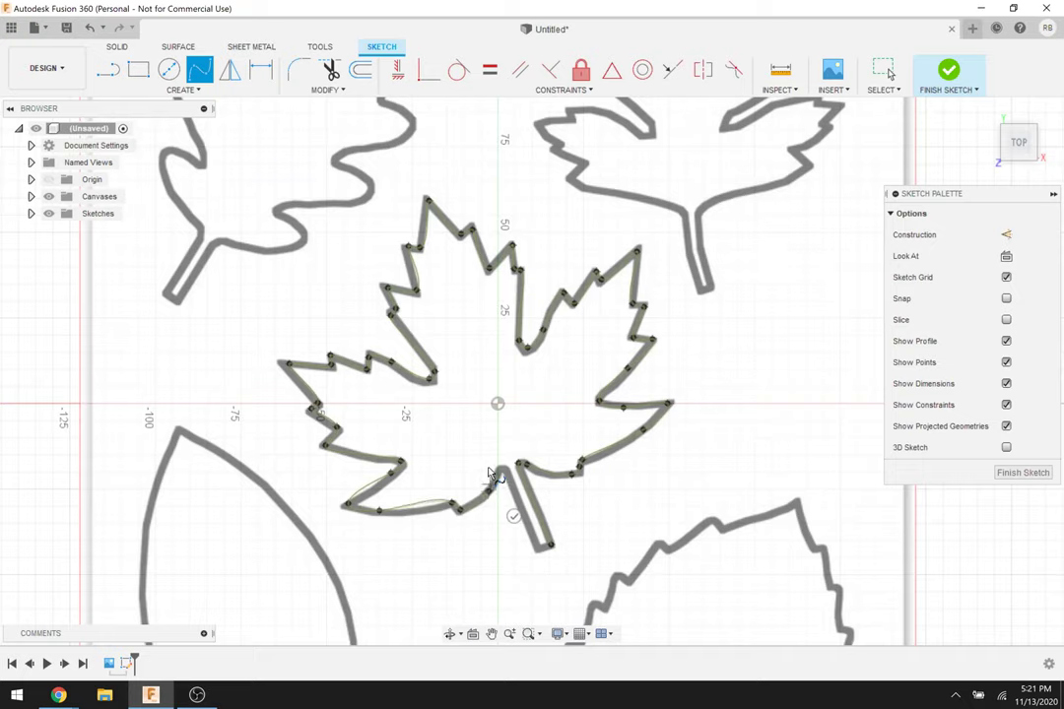
left_click(502, 466)
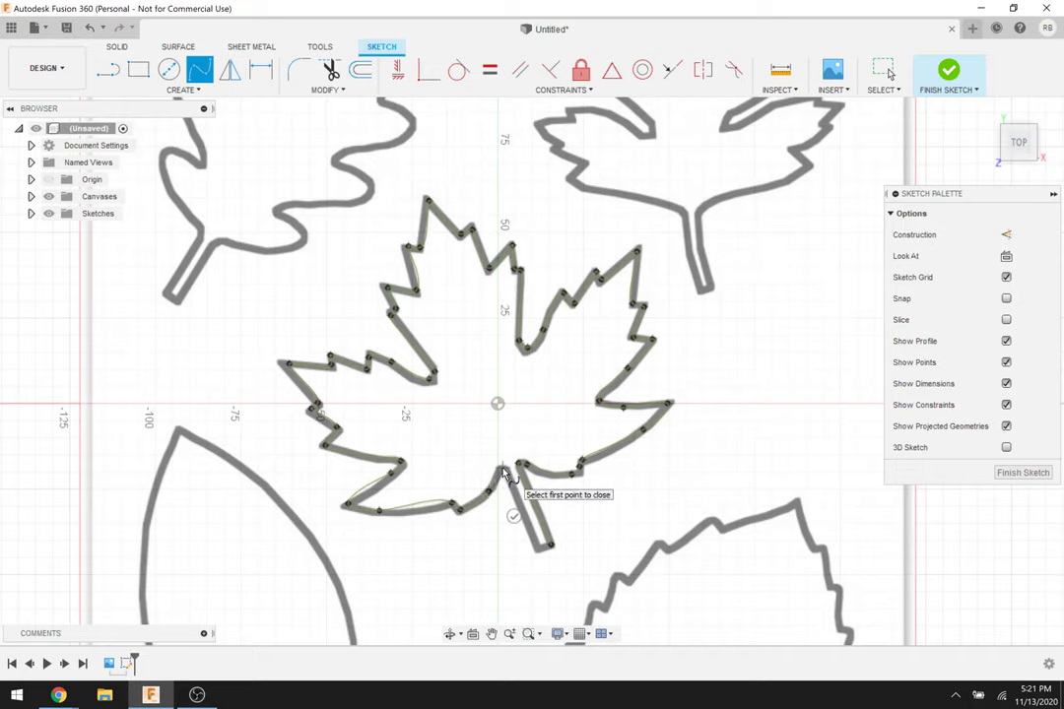
left_click(539, 548)
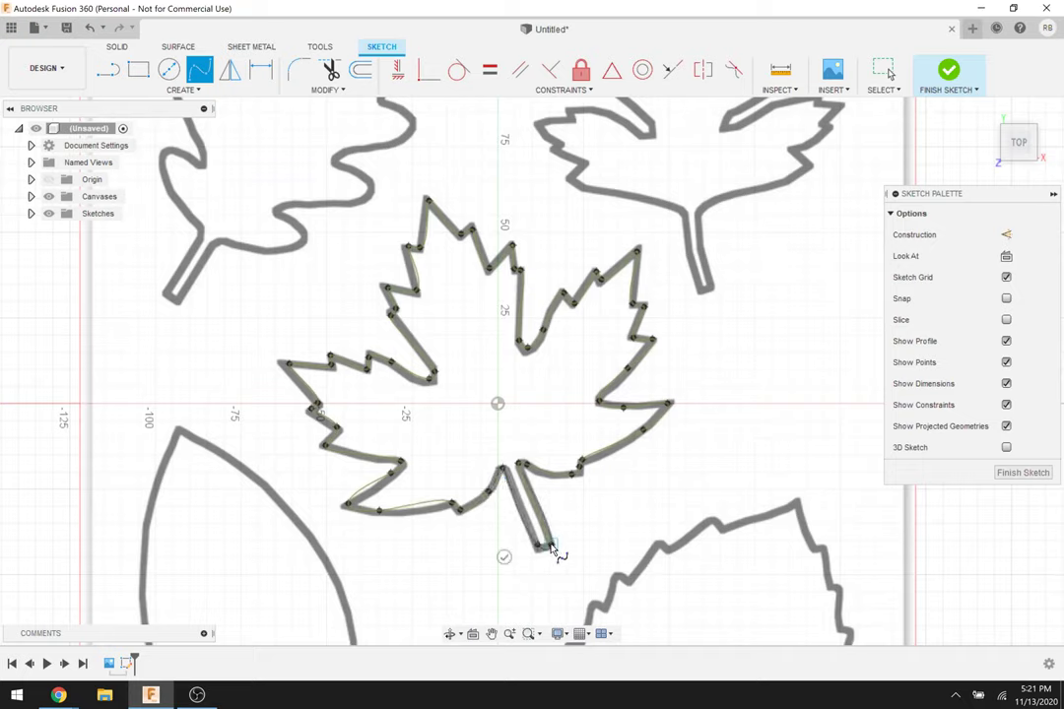
left_click(551, 546)
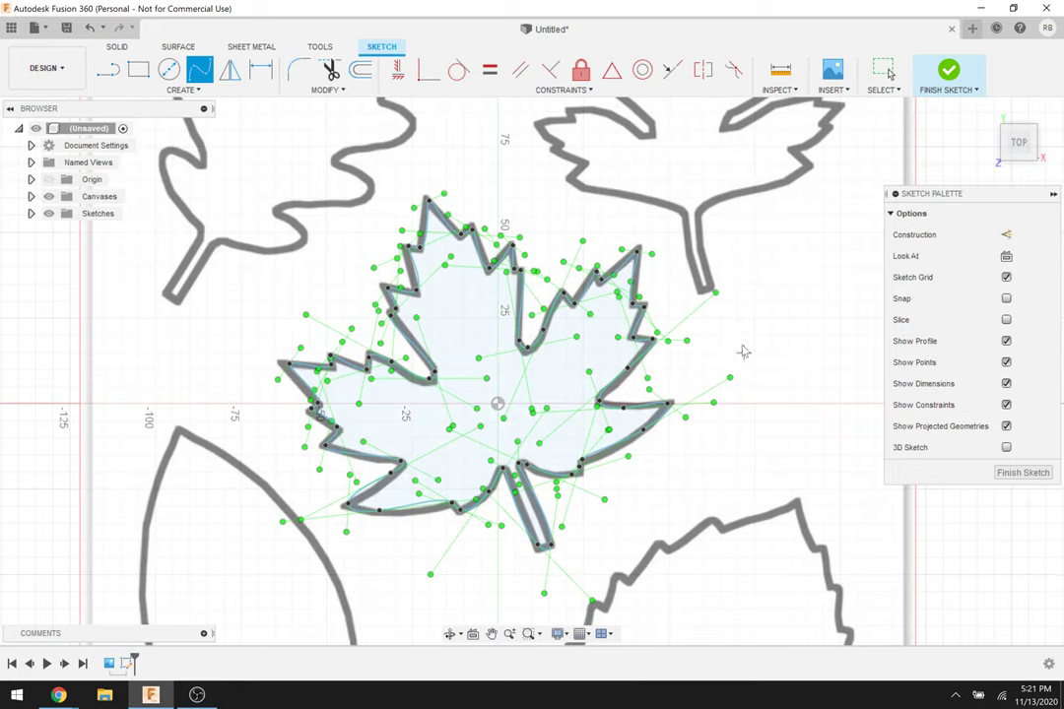
key("Escape")
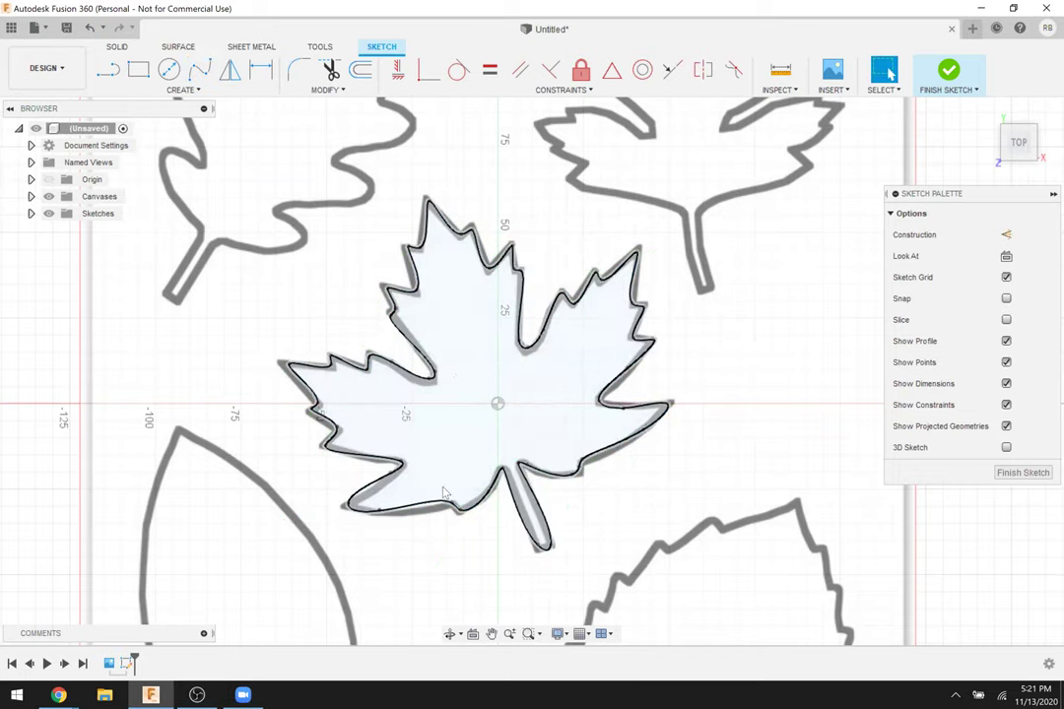
Adjust the tangent handle of the fit point at the lower-left lobe's bottom notch so the curve follows the canvas outline.
left_click(397, 511)
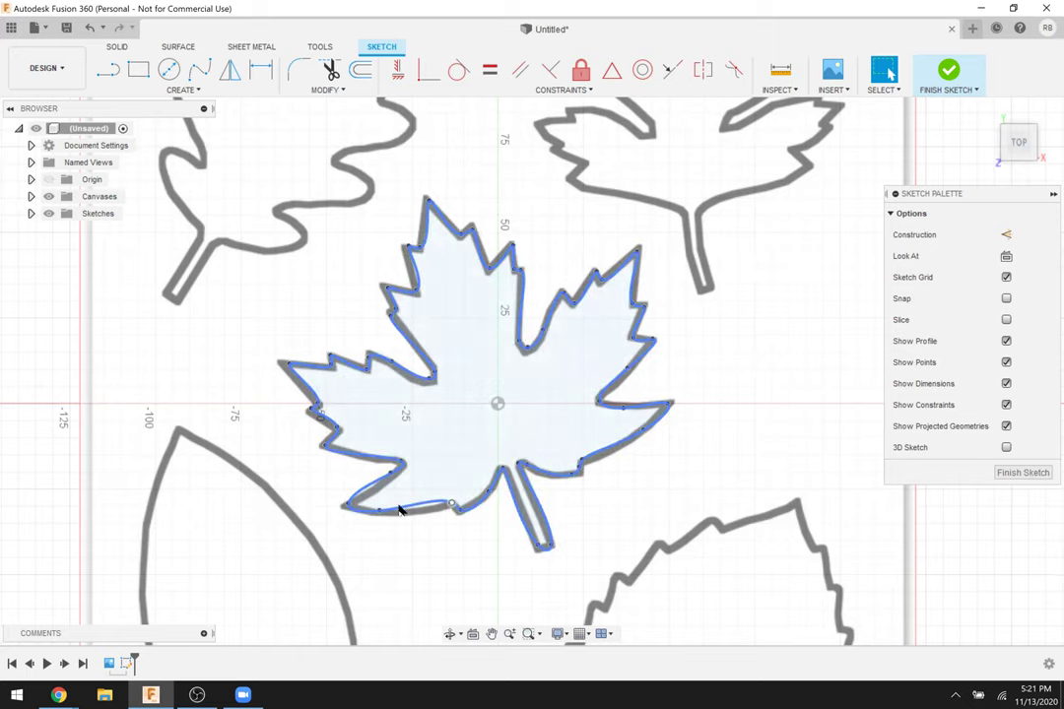
left_click(453, 506)
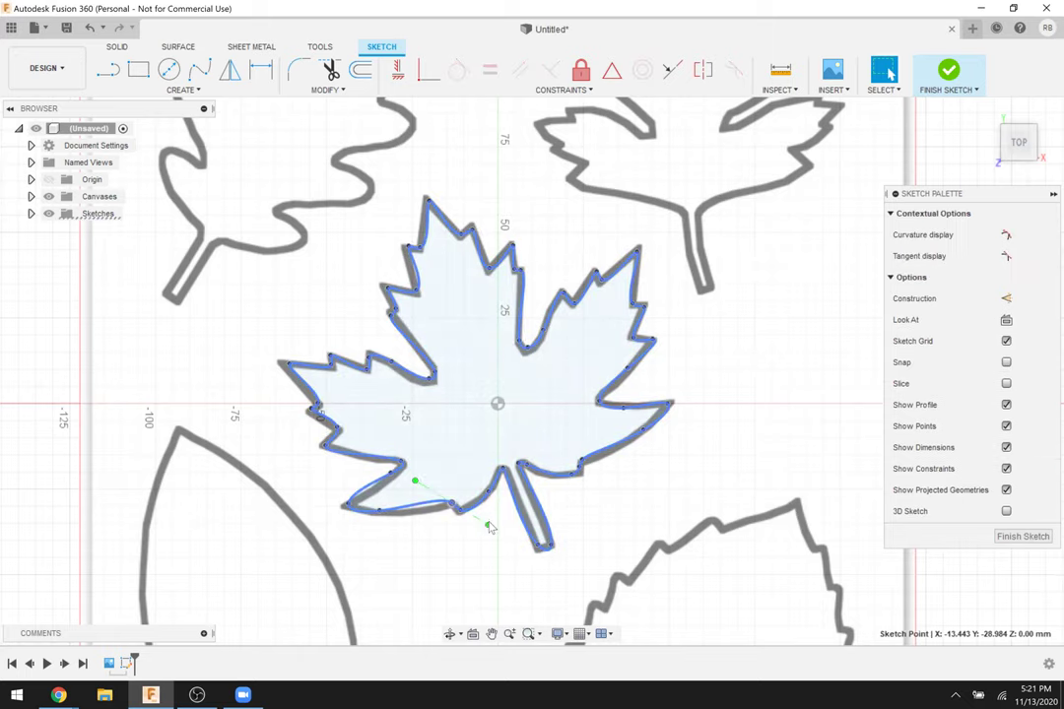
mouse_move(489, 523)
left_mouse_down()
mouse_move(499, 503)
mouse_move(485, 544)
left_mouse_up()
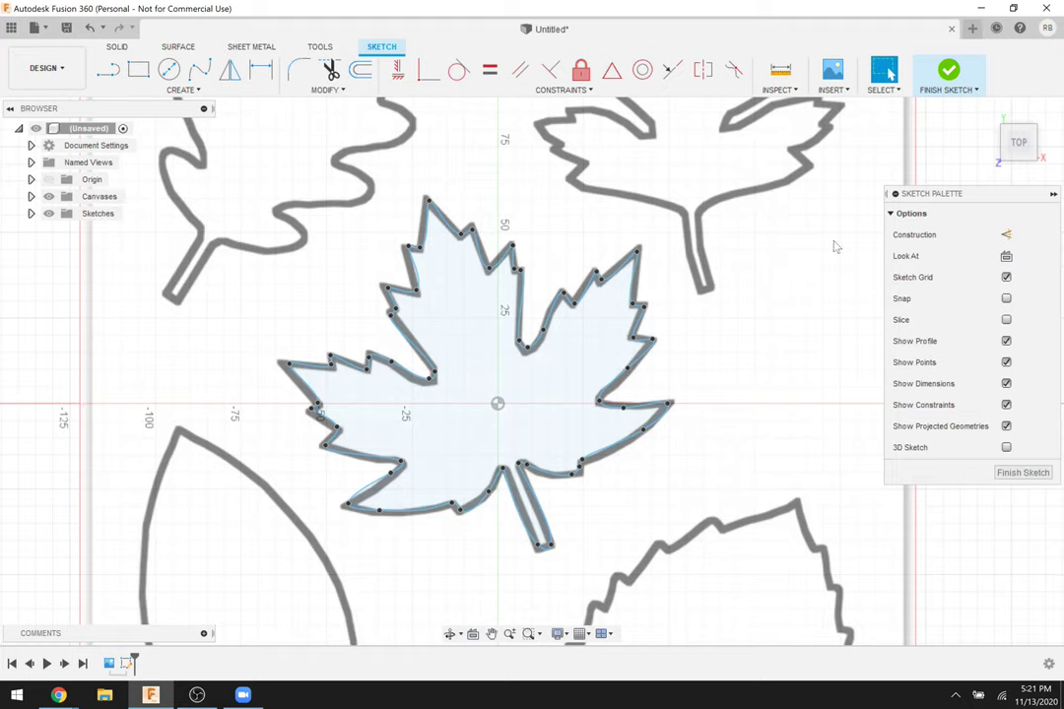
Finish the leaf sketch and hide the canvases, leaving the outline in a tilted 3D view.
left_click(946, 75)
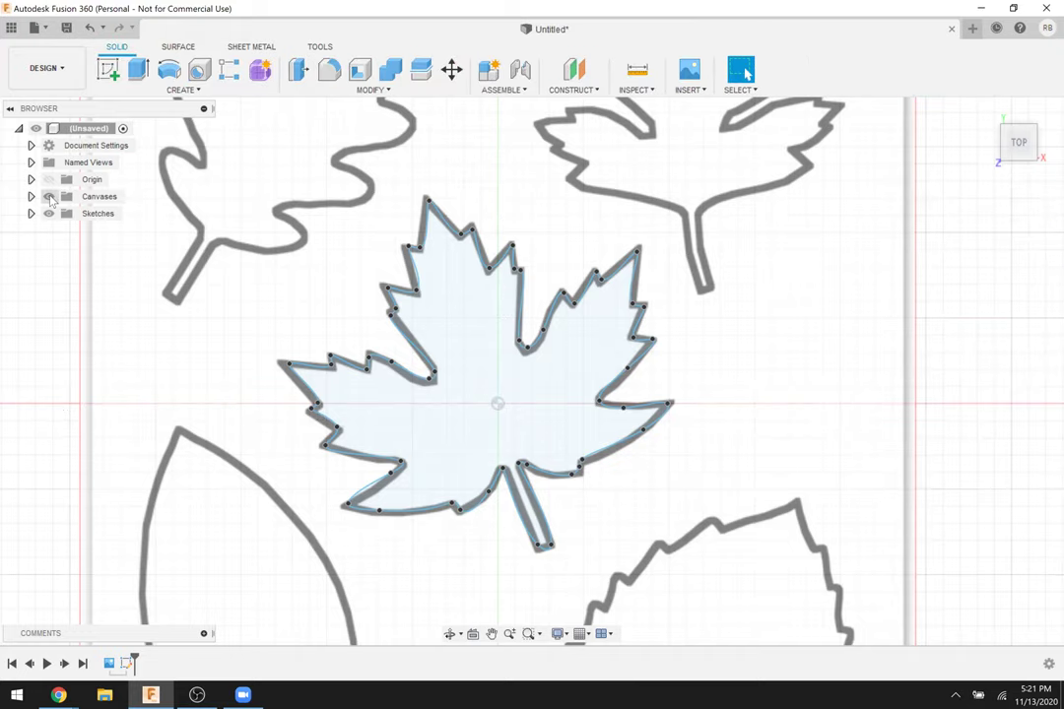
left_click(49, 197)
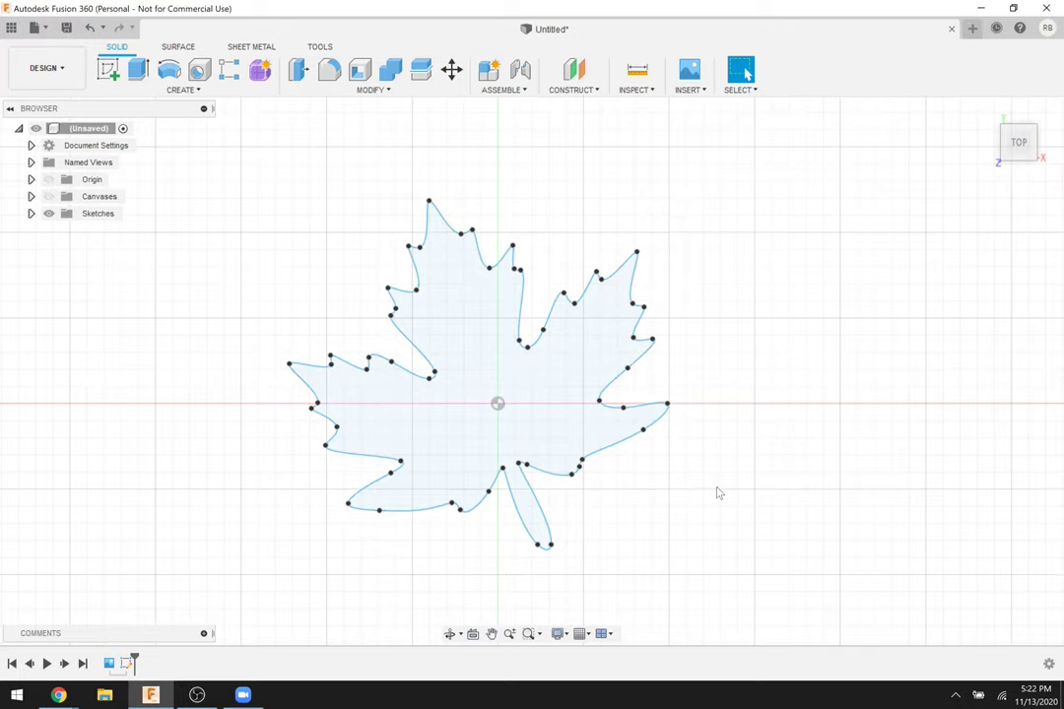
mouse_move(718, 503)
middle_mouse_down("shift")
mouse_move(729, 405)
mouse_move(695, 384)
mouse_move(691, 415)
middle_mouse_up("shift")
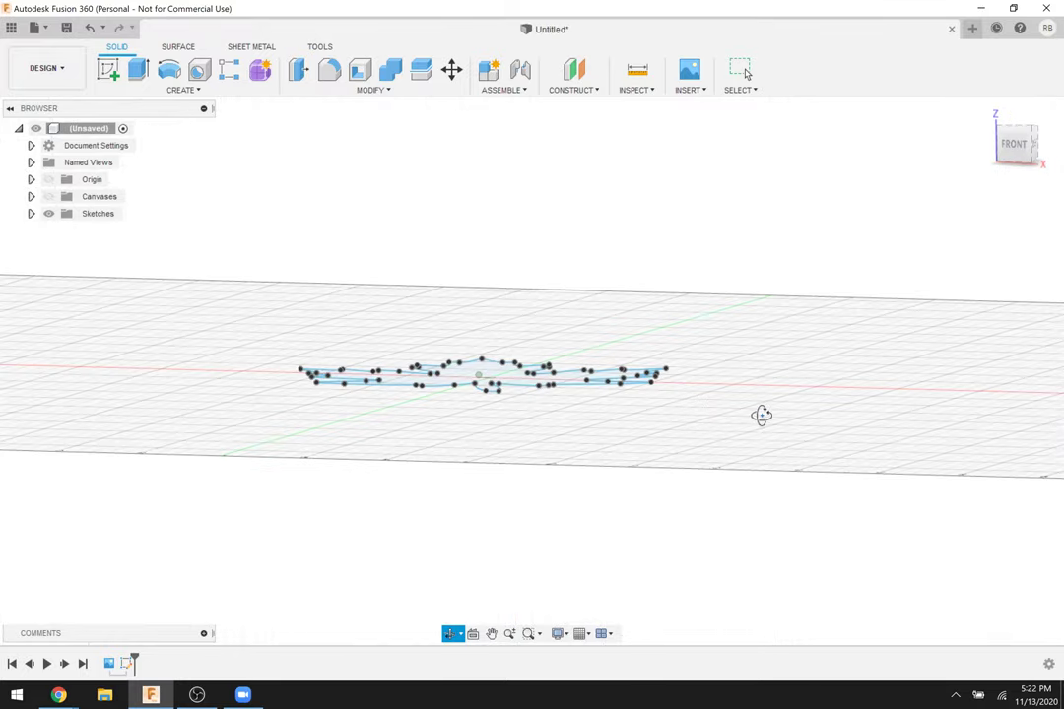
mouse_move(755, 406)
middle_mouse_down("shift")
mouse_move(746, 382)
mouse_move(739, 428)
middle_mouse_up("shift")
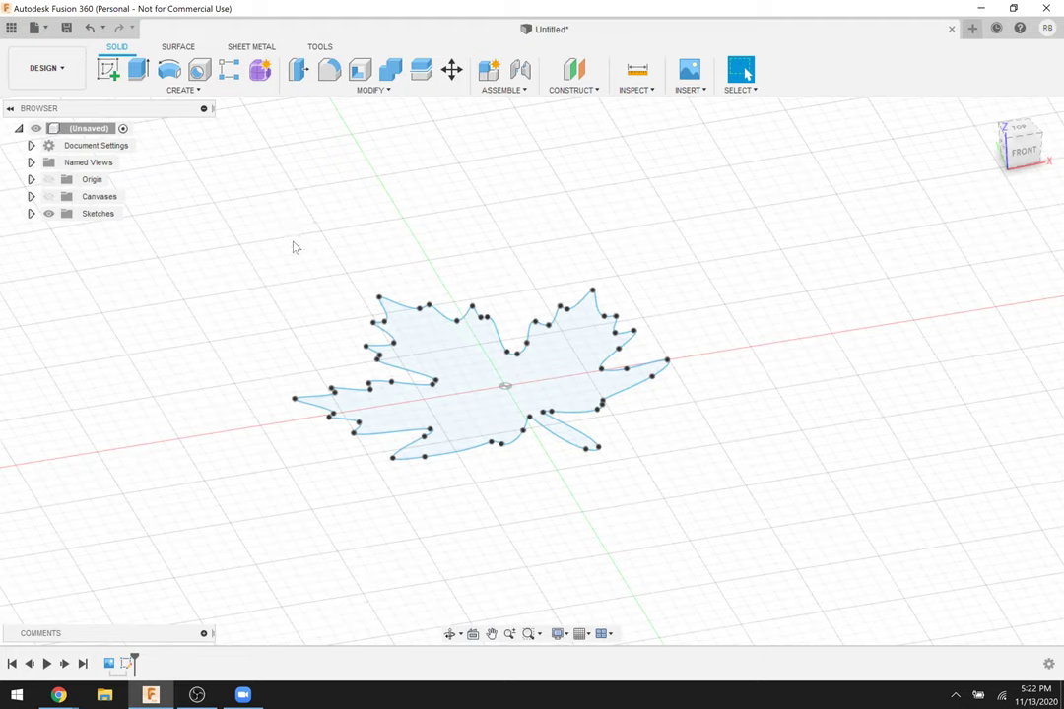
Switch to Chrome and examine the leaf outlines image search results, then return to Fusion 360.
key("alt+Tab")
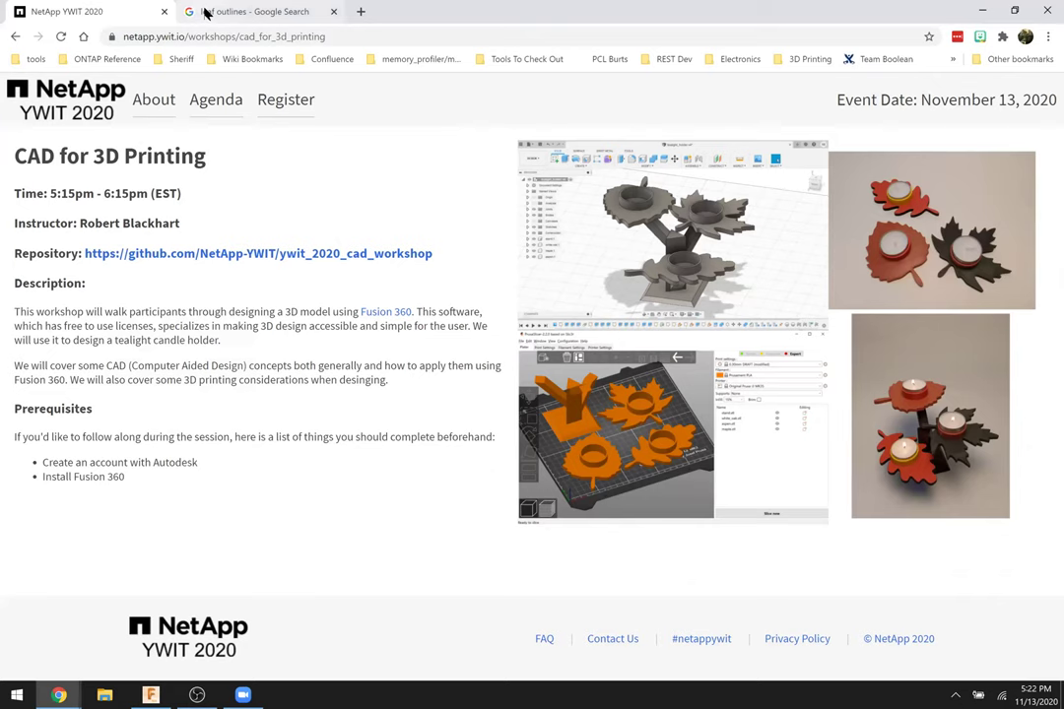
left_click(207, 12)
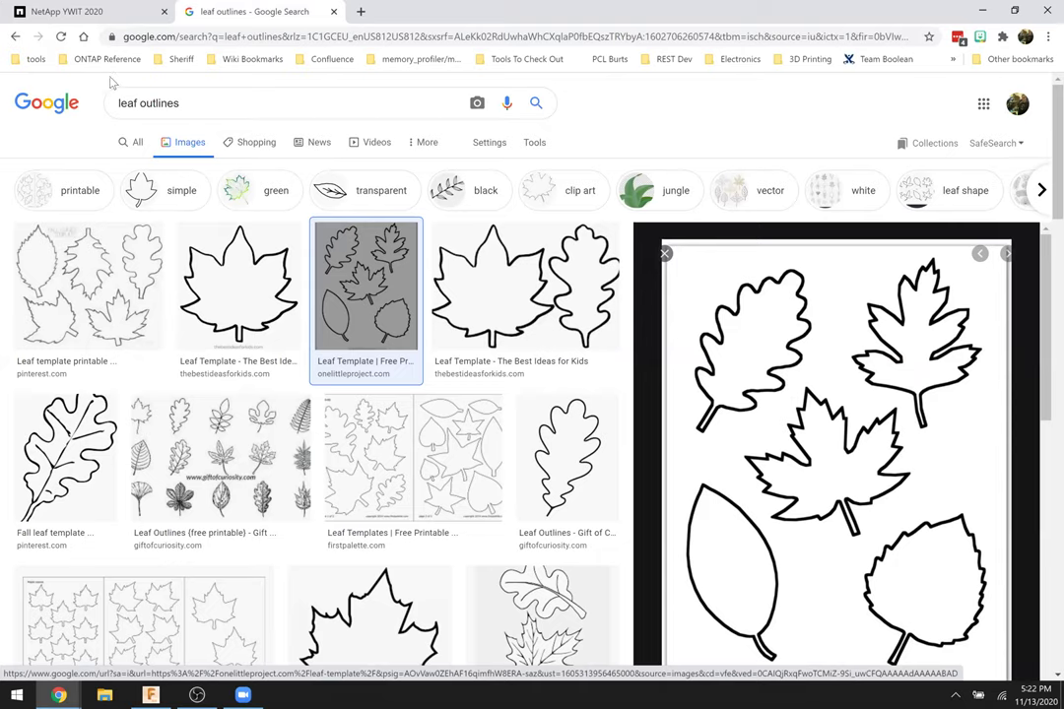
key("alt+Tab")
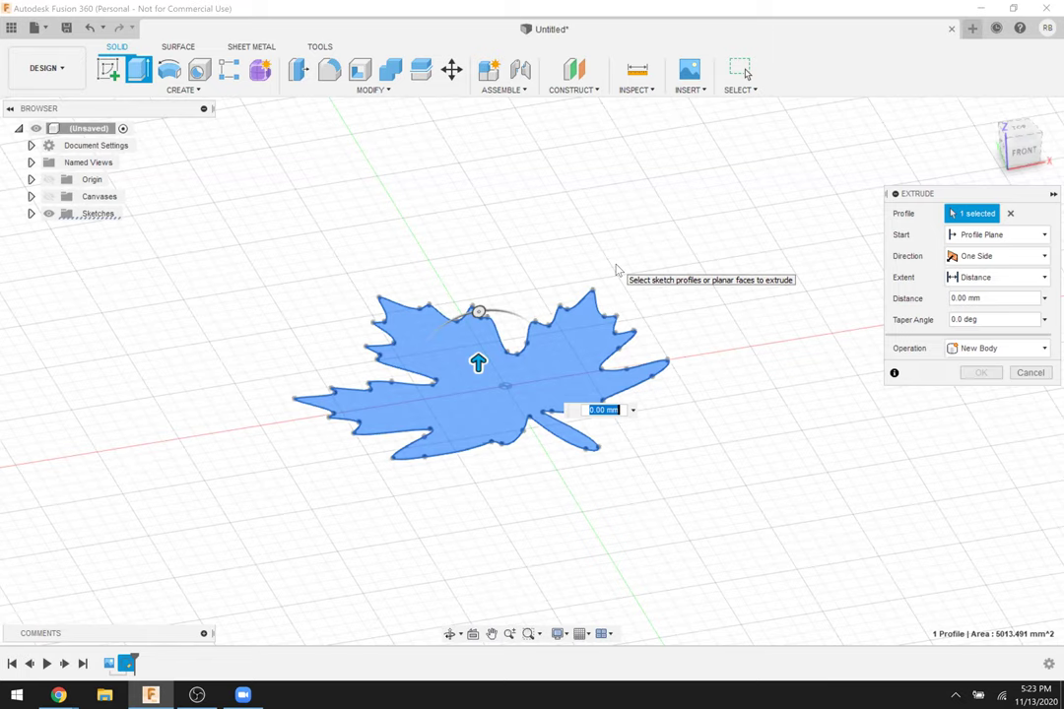
Extrude the maple leaf profile 2 mm as a new body.
key("Escape")
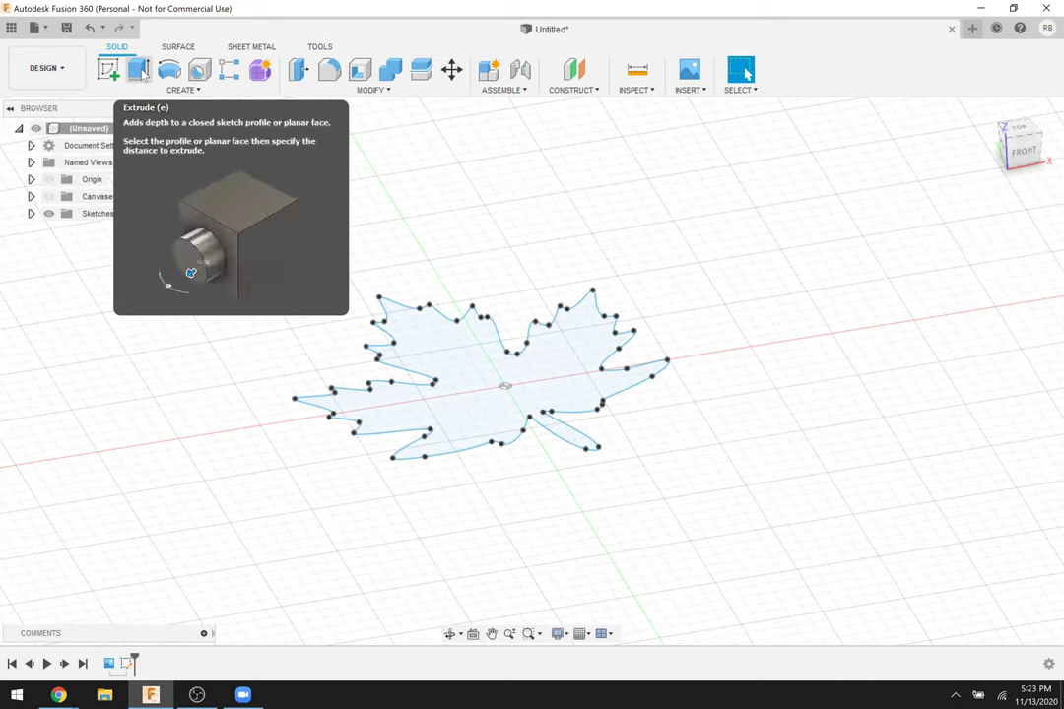
left_click(139, 71)
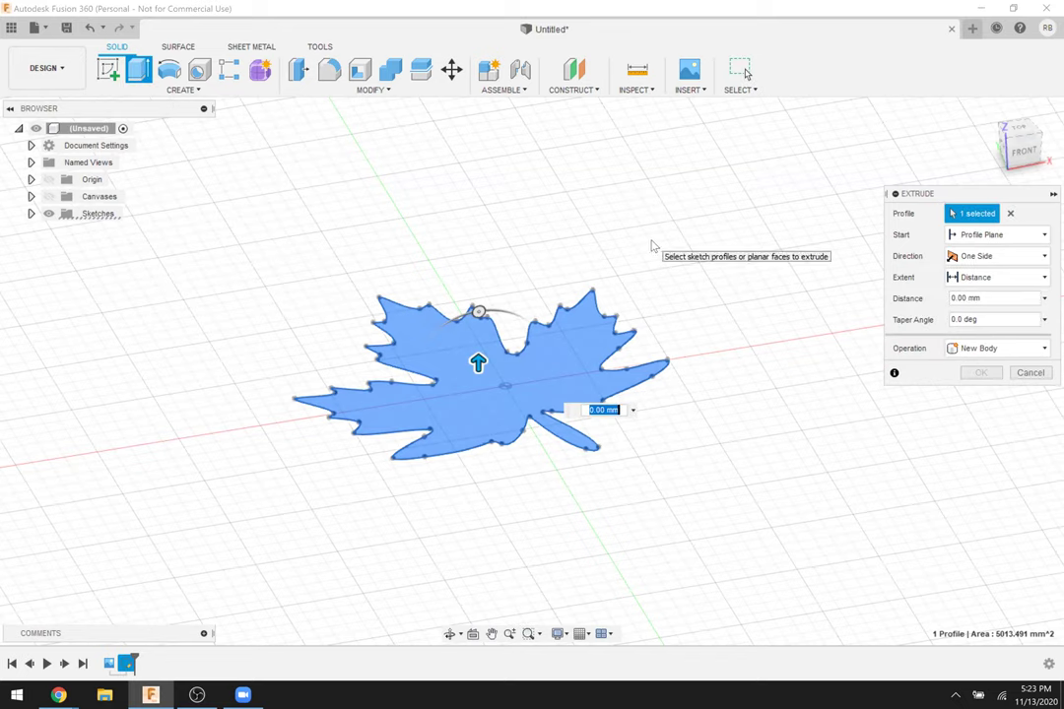
type("2")
key("Return")
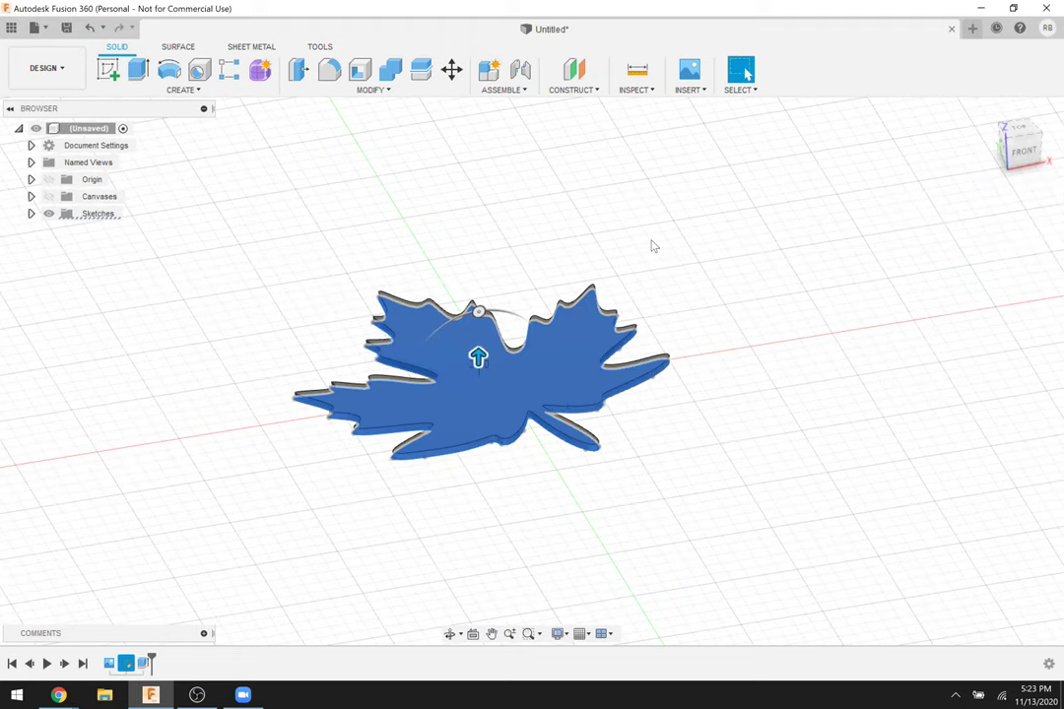
middle_click_drag(810, 369, 749, 394, "shift")
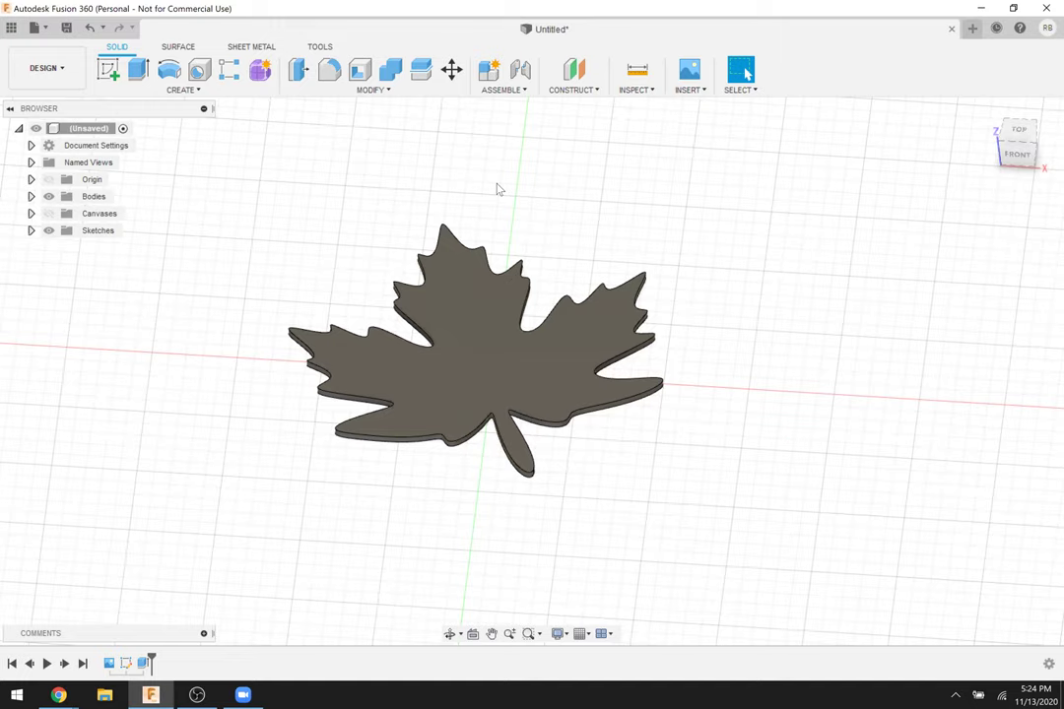
Sketch a 38.5 mm diameter circle near the centre of the leaf's top face and finish the sketch.
left_click(116, 79)
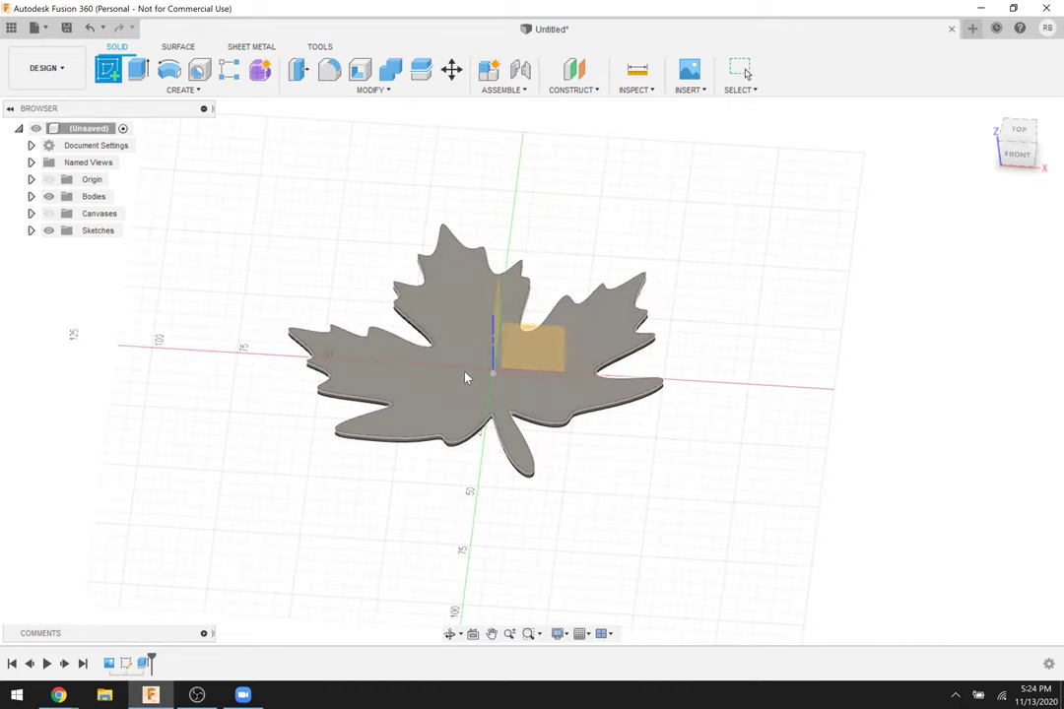
left_click(467, 376)
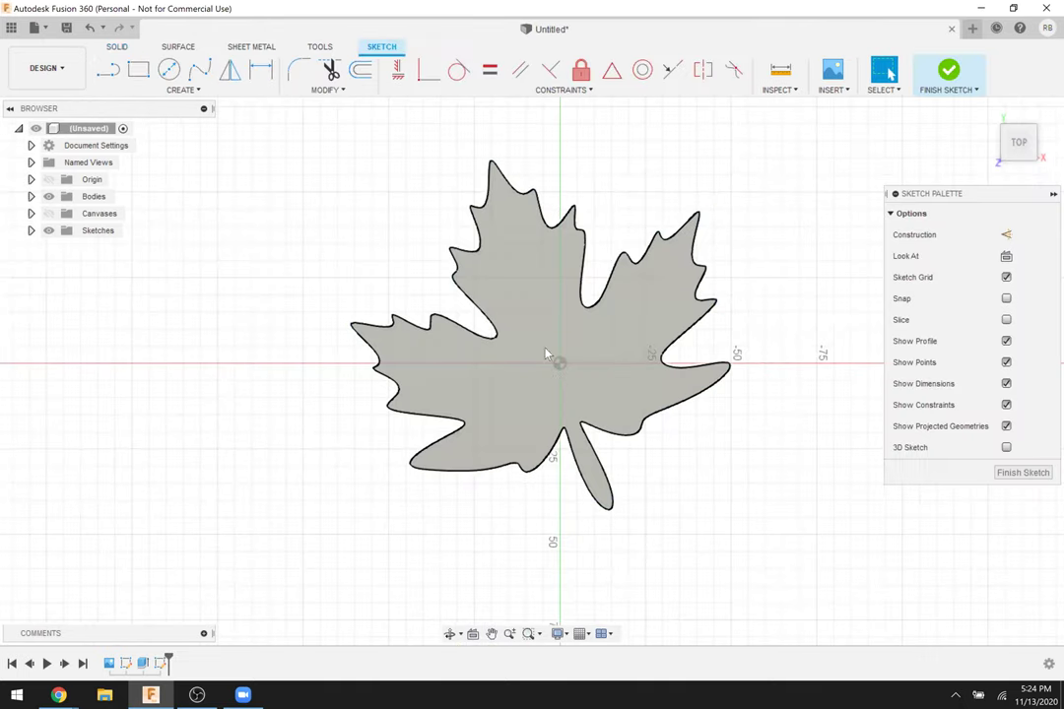
key("c")
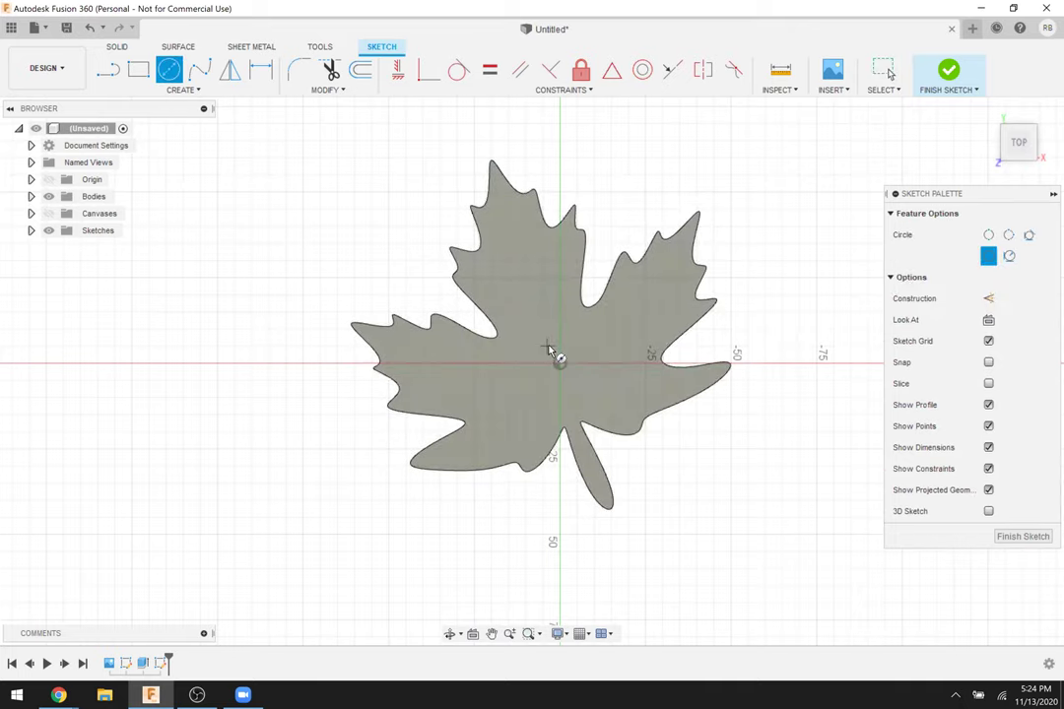
left_click(548, 345)
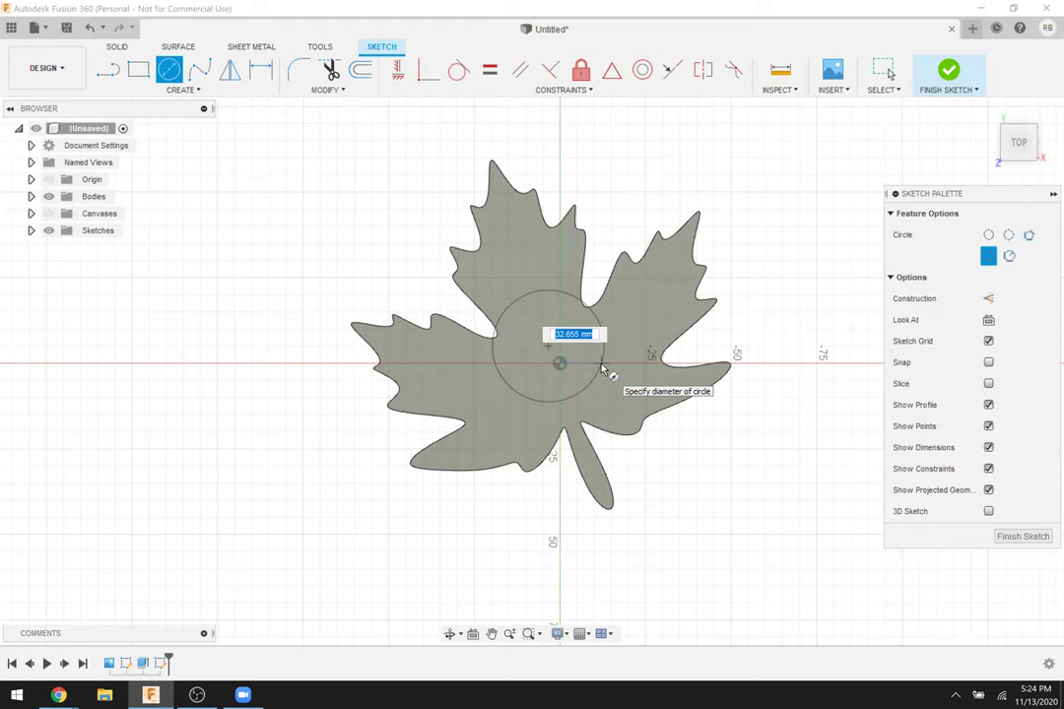
type("38.5")
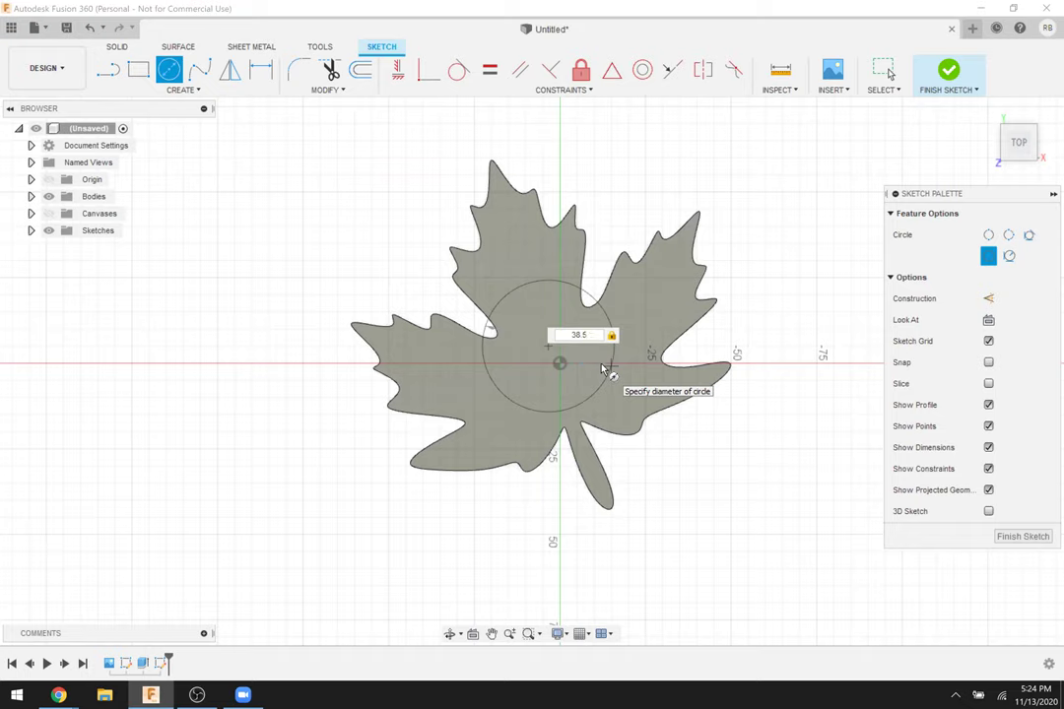
key("Return")
key("Escape")
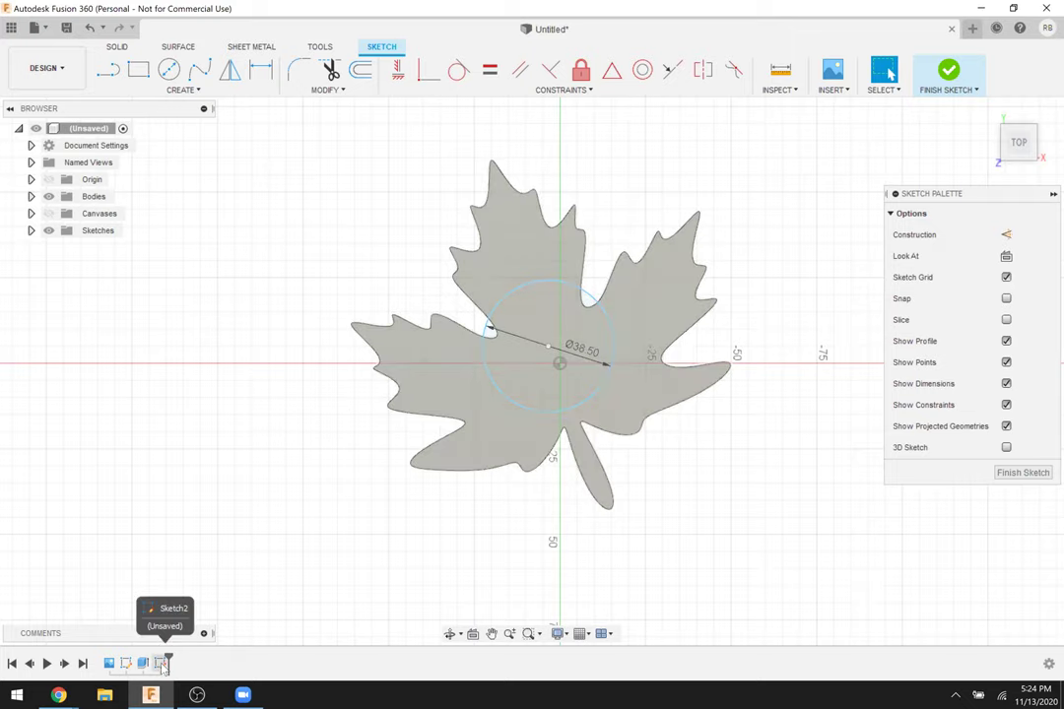
left_click(947, 71)
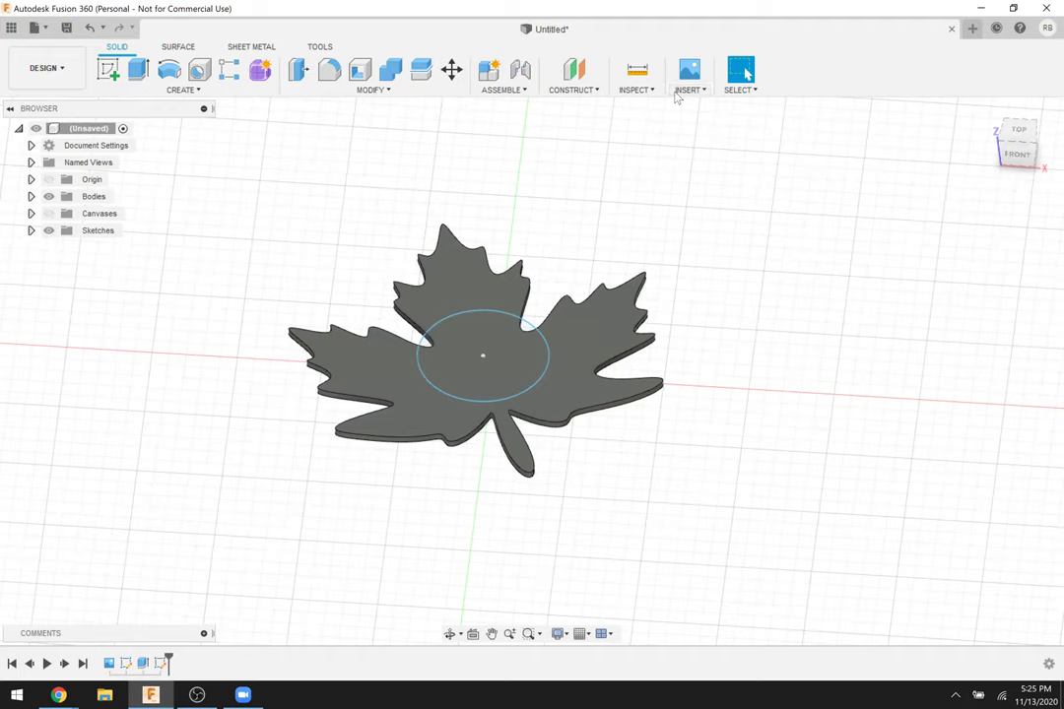
Scale the leaf body uniformly by a factor of about 1.23.
left_click(373, 91)
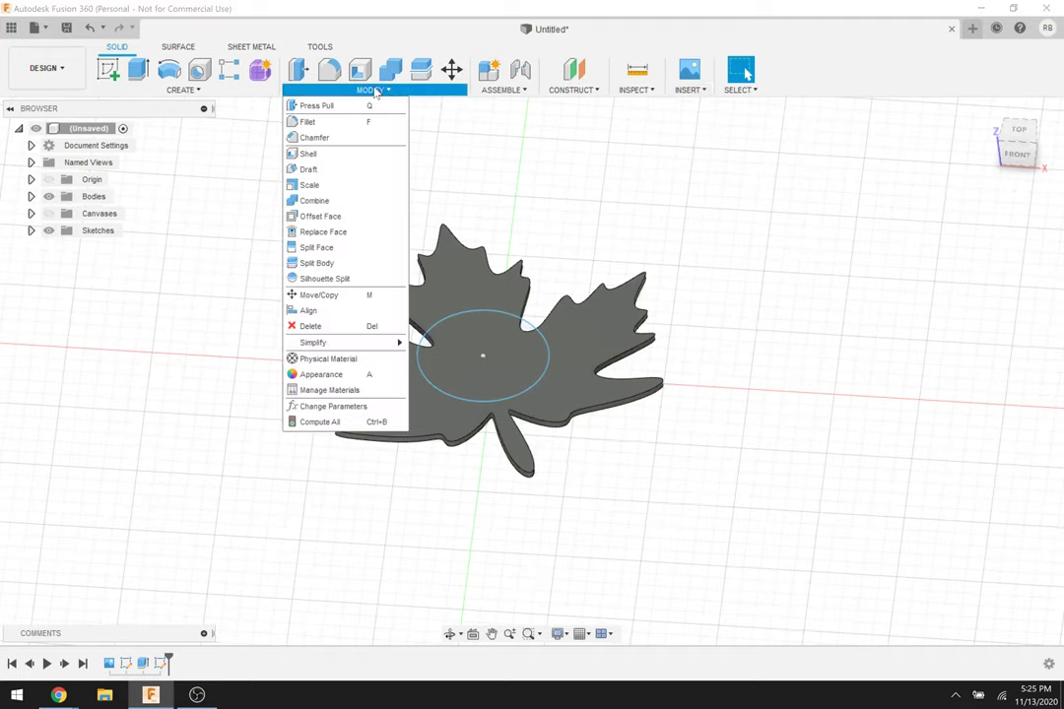
left_click(327, 188)
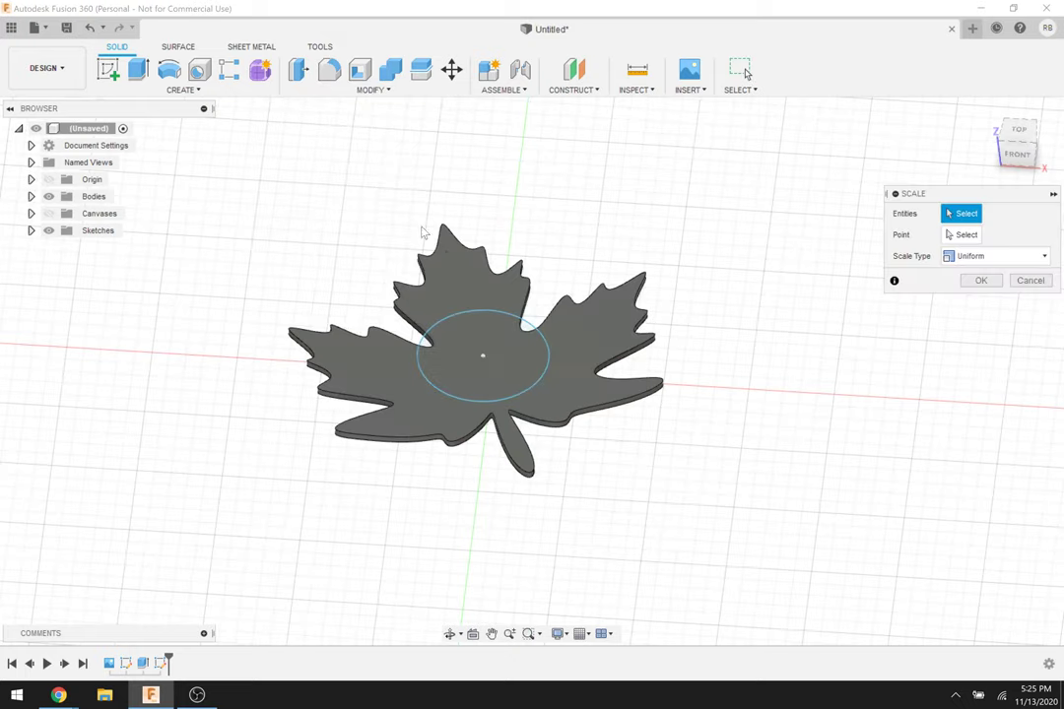
left_click(459, 295)
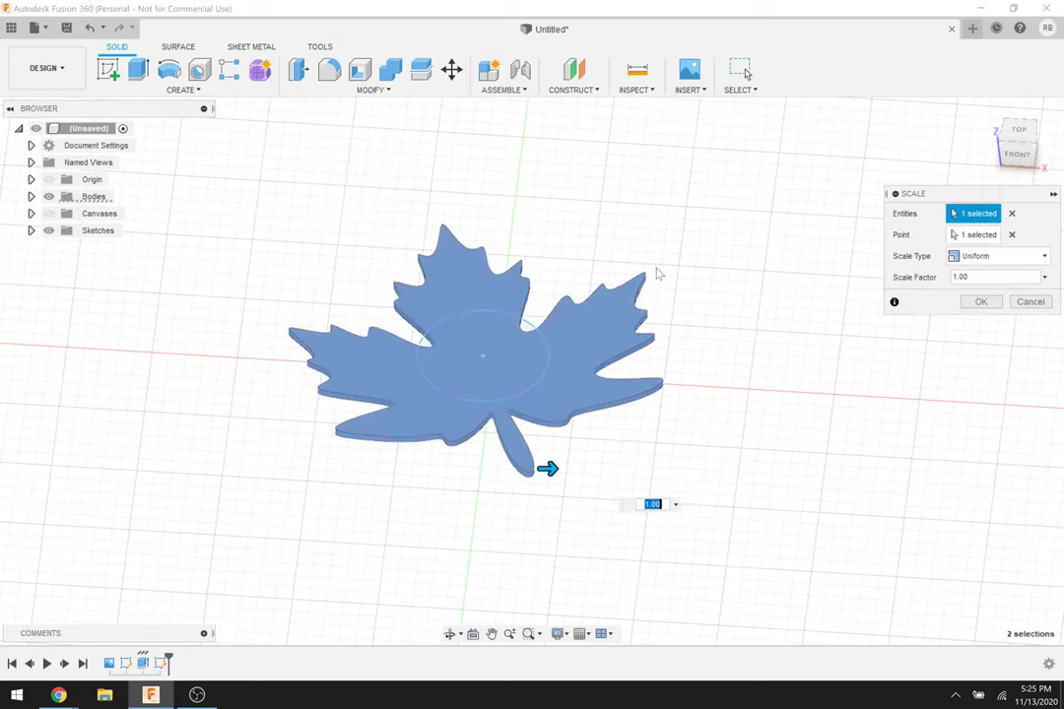
left_click_drag(547, 472, 558, 469)
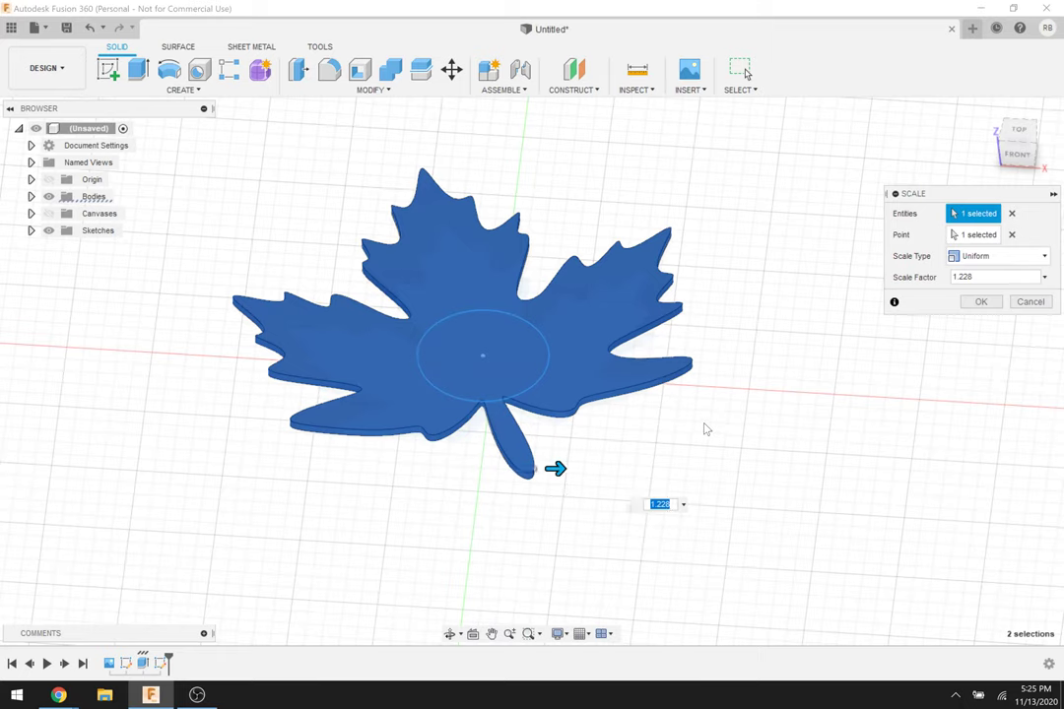
key("Return")
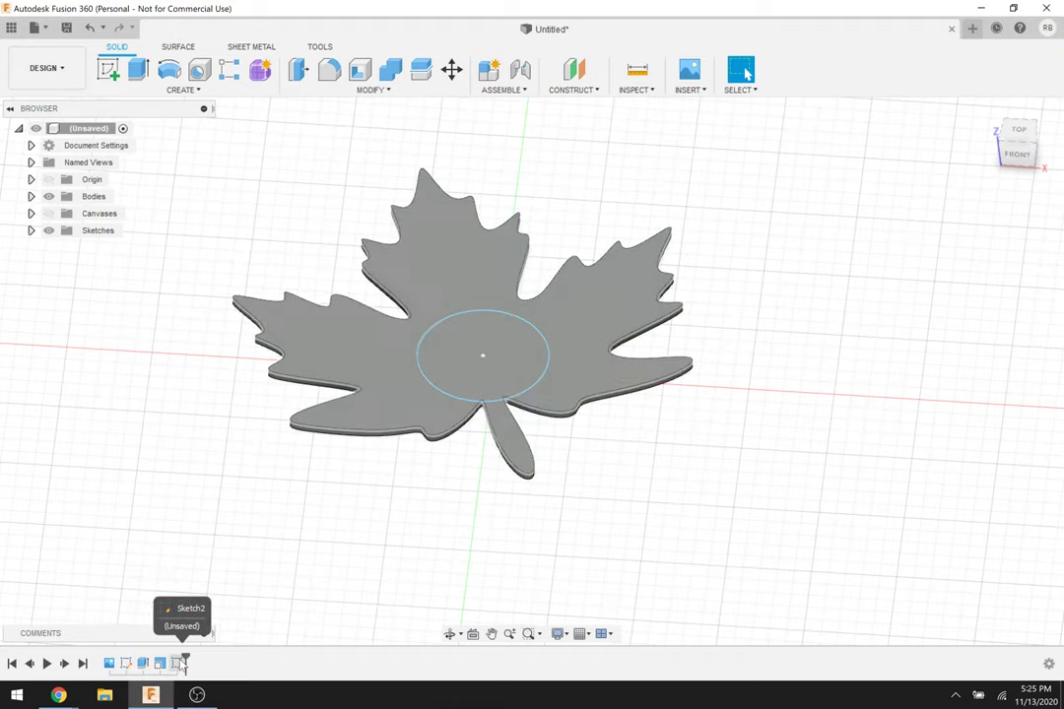
Reopen the circle sketch and move the circle about 2.5 mm in X and -4.8 mm in Y to fit the enlarged leaf.
left_click(182, 663)
double_click(182, 663)
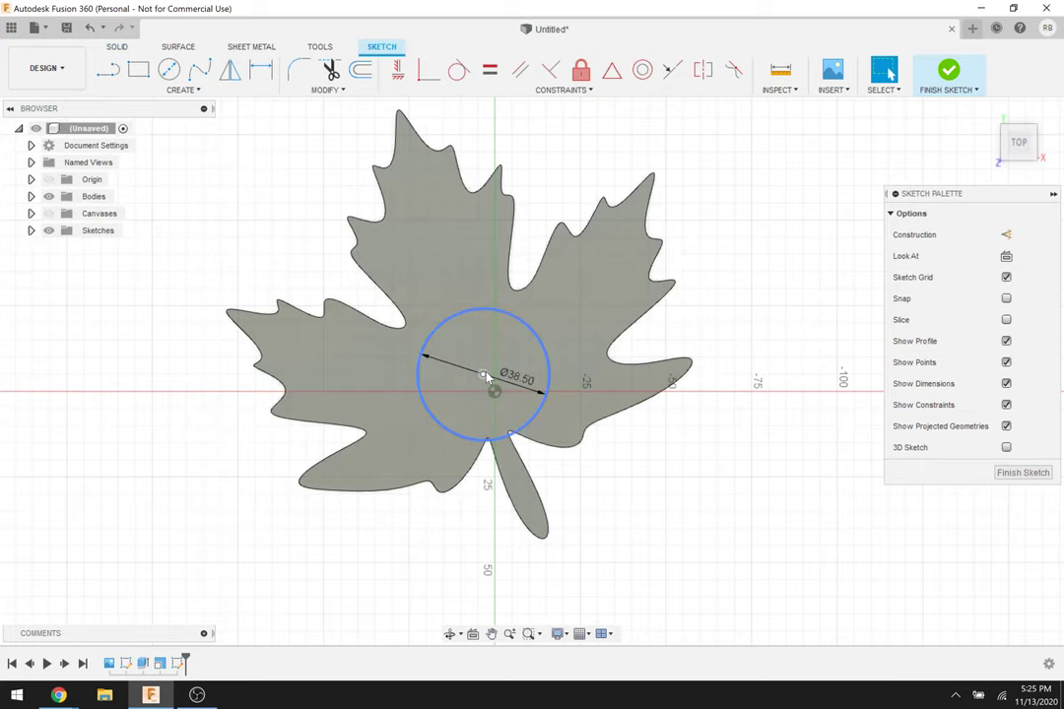
key("m")
left_click(463, 383)
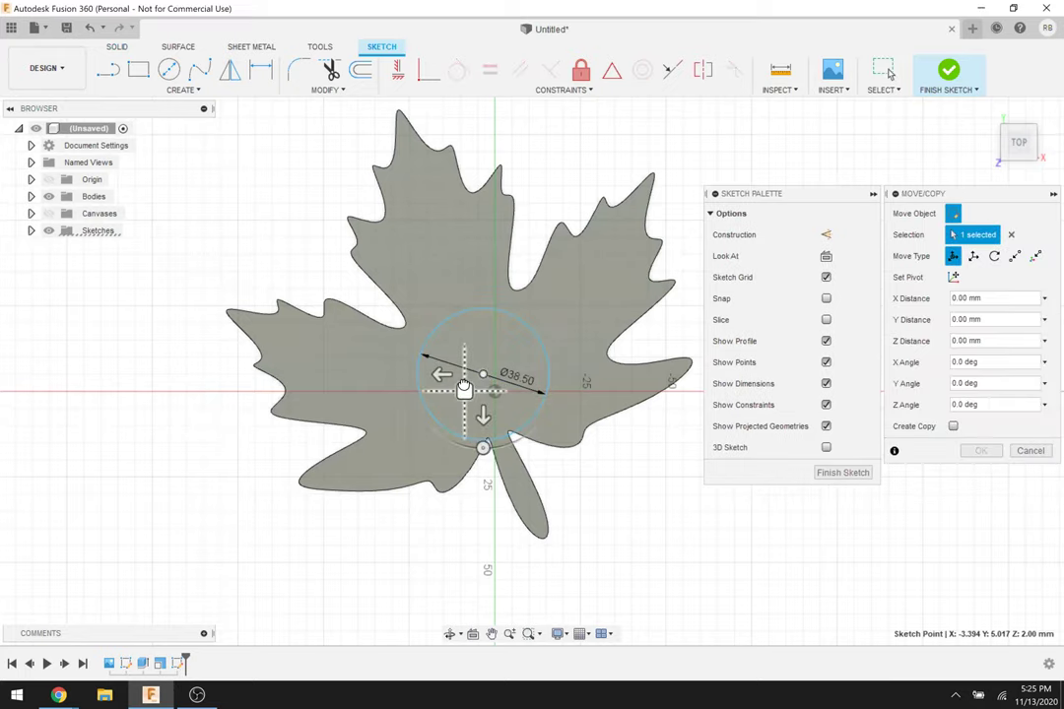
left_click_drag(462, 383, 455, 371)
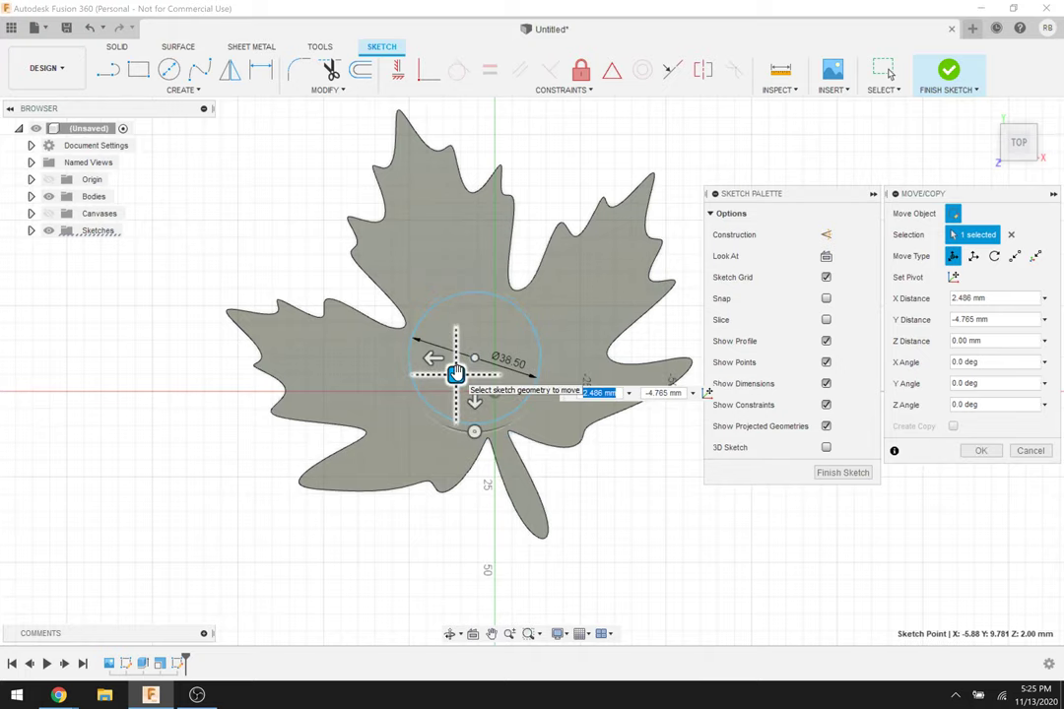
key("Return")
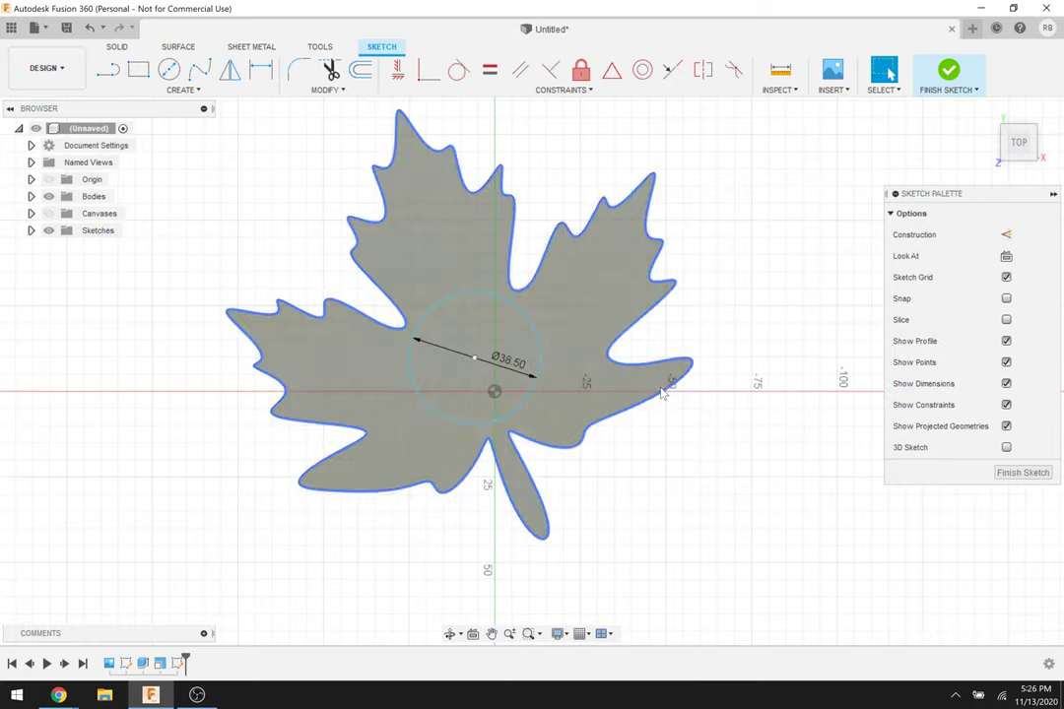
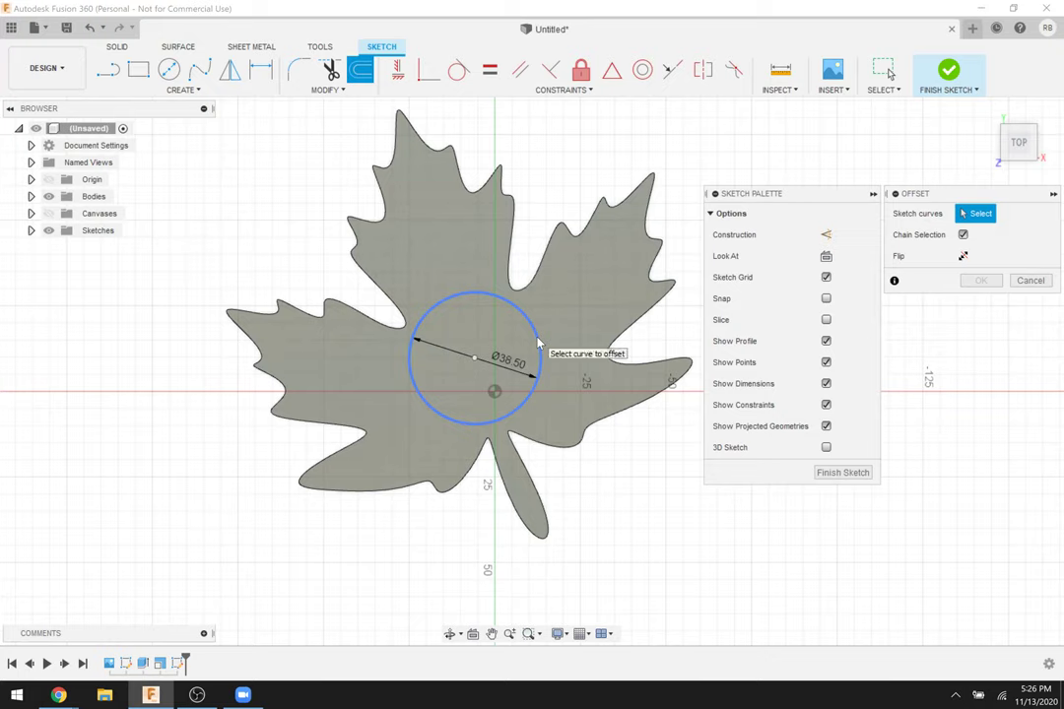
Offset the 38.5 mm circle outward by 2 mm and finish the sketch.
left_click(539, 341)
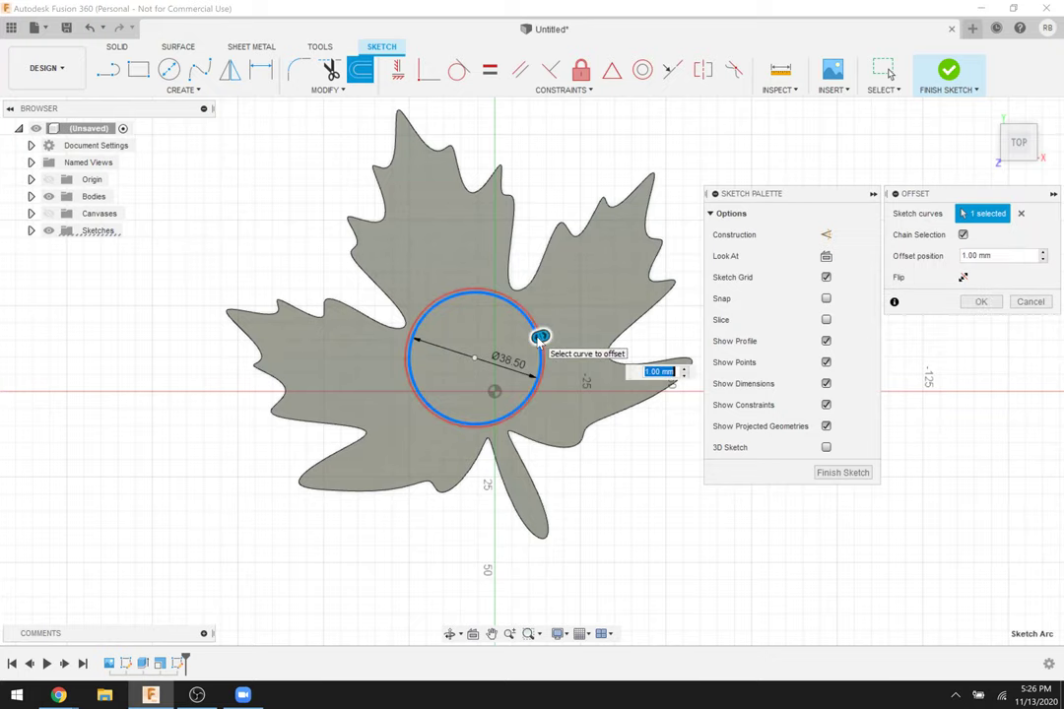
key("Return")
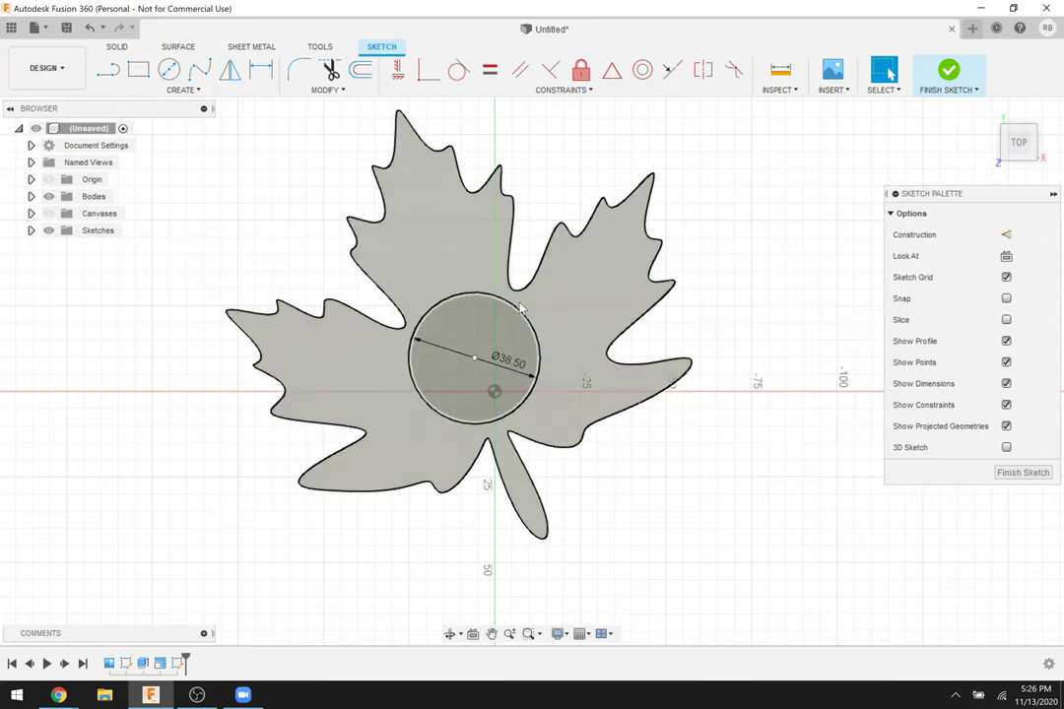
key("o")
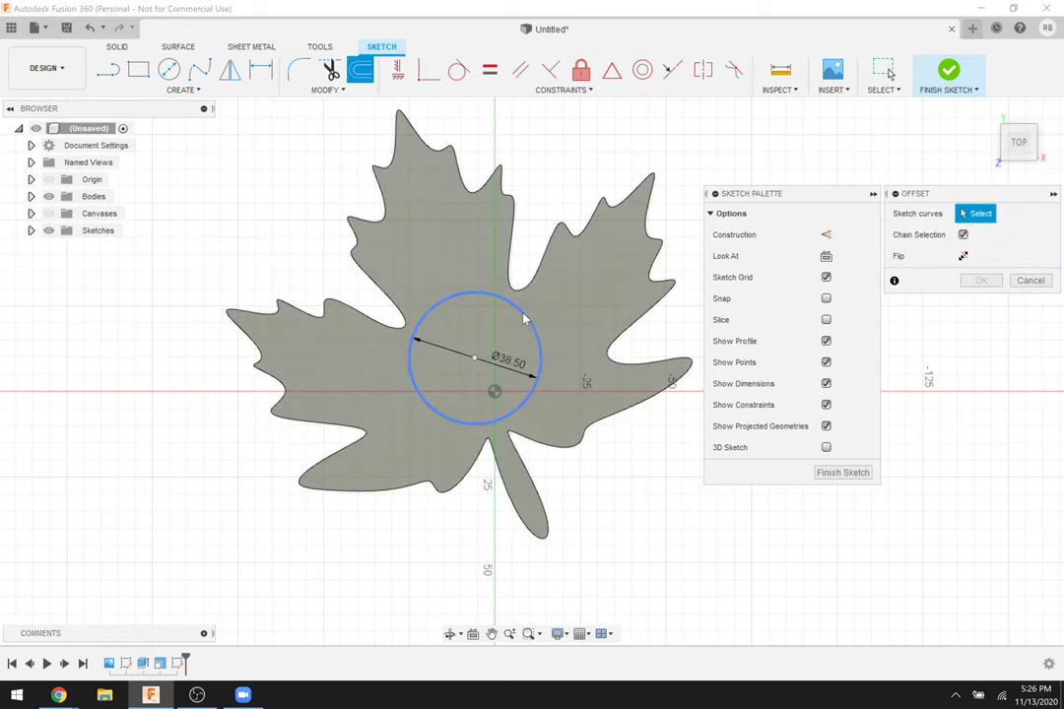
left_click(525, 320)
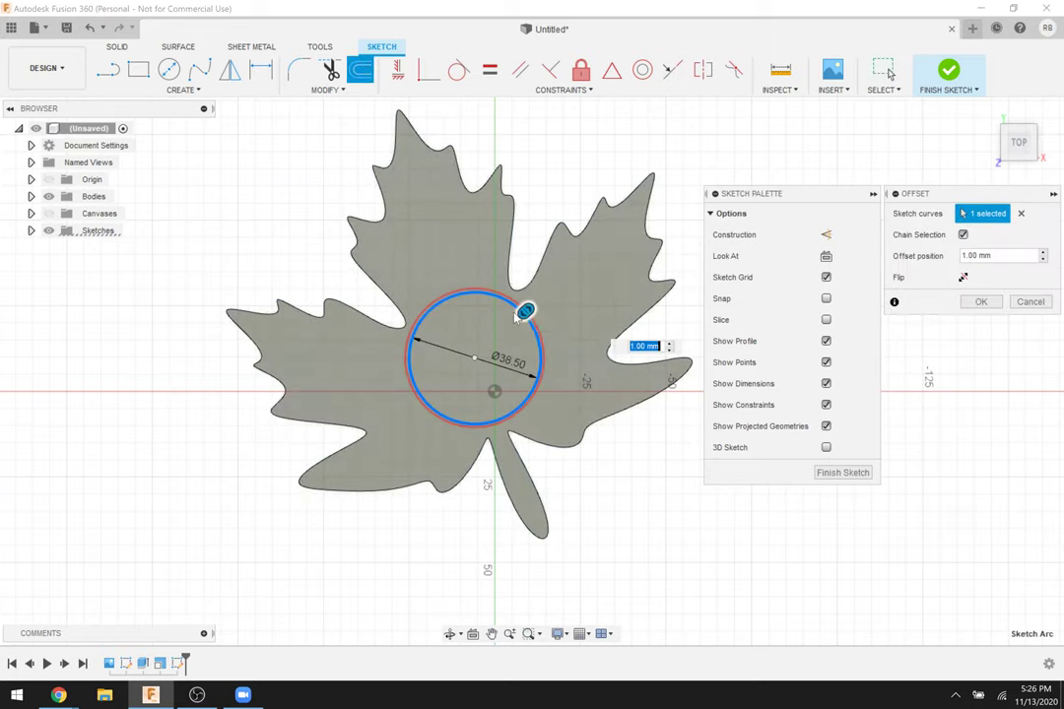
type("2")
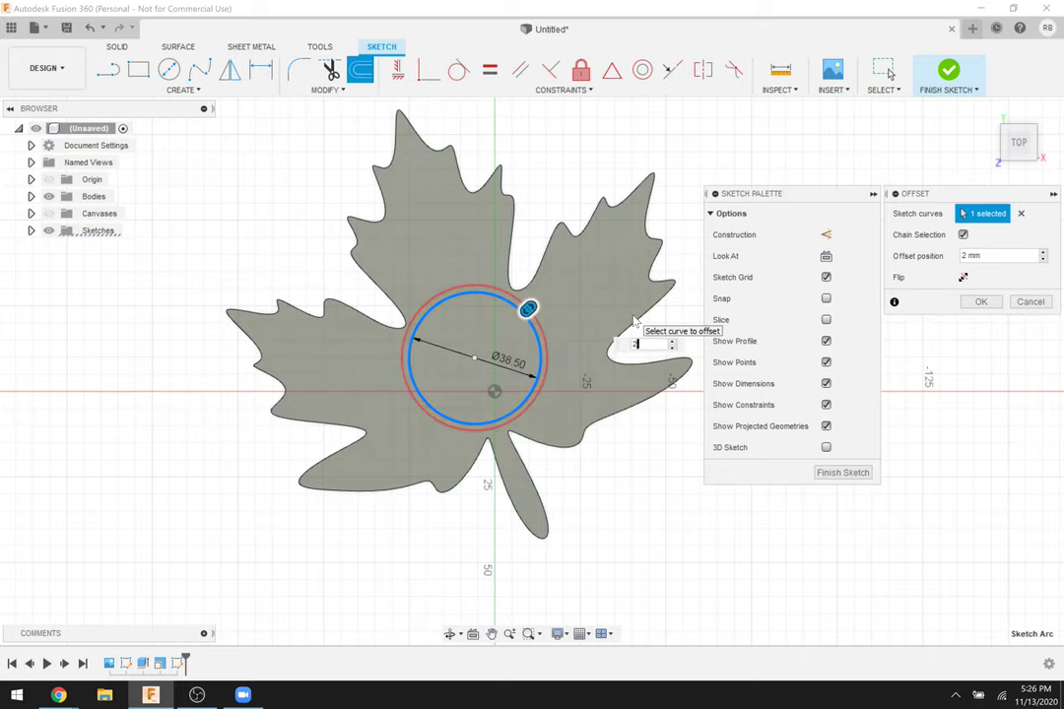
key("Return")
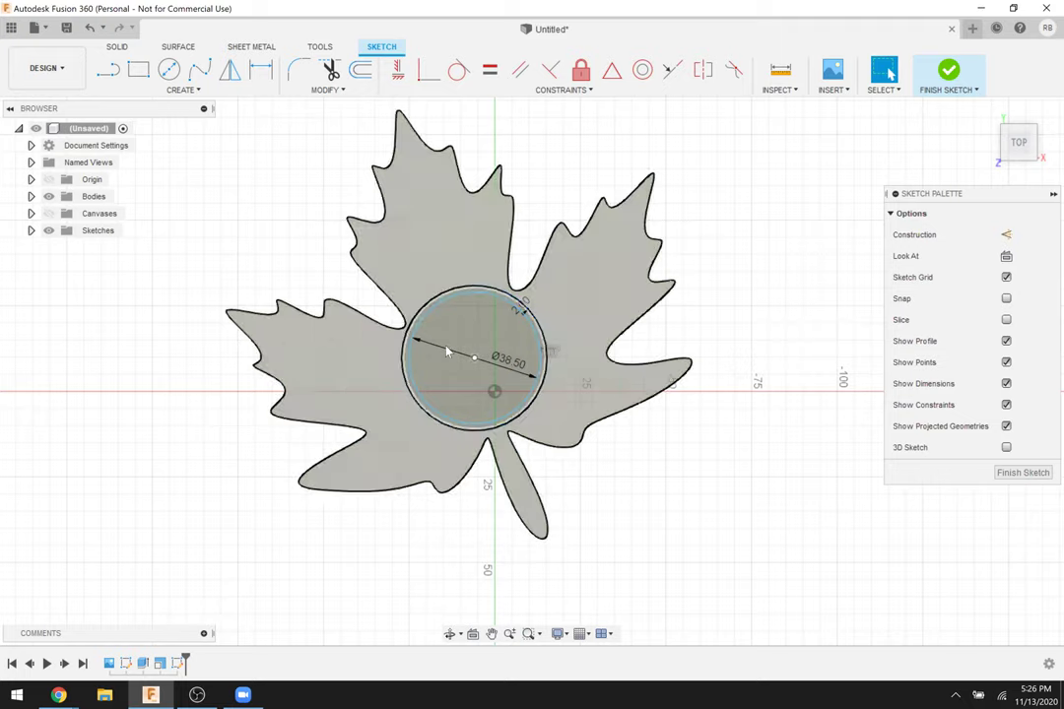
left_click(404, 384)
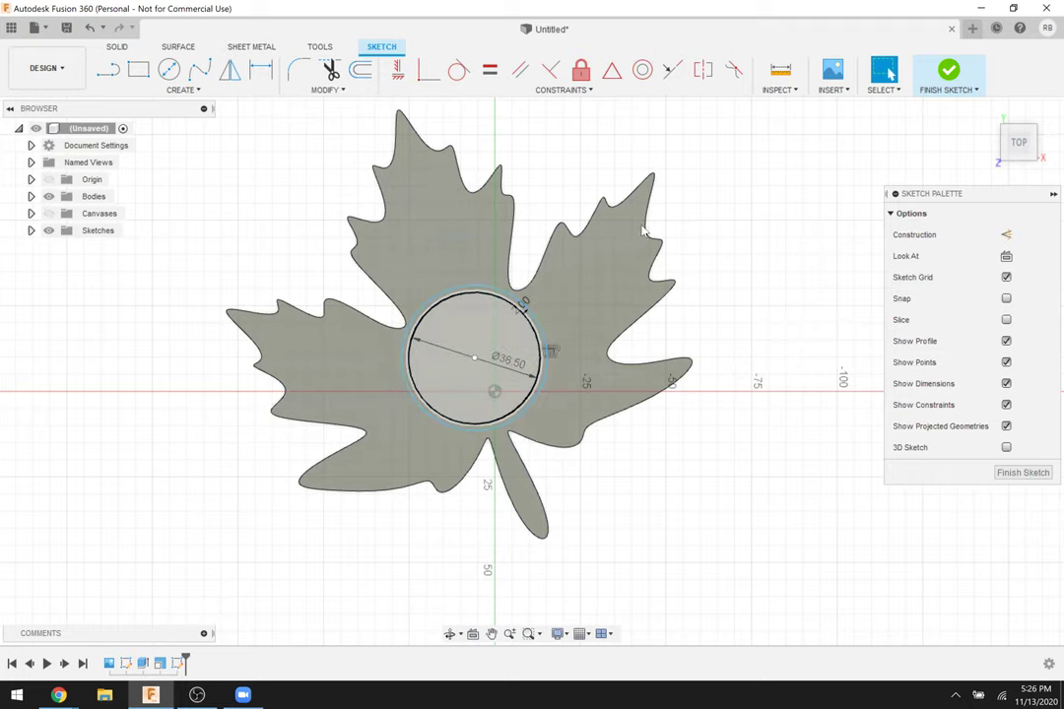
left_click(948, 71)
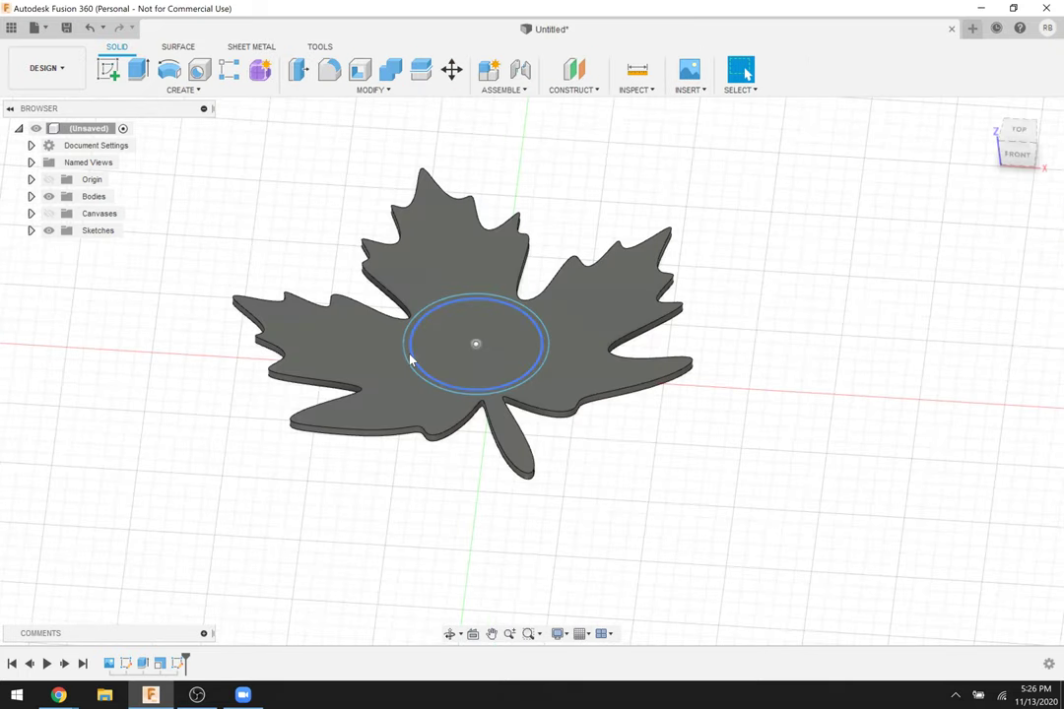
Extrude the ring profile between the two circles 15 mm upward, joined to the leaf.
key("e")
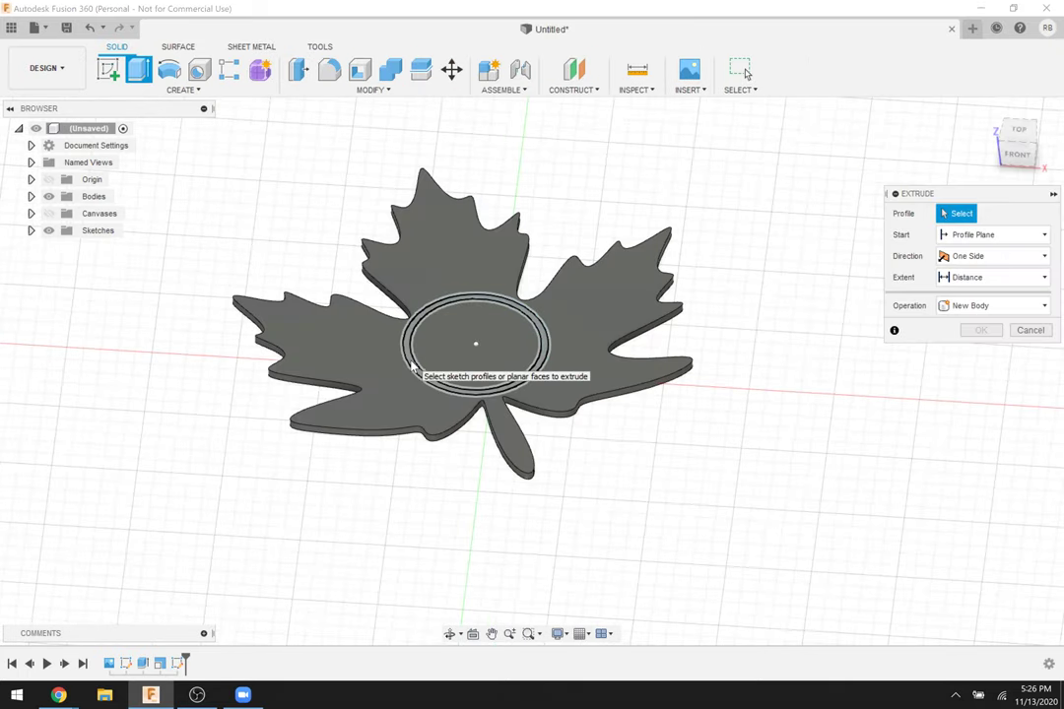
left_click(410, 360)
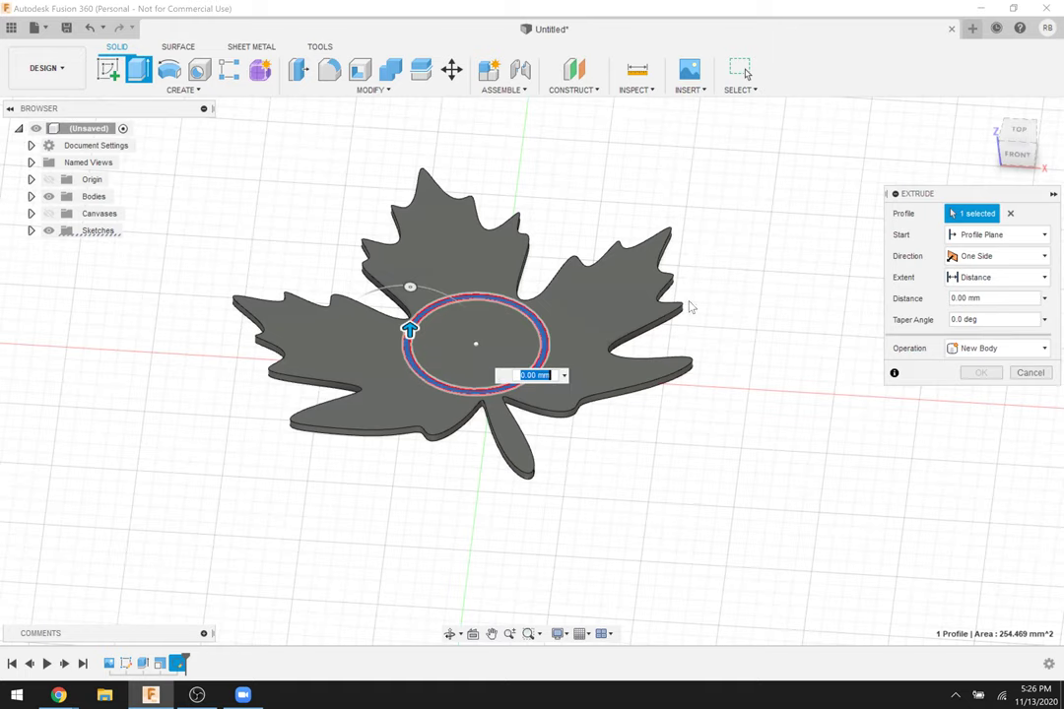
type("15")
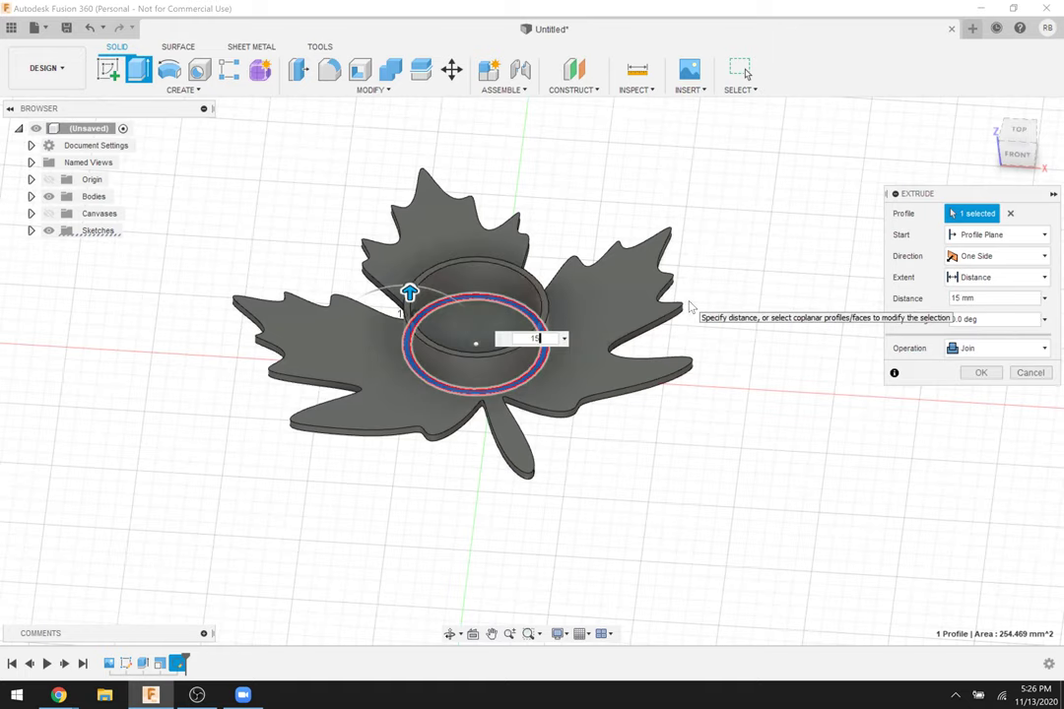
key("Return")
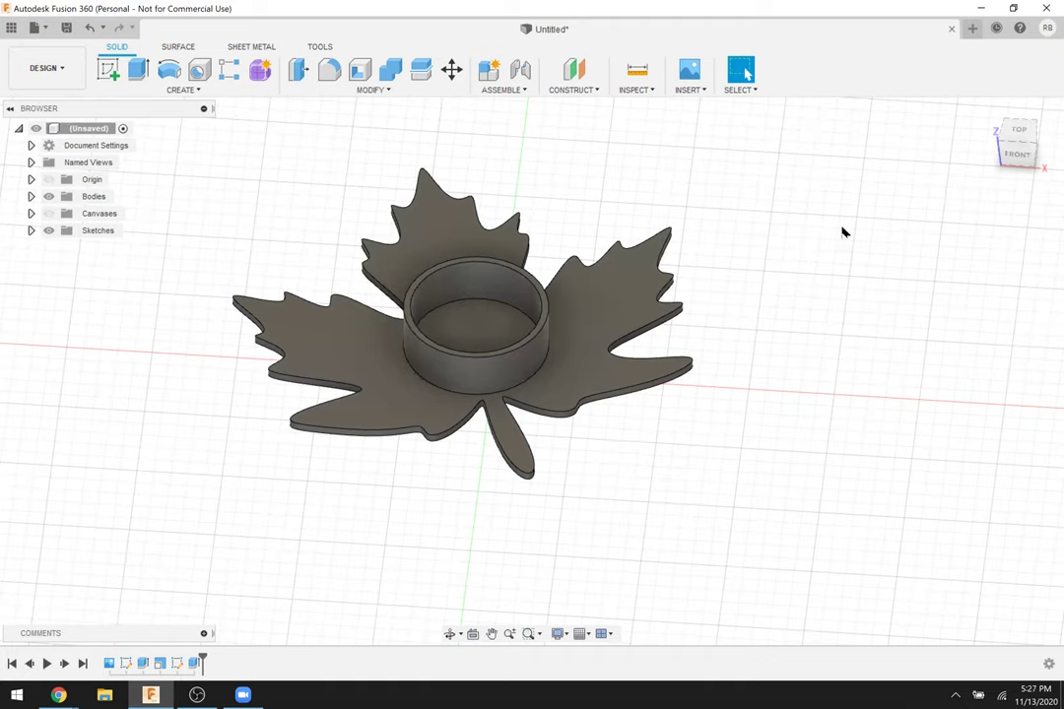
Reopen the ring extrusion and check its operation choices, keeping Join.
left_click(196, 664)
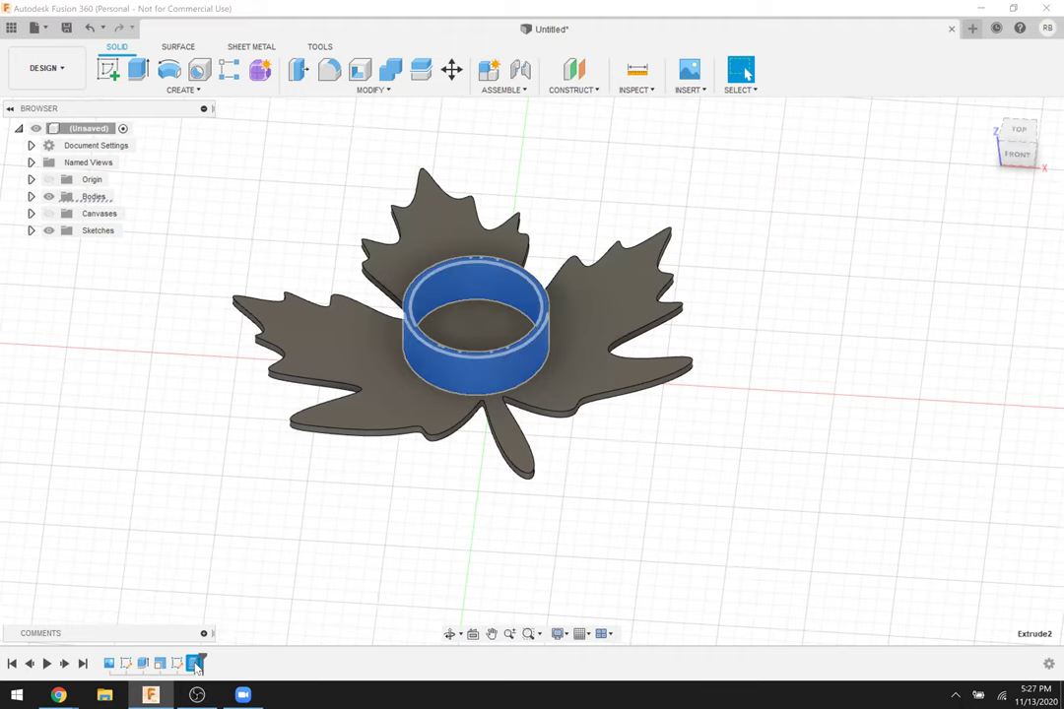
double_click(196, 664)
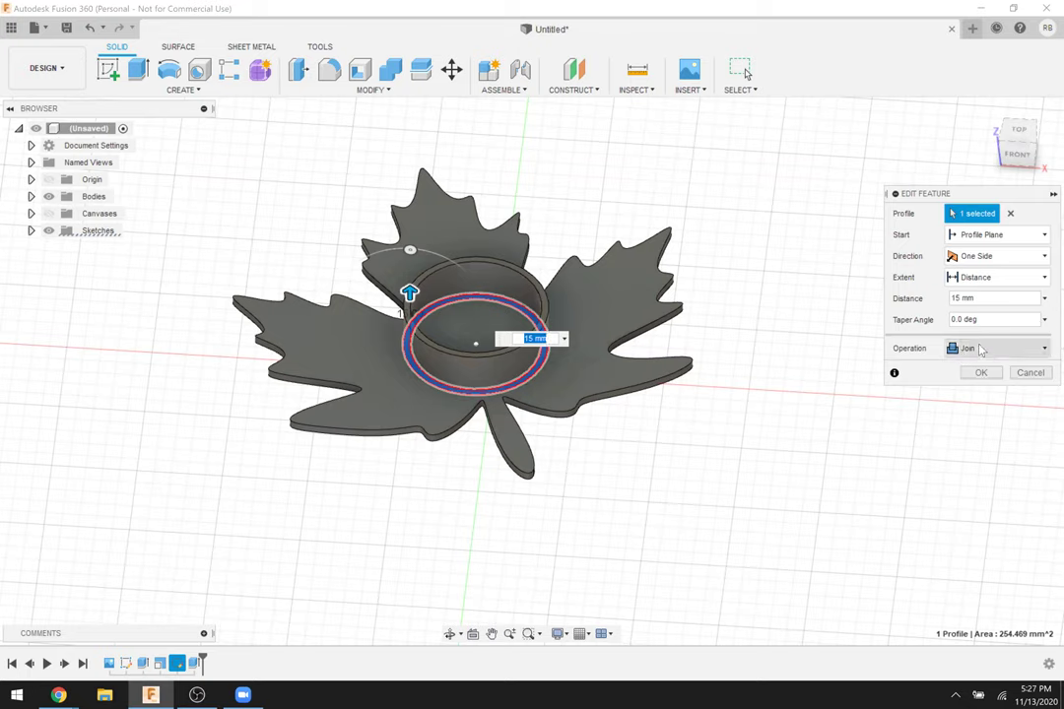
left_click(981, 349)
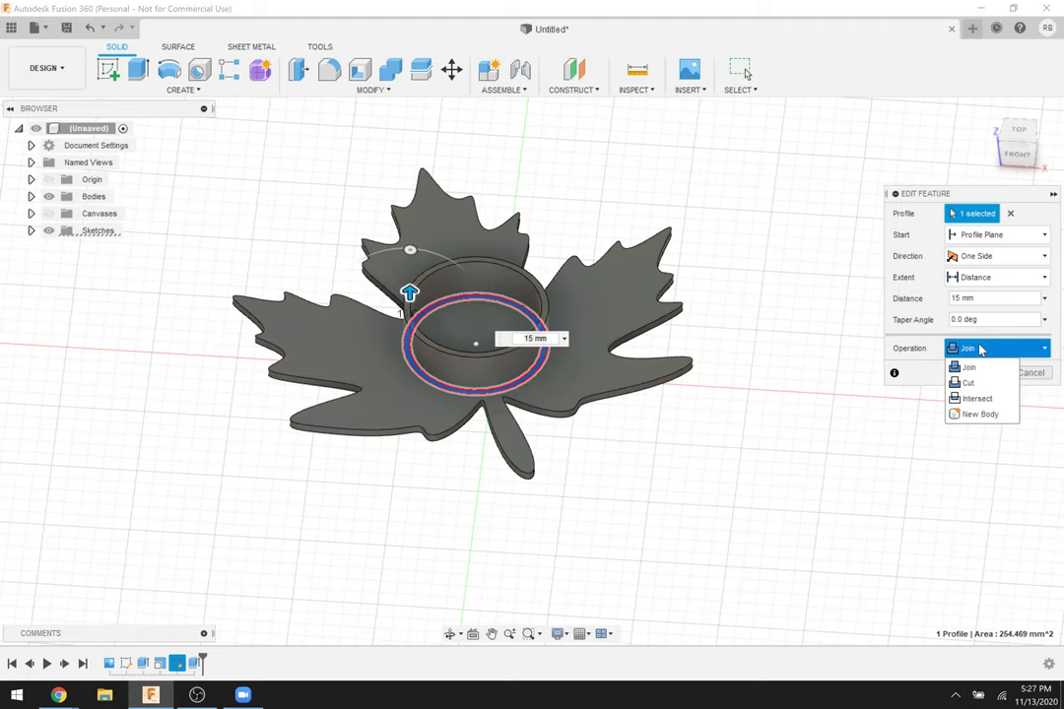
left_click(980, 350)
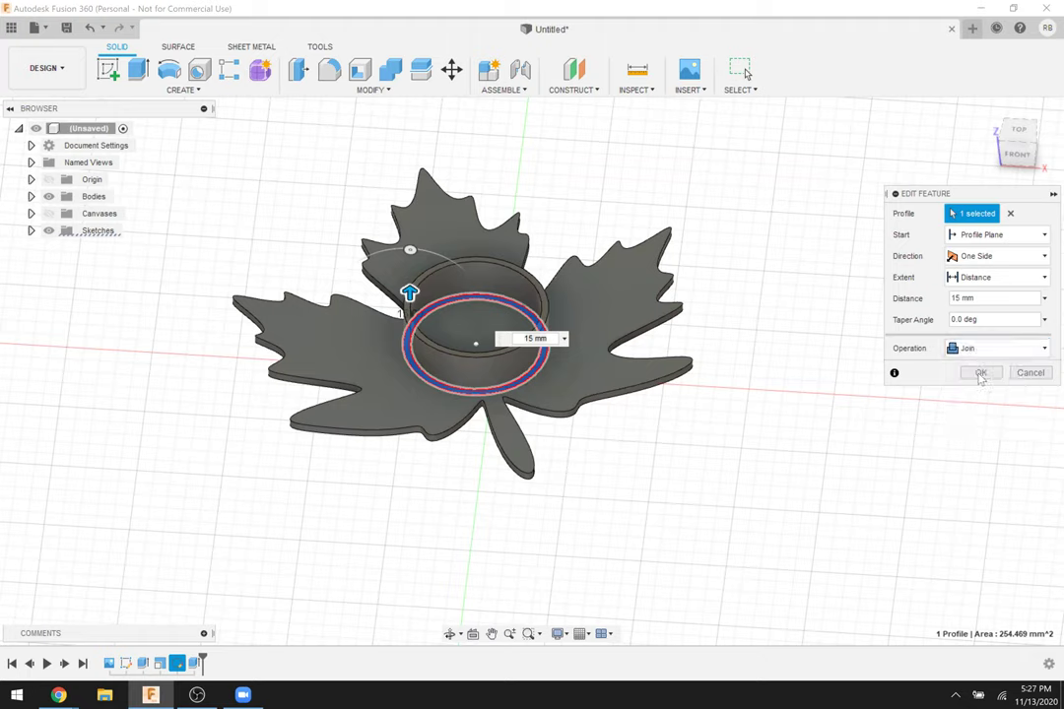
left_click(985, 373)
Expand the list of bodies and highlight the holder's body to check whether leaf and ring are joined.
middle_click_drag(776, 320, 152, 249, "shift")
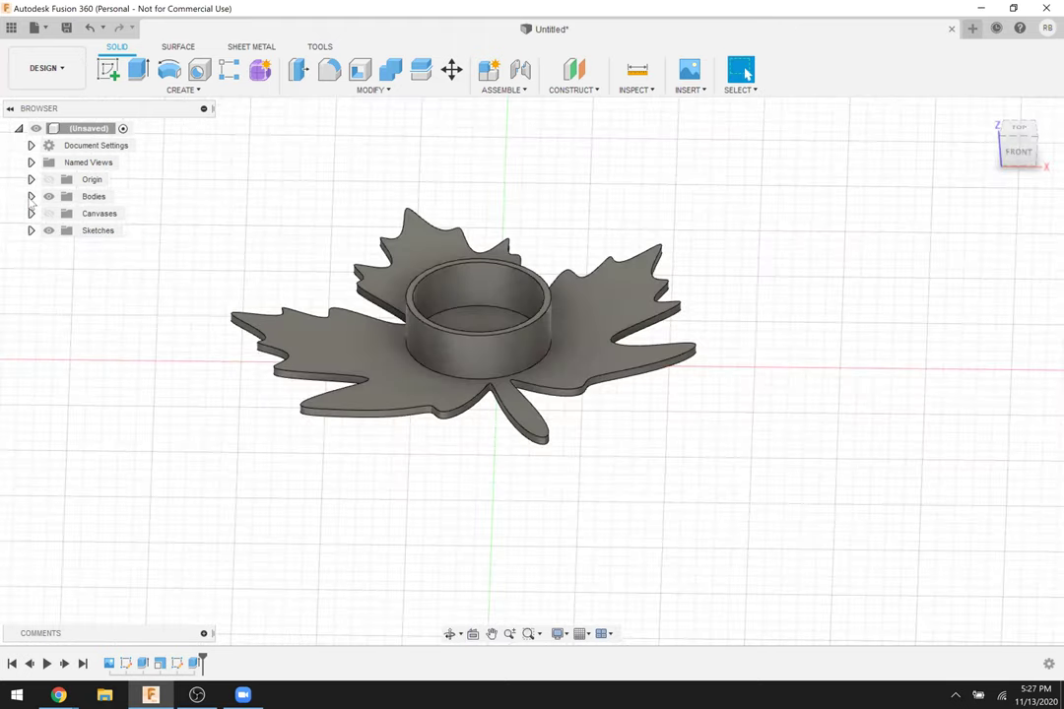
left_click(30, 196)
left_click(105, 215)
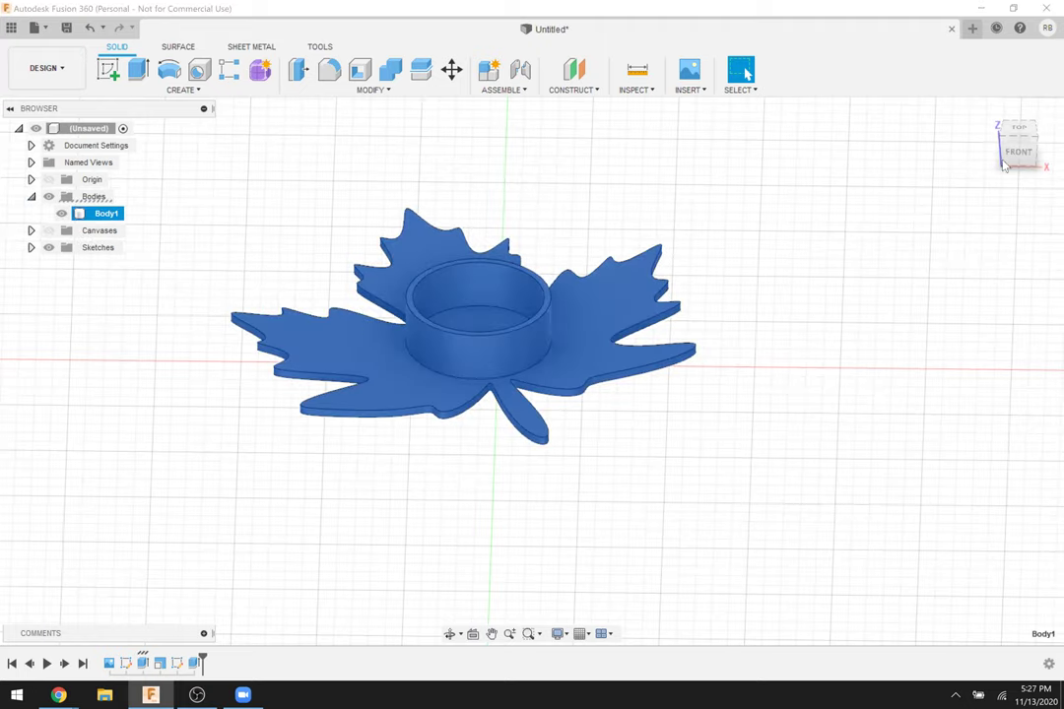
Extrude the leaf's upper face another 4 mm upward, joined to the existing body.
middle_click_drag(785, 291, 752, 320, "shift")
left_click(806, 299)
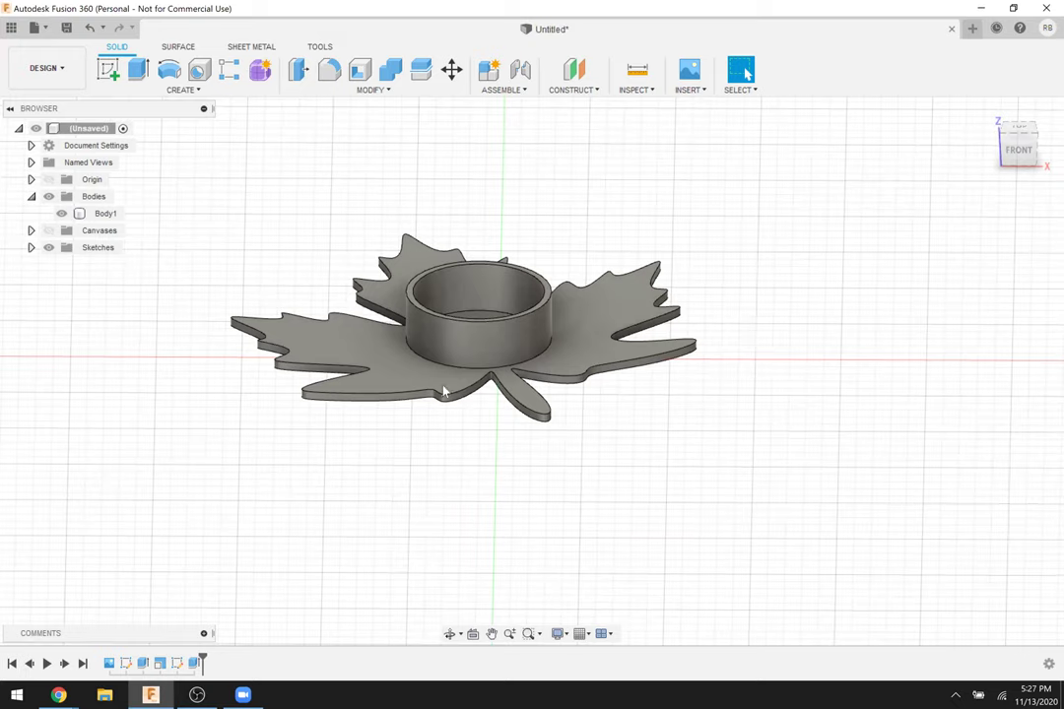
key("e")
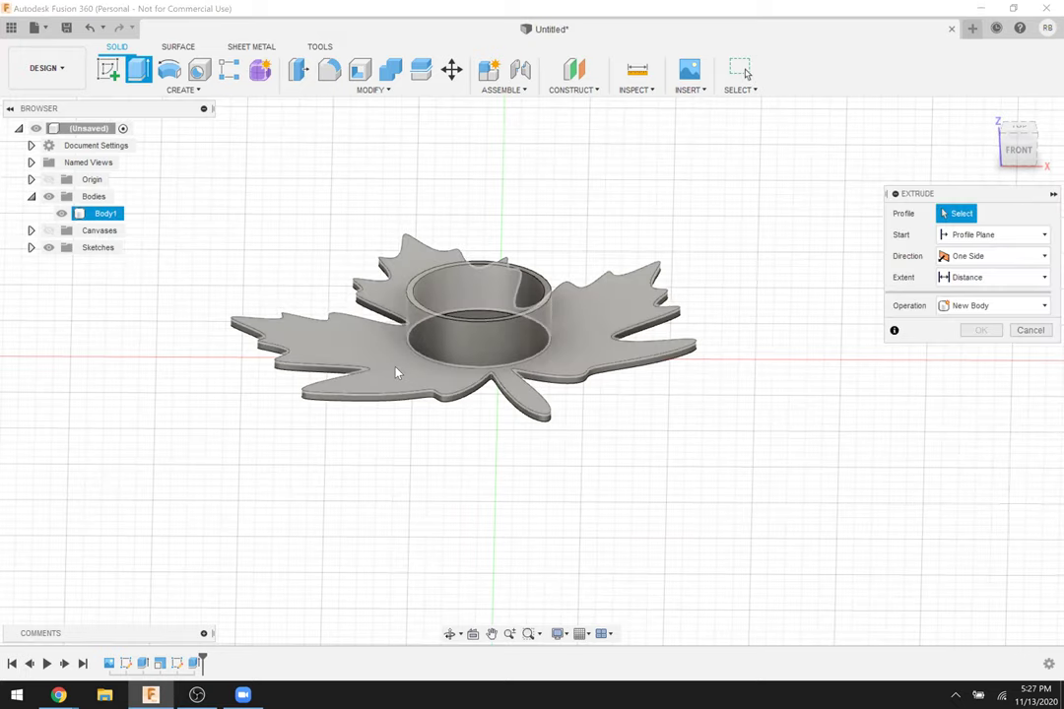
left_click(397, 372)
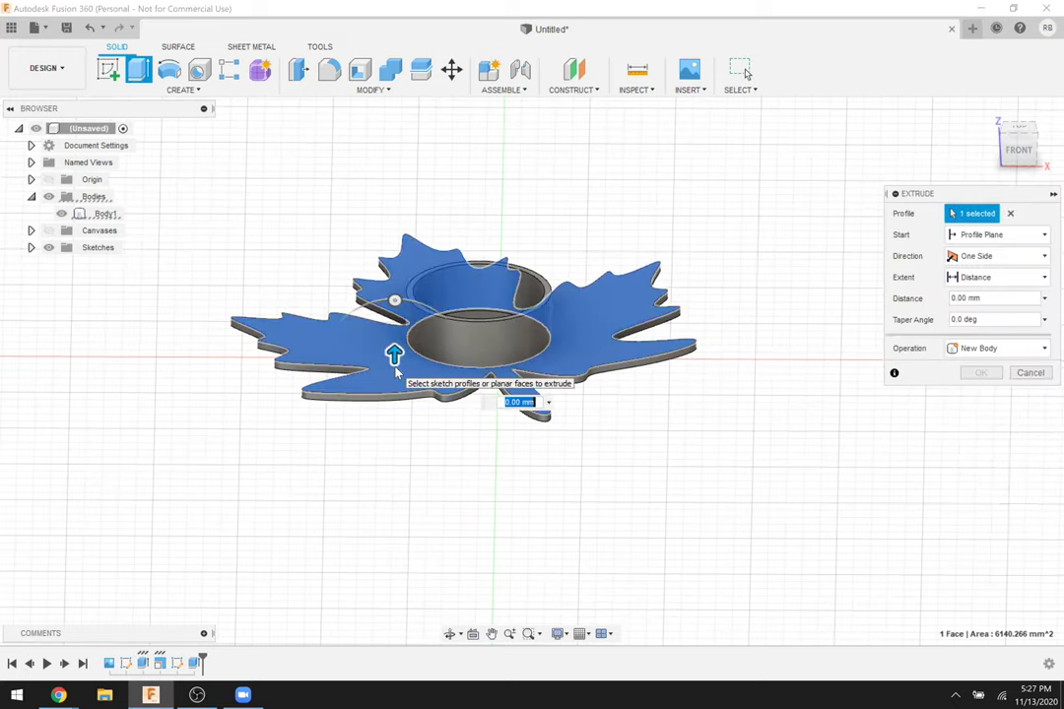
type("4")
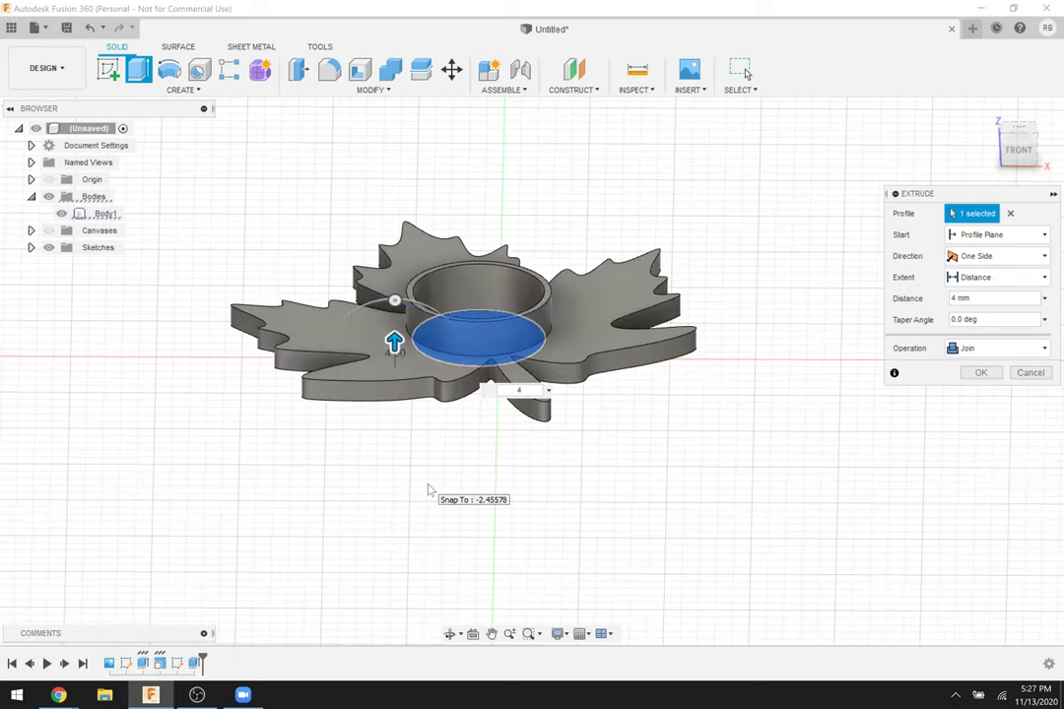
key("Return")
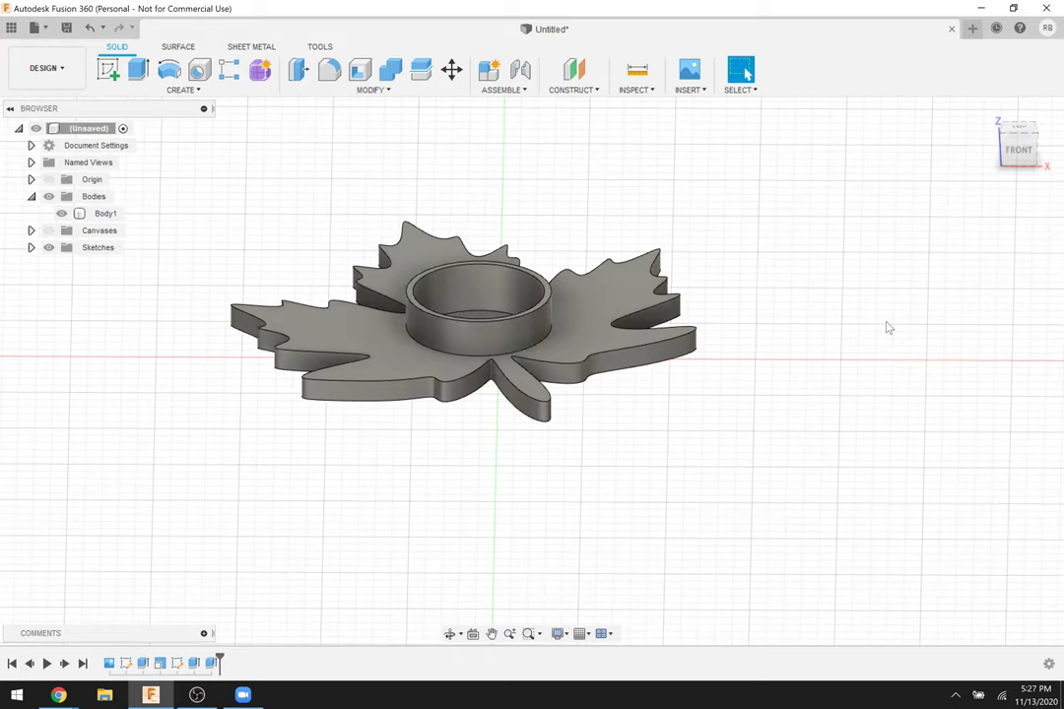
key("F4")
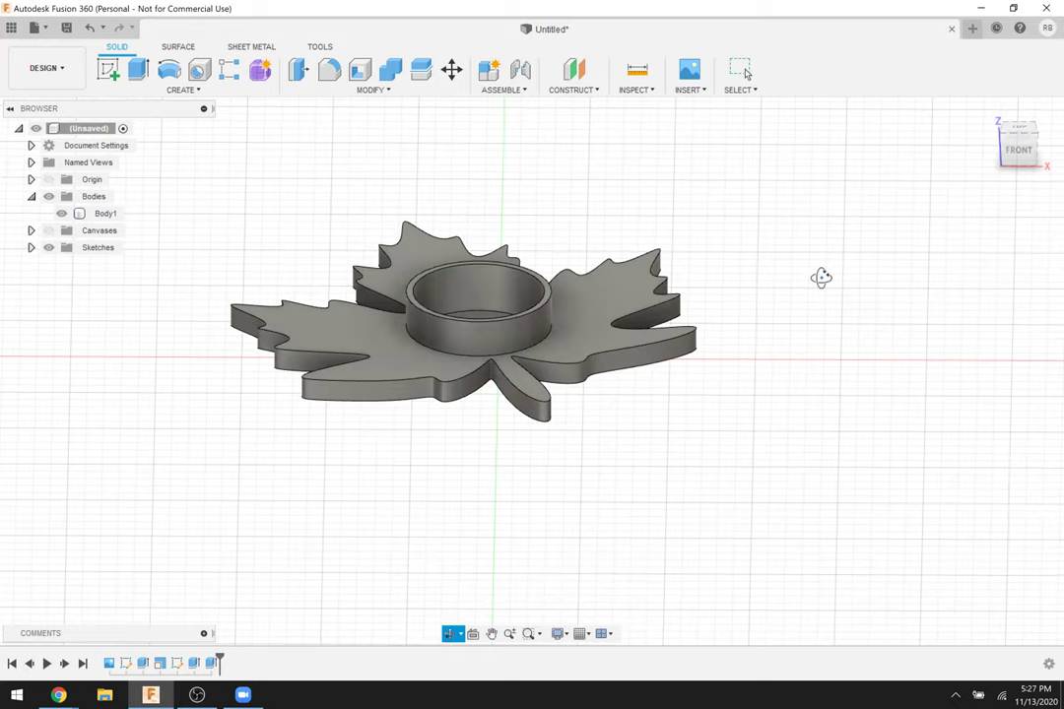
left_click_drag(813, 286, 835, 263)
key("Escape")
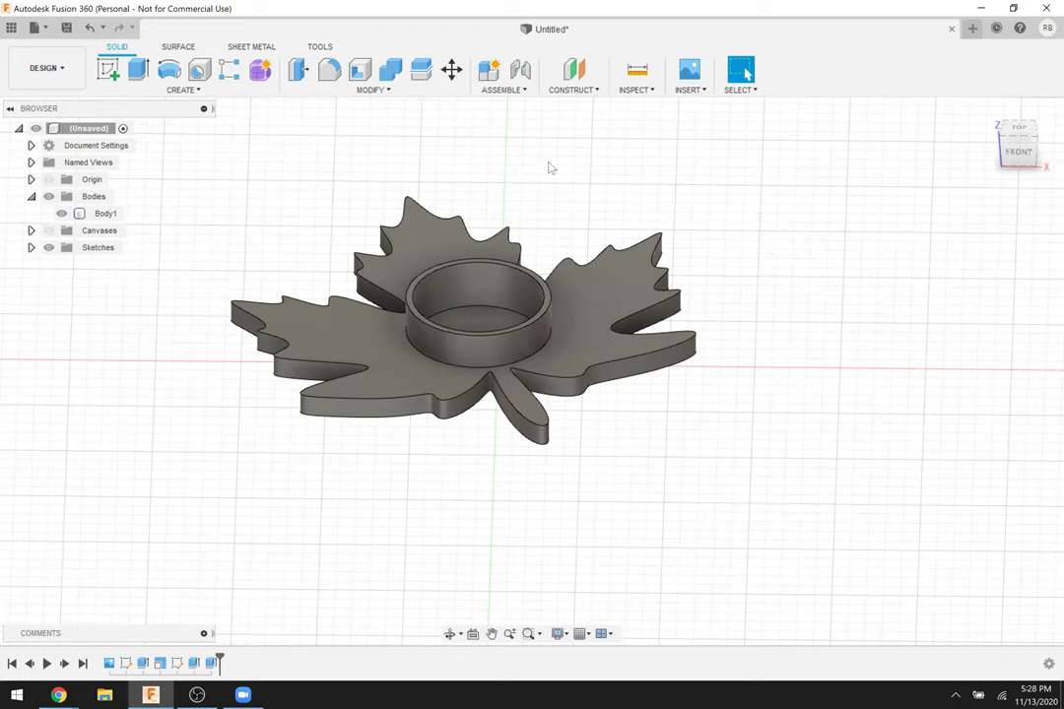
Convert the holder's body into a component and name it Maple Leaf.
left_click(93, 129)
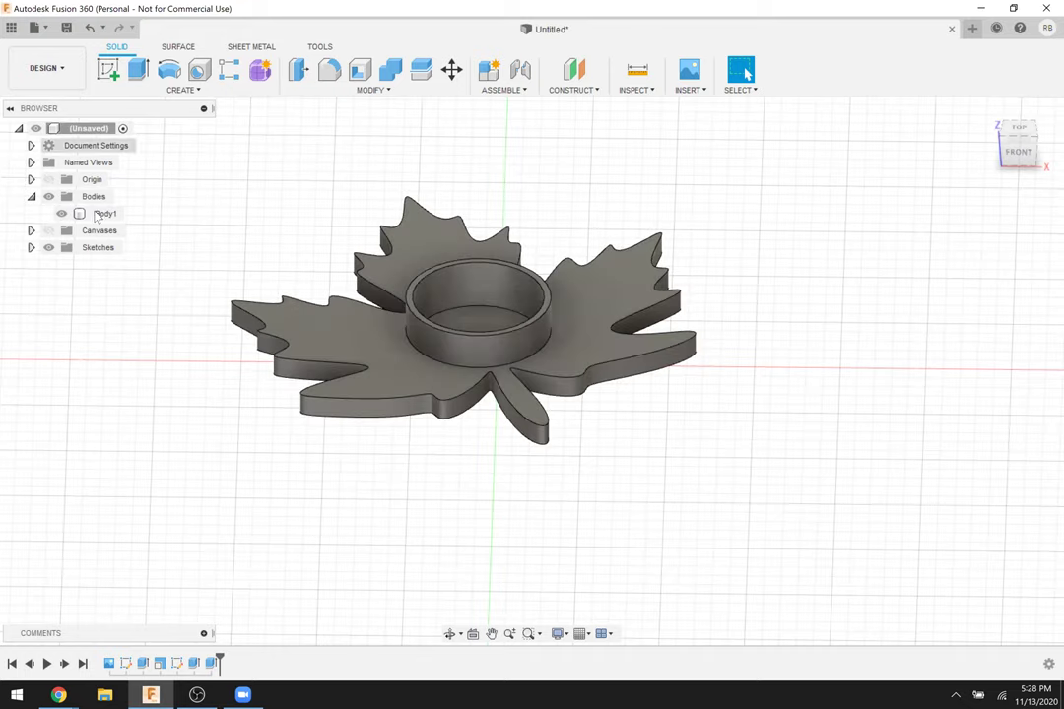
left_click(100, 215)
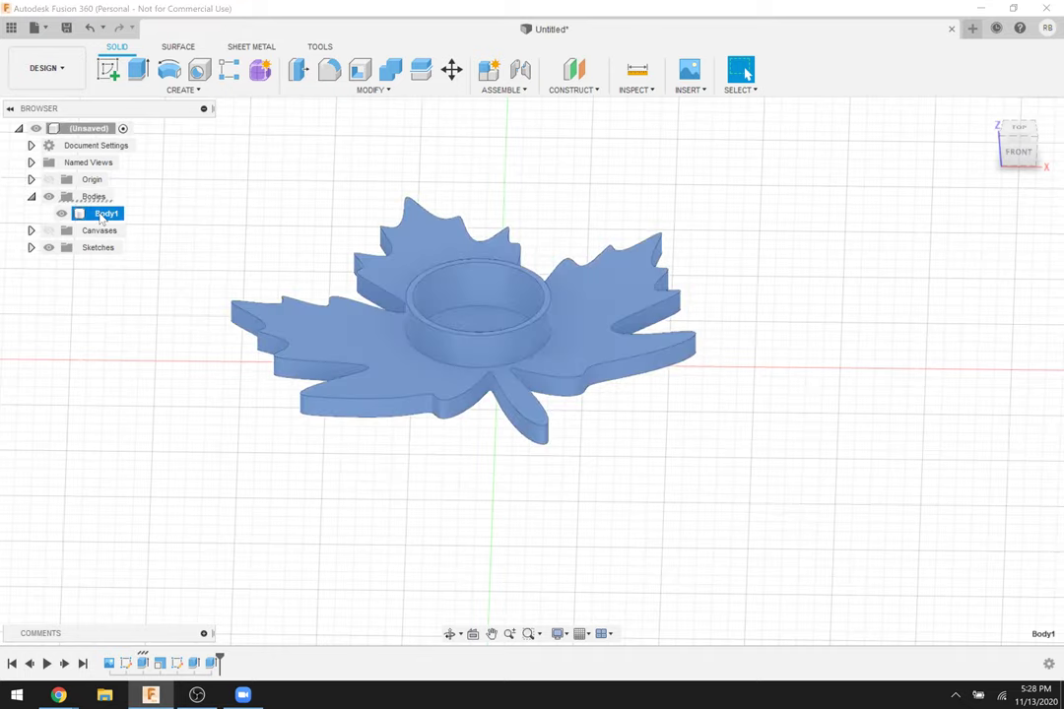
right_click(101, 218)
left_click(173, 261)
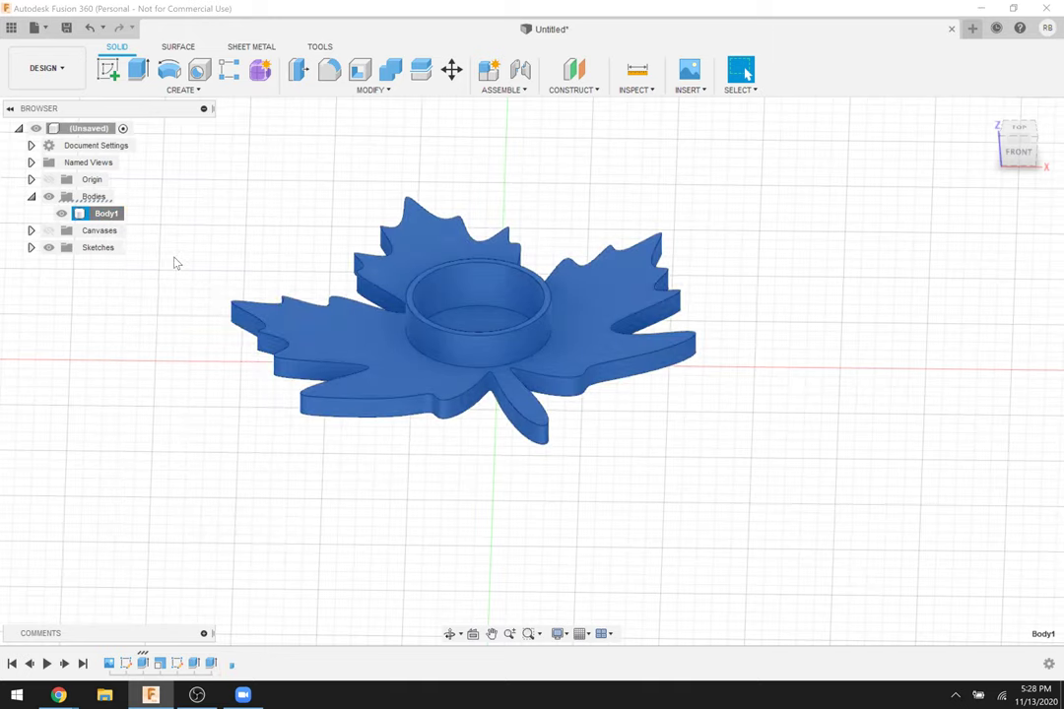
left_click(100, 232)
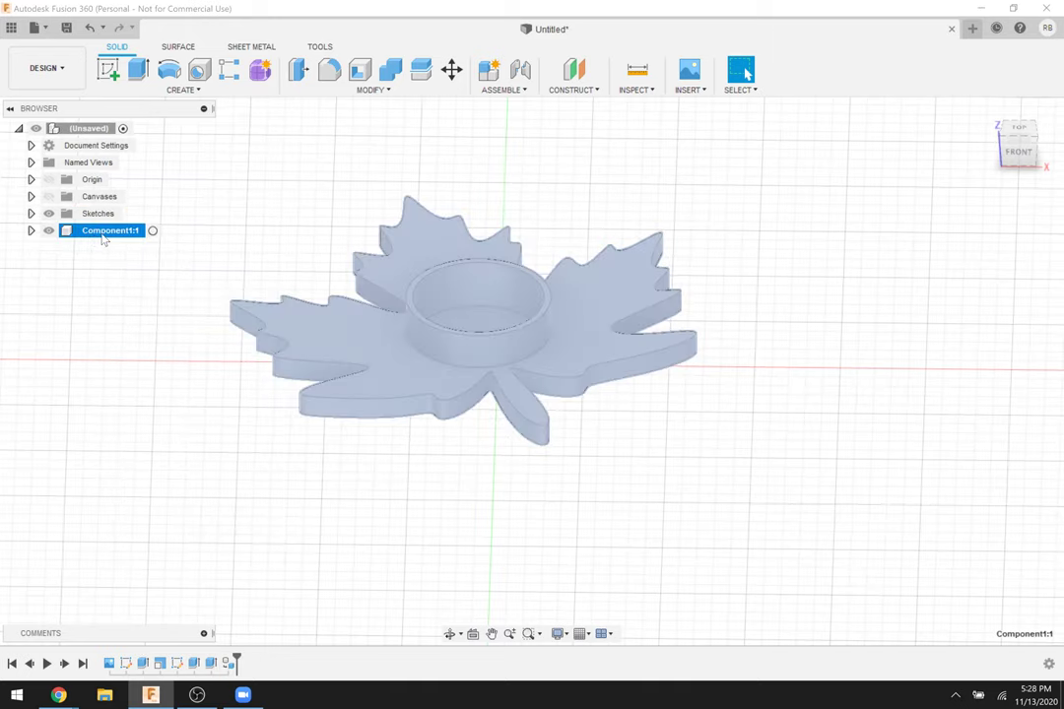
double_click(104, 230)
key("BackSpace")
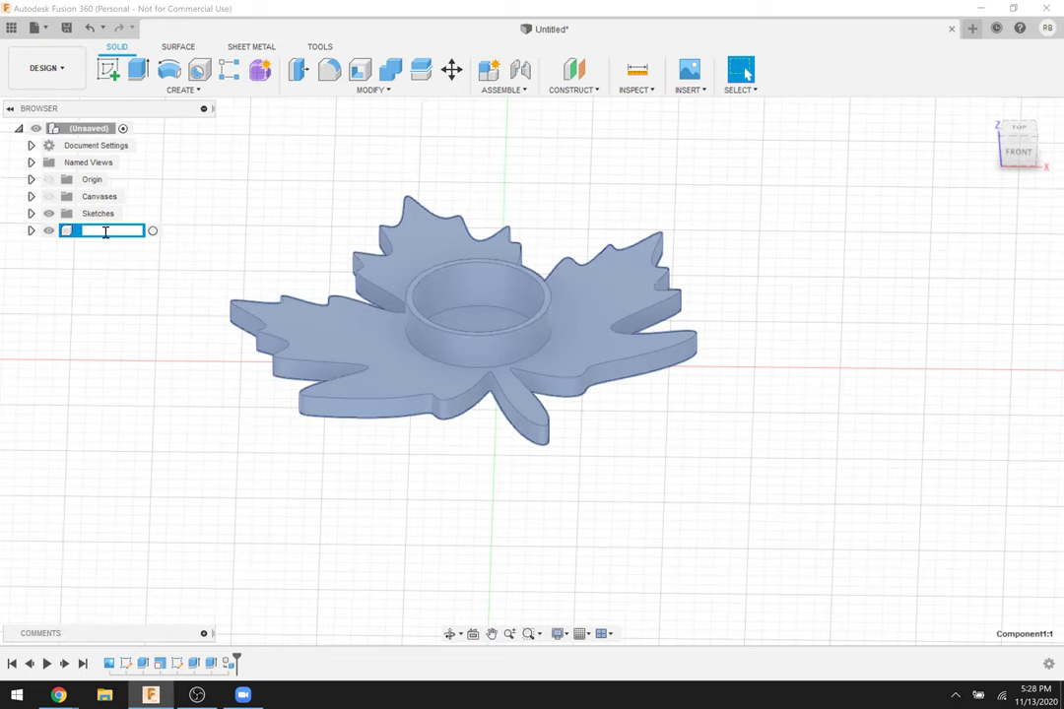
type("Maple Leaf")
key("Return")
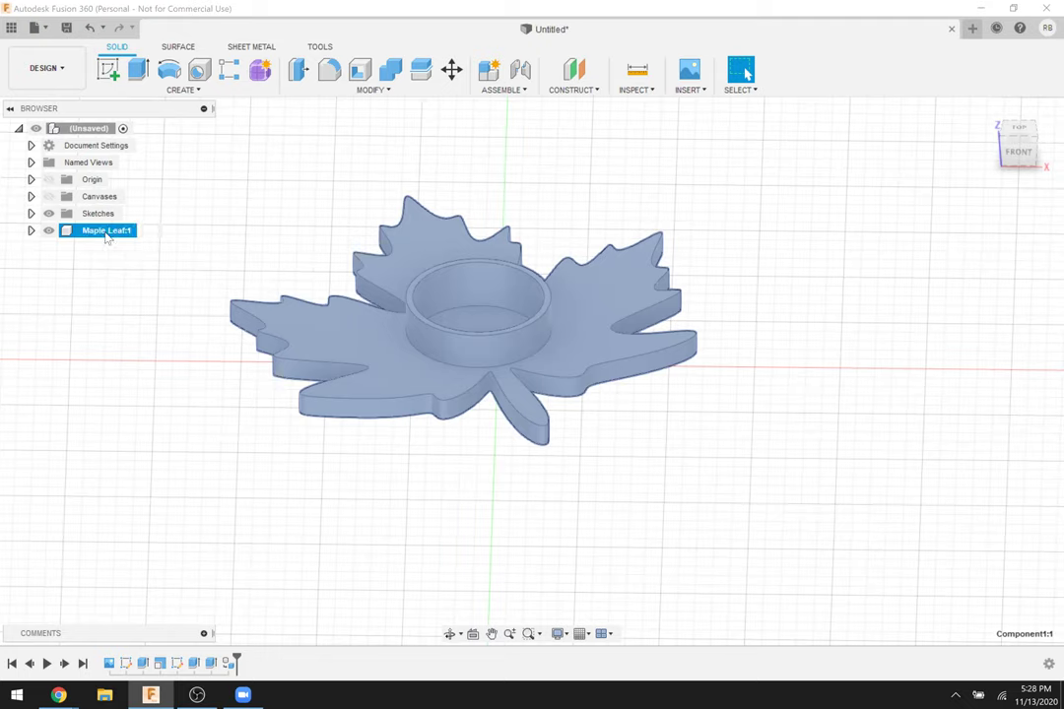
Expand the Maple Leaf component and its bodies, and highlight the body to check what it contains.
left_click(31, 230)
left_click(44, 267)
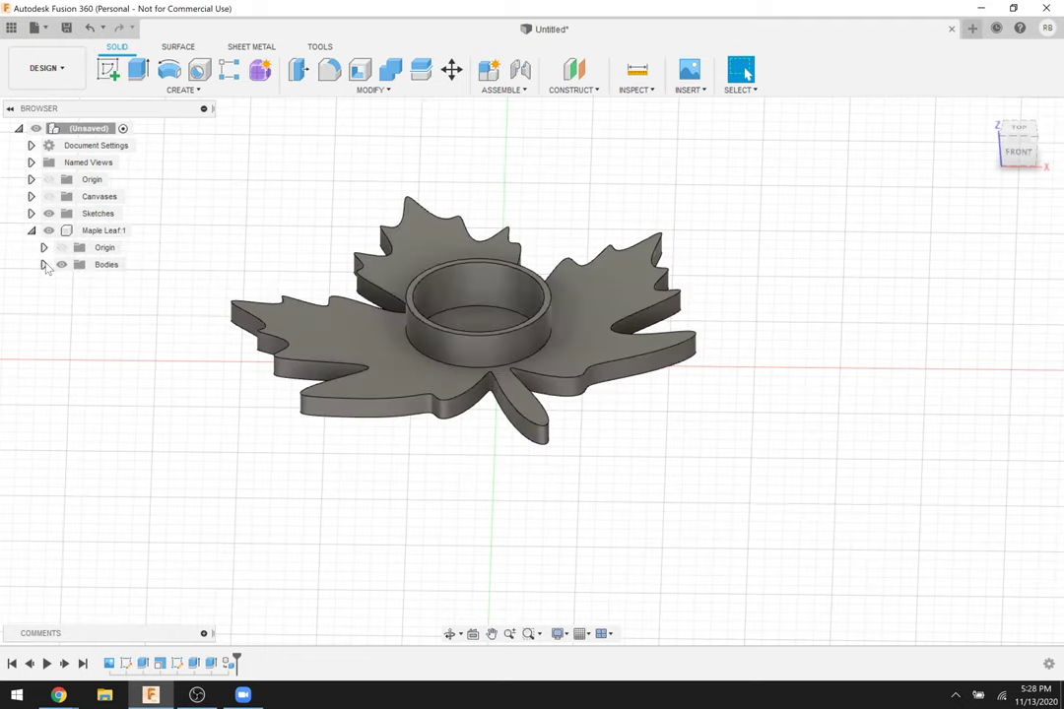
left_click(43, 264)
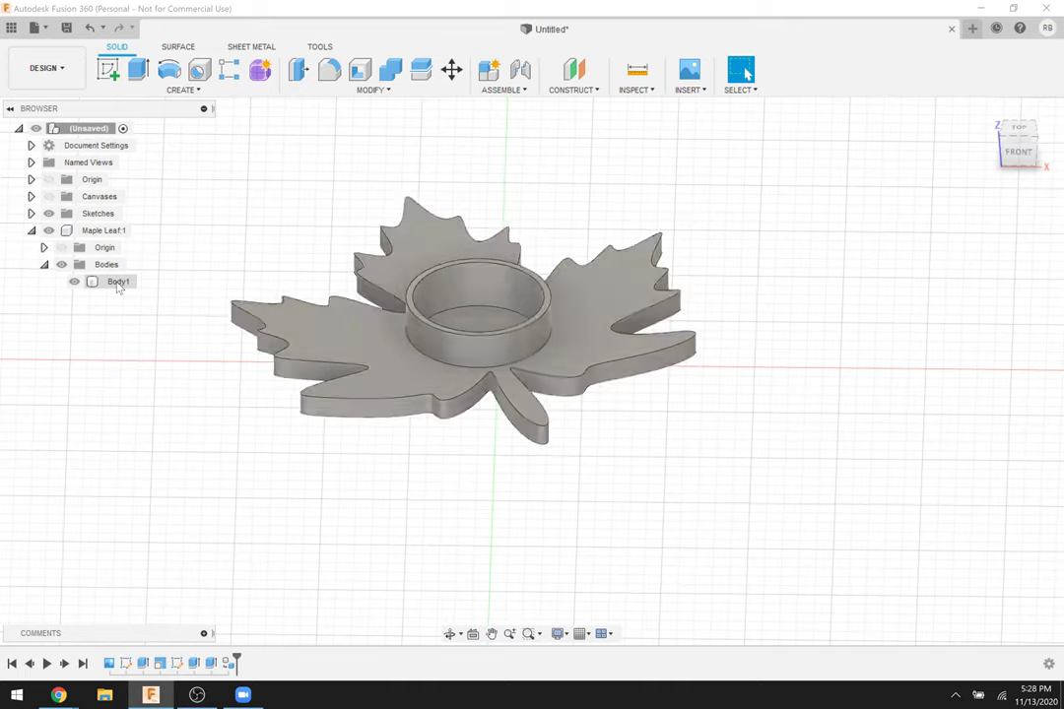
left_click(118, 283)
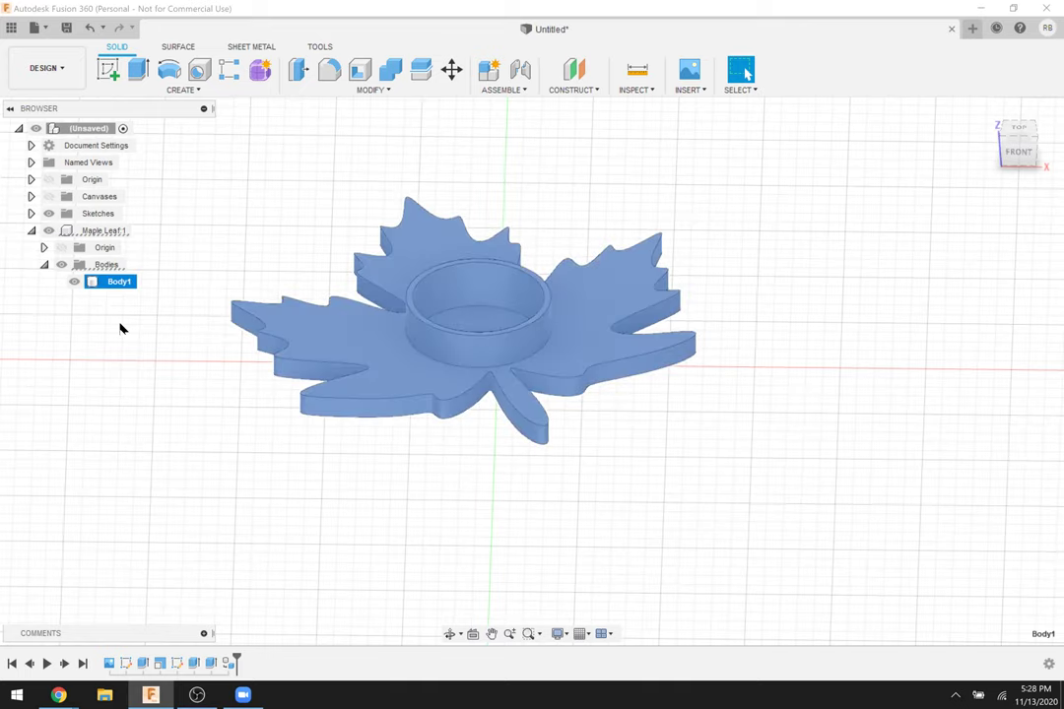
left_click(189, 286)
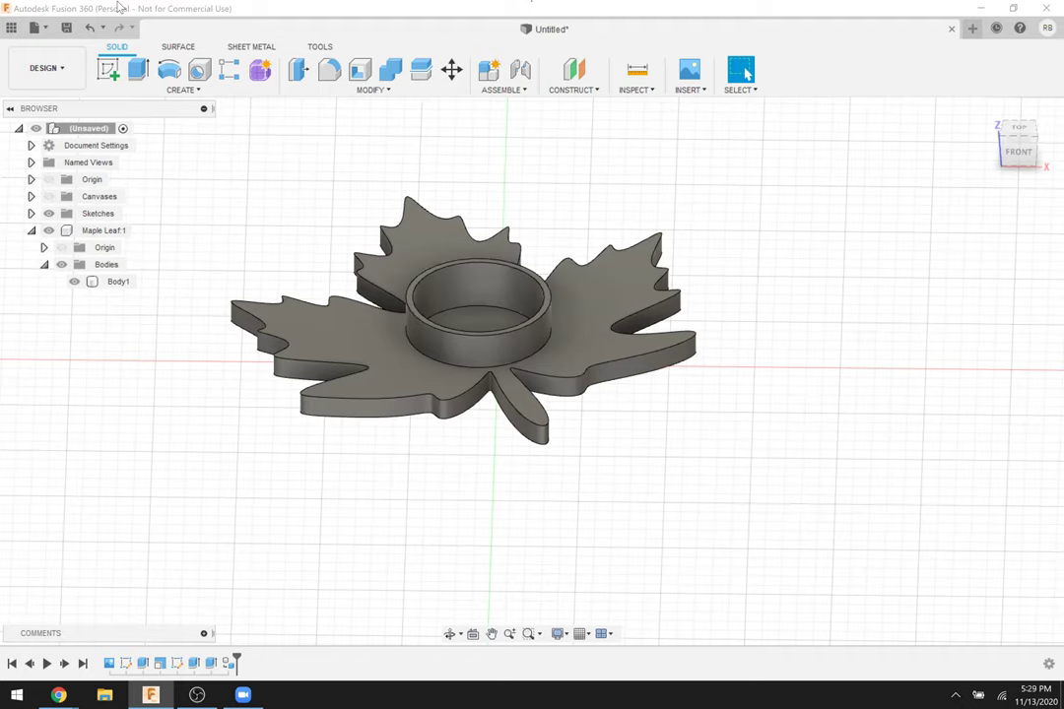
left_click(380, 175)
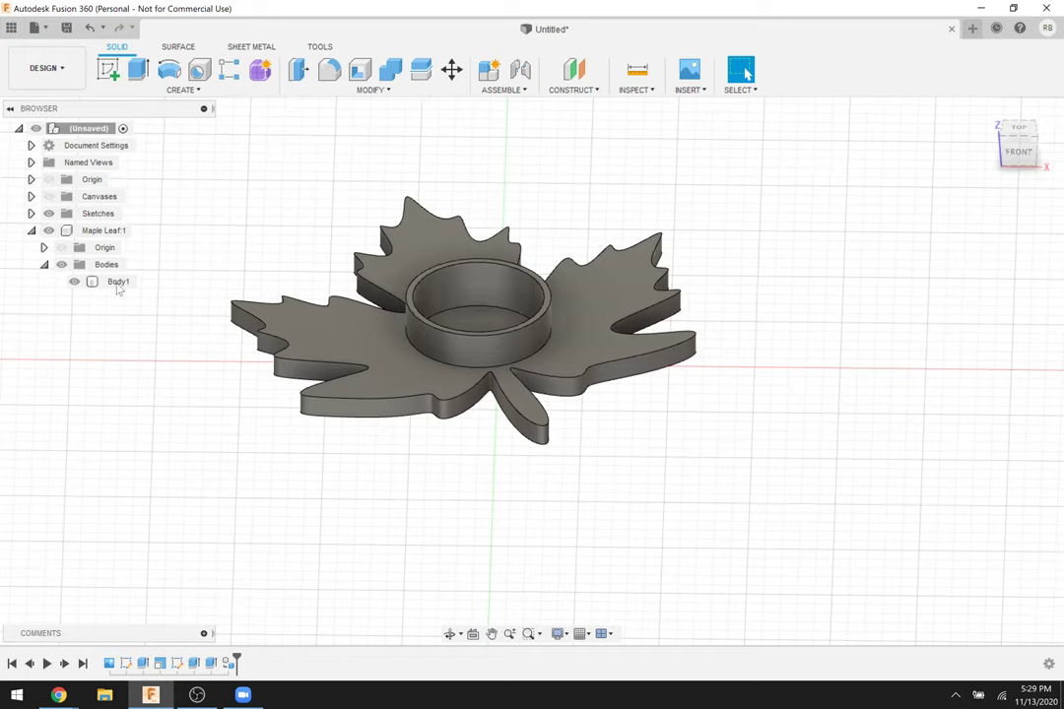
Review the operation choices of the 15 mm ring extrusion again and leave it on Join.
double_click(211, 663)
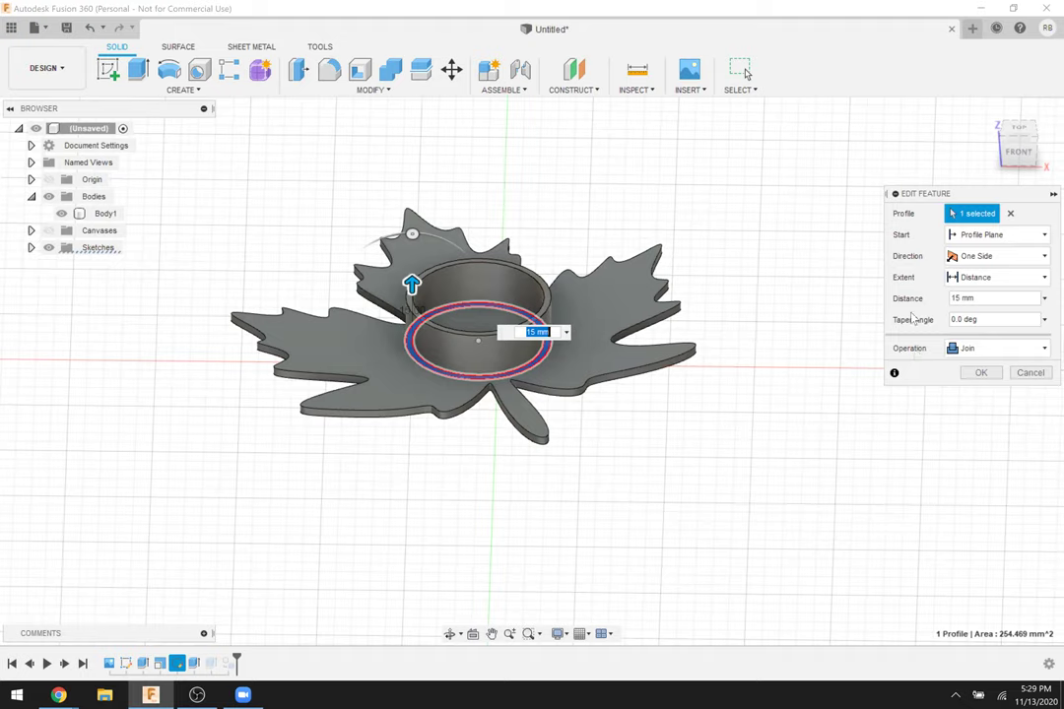
left_click(980, 350)
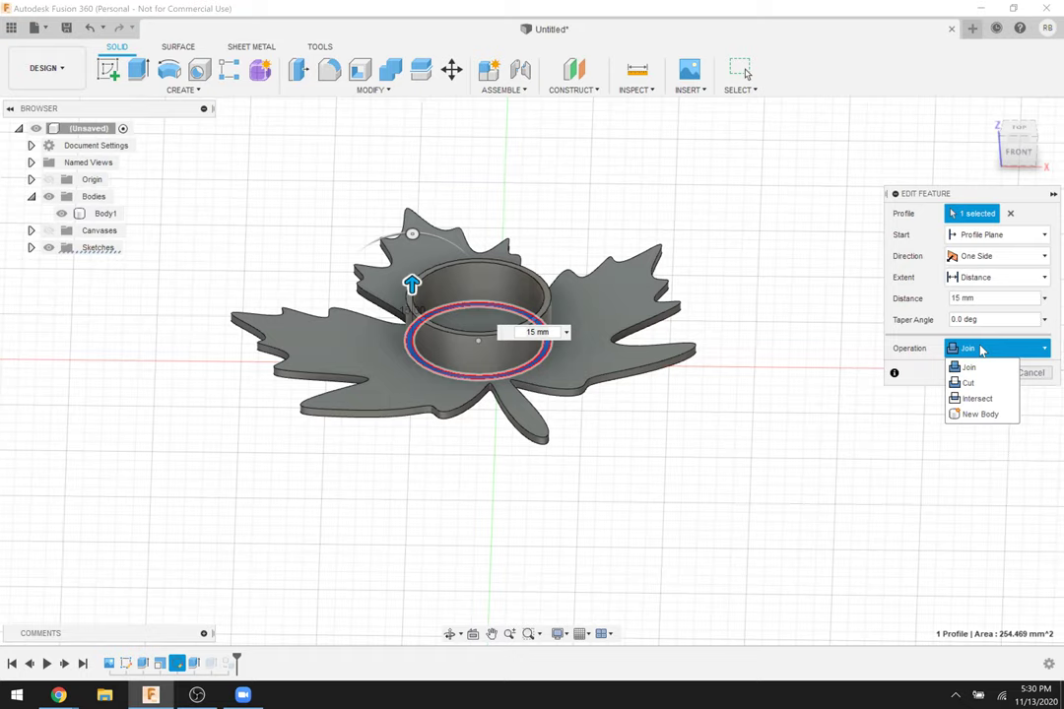
left_click(980, 350)
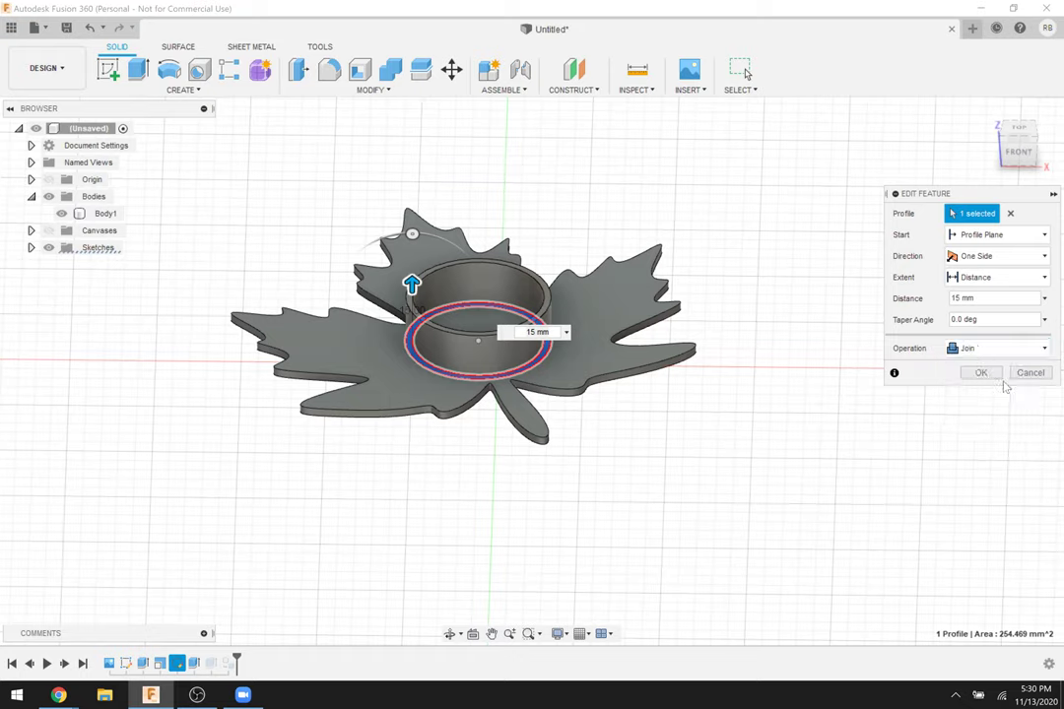
key("Return")
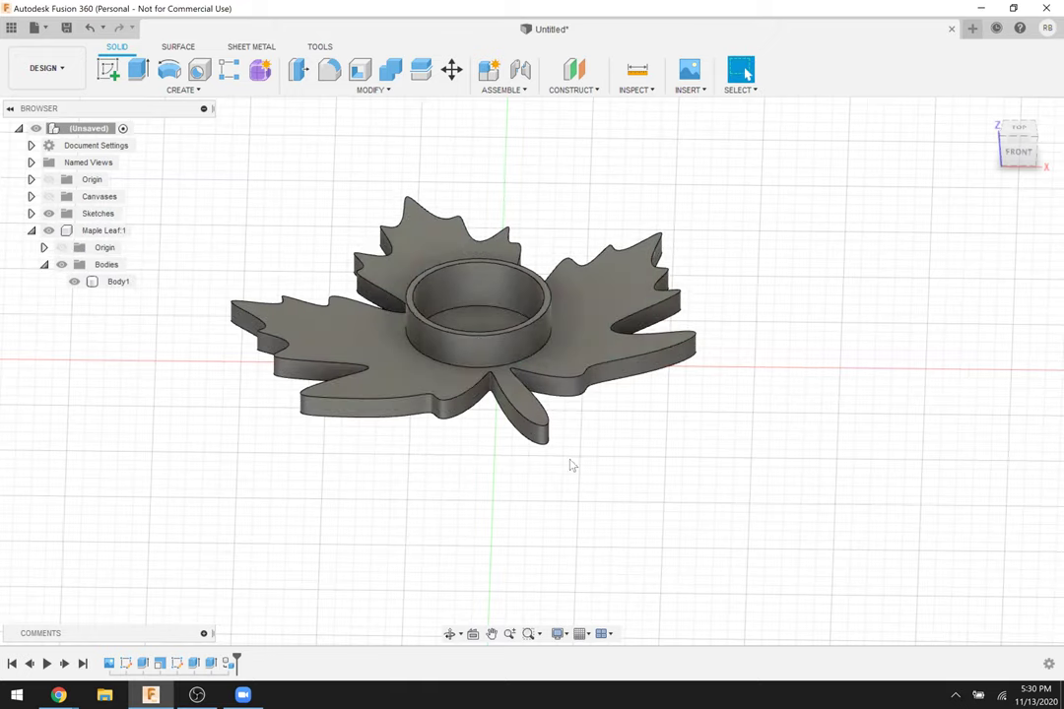
Create a new internal standard component named Stand under the top-level assembly and make it active.
middle_click_drag(645, 454, 621, 438, "shift")
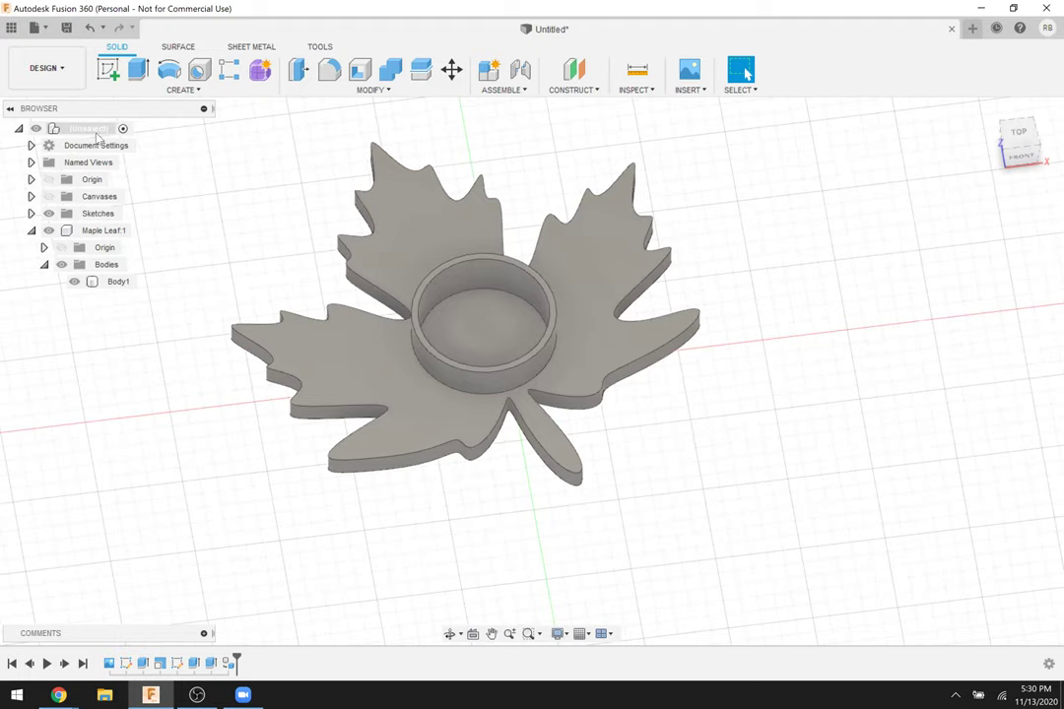
right_click(99, 134)
left_click(143, 143)
left_click(884, 276)
type("Stand")
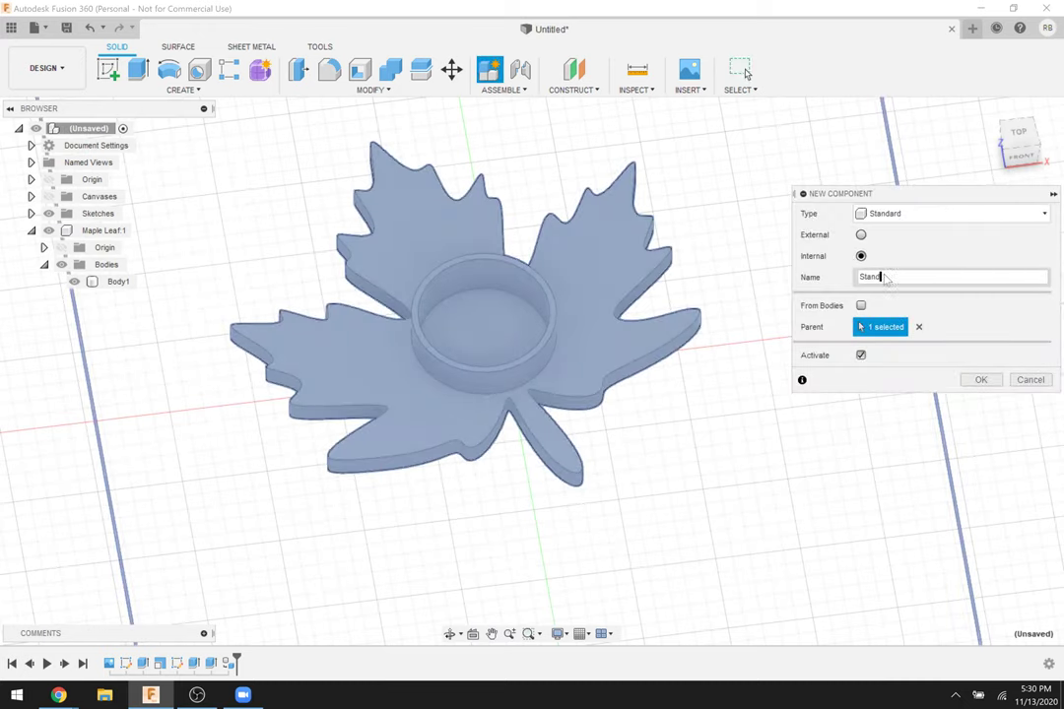
key("Return")
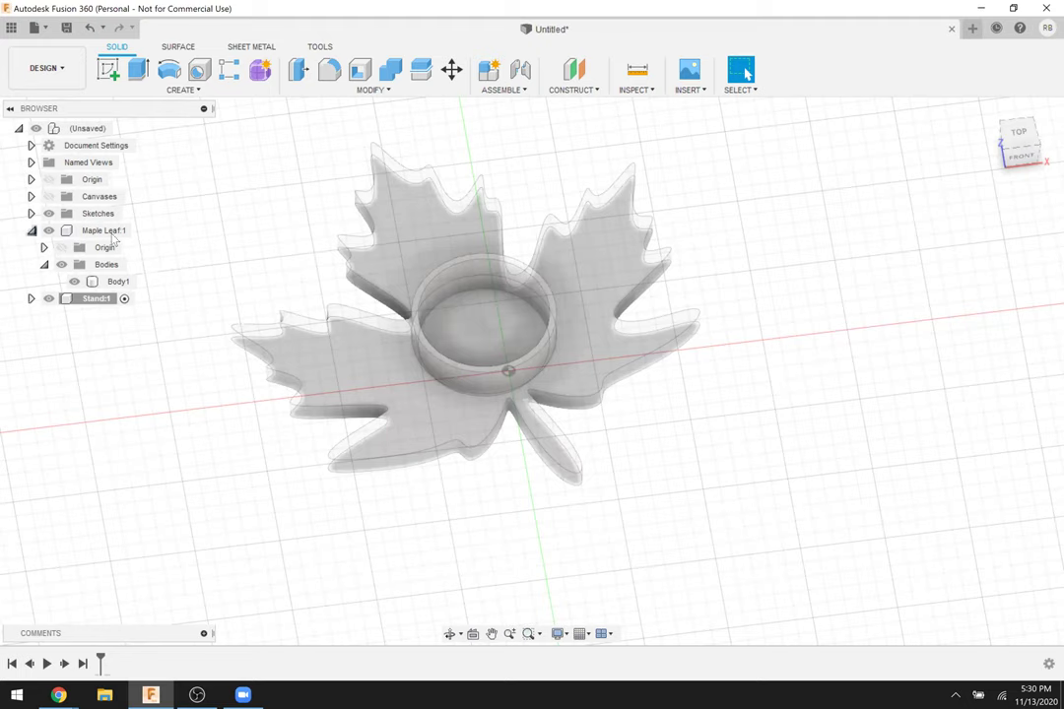
Hide the Maple Leaf component while Stand remains the active component.
double_click(103, 229)
left_click(48, 230)
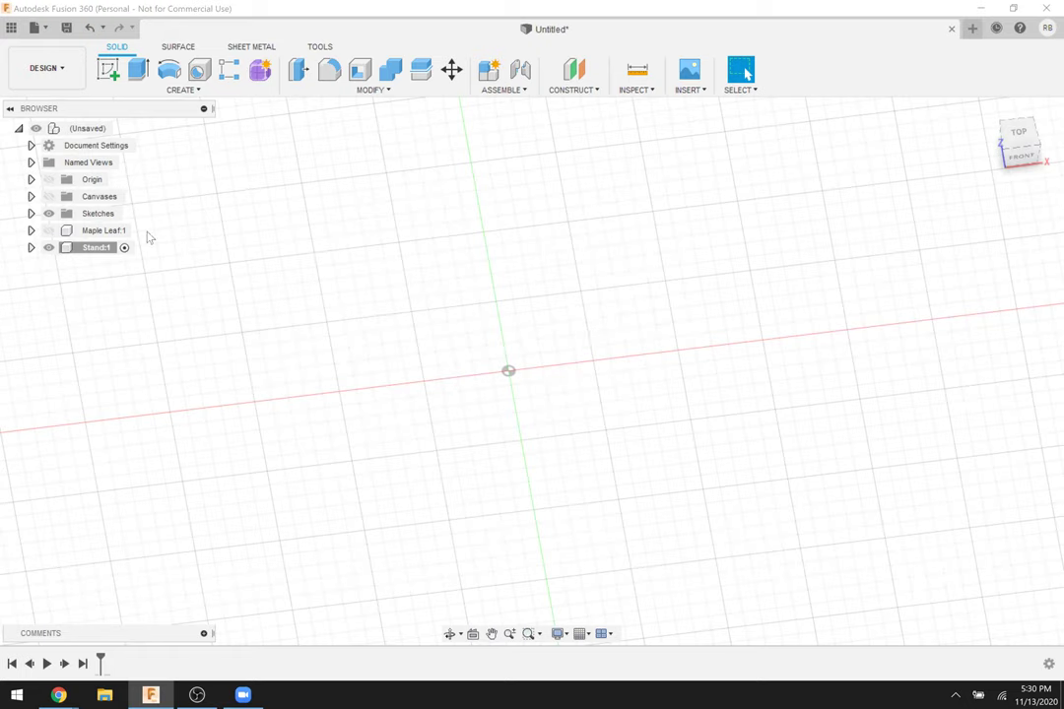
left_click(49, 231)
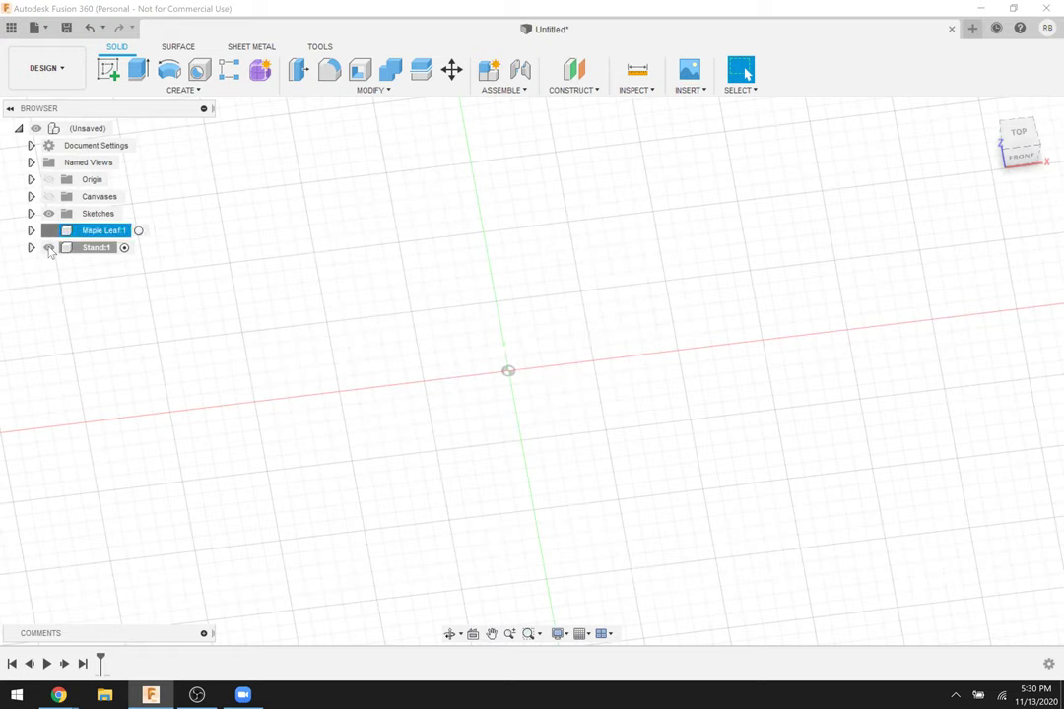
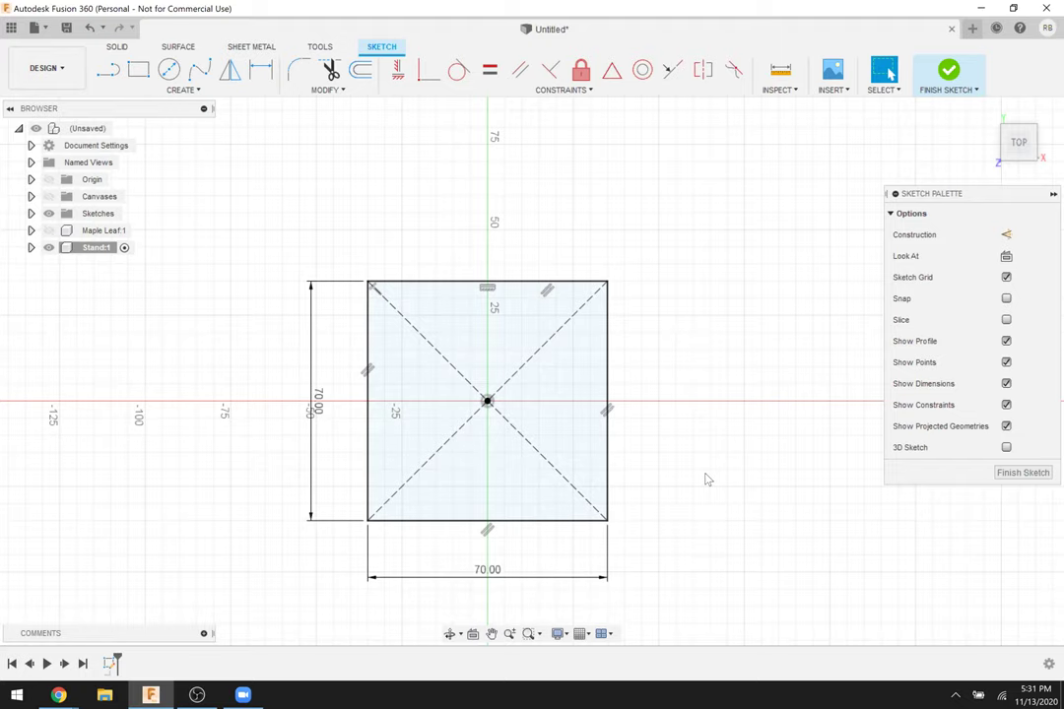
Sketch an inscribed three-sided polygon with a 15 mm radius at the square's center, one corner pointing straight up along the vertical axis.
left_click(182, 93)
mouse_move(173, 177)
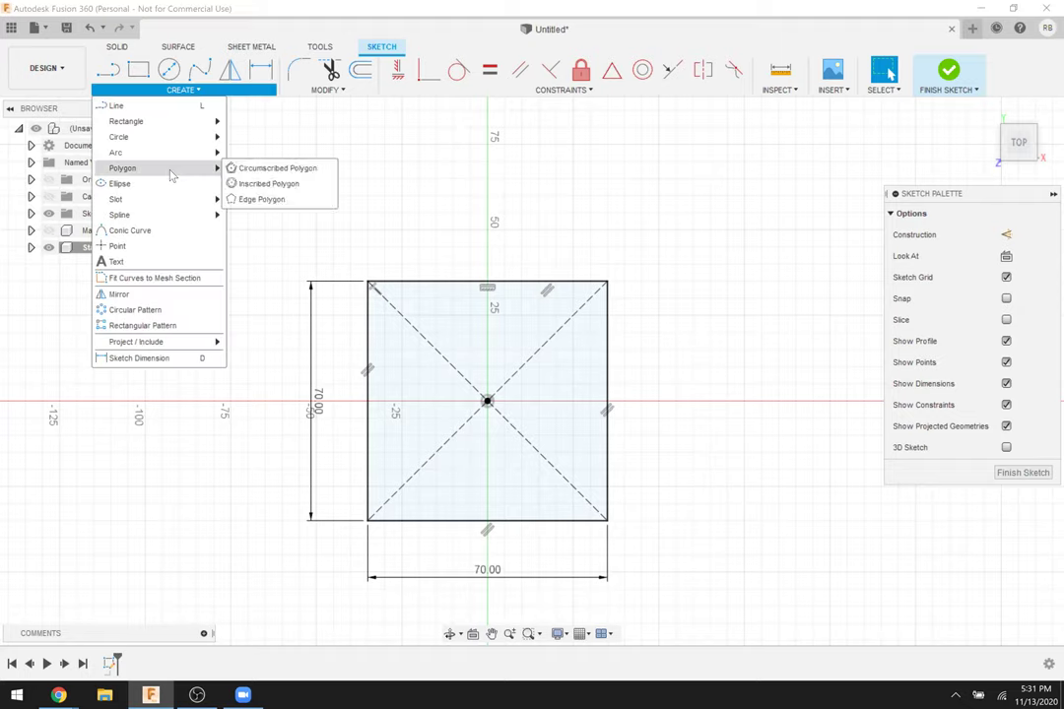
left_click(281, 187)
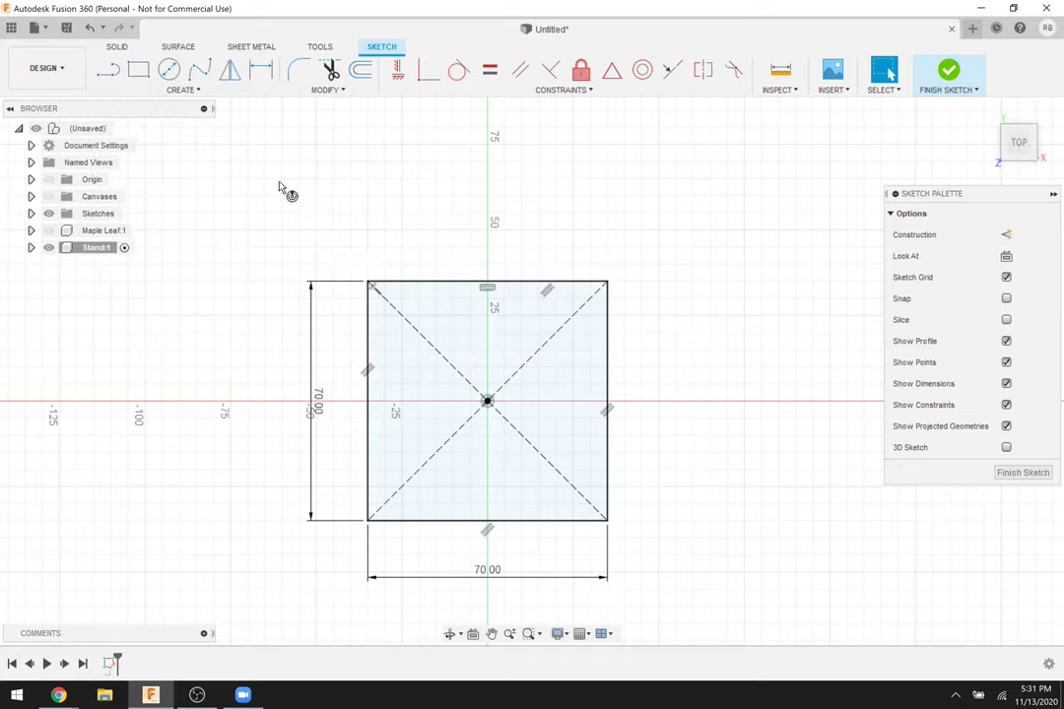
left_click(486, 401)
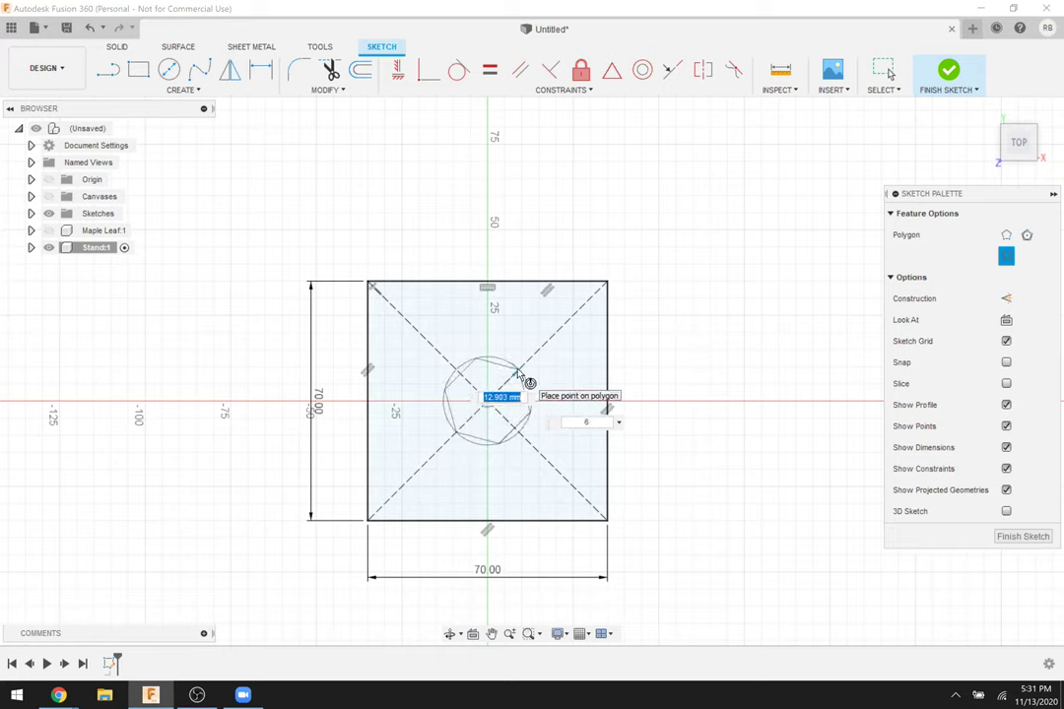
key("Tab")
type("3")
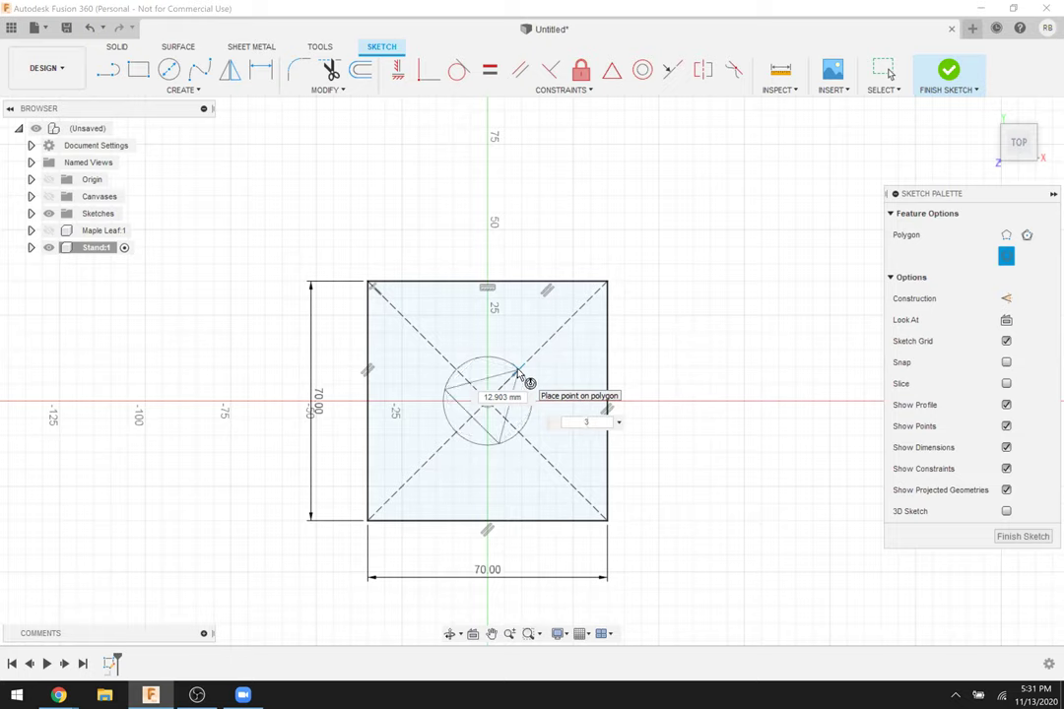
key("Tab")
type("15")
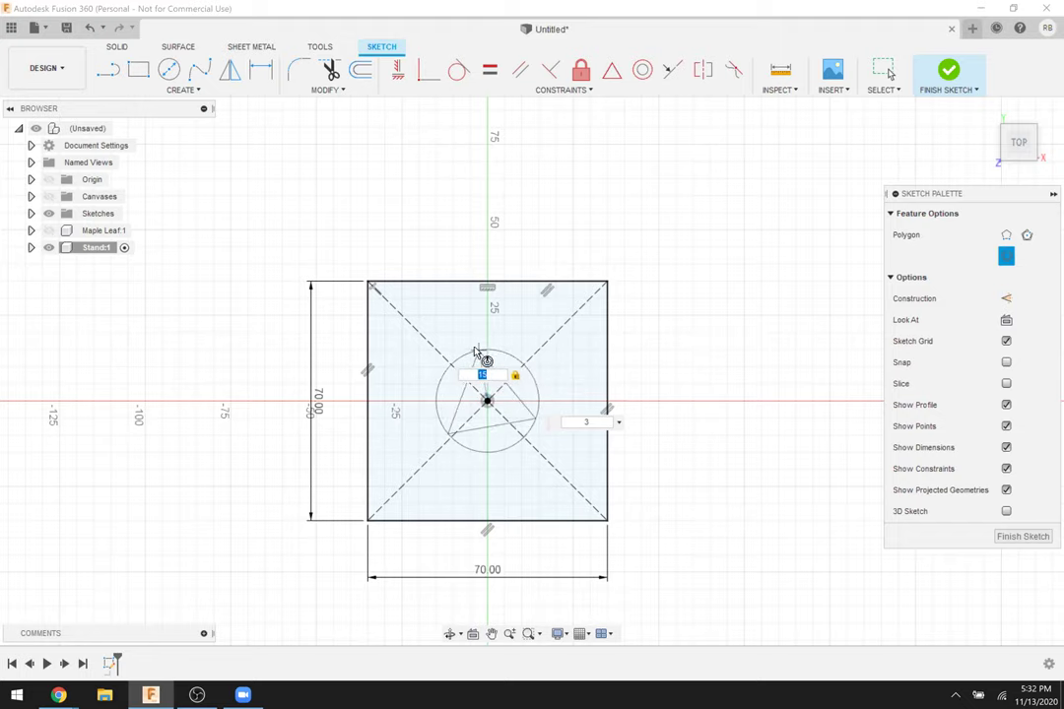
left_click(486, 353)
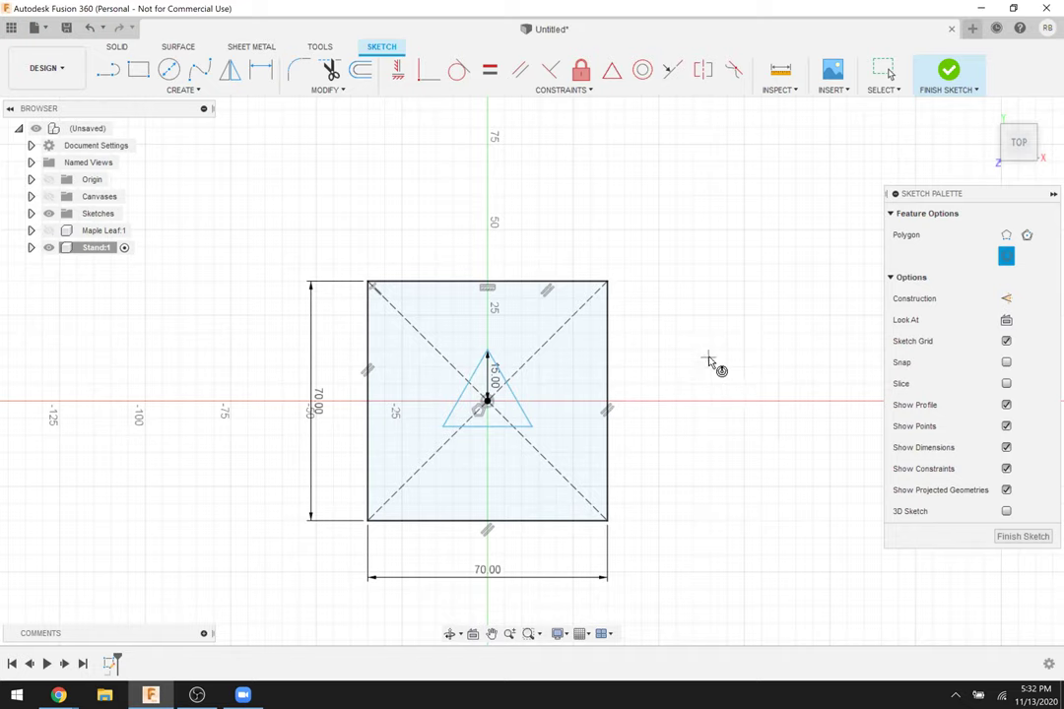
key("Escape")
key("Escape")
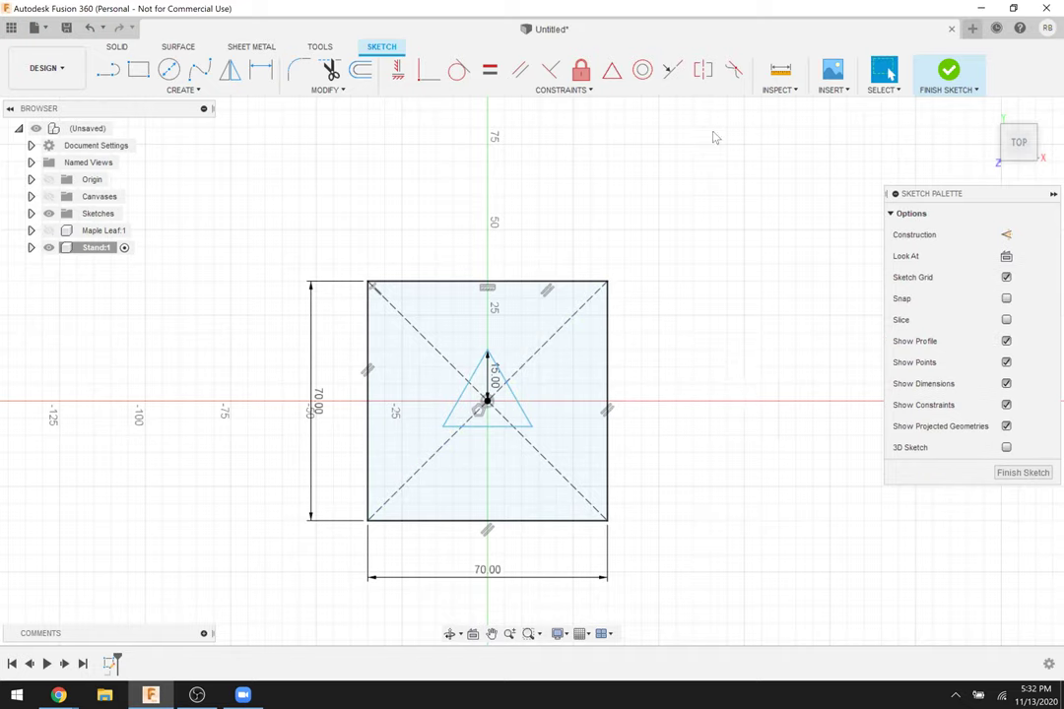
Finish the sketch and extrude the square region around the triangle 5 mm as a new body.
left_click(947, 74)
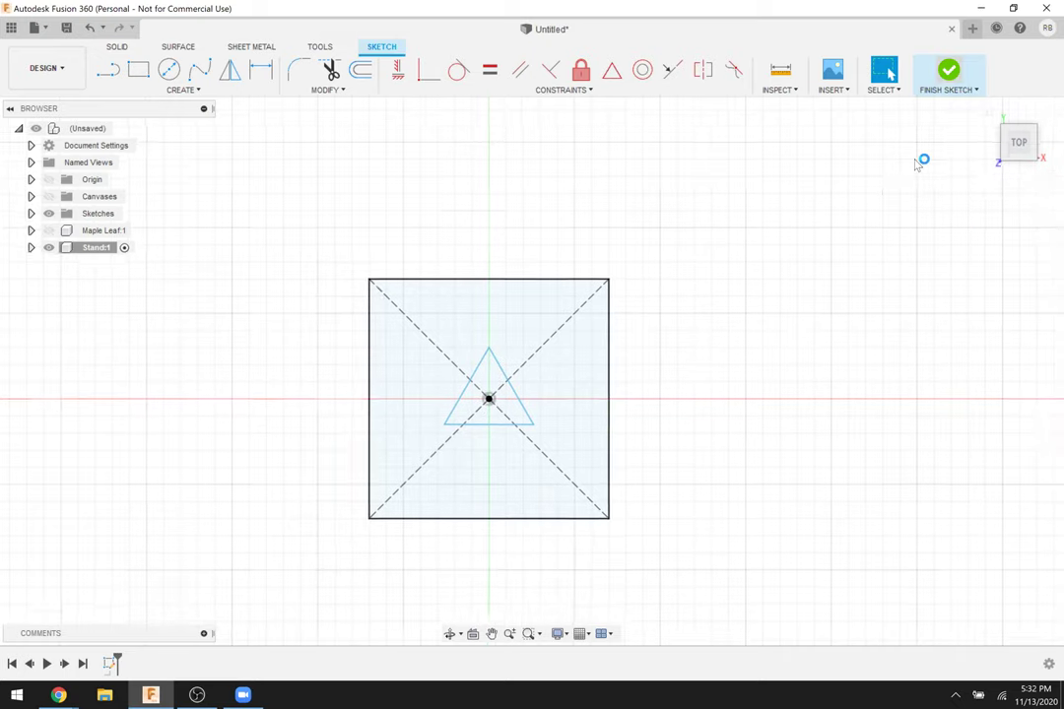
middle_click_drag(759, 335, 537, 434, "shift")
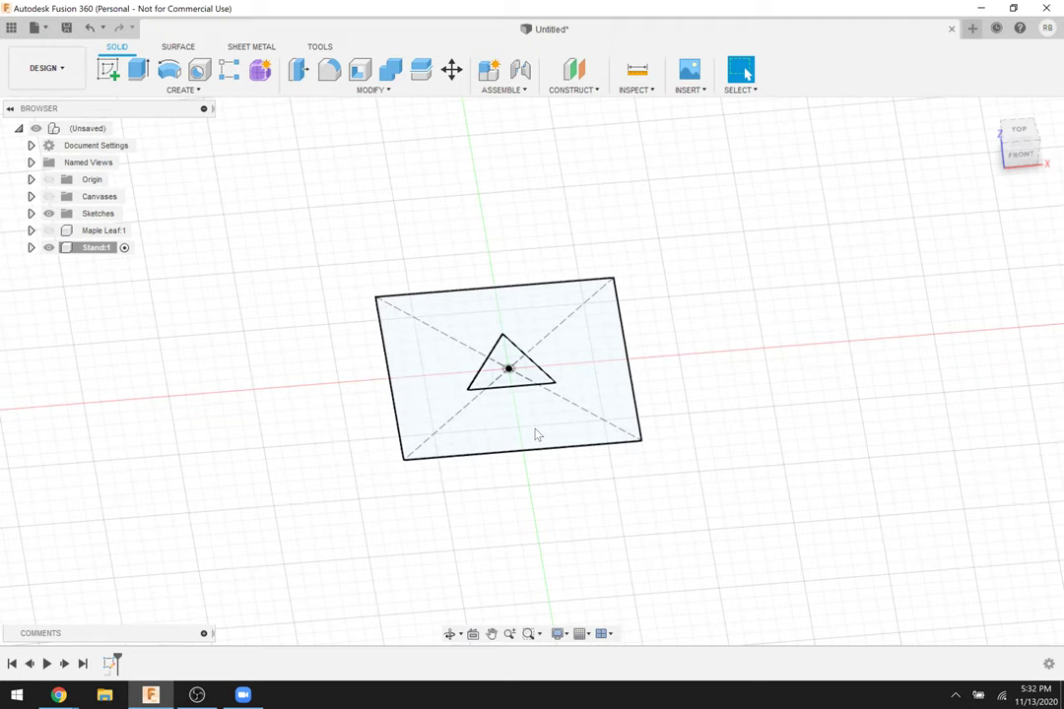
key("e")
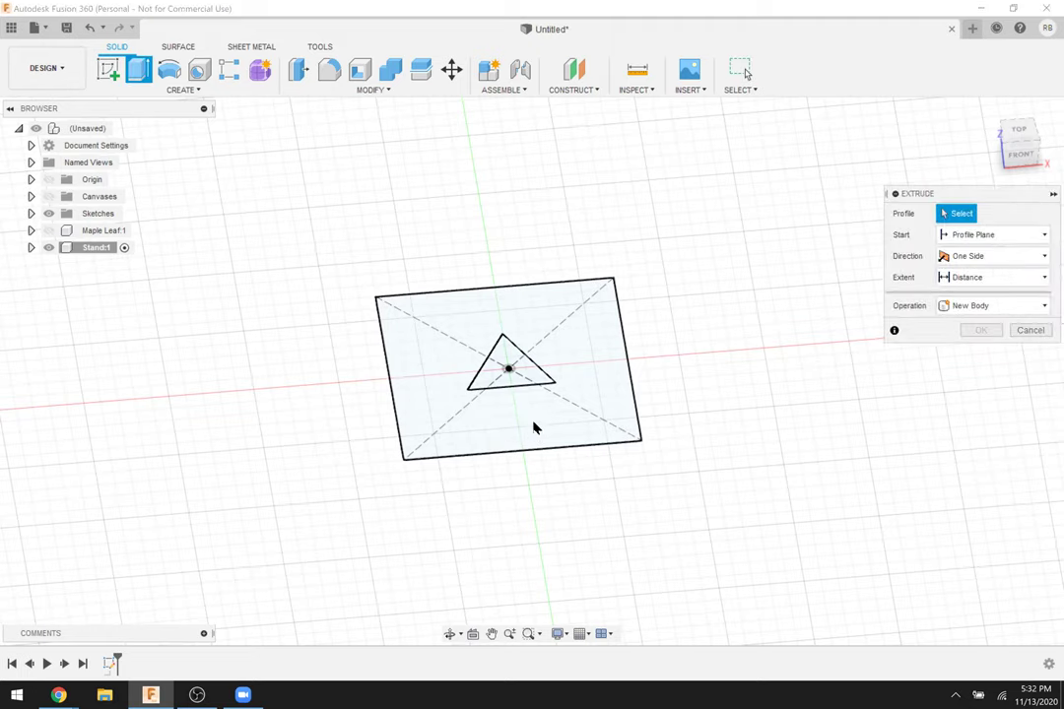
left_click(599, 401)
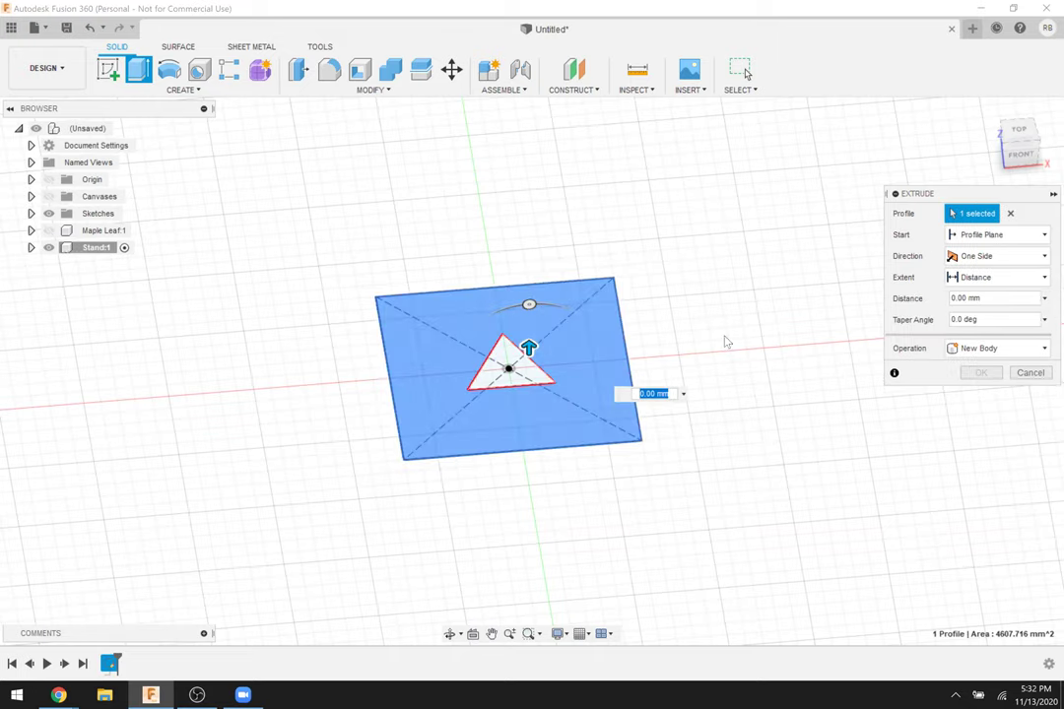
type("5")
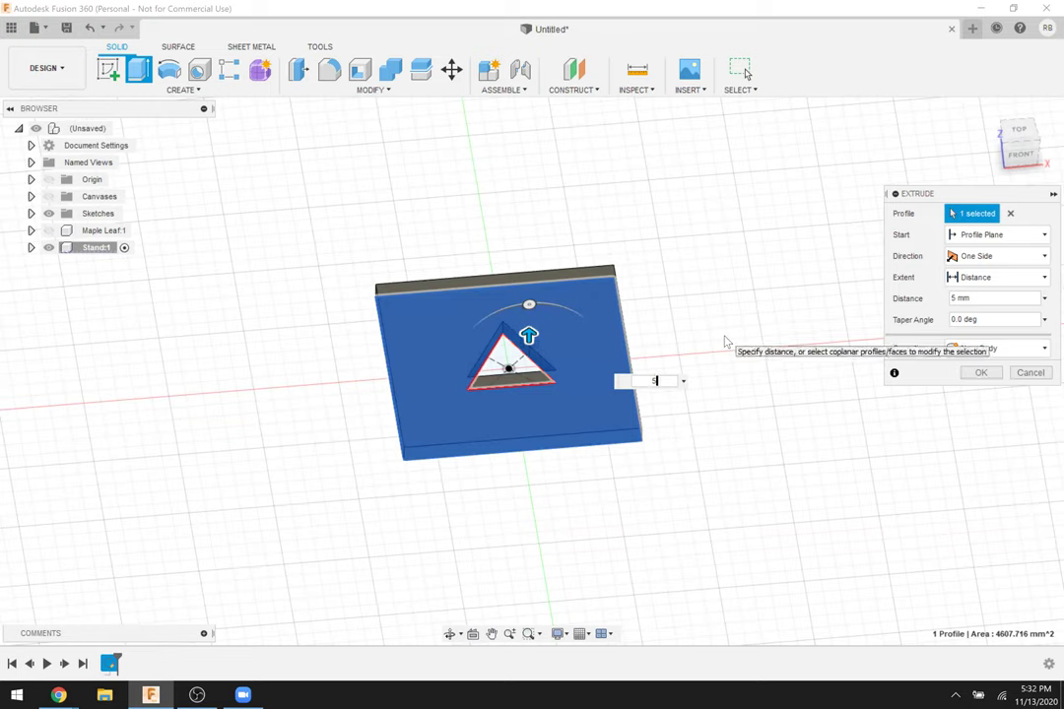
key("Return")
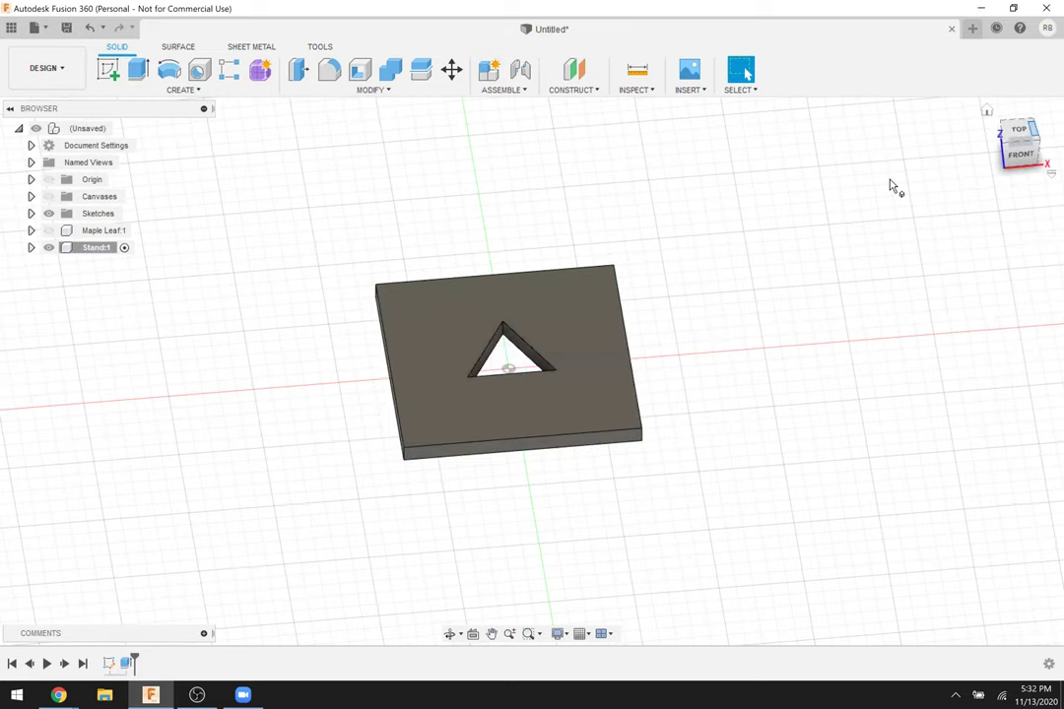
Make the Stand component's Sketch1 visible again so its triangle profile can be selected.
key("e")
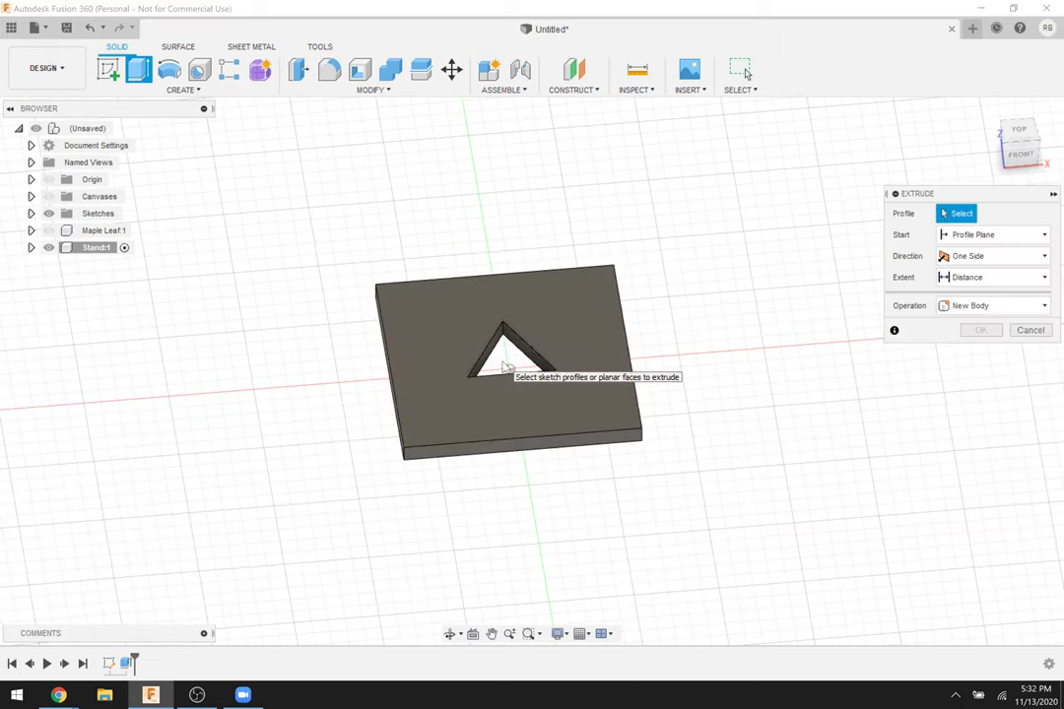
key("Escape")
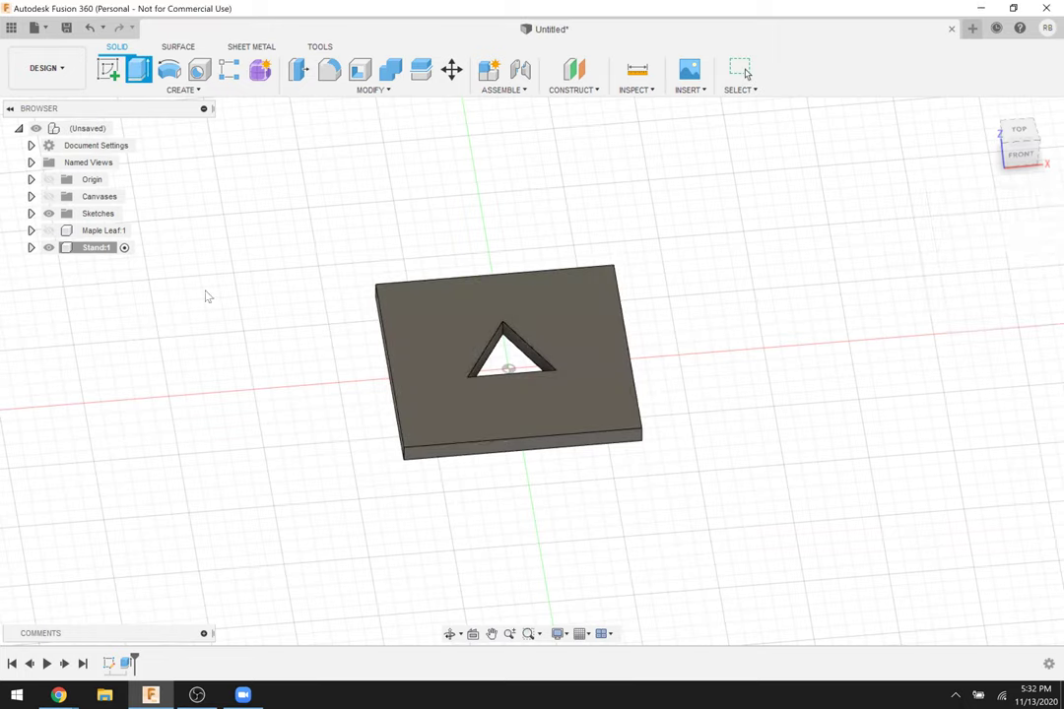
left_click(31, 248)
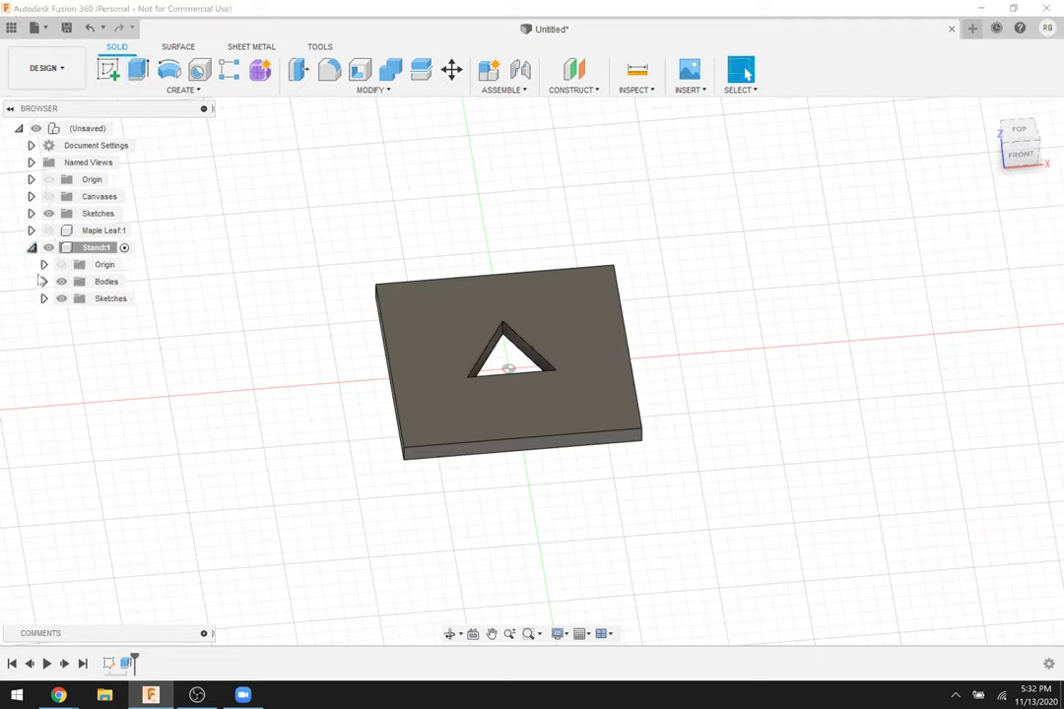
left_click(43, 298)
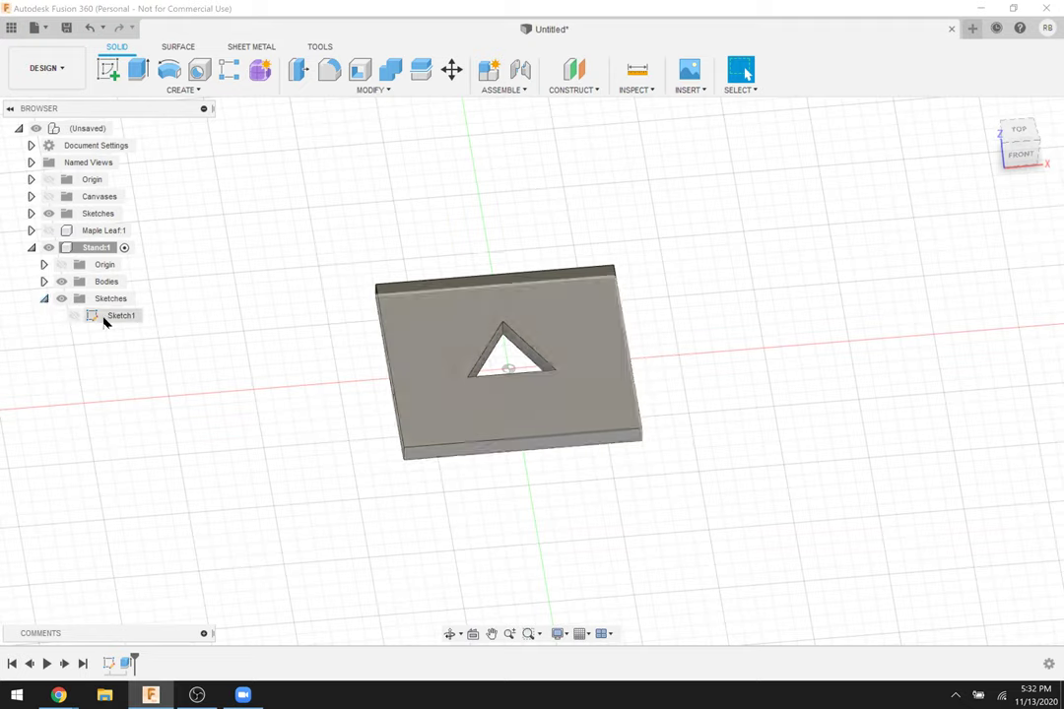
left_click(75, 316)
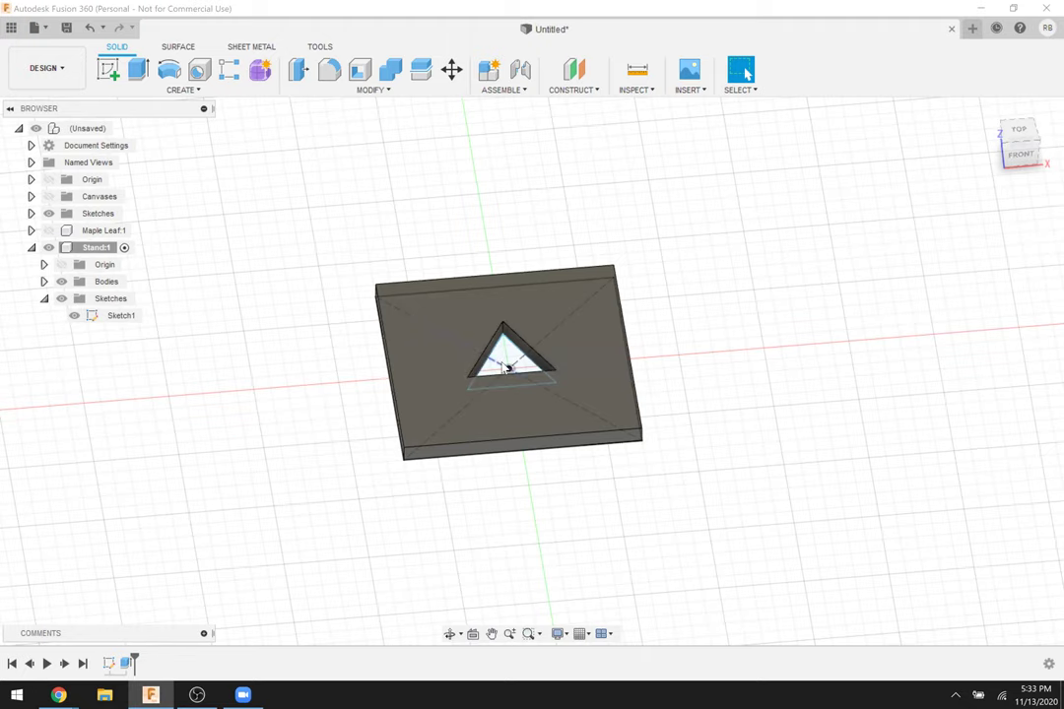
Extrude the triangle profile 85 mm as a Join with the base plate, and hide Sketch1.
key("e")
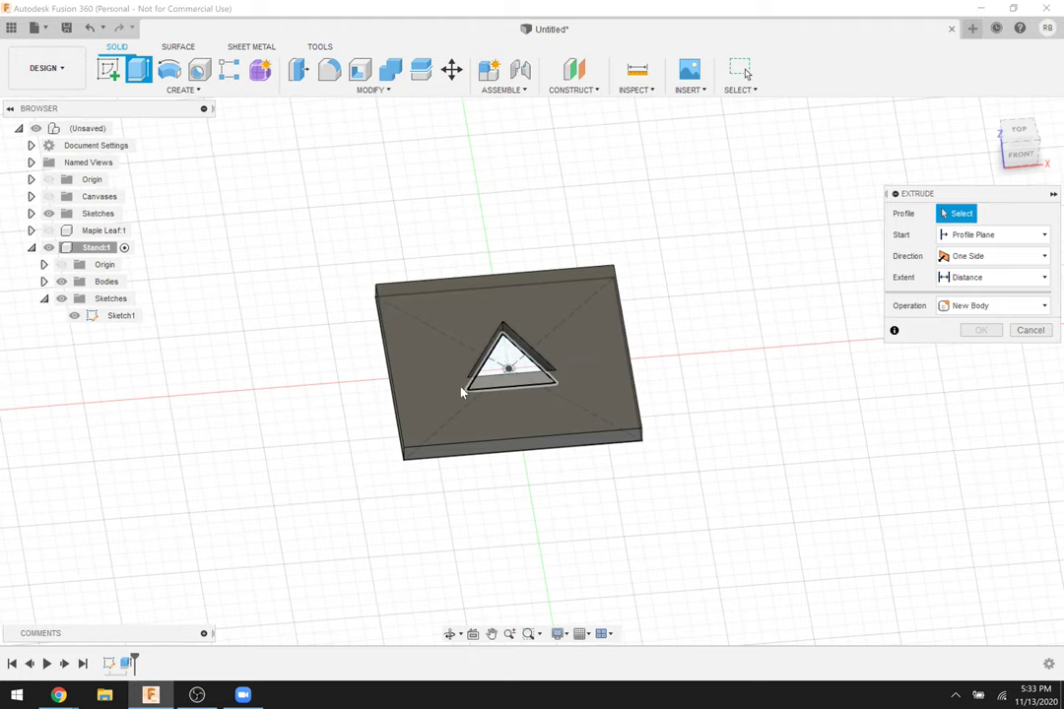
left_click(507, 358)
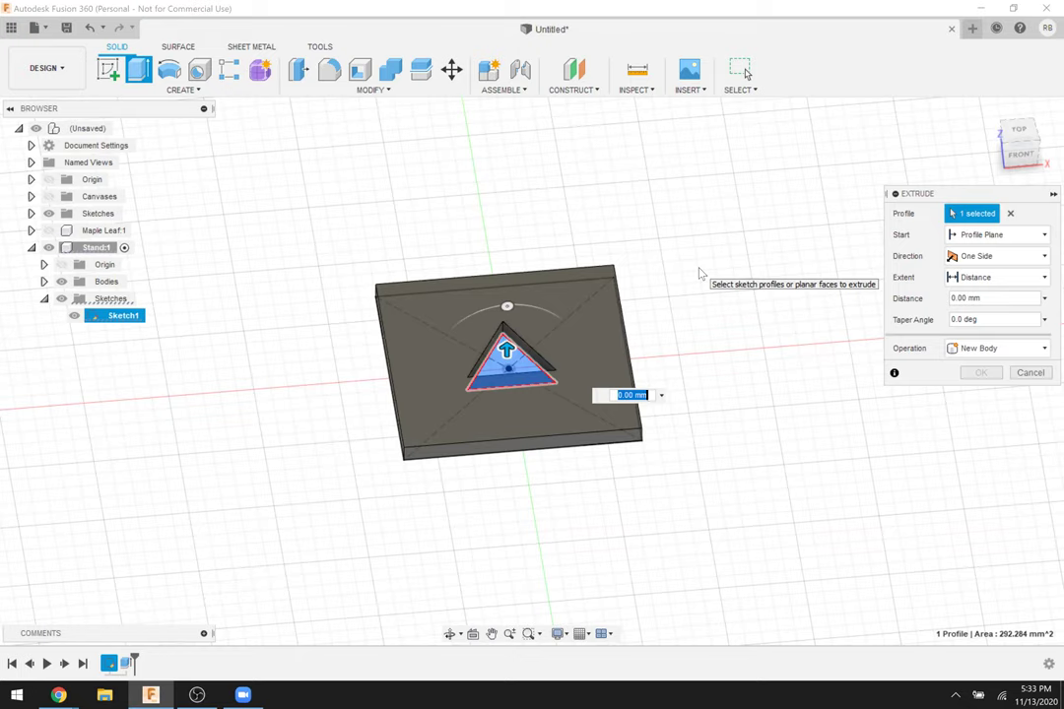
type("85")
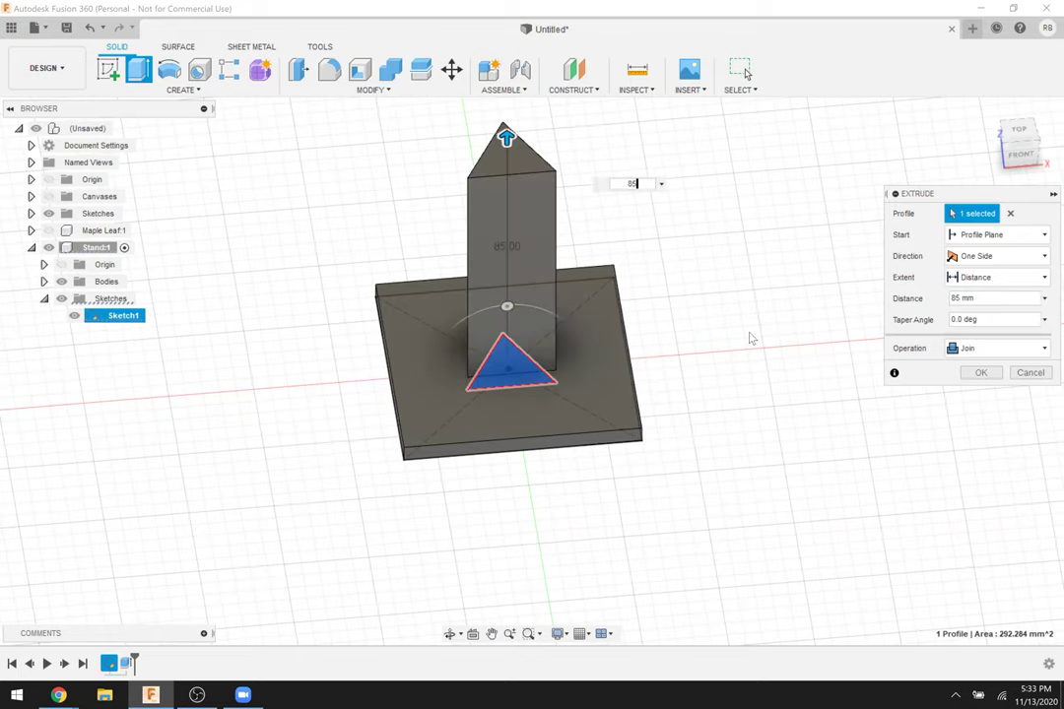
left_click(981, 372)
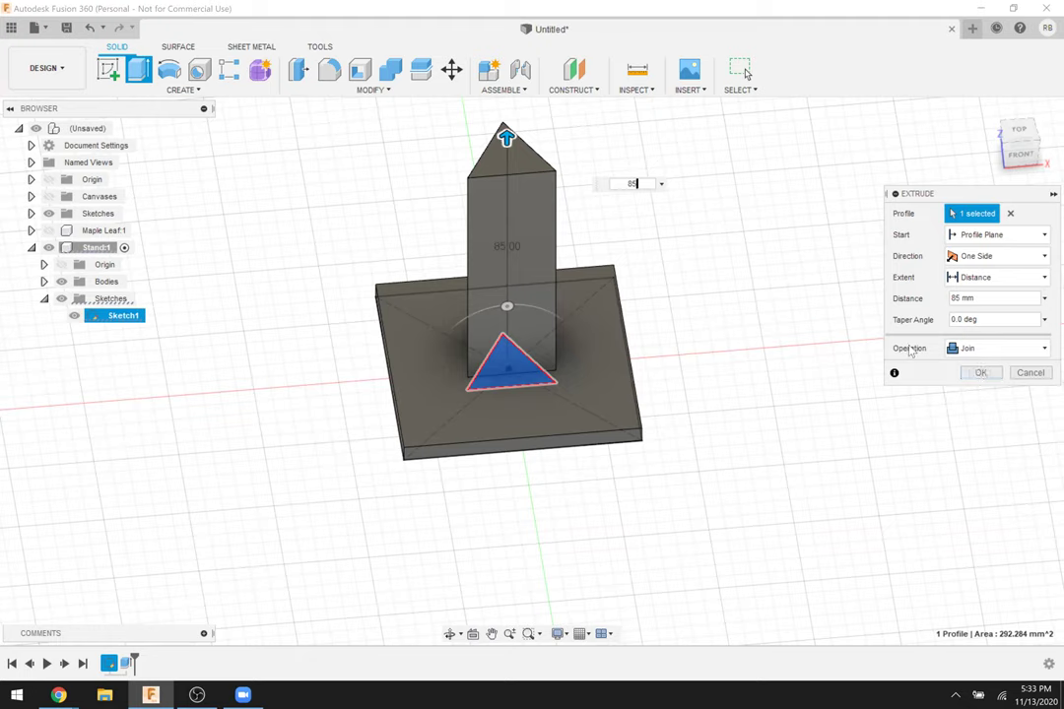
left_click(981, 372)
left_click(75, 320)
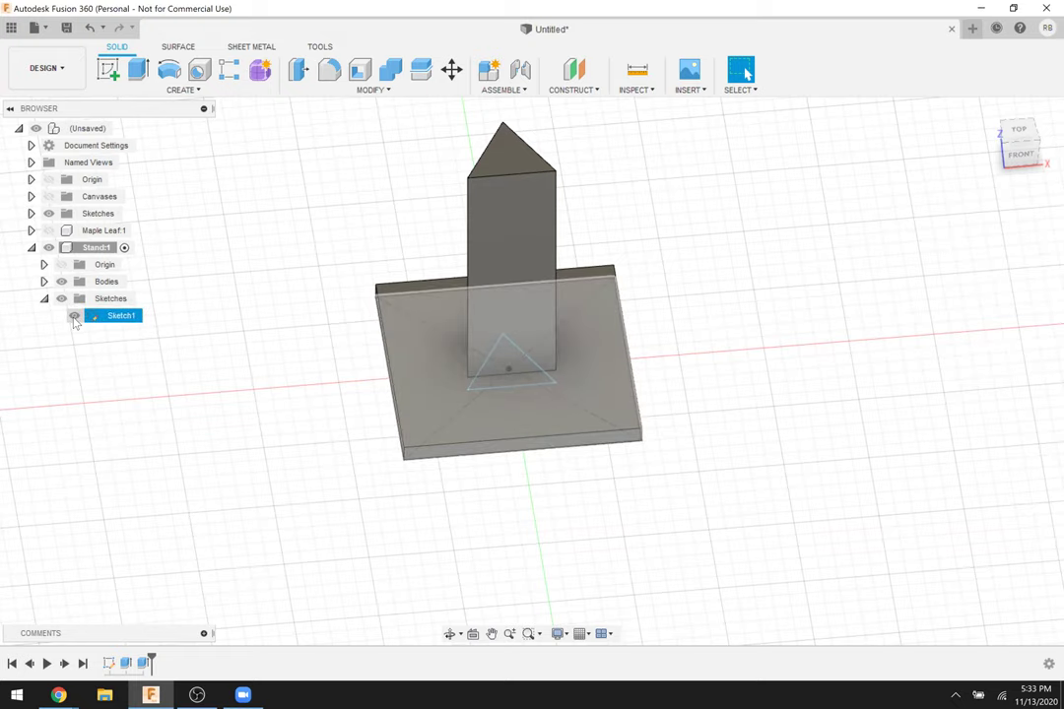
left_click(74, 316)
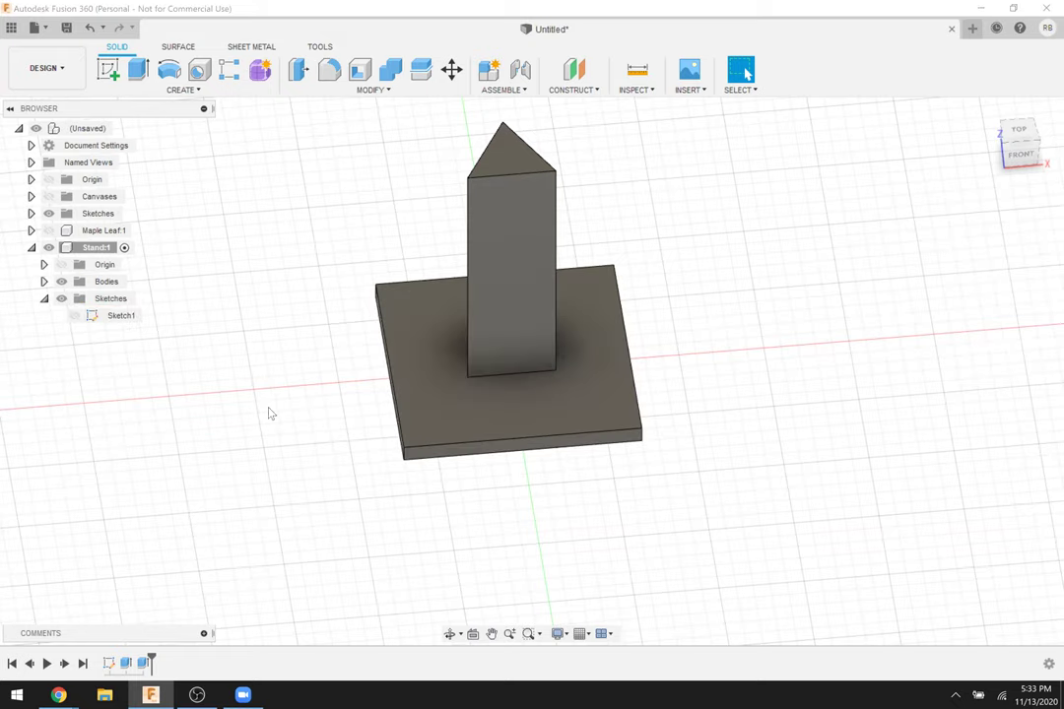
Start a new sketch on the flat front face of the triangular post.
middle_click_drag(343, 344, 361, 319, "shift")
middle_click_drag(301, 354, 303, 353, "shift")
middle_click_drag(261, 399, 180, 209, "shift")
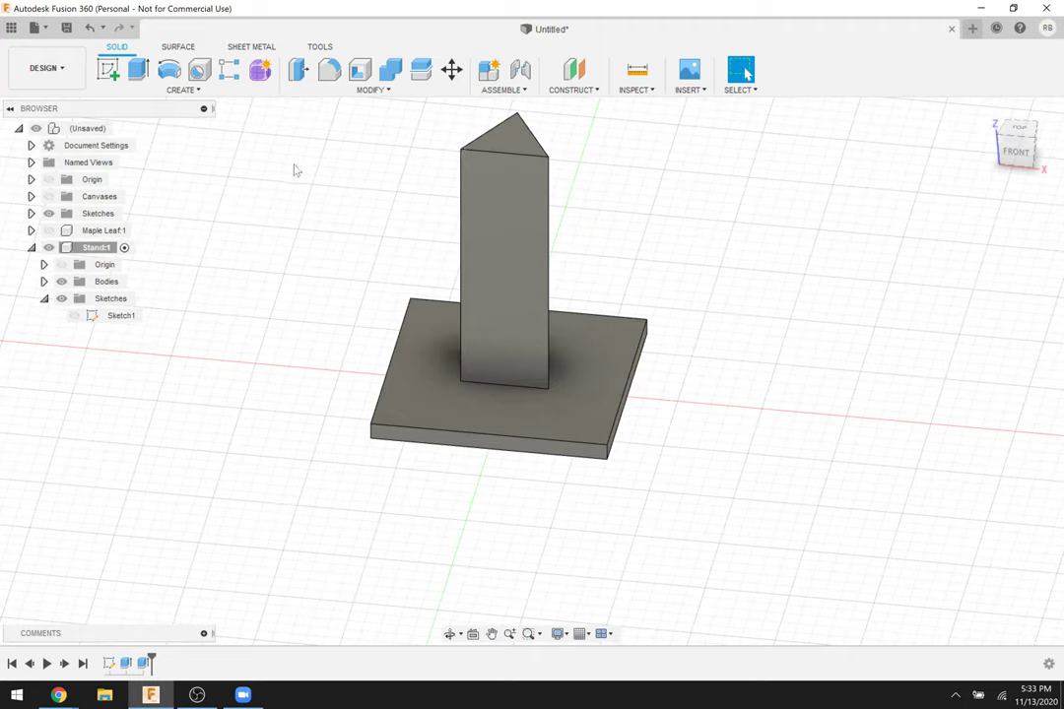
middle_click_drag(717, 335, 684, 298, "shift")
key("Escape")
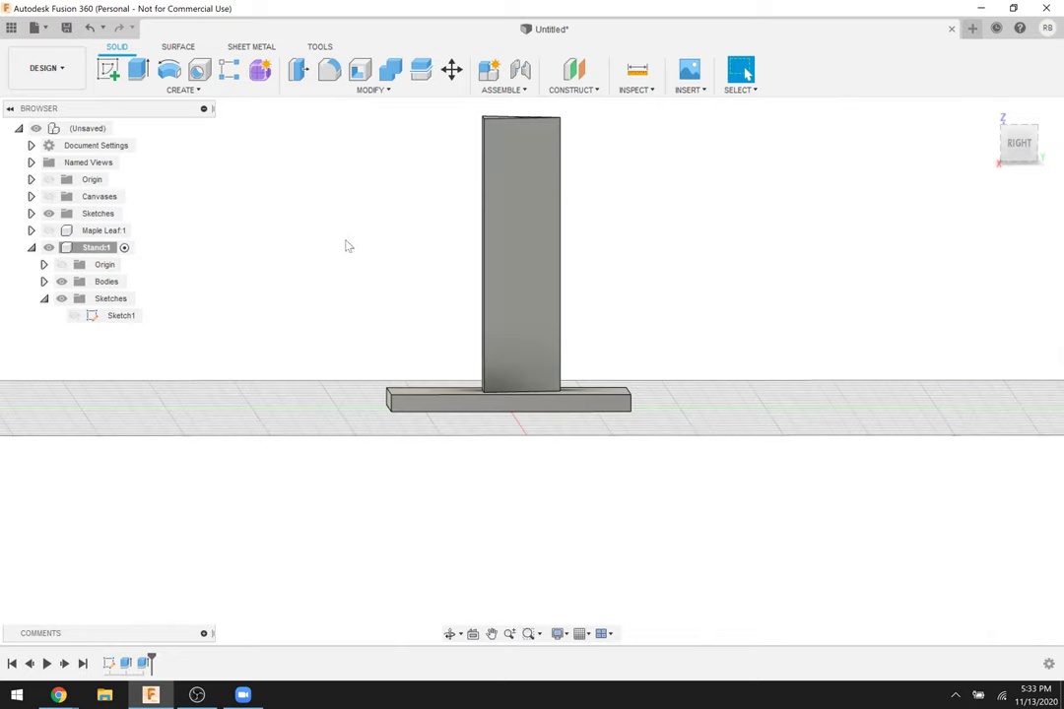
middle_click(655, 316, "shift")
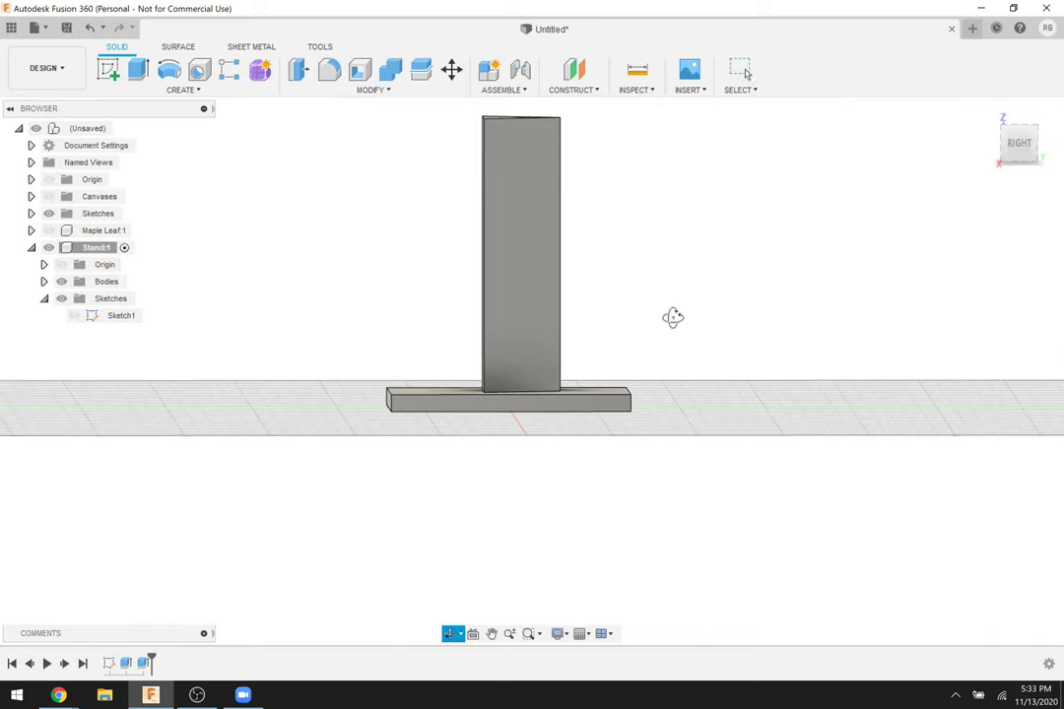
mouse_move(719, 321)
middle_mouse_down("shift")
mouse_move(750, 334)
mouse_move(133, 107)
mouse_move(116, 81)
middle_mouse_up("shift")
left_click(116, 79)
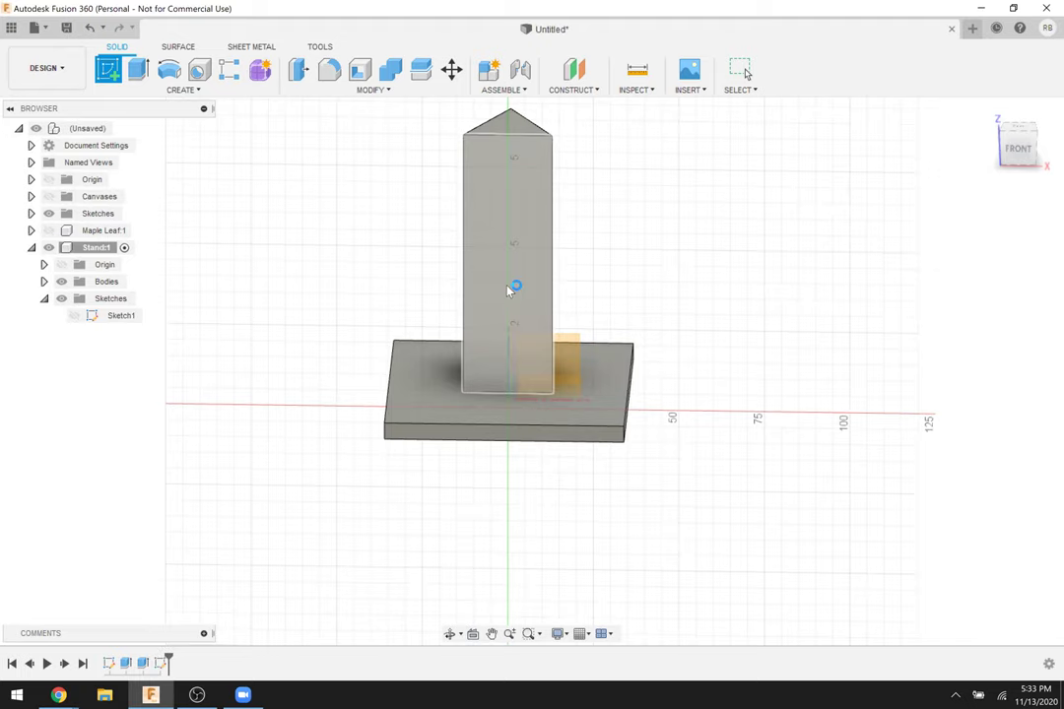
left_click(507, 289)
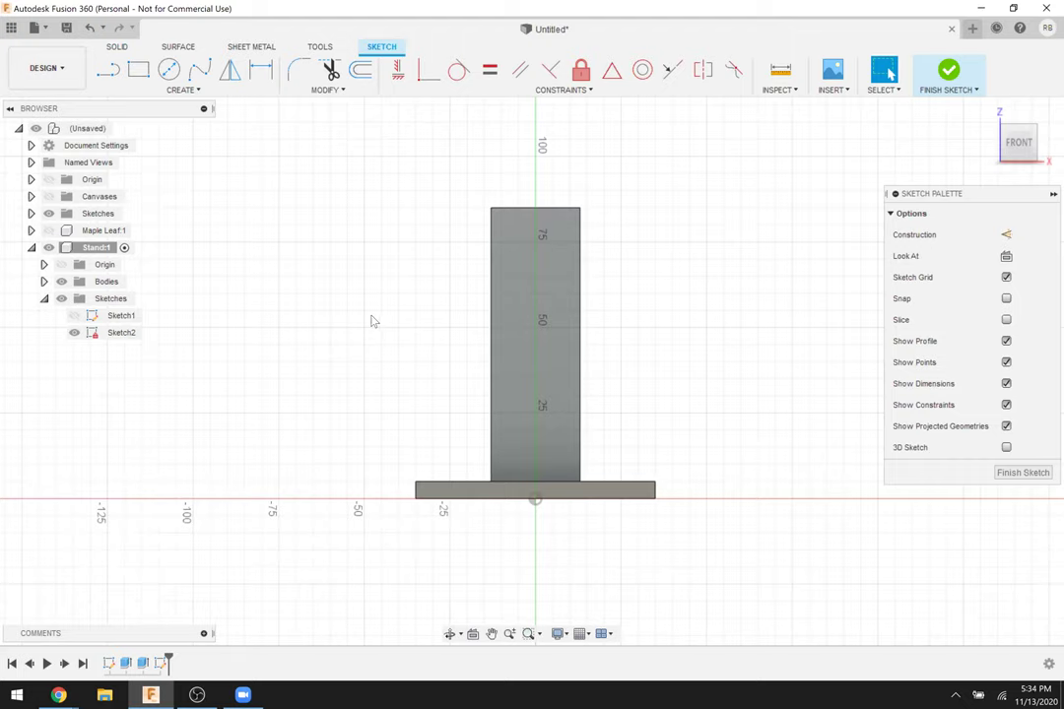
Draw a vertical construction line from the midpoint of the post face's top edge to the midpoint of its bottom edge.
key("l")
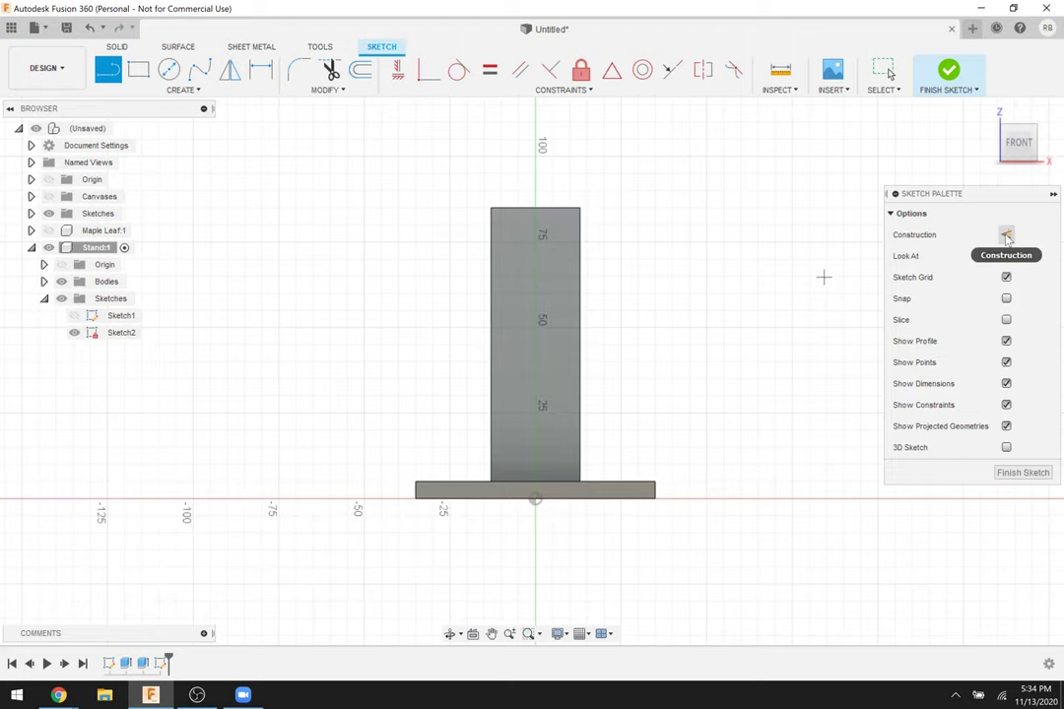
left_click(1005, 235)
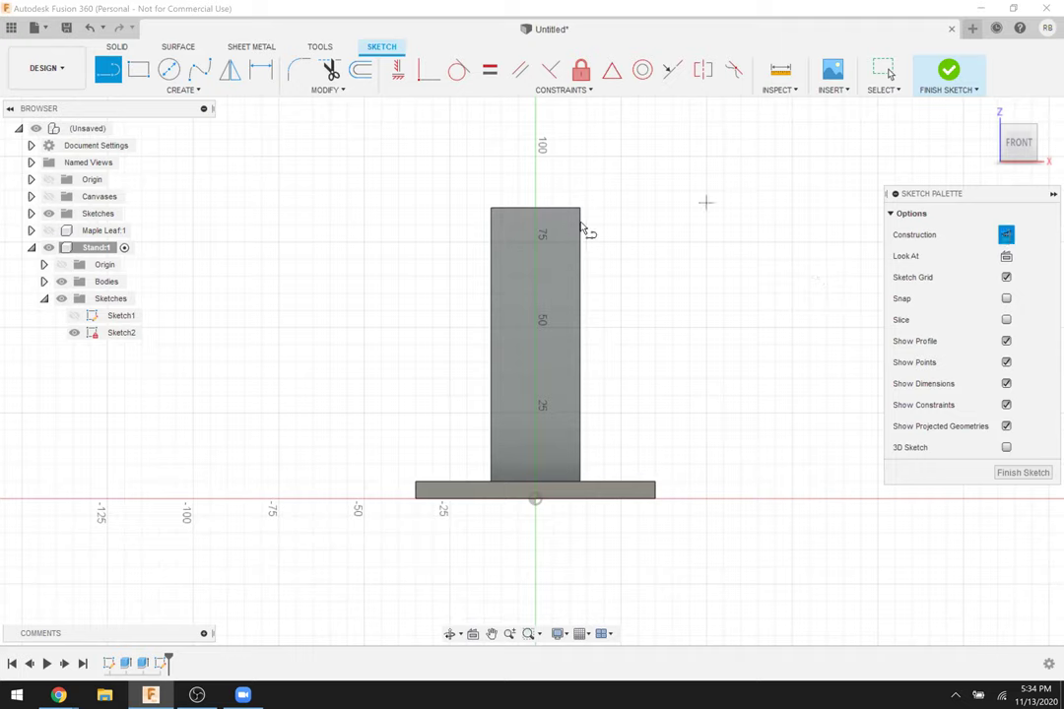
left_click(537, 211)
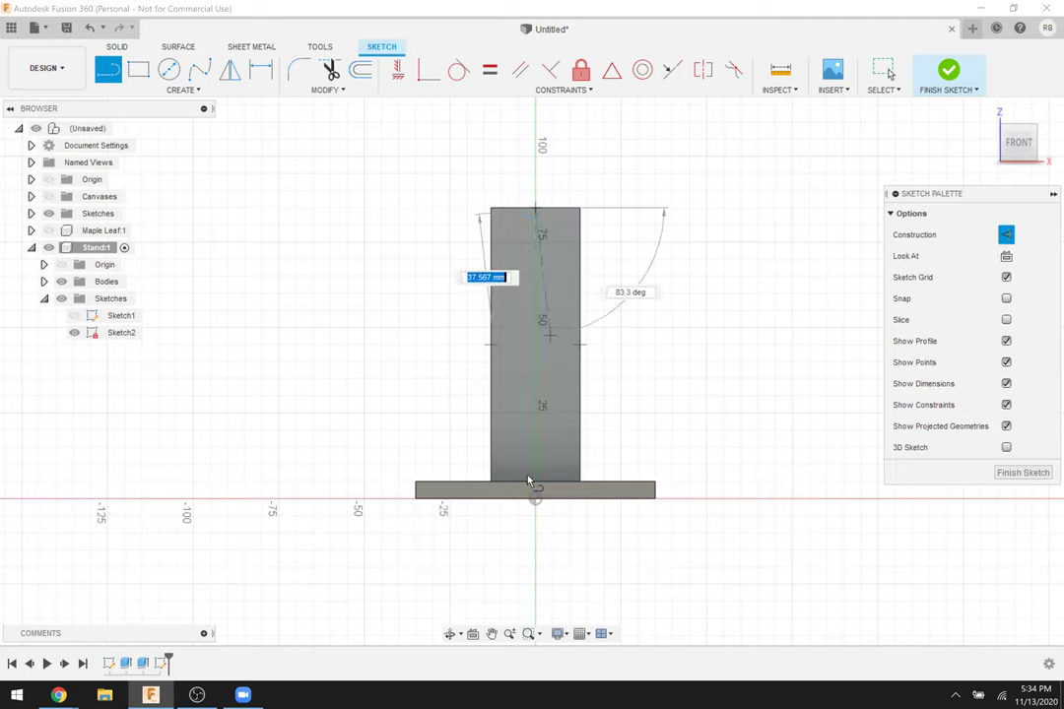
double_click(535, 482)
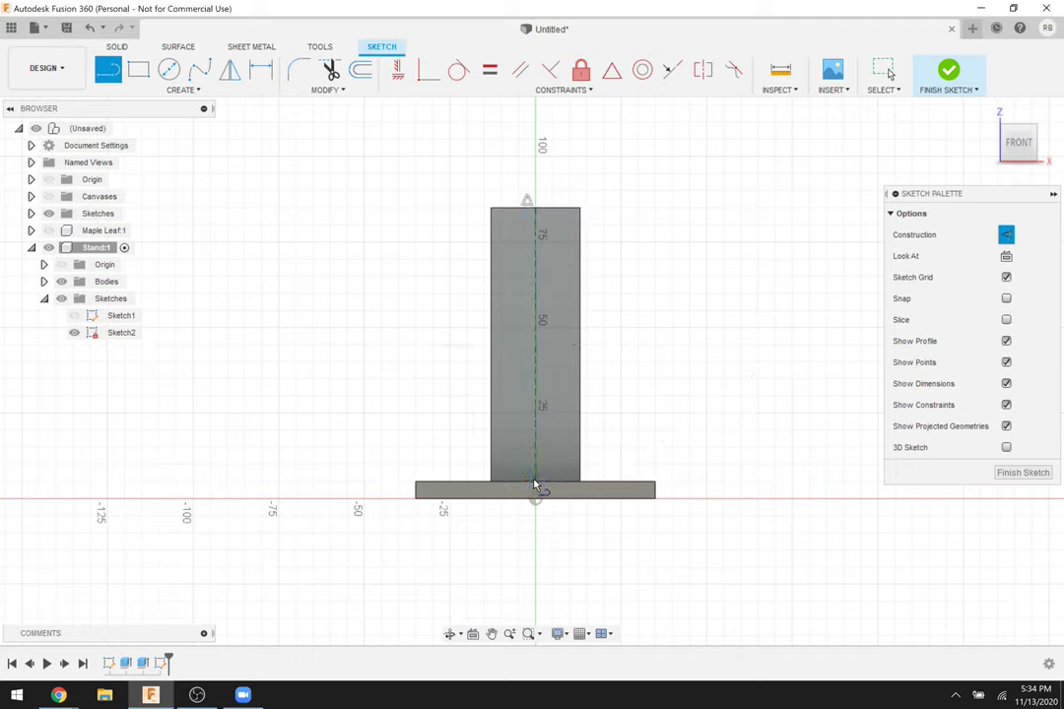
key("Escape")
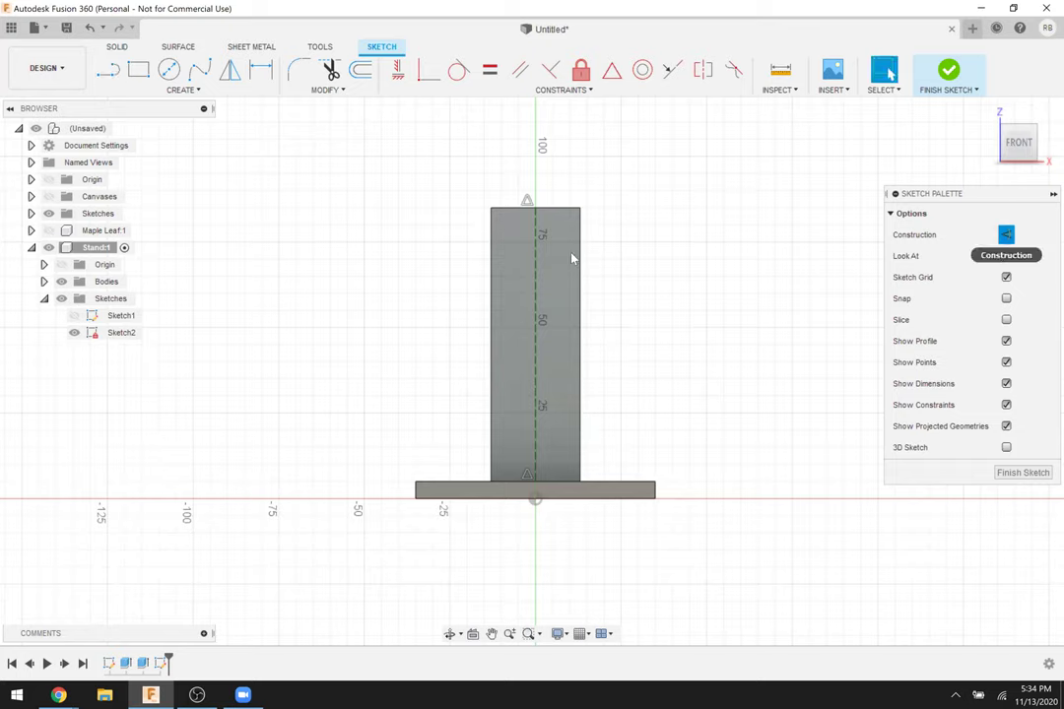
left_click(536, 323)
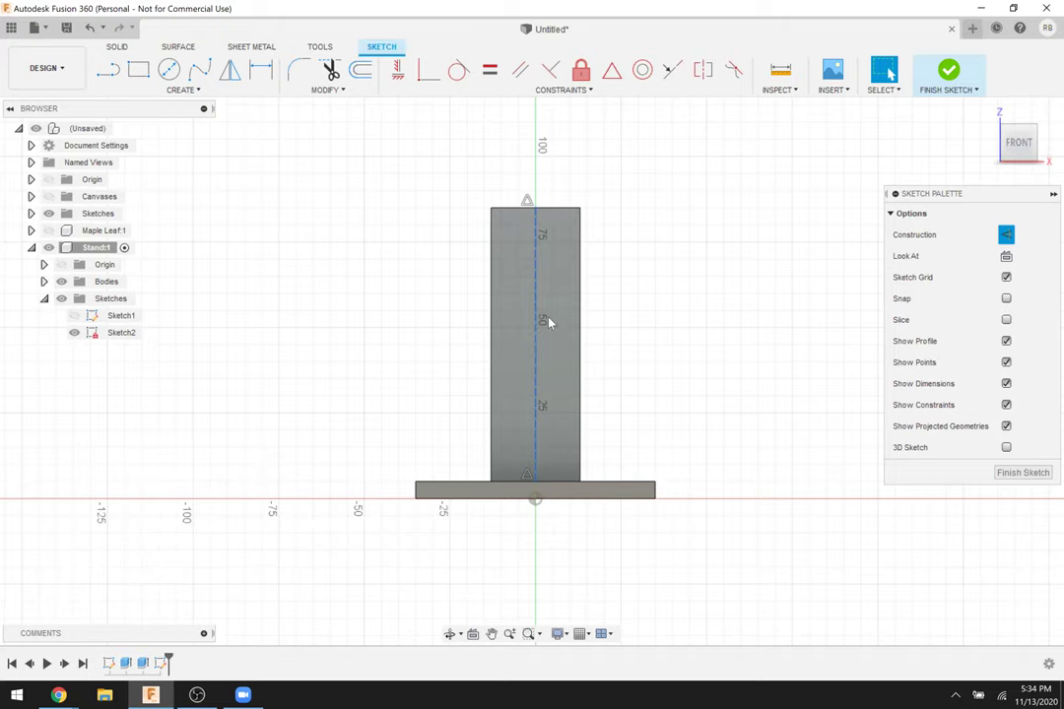
left_click(618, 226)
Sketch a 15 mm by 15 mm center rectangle in normal lines, centered on the construction line near the bottom of the post.
key("r")
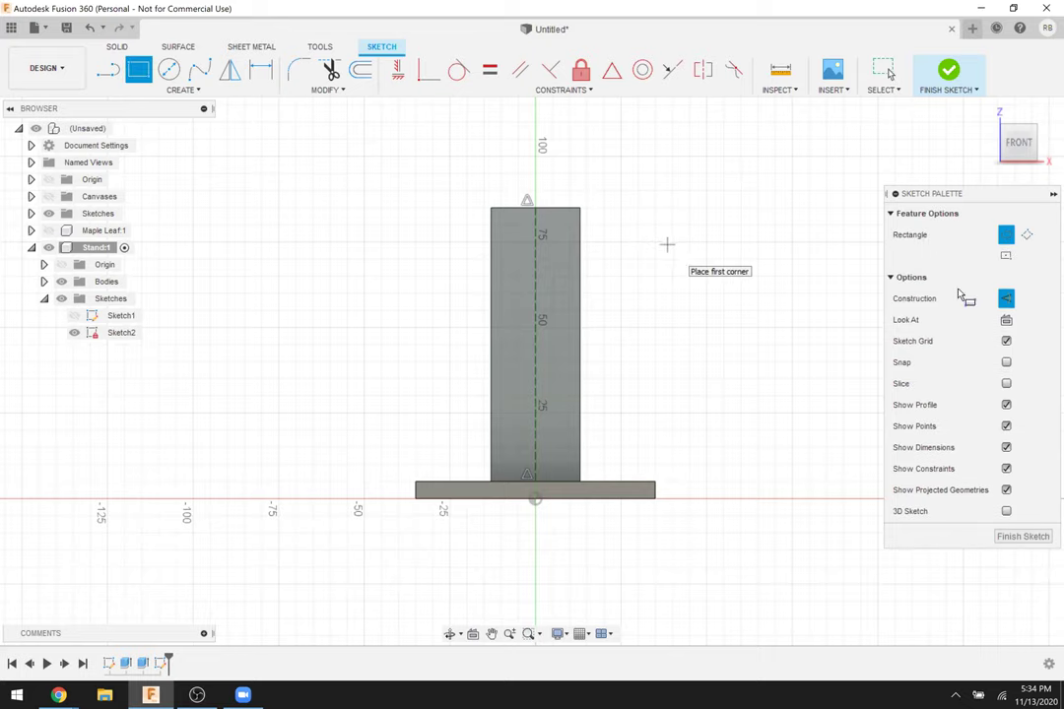
left_click(1005, 257)
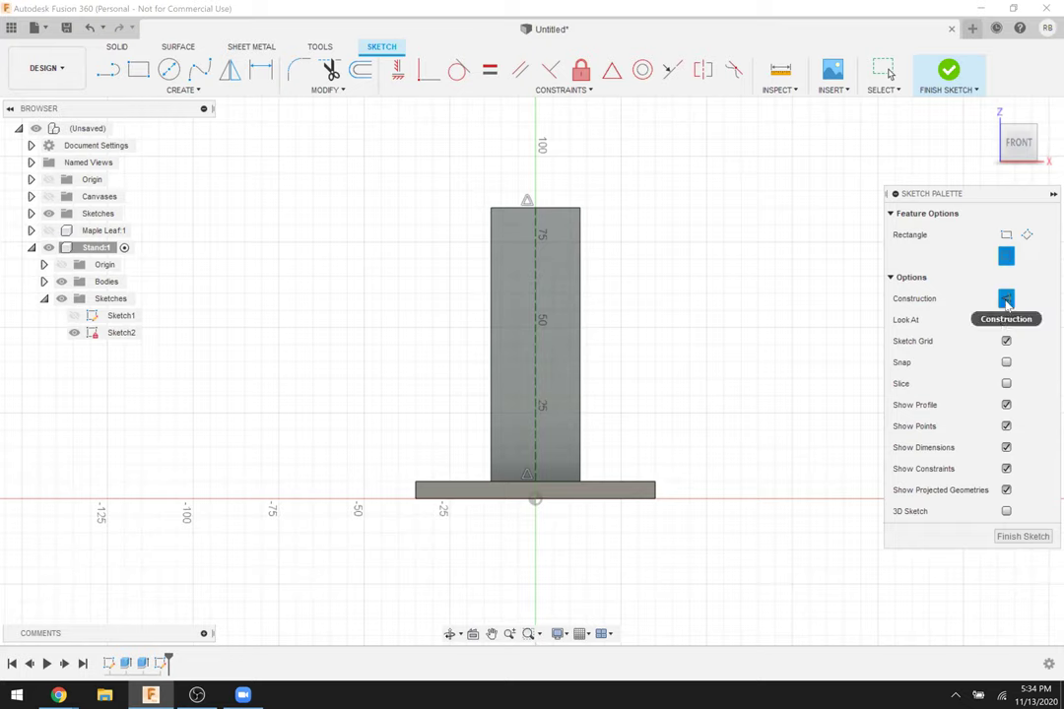
left_click(535, 443)
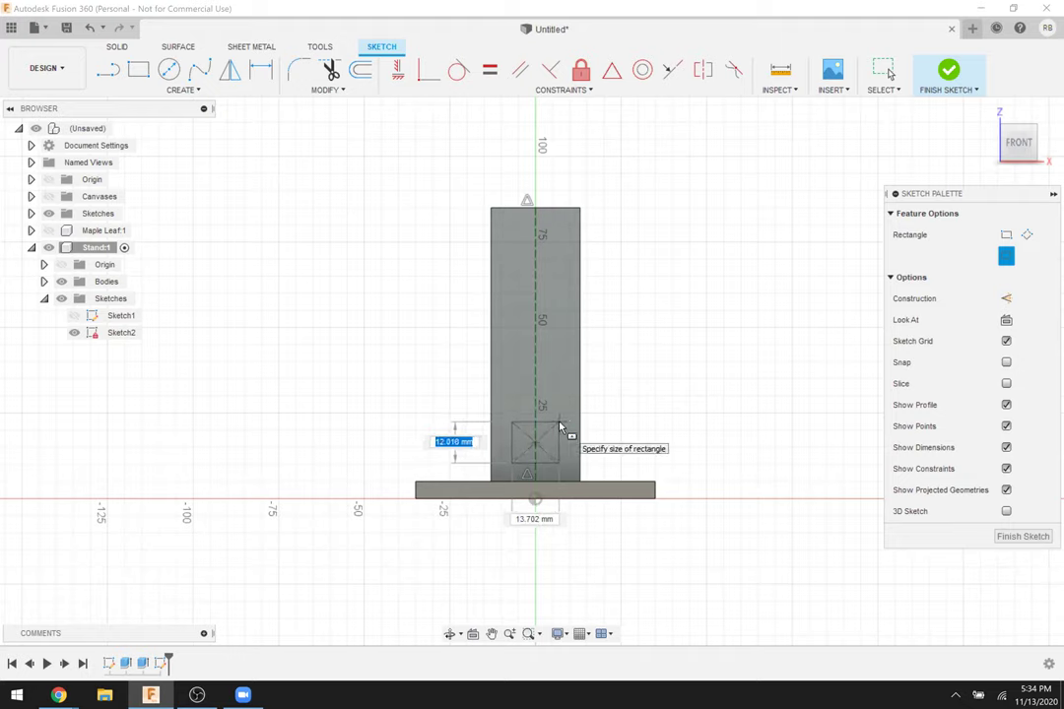
type("15")
key("Tab")
type("15")
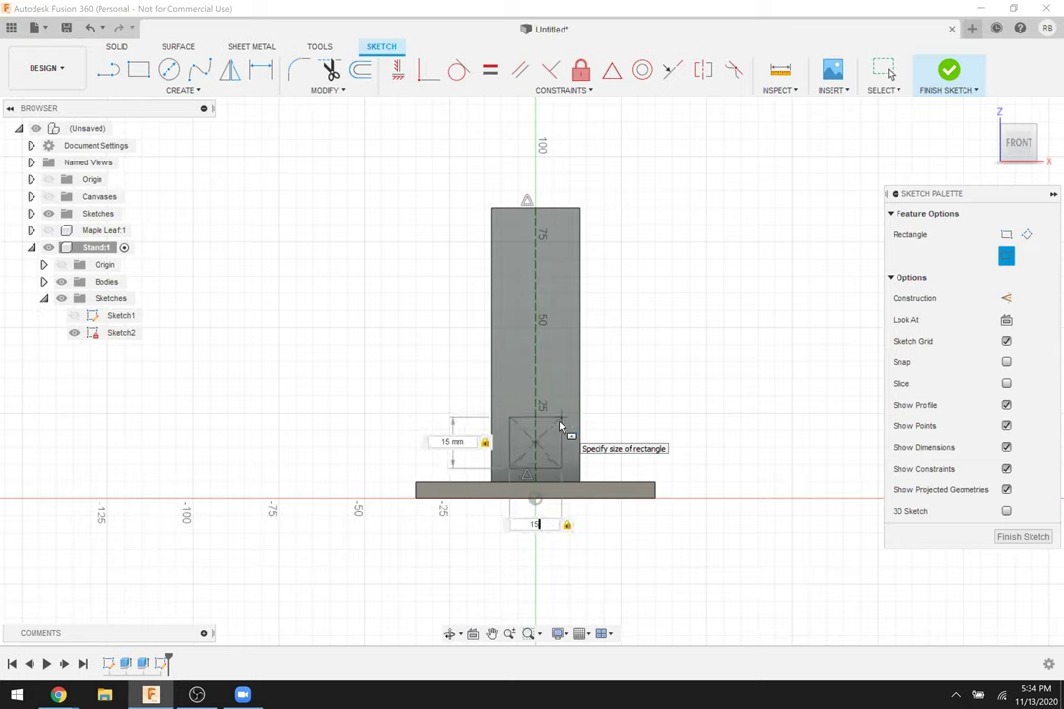
key("Return")
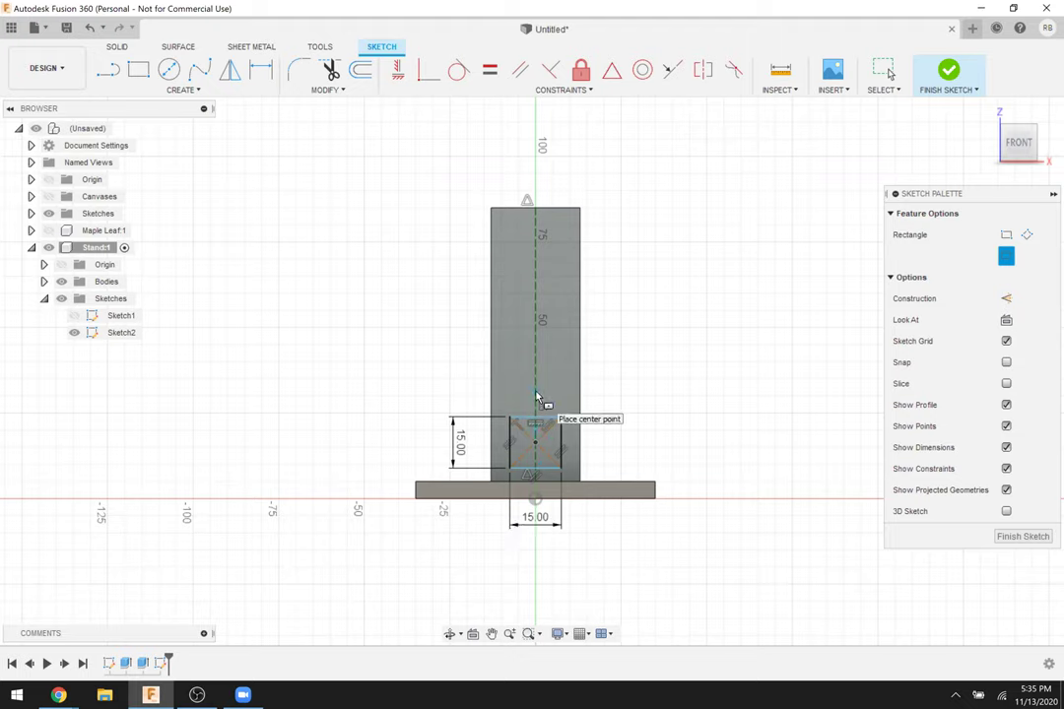
Dimension the gap between the square's lower edge and the post's bottom edge at 5 mm.
key("d")
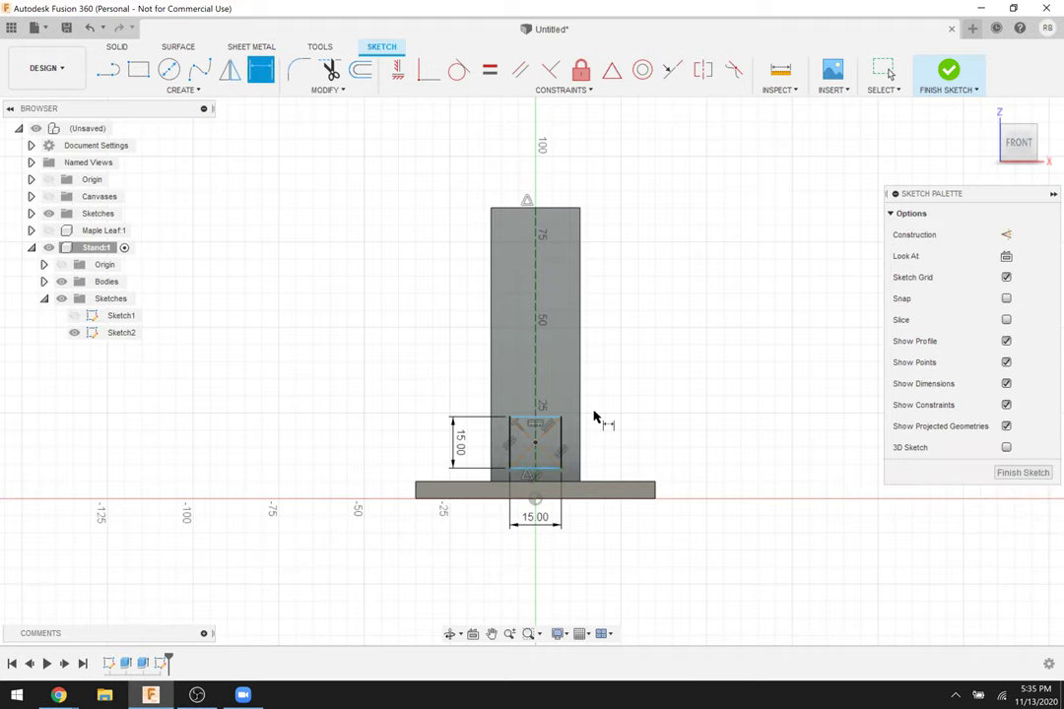
left_click(550, 472)
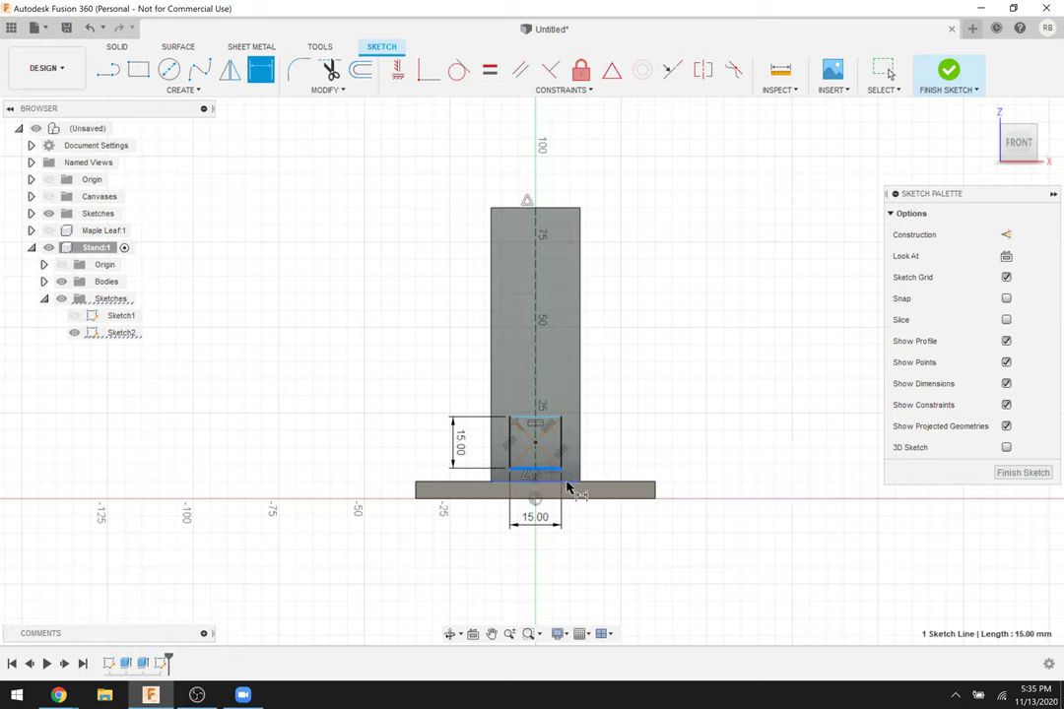
left_click(567, 486)
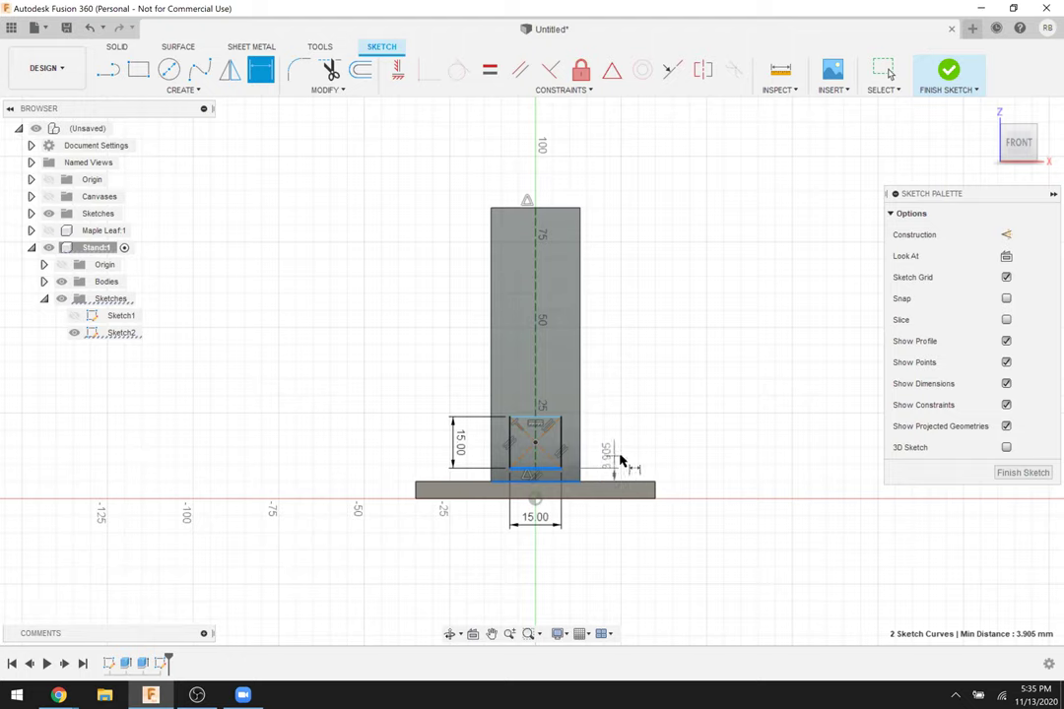
left_click(619, 459)
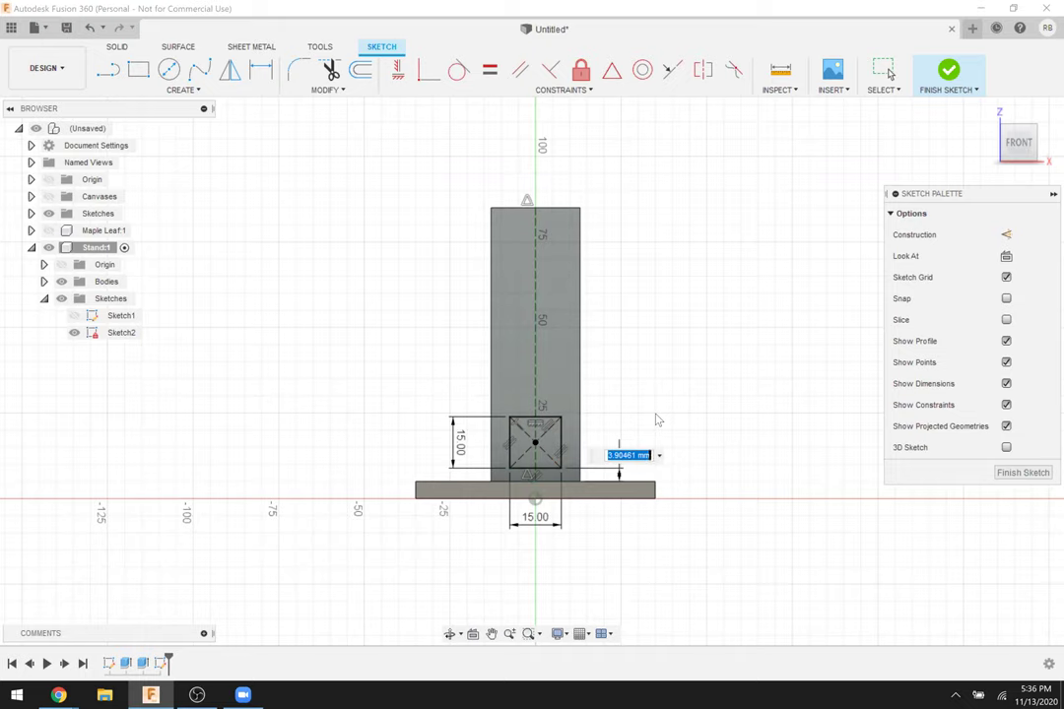
type("5")
key("Return")
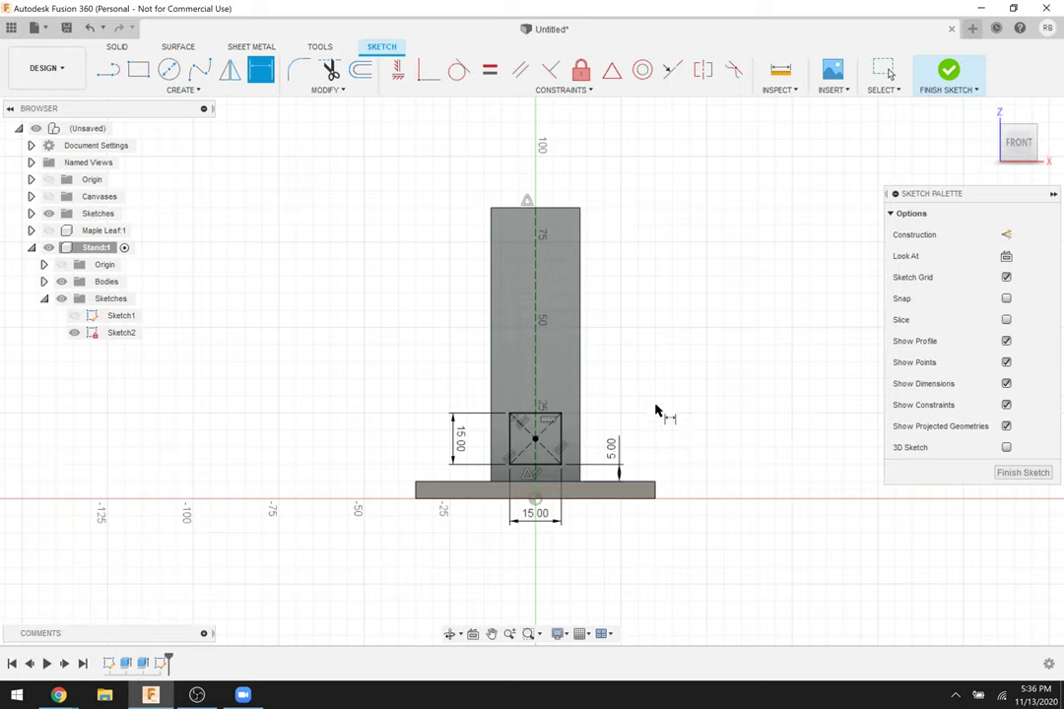
key("Escape")
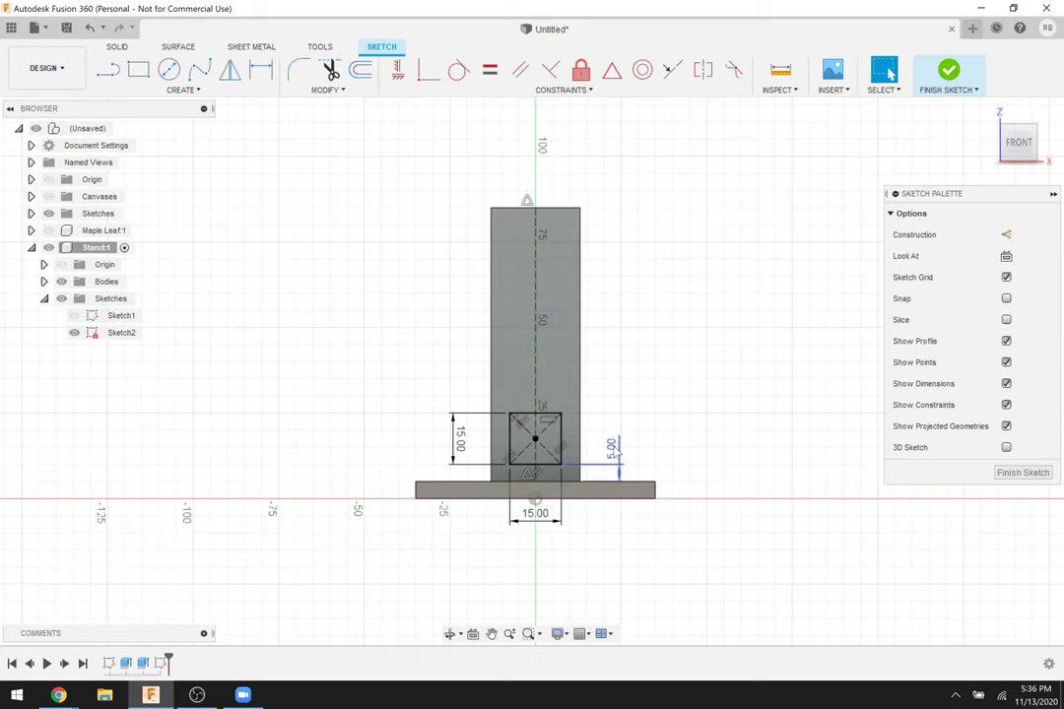
Try a 4 mm gap below the square, and restore the dimension to 5 mm.
double_click(612, 449)
type("4")
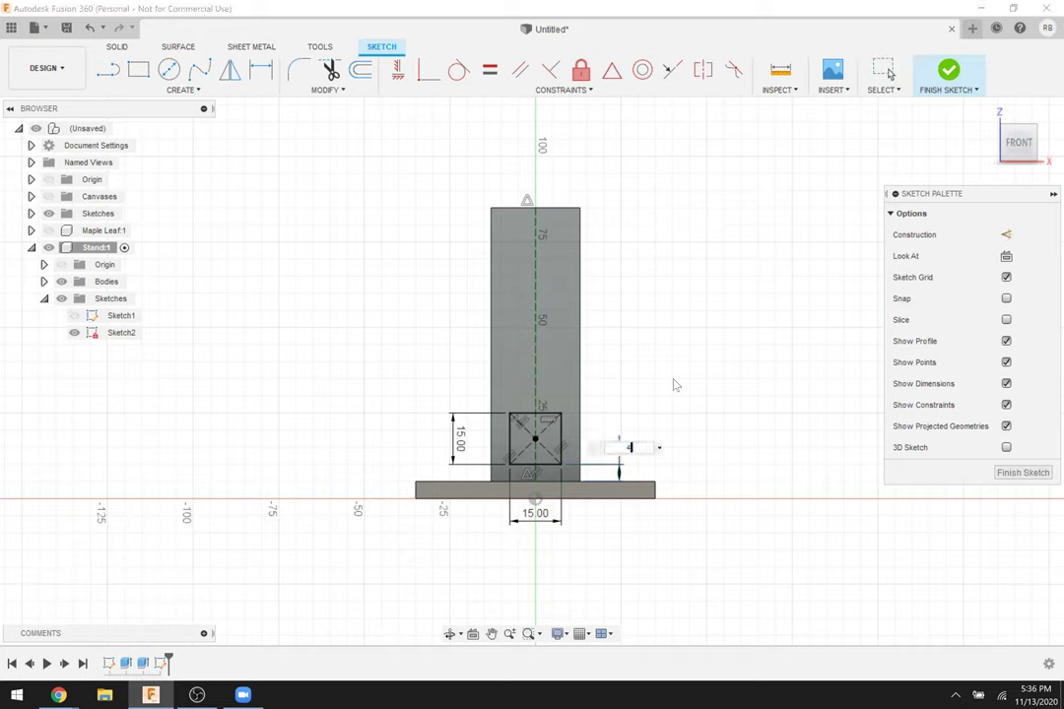
key("Return")
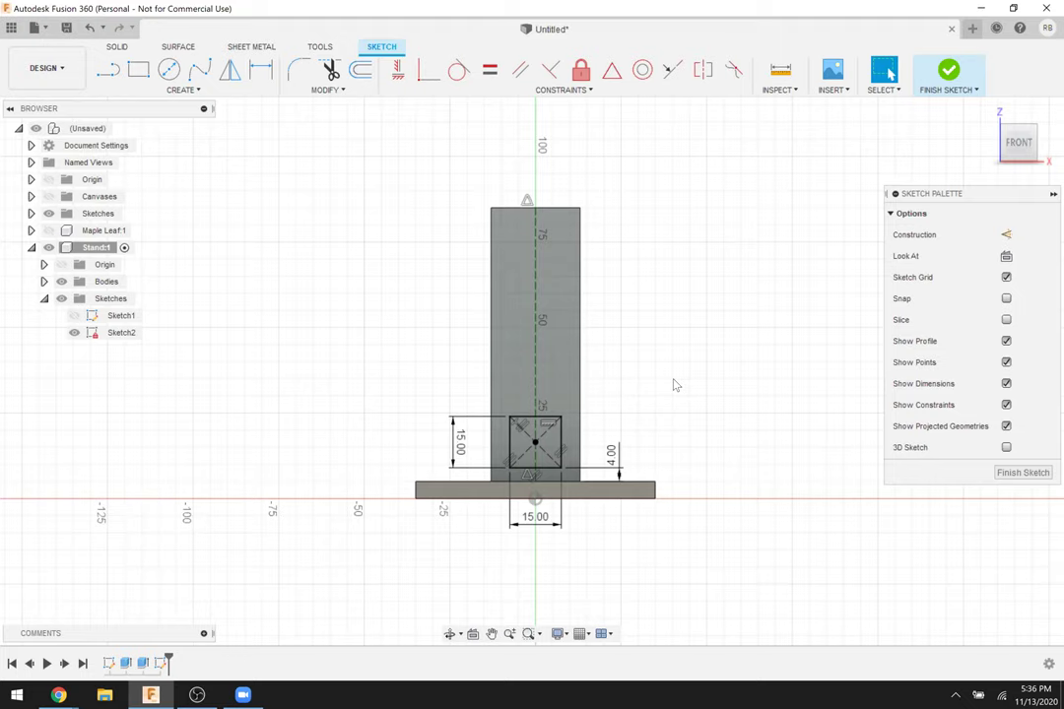
double_click(612, 454)
type("5")
key("Return")
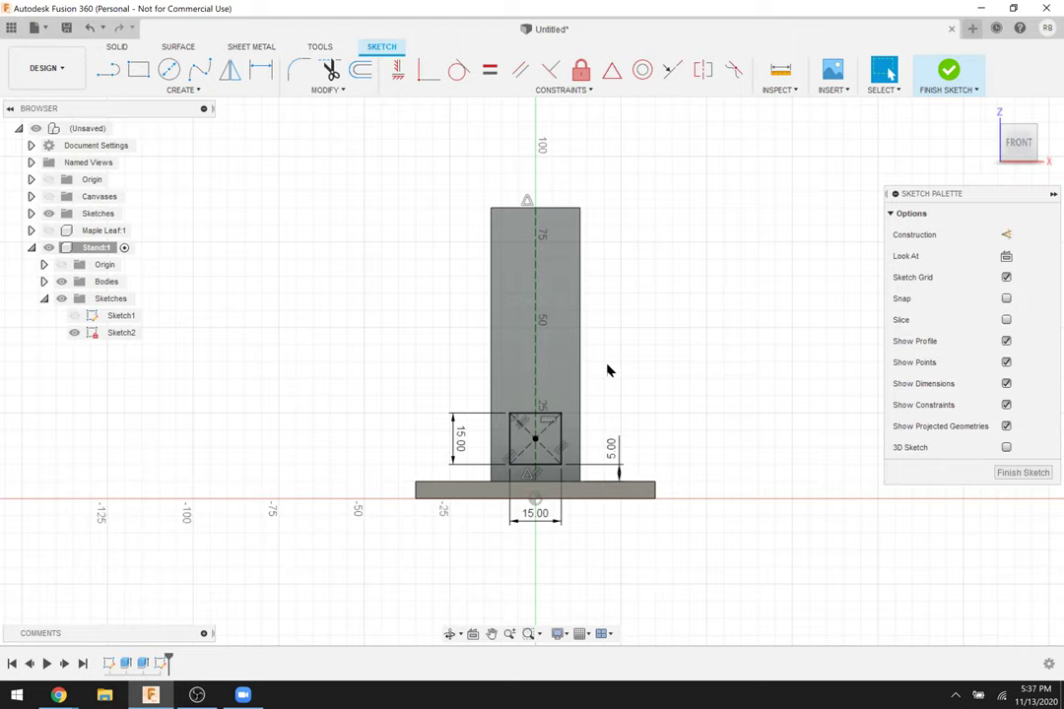
Finish the sketch on the post's front face.
left_click(949, 71)
mouse_move(857, 196)
middle_mouse_down("shift")
mouse_move(827, 180)
mouse_move(648, 242)
mouse_move(620, 239)
mouse_move(683, 274)
mouse_move(629, 264)
mouse_move(508, 357)
mouse_move(441, 352)
middle_mouse_up("shift")
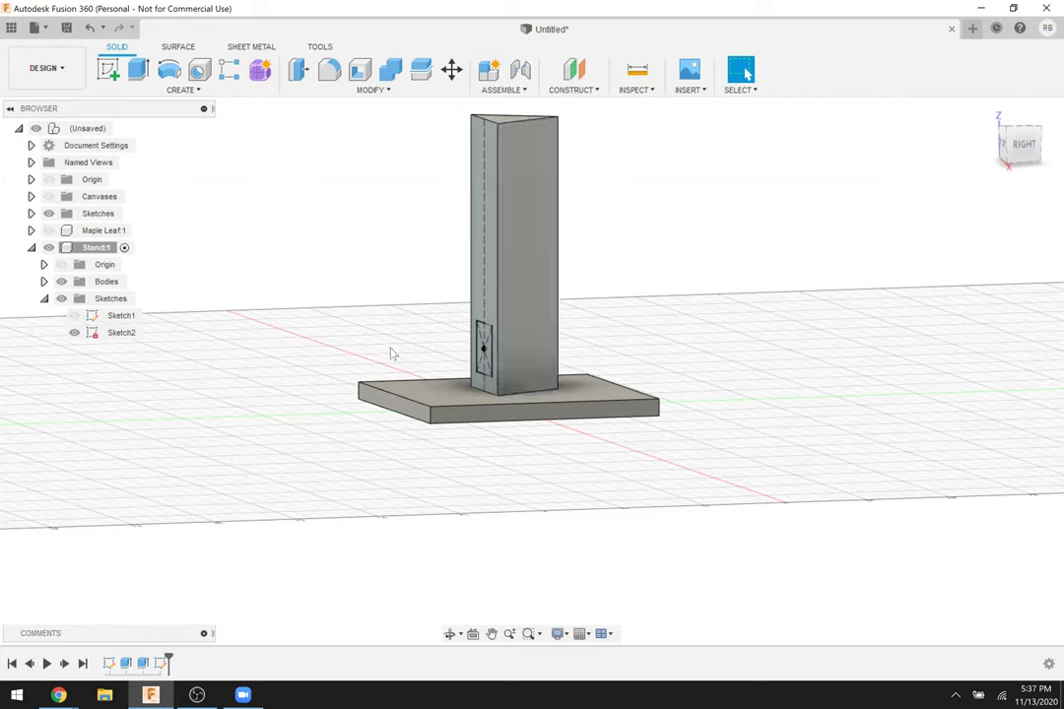
Try extruding the square profile 70 mm straight out from the post face, and undo the extrusion.
key("e")
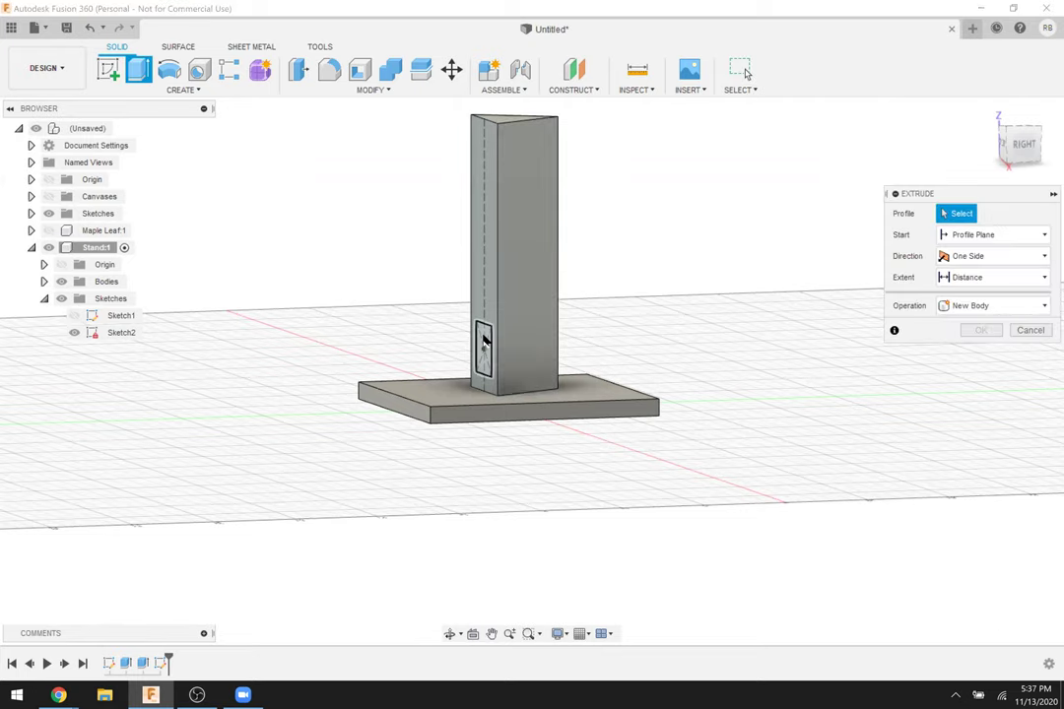
left_click(482, 345)
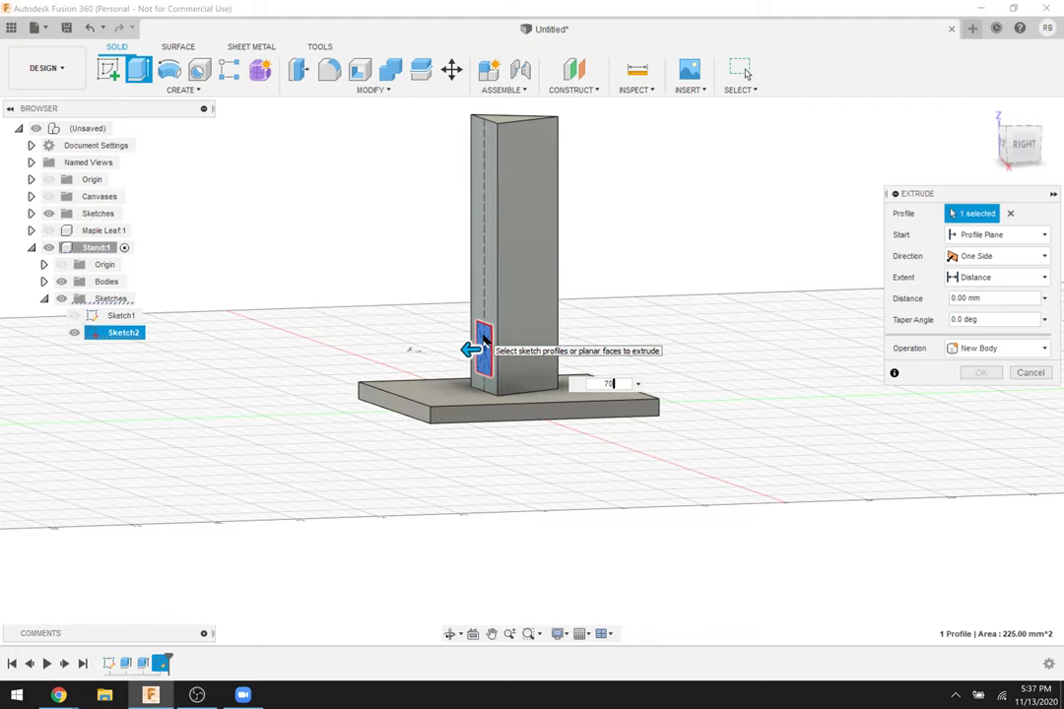
type("100")
key("Return")
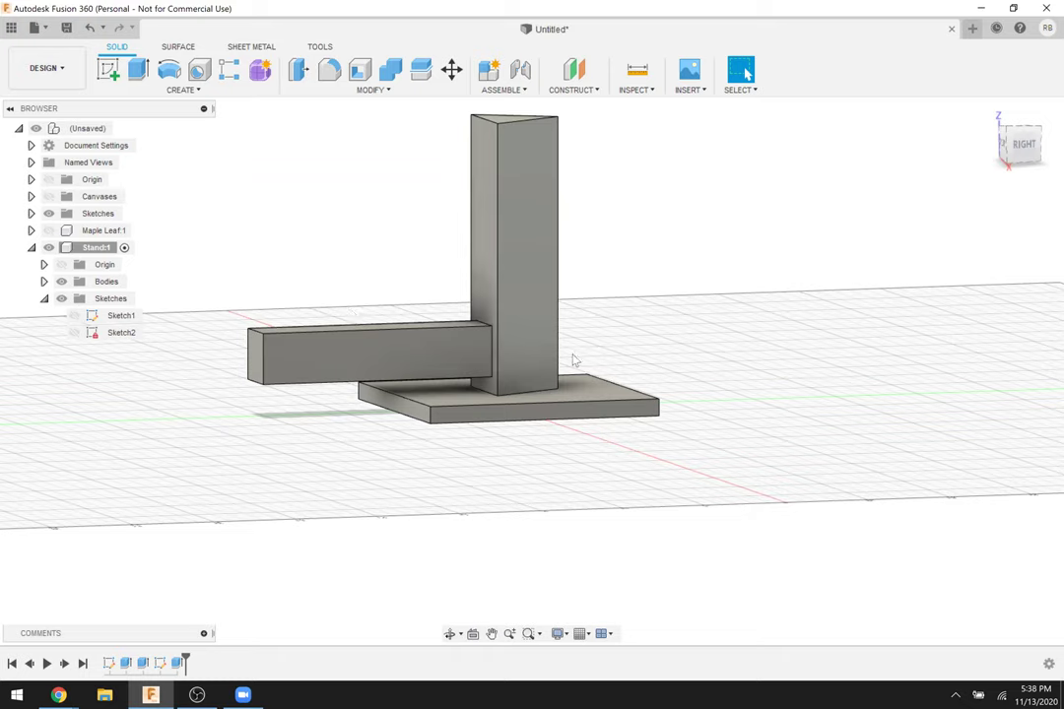
key("ctrl+z")
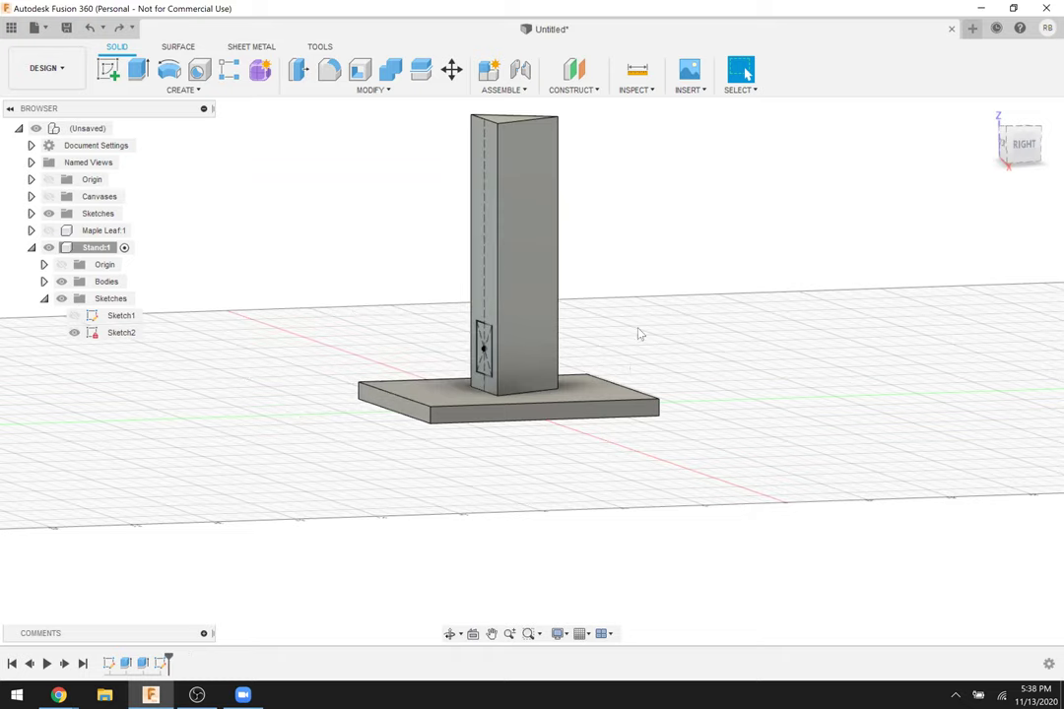
Construct a plane at a 45-degree angle through the lower edge of the square on the post face.
left_click(483, 351)
left_click(500, 359)
left_click(579, 91)
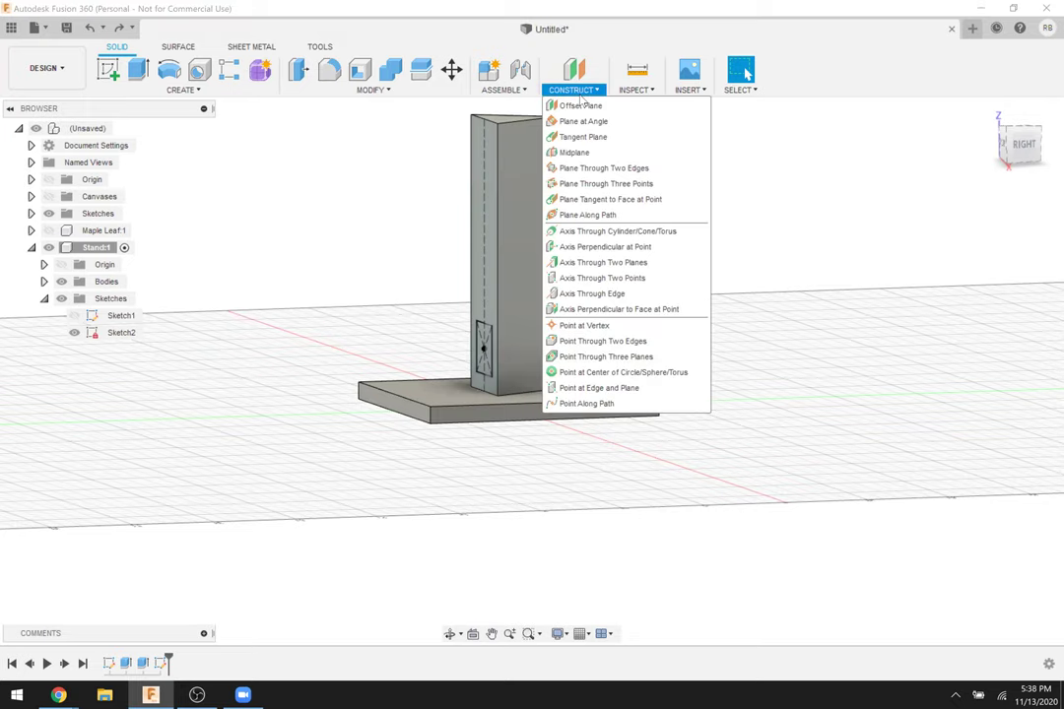
left_click(618, 122)
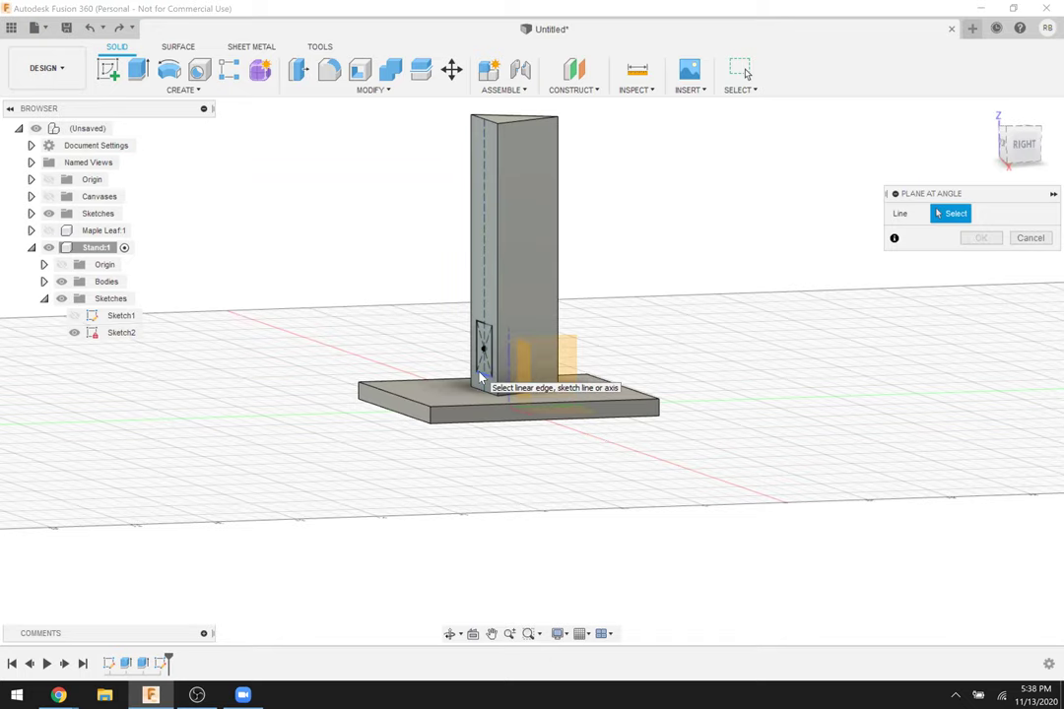
scroll(481, 377, "up", 4)
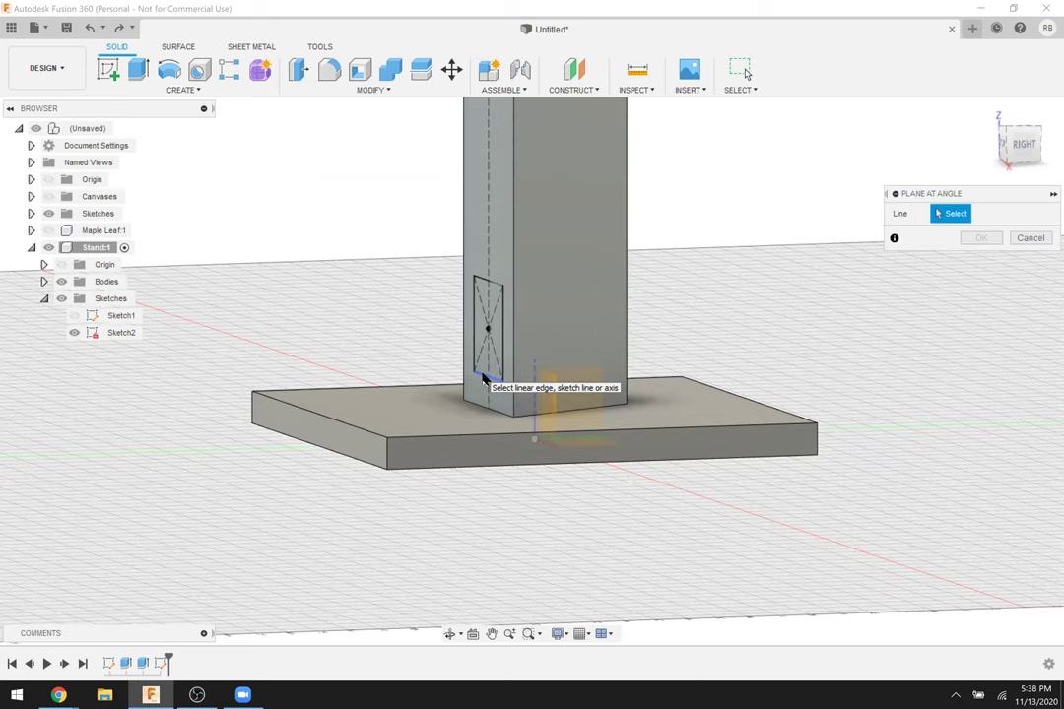
scroll(482, 377, "up", 2)
left_click(481, 378)
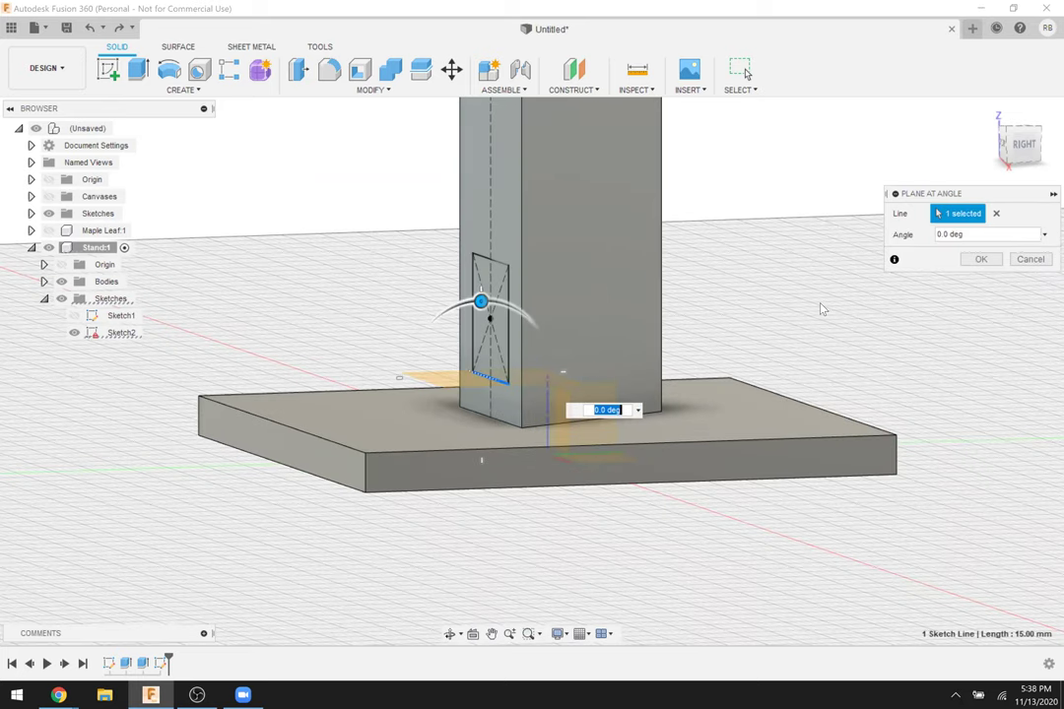
type("45")
key("Return")
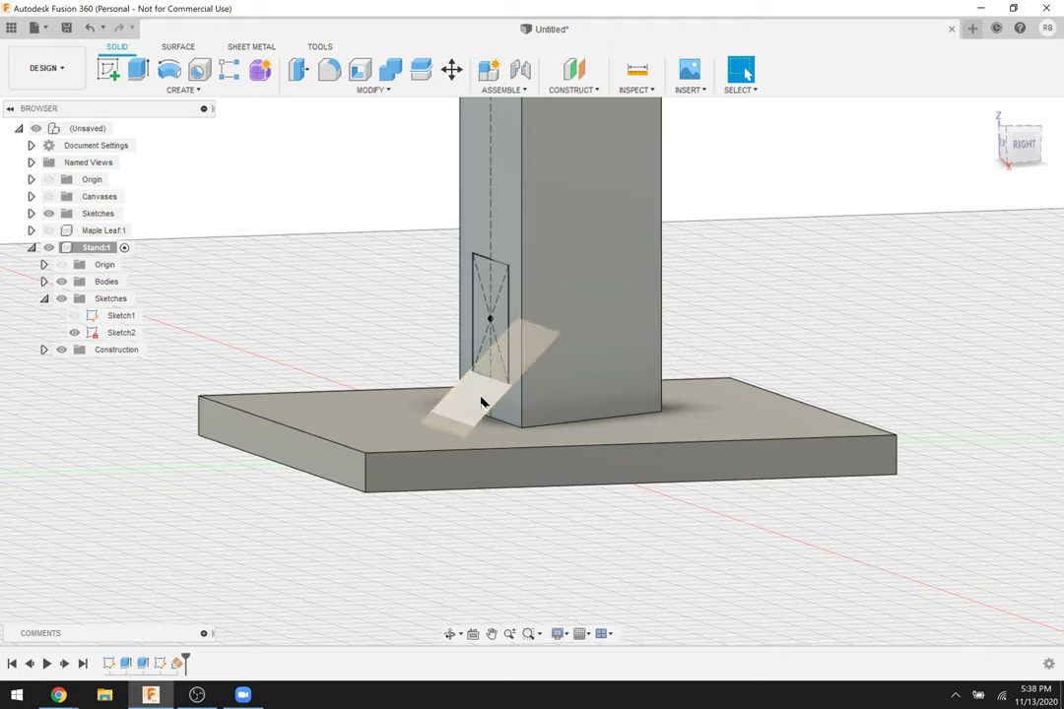
Start a new sketch on the 45-degree construction plane.
left_click(483, 404)
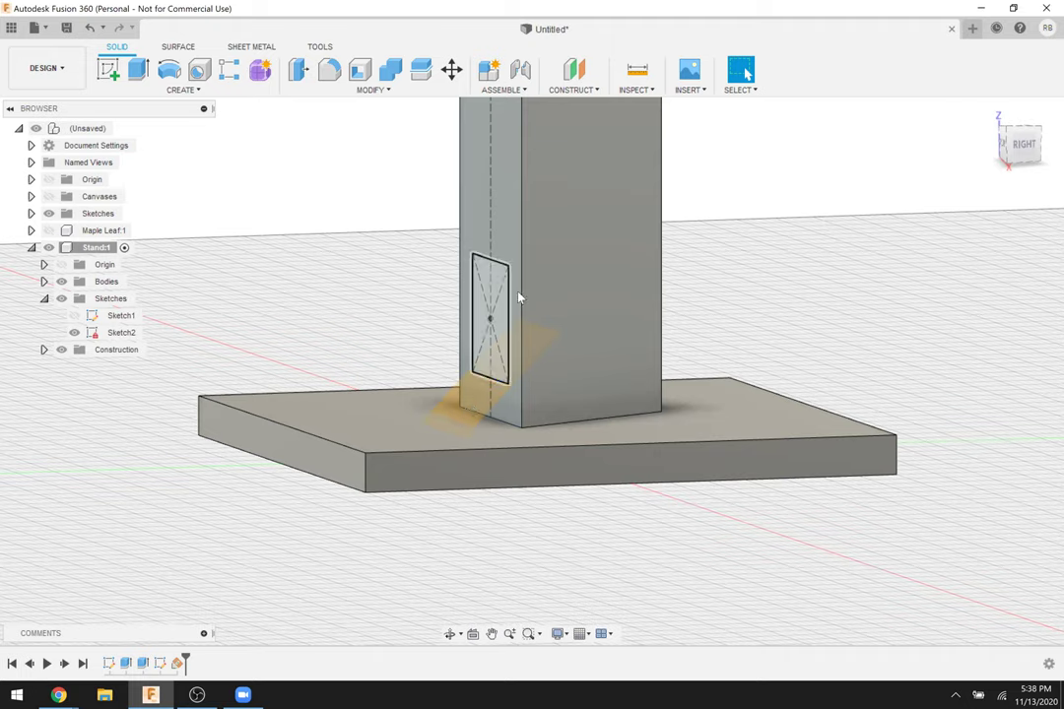
left_click(487, 315)
left_click(113, 76)
left_click(474, 402)
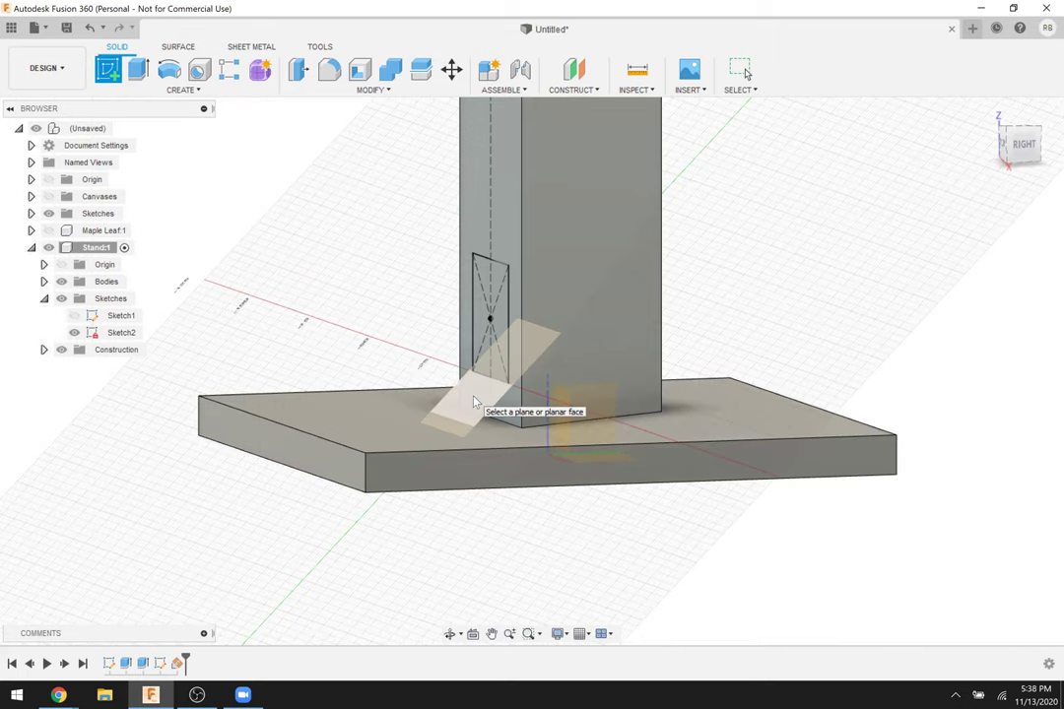
left_click(473, 402)
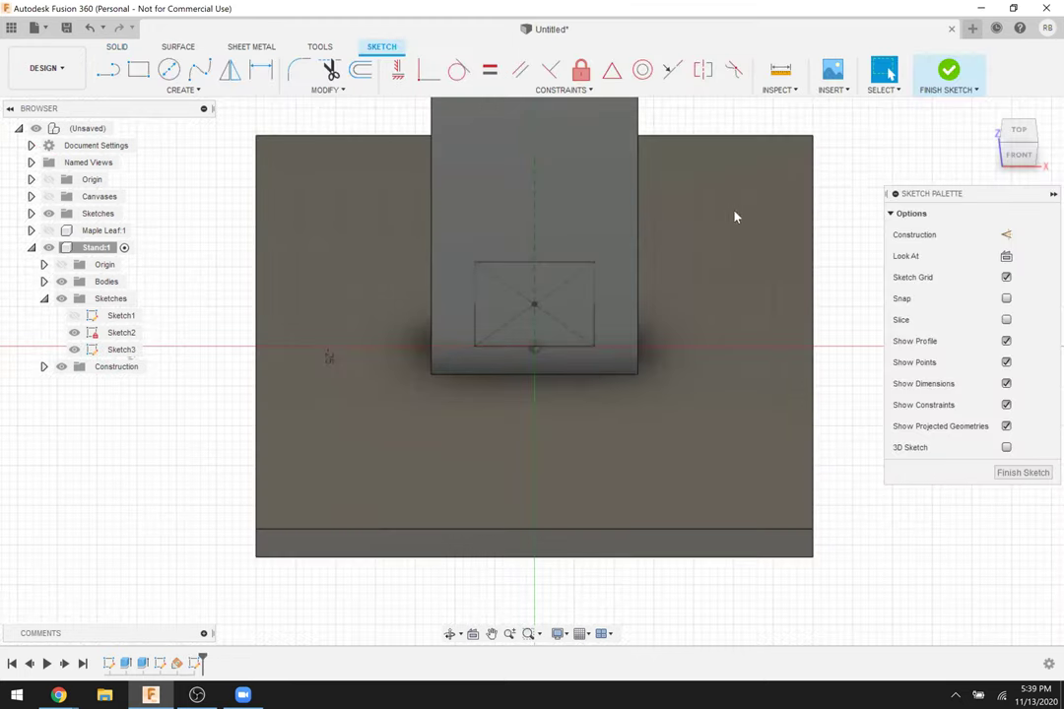
Project the four edges of the square on the post face onto the angled sketch plane.
key("p")
left_click(569, 267)
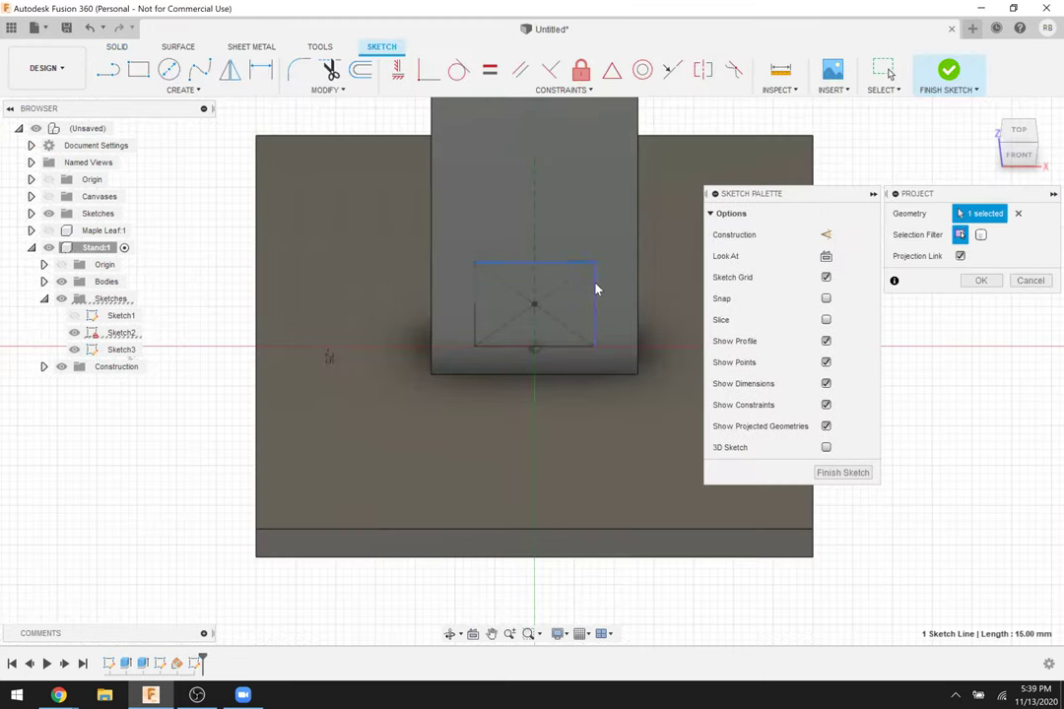
left_click(479, 301)
left_click(476, 302)
left_click(502, 345)
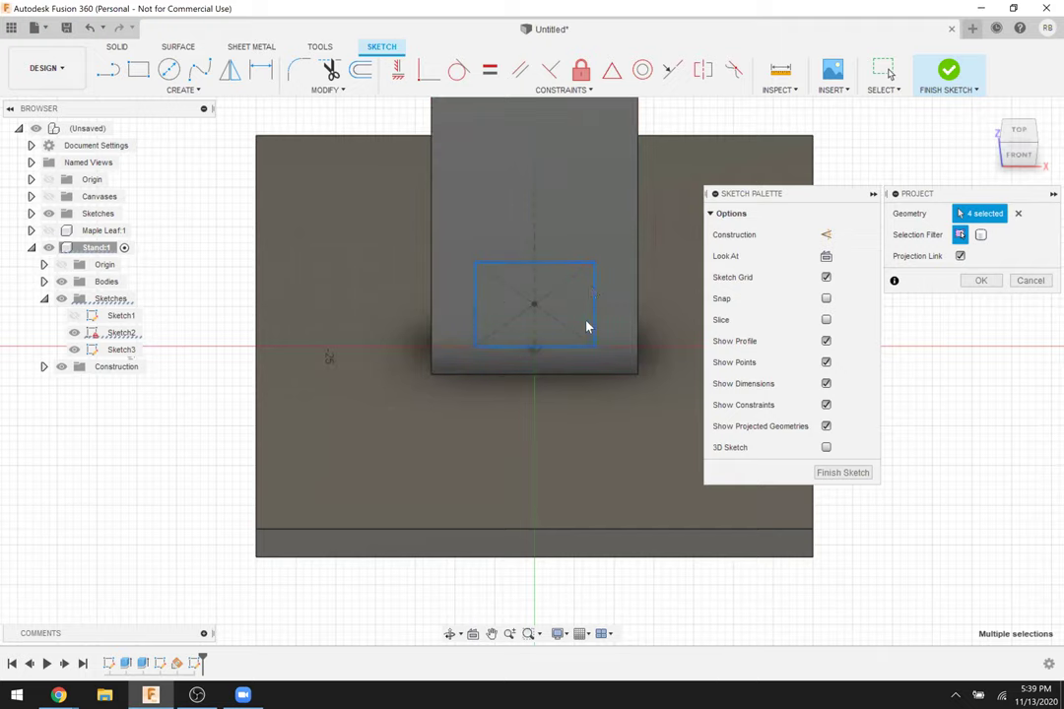
left_click(977, 280)
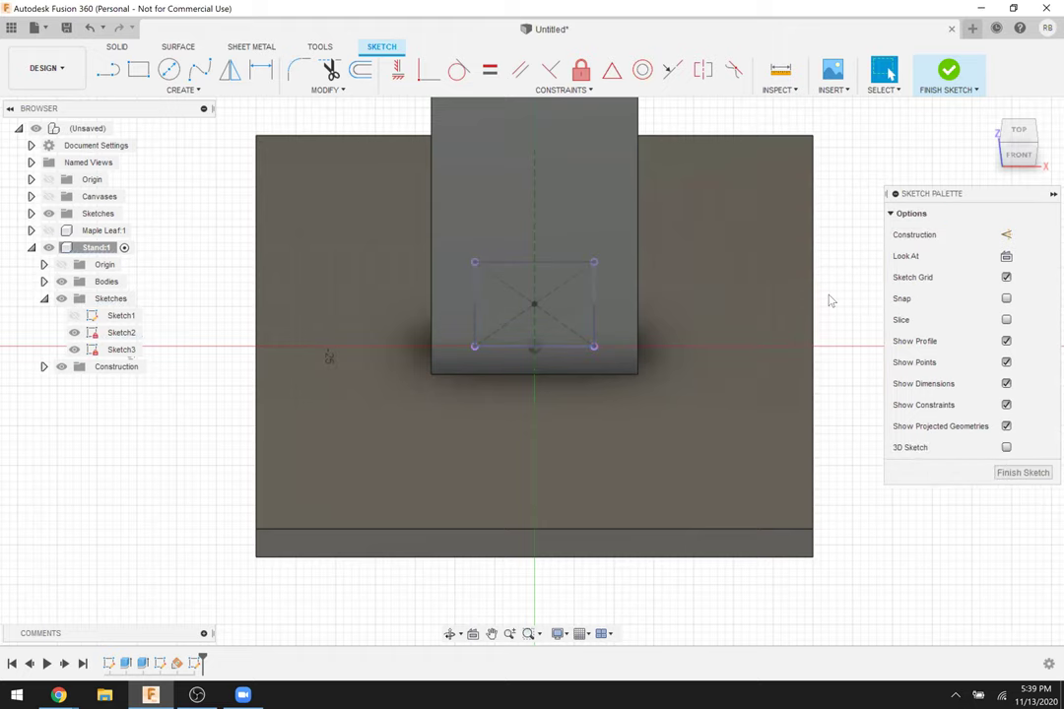
Draw a two-point rectangle over the projected outline, from one corner to the diagonally opposite corner.
key("F4")
left_click_drag(761, 285, 581, 209)
mouse_move(542, 314)
left_mouse_down()
mouse_move(525, 333)
mouse_move(548, 308)
left_mouse_up()
key("Escape")
left_click(607, 298)
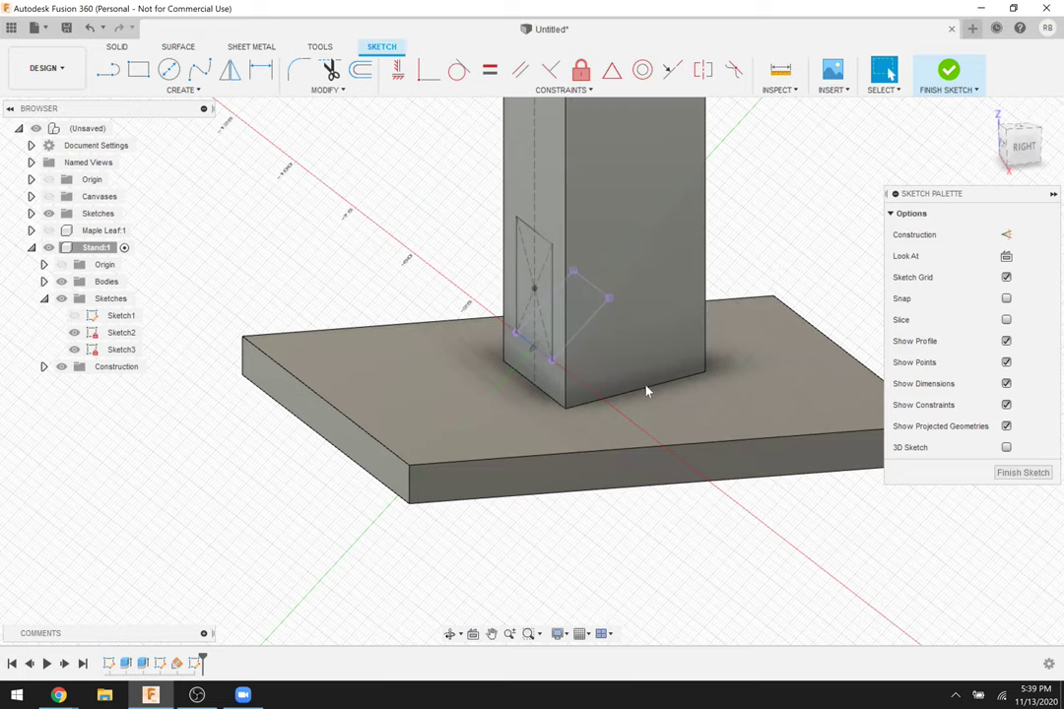
key("r")
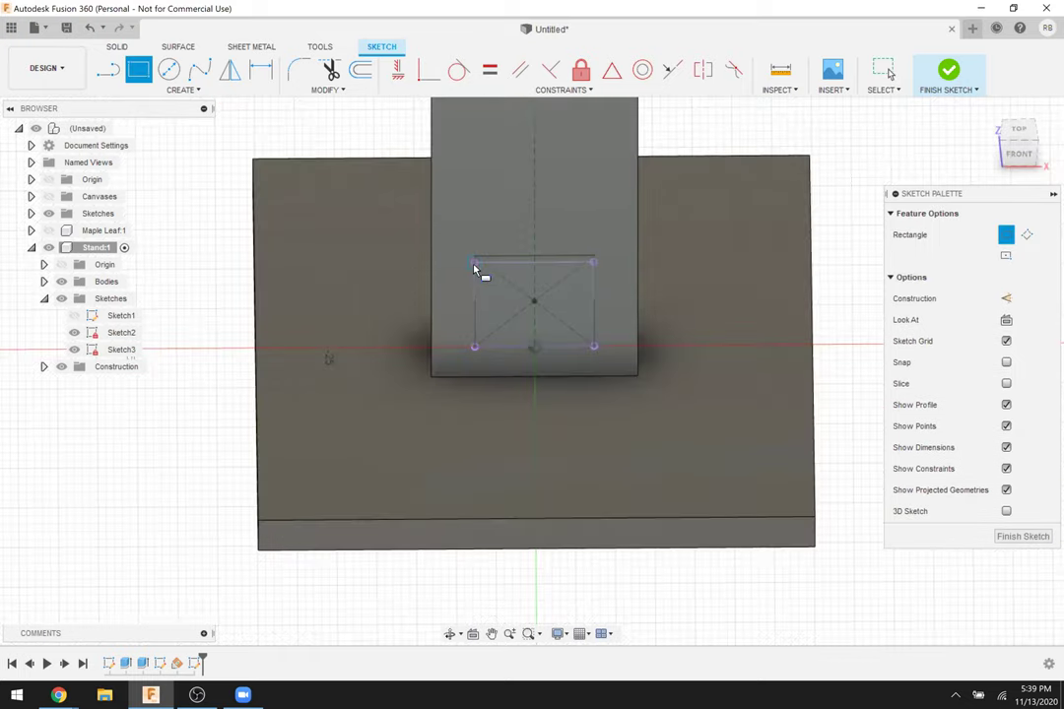
left_click(475, 263)
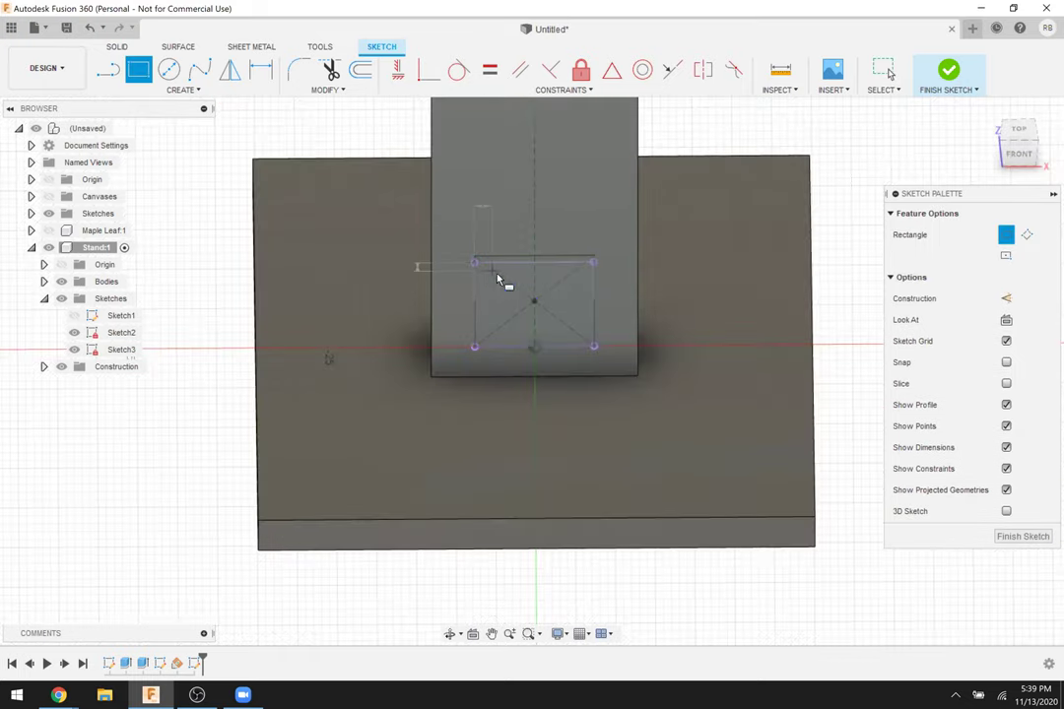
left_click(595, 349)
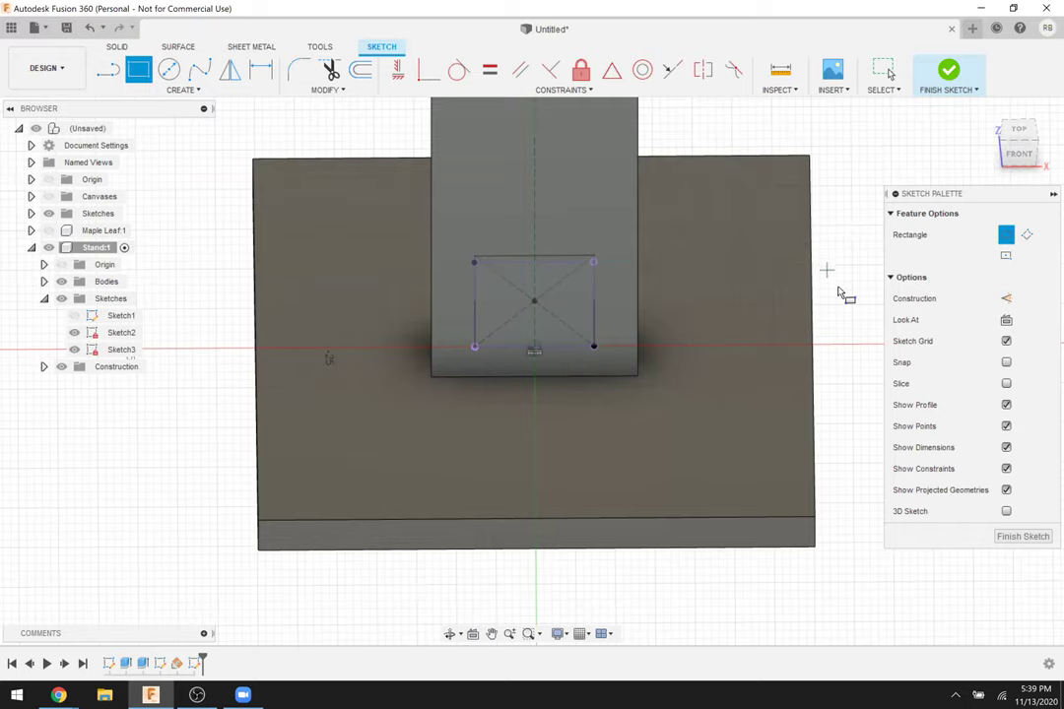
Finish the sketch on the 45-degree plane.
key("F4")
mouse_move(802, 299)
left_mouse_down()
mouse_move(791, 321)
mouse_move(853, 313)
mouse_move(854, 298)
mouse_move(835, 289)
mouse_move(848, 309)
left_mouse_up()
left_click_drag(557, 377, 510, 231)
key("r")
left_click(509, 224)
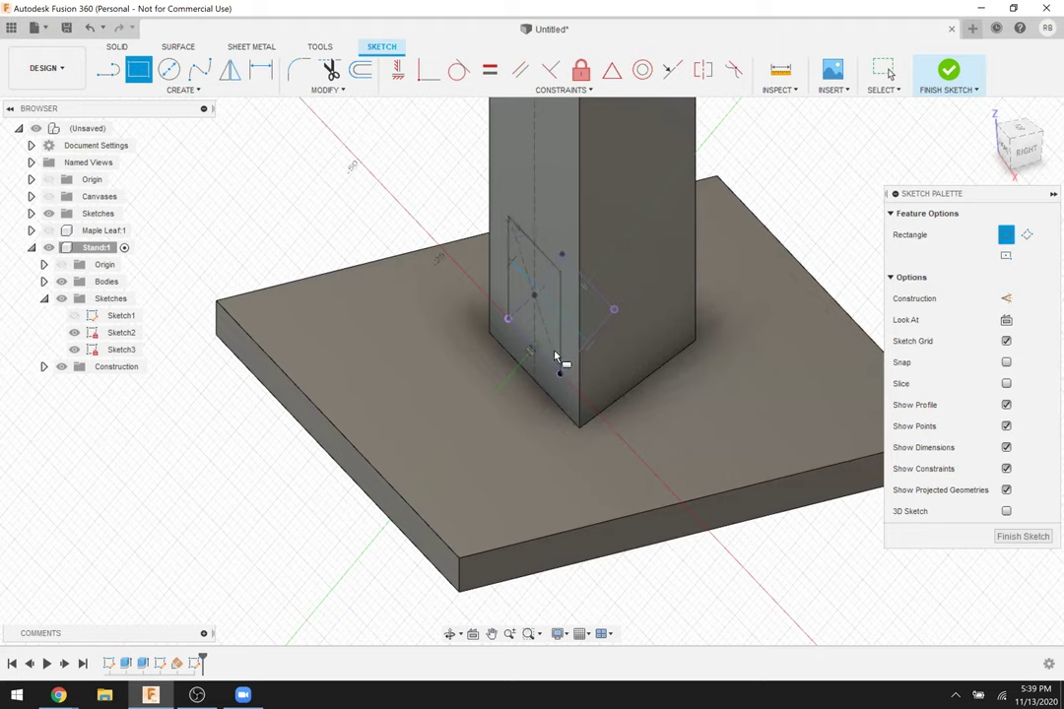
left_click(504, 322)
left_click(946, 73)
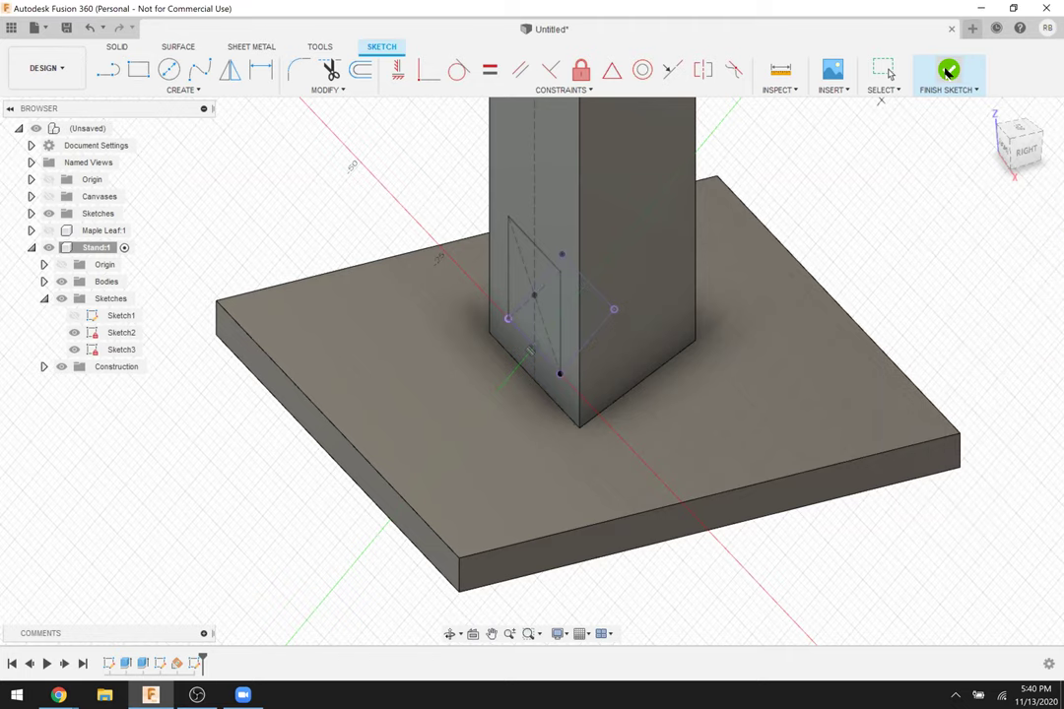
Extrude the square profile on the angled plane 70 mm as a new body and hide the sketch on the post face.
key("e")
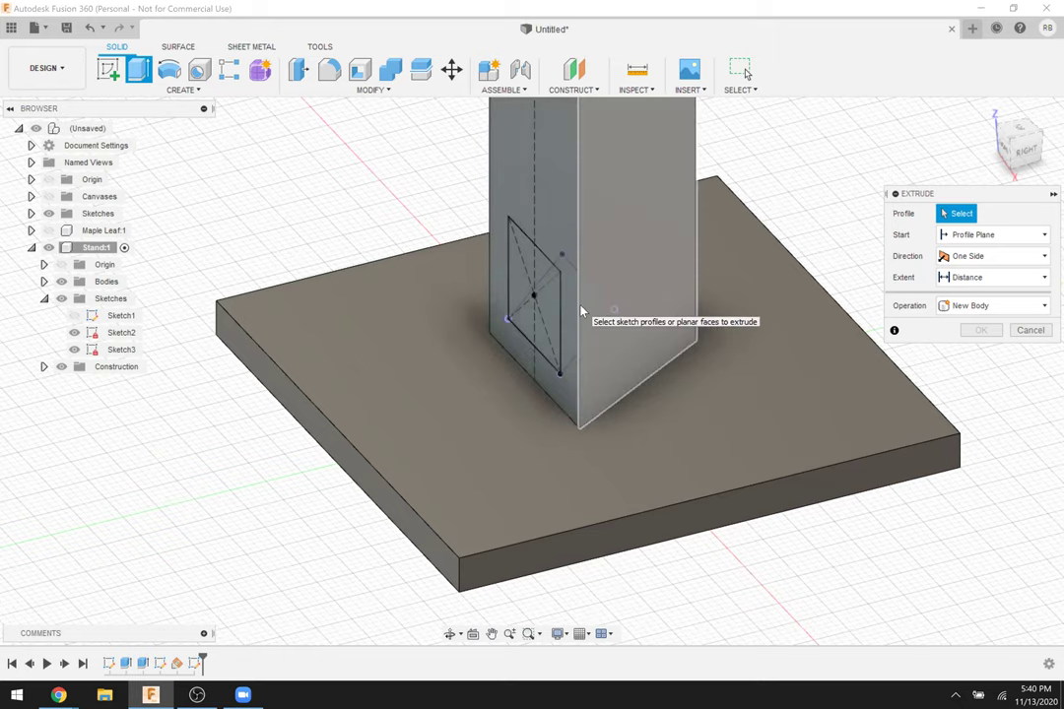
left_click(581, 311)
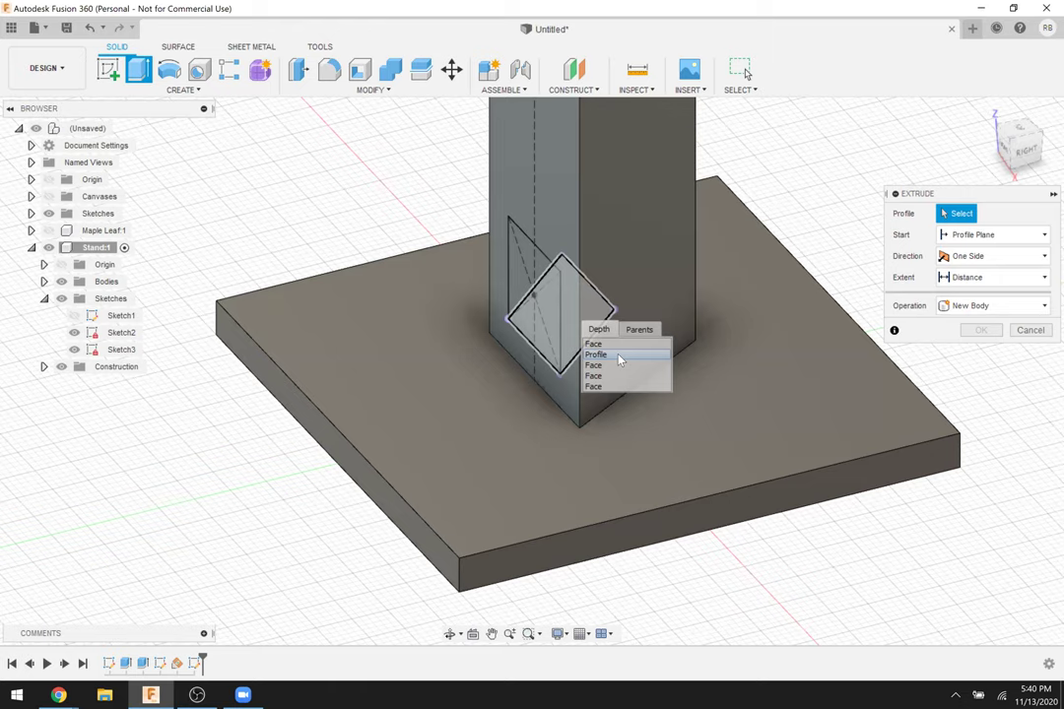
left_click(619, 359)
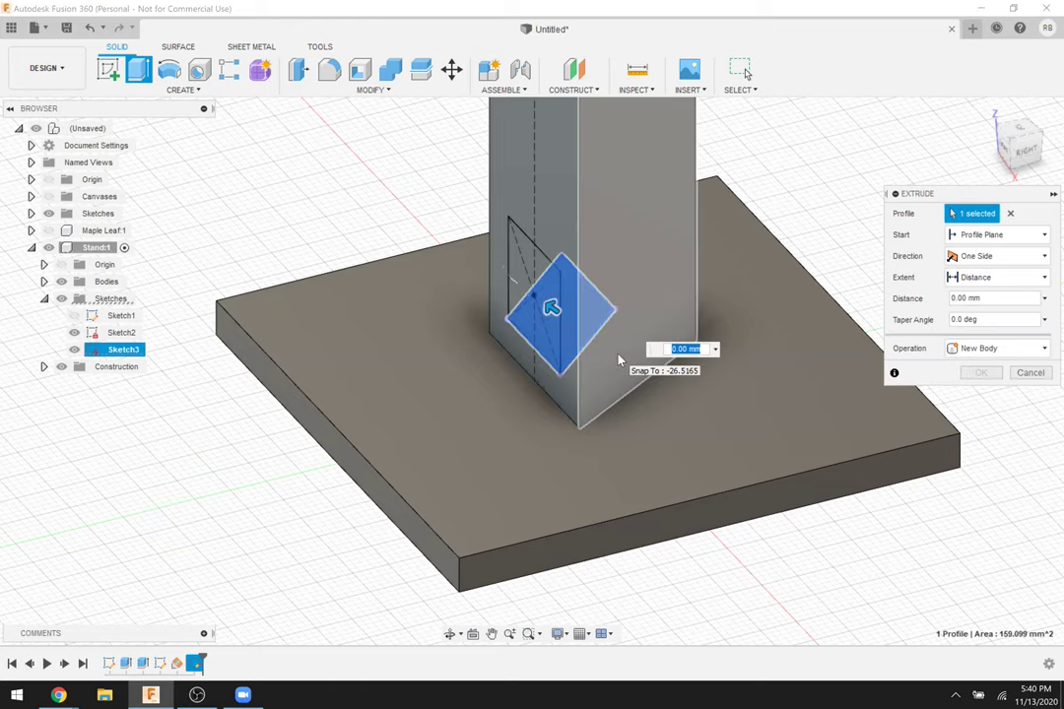
type("70")
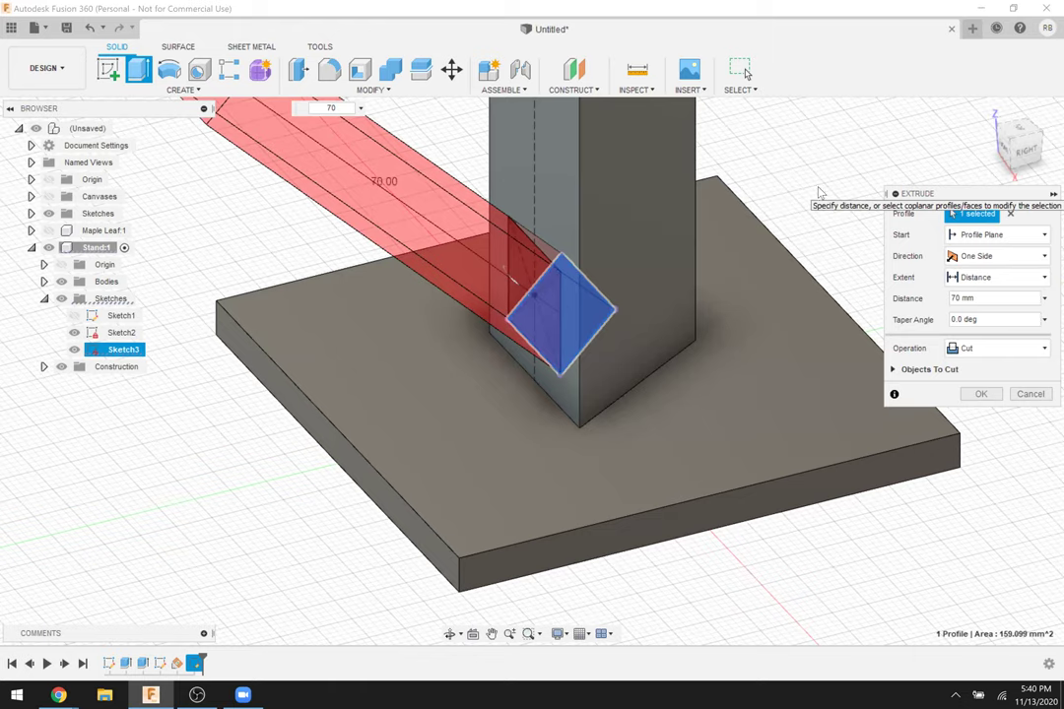
scroll(817, 197, "down", 1)
middle_click_drag(722, 196, 705, 353, "shift")
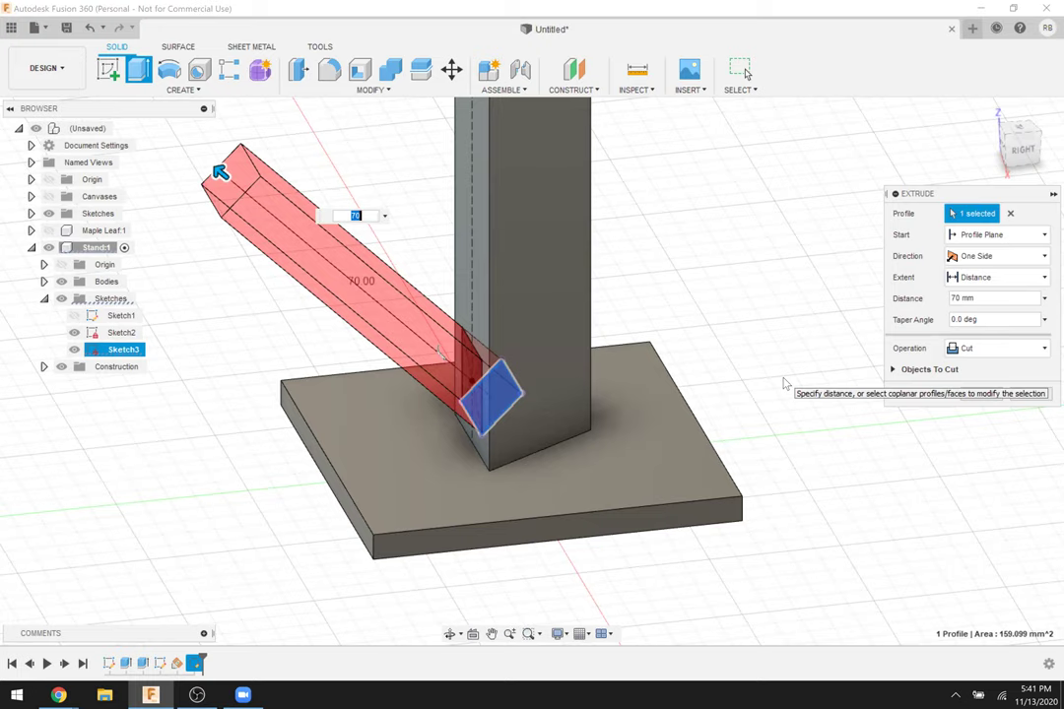
left_click(970, 349)
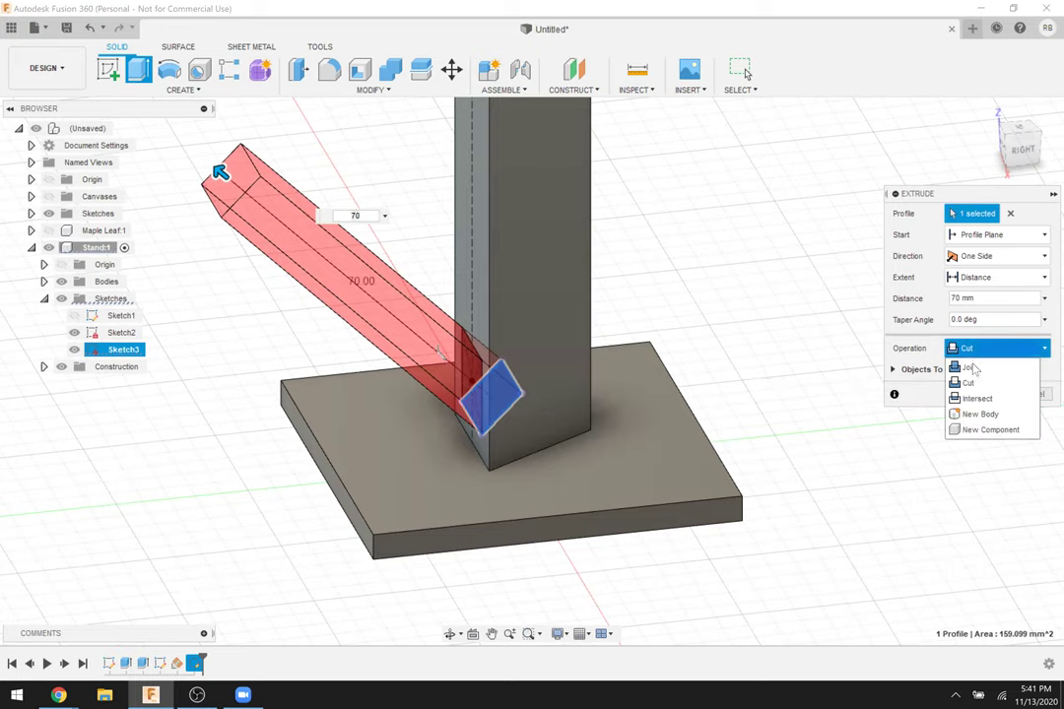
left_click(971, 367)
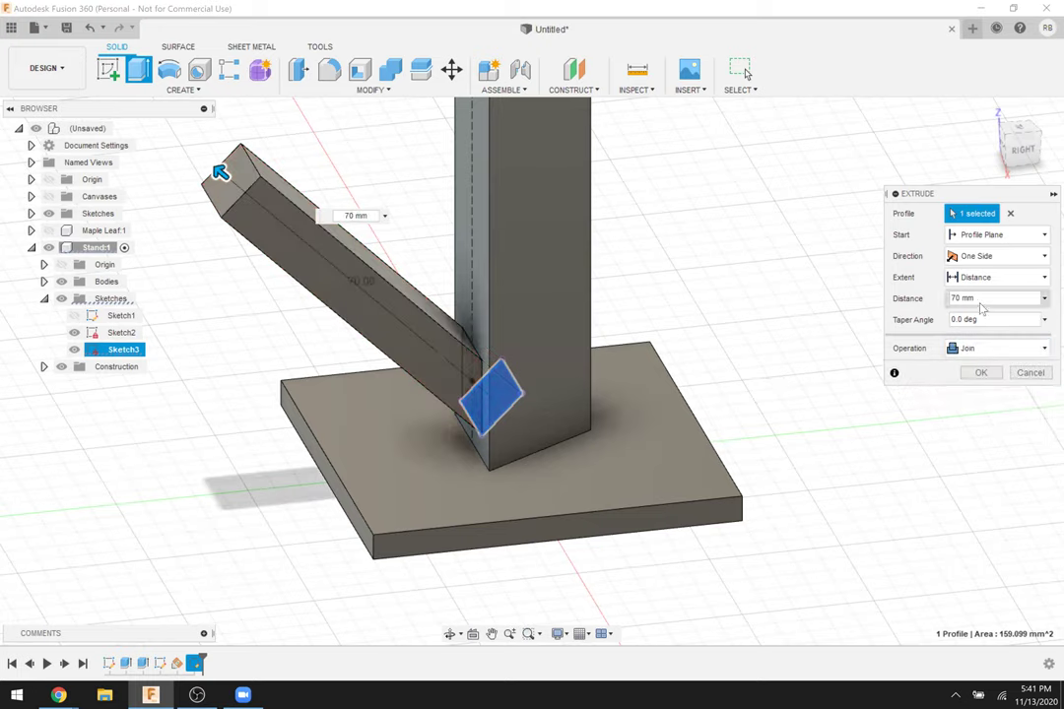
left_click(981, 350)
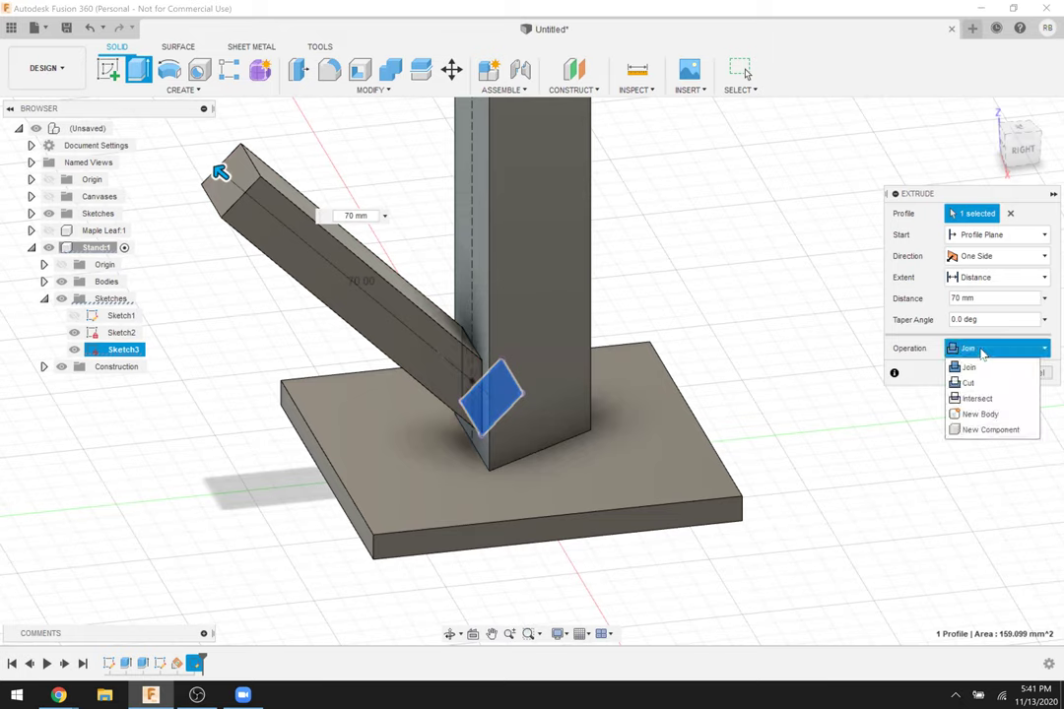
left_click(976, 415)
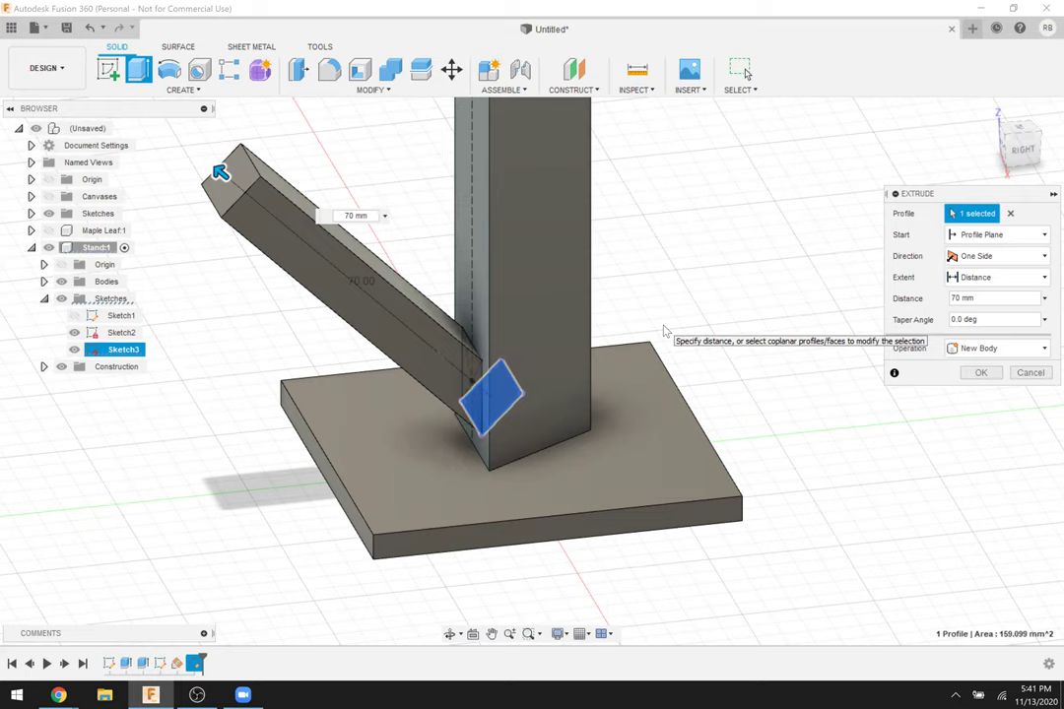
left_click(978, 374)
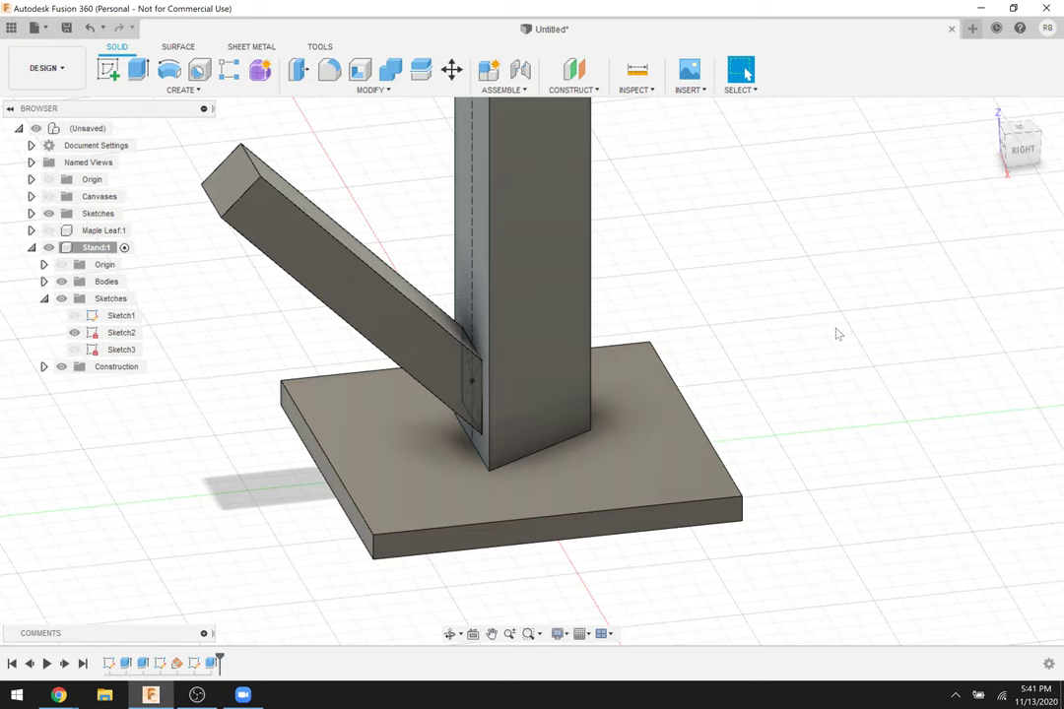
left_click(74, 332)
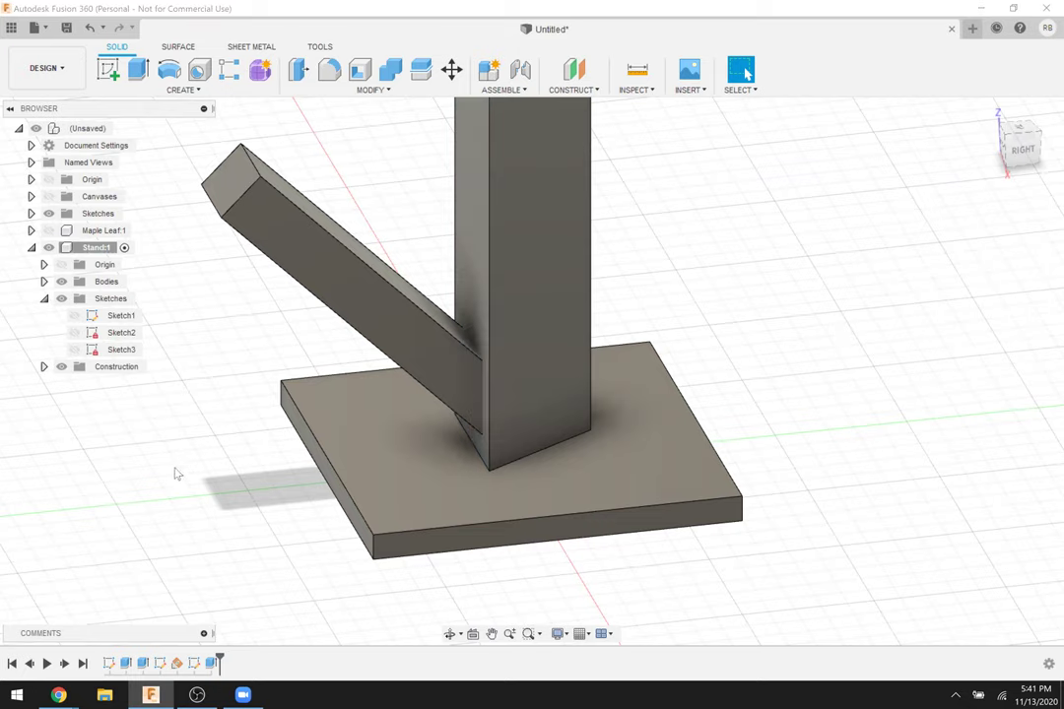
Create a construction plane at 0 degrees through the lower edge of the angled arm's free end face.
middle_click_drag(187, 405, 645, 302, "shift")
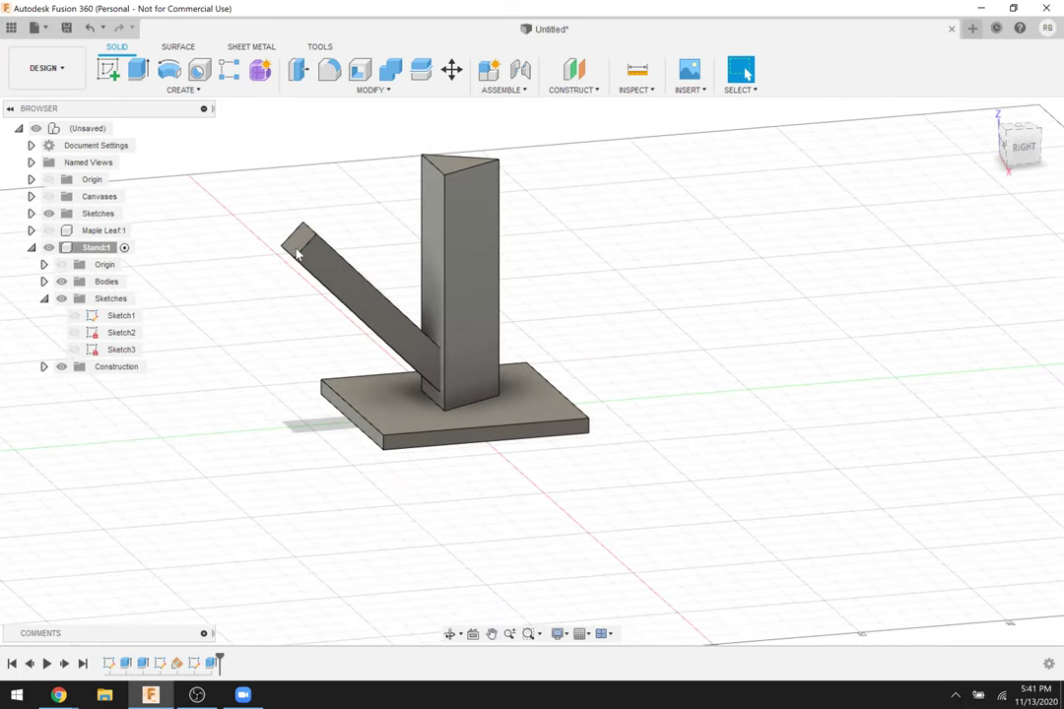
left_click(574, 68)
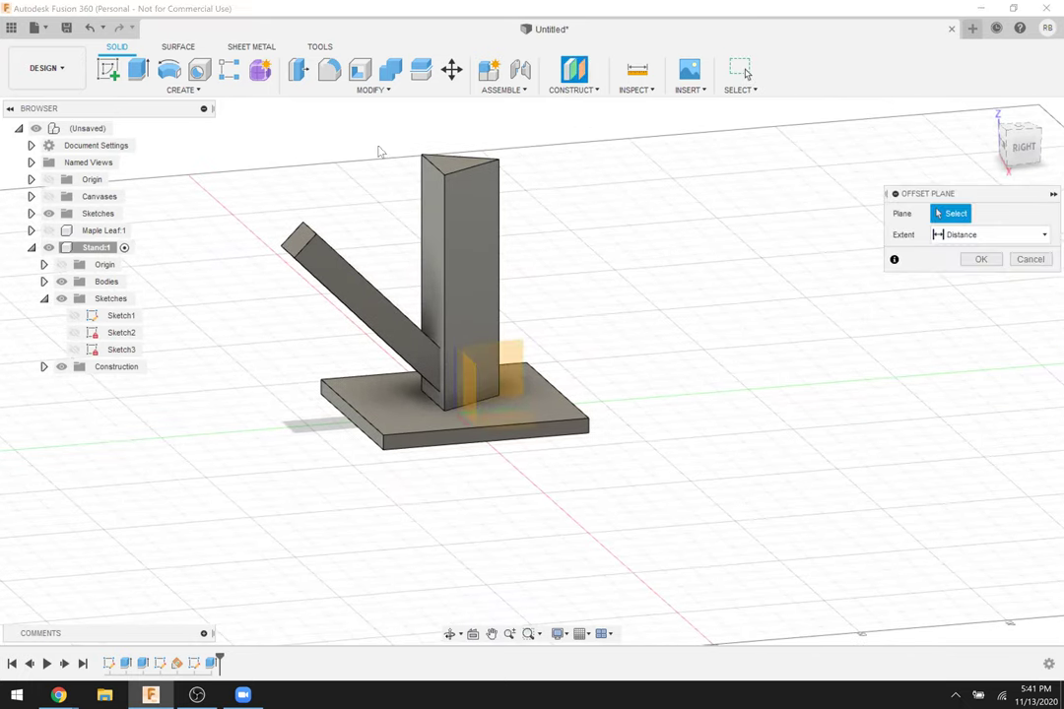
left_click(574, 89)
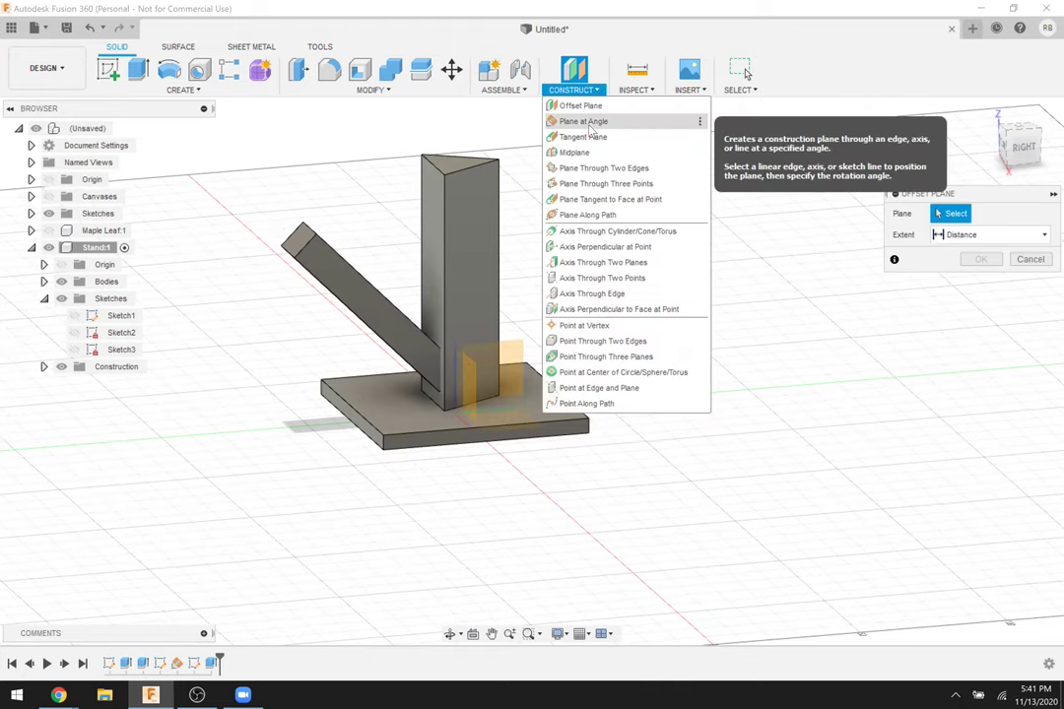
left_click(581, 121)
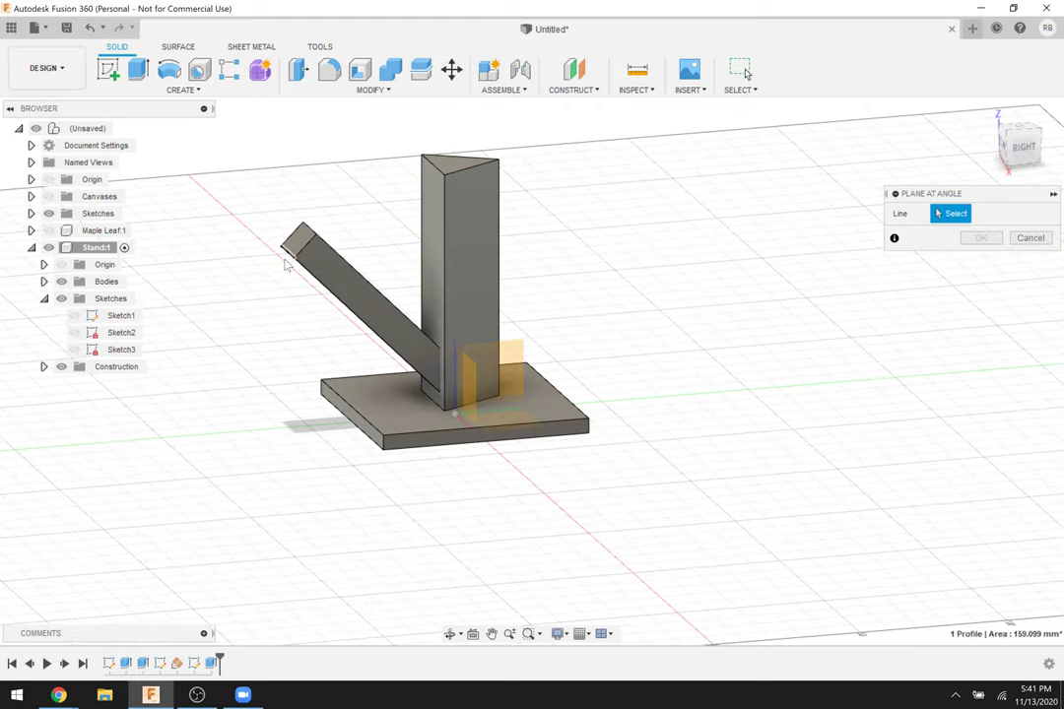
left_click(285, 259)
scroll(282, 274, "up", 4)
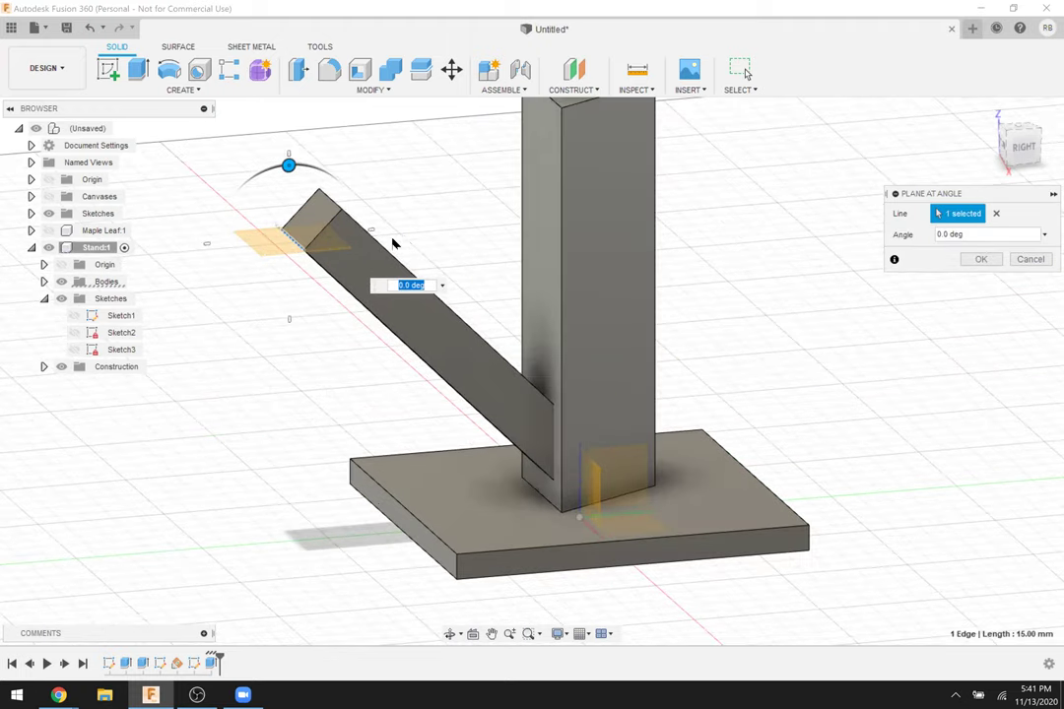
scroll(423, 231, "up", 1)
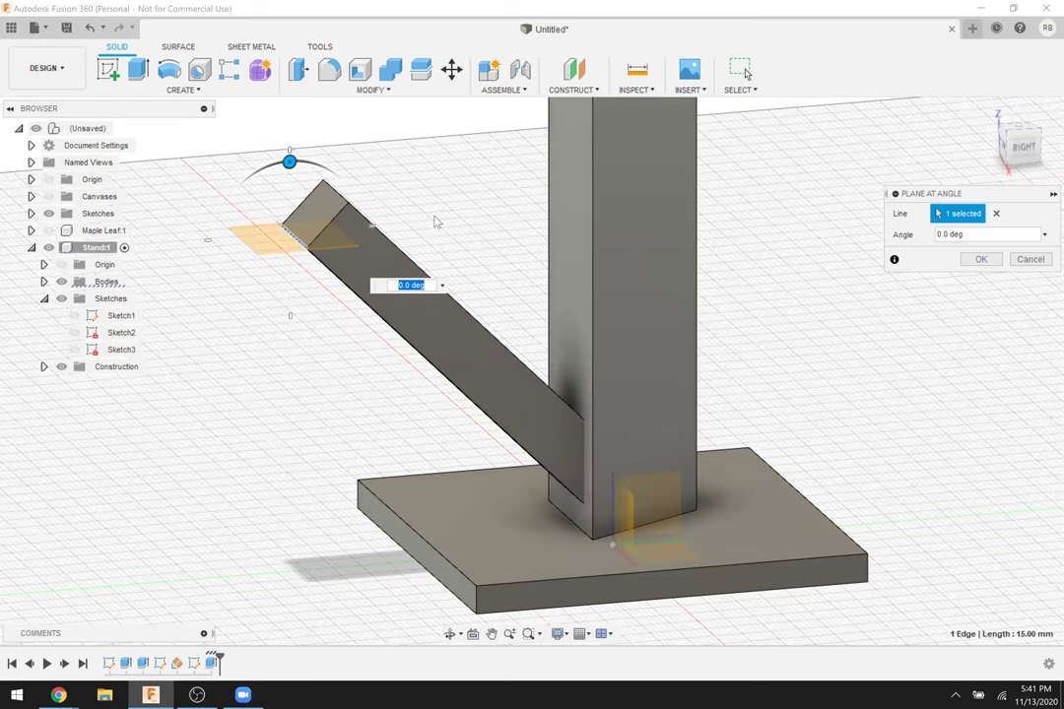
scroll(434, 221, "up", 1)
key("Return")
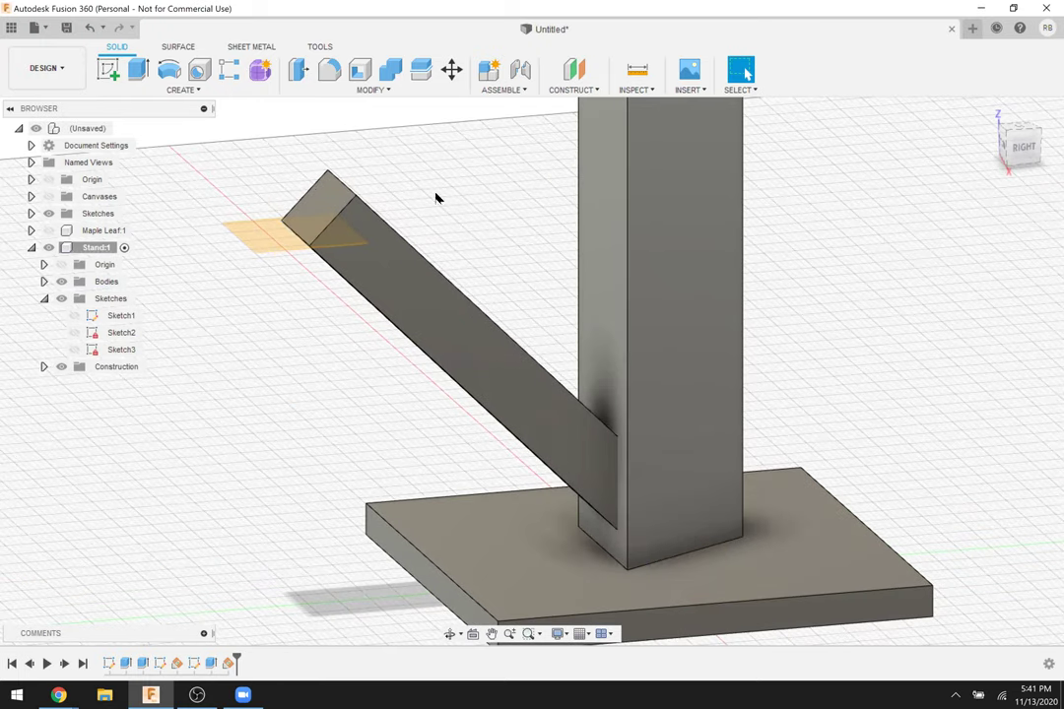
Split the arm body with the horizontal construction plane at its upper end and expand the stand's list of bodies.
left_click(421, 71)
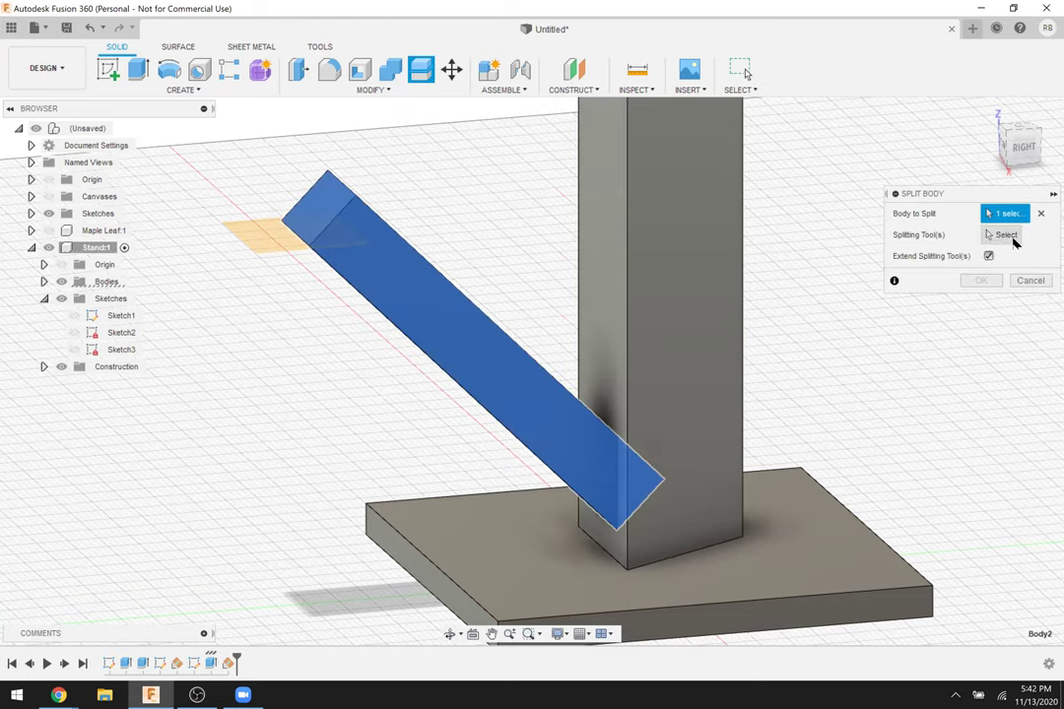
left_click(264, 232)
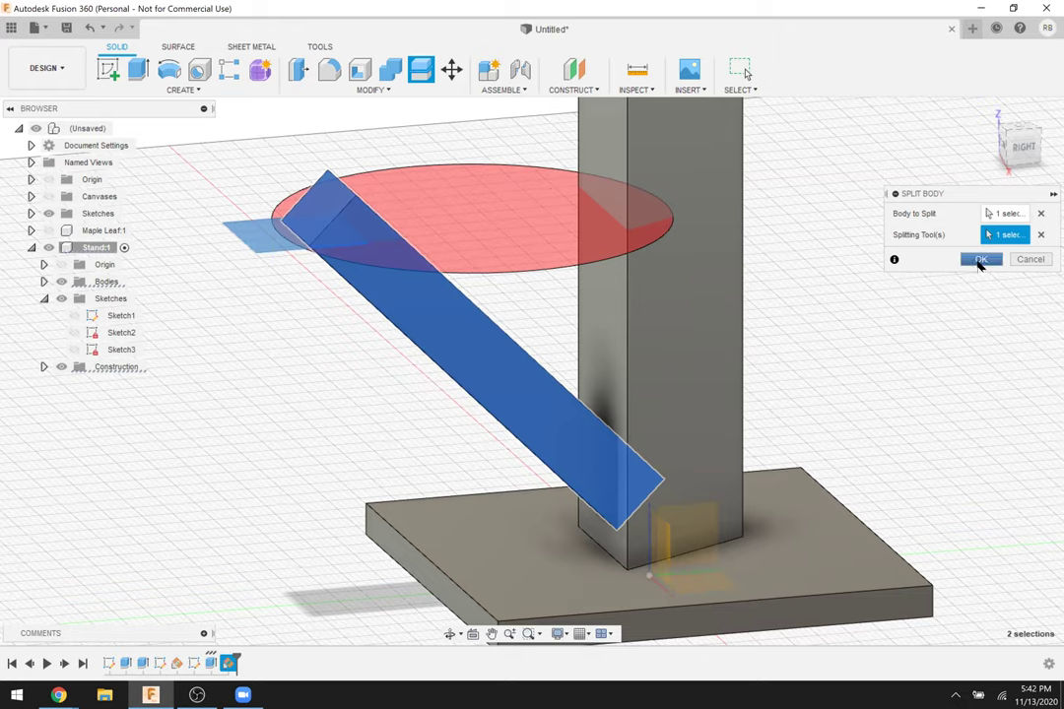
left_click(980, 260)
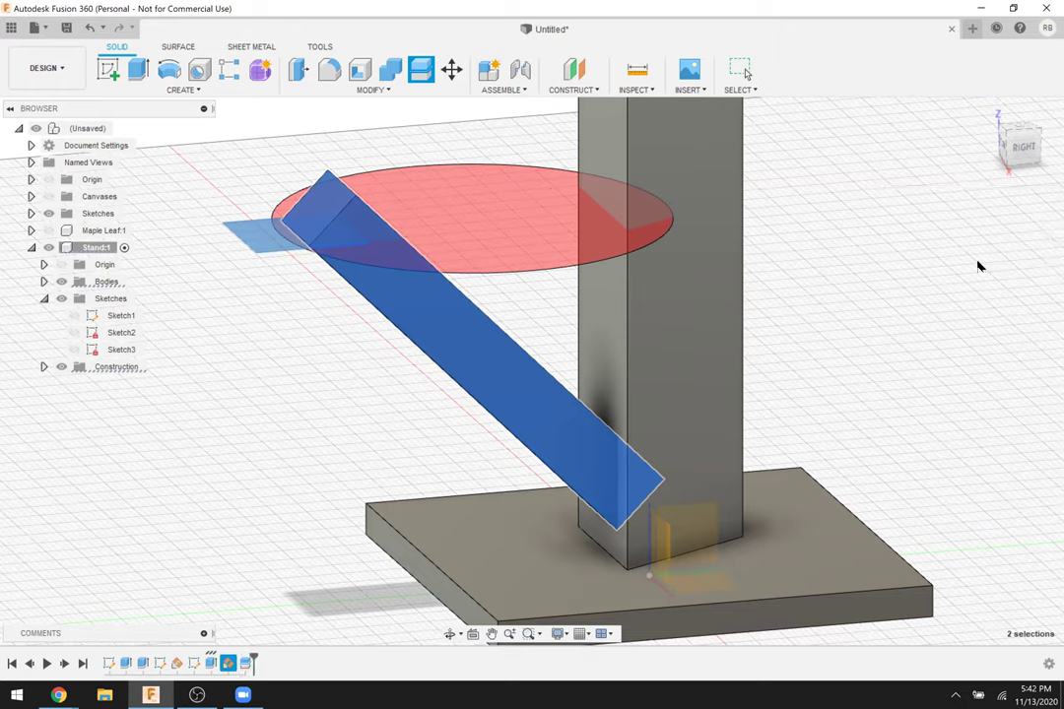
left_click(43, 282)
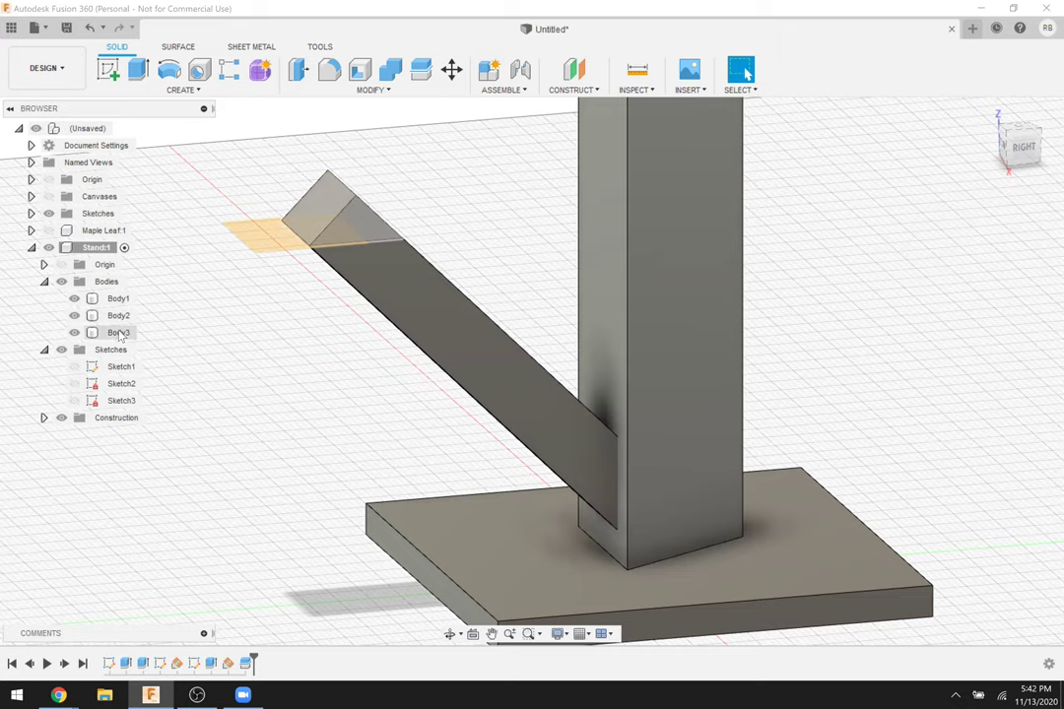
Remove the split-off tip body (Body3) above the slanted arm's end and hide construction plane Plane2.
left_click(119, 333)
right_click(119, 333)
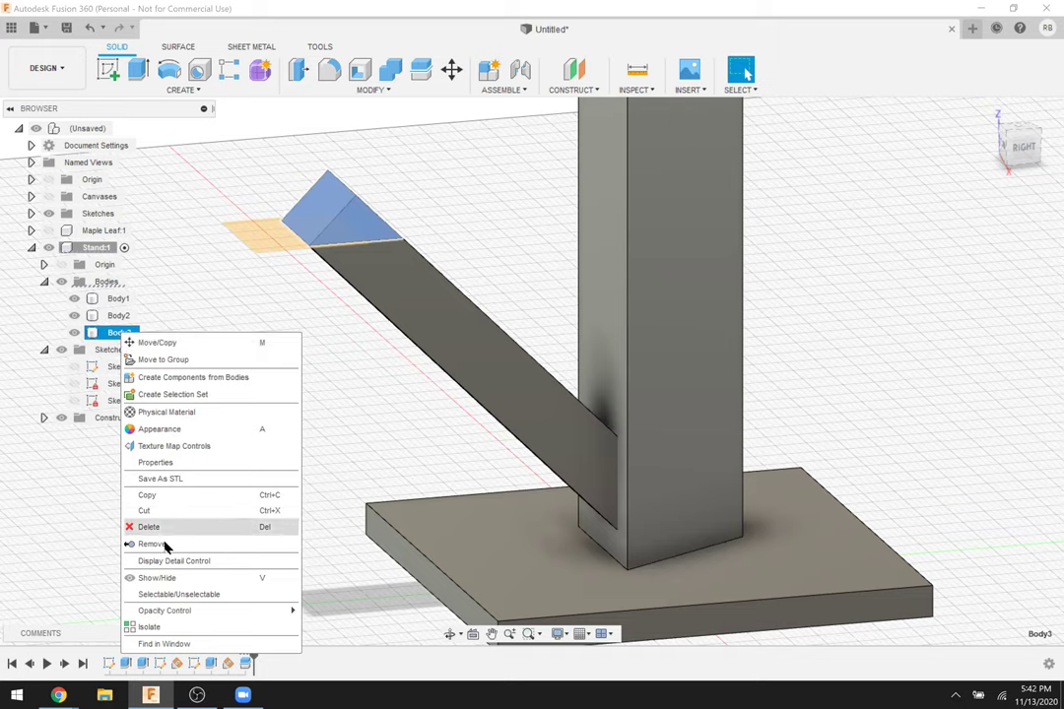
key("Escape")
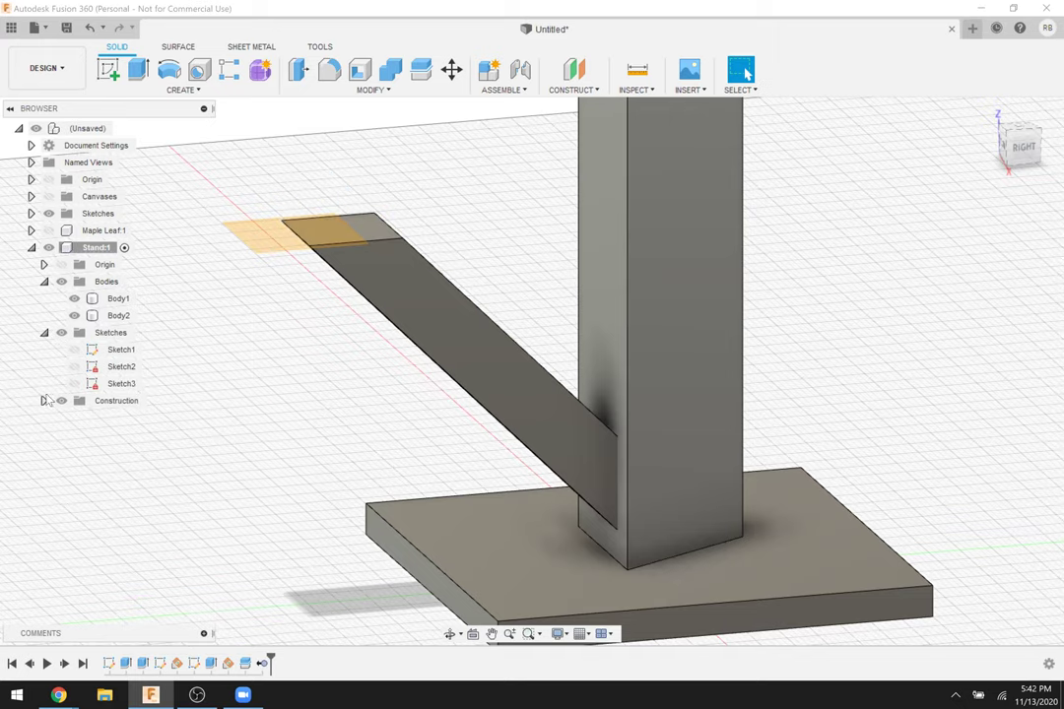
left_click(43, 400)
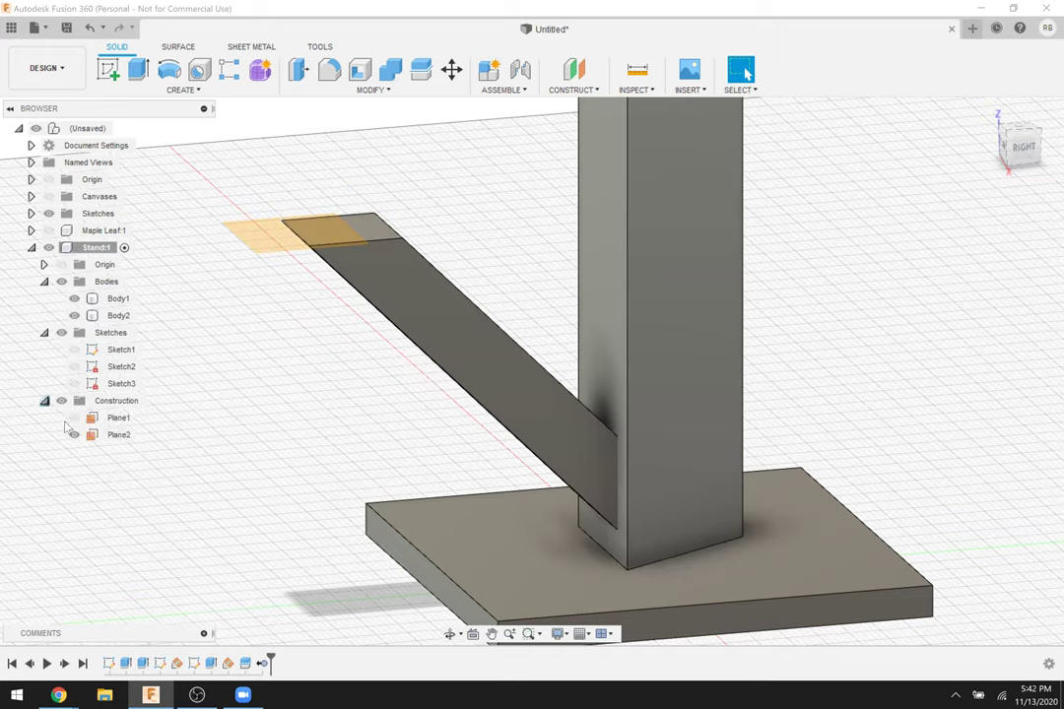
left_click(74, 436)
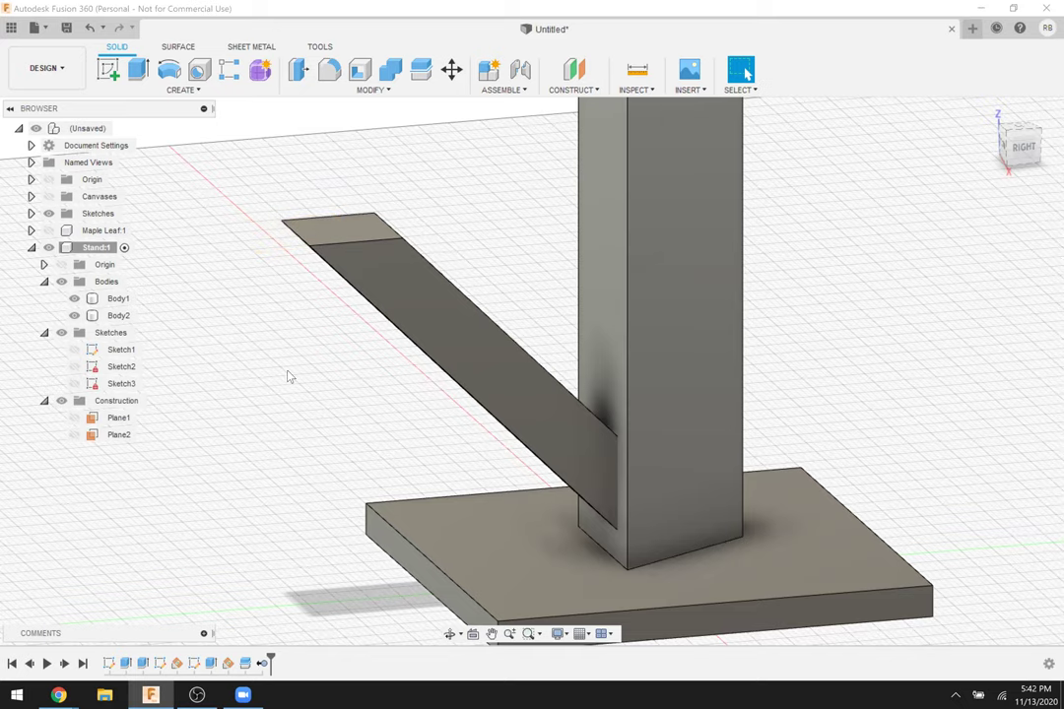
Create a full circular pattern of the slanted arm body around the stand's vertical axis with a quantity of 3.
scroll(586, 301, "down", 5)
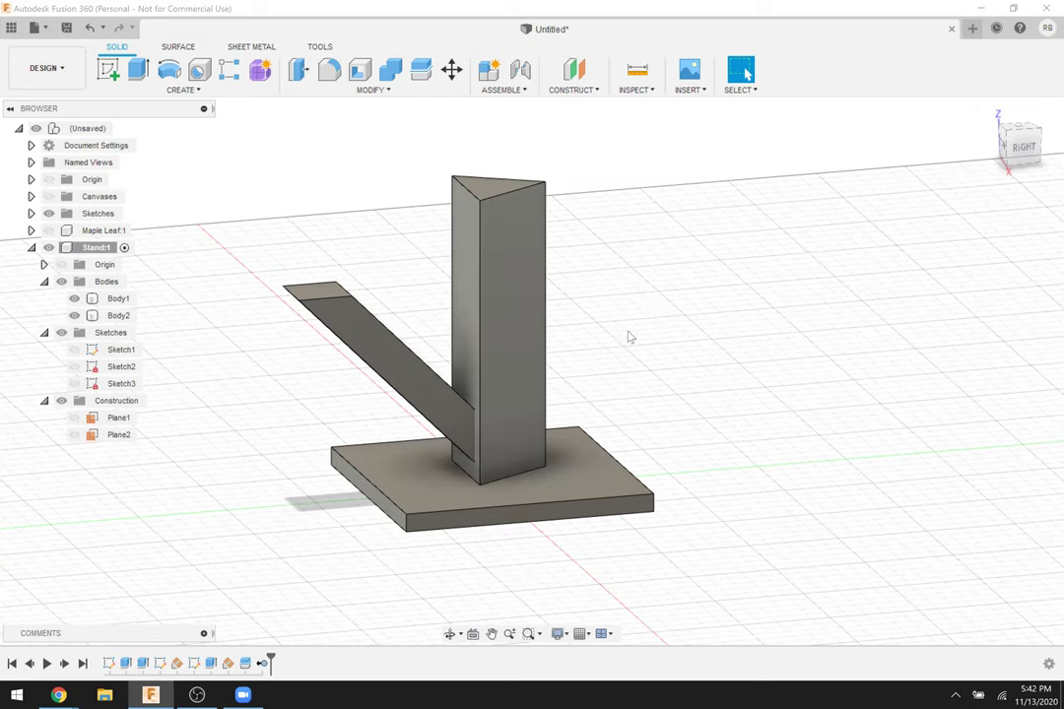
key("F4")
left_click_drag(737, 361, 662, 340)
key("Escape")
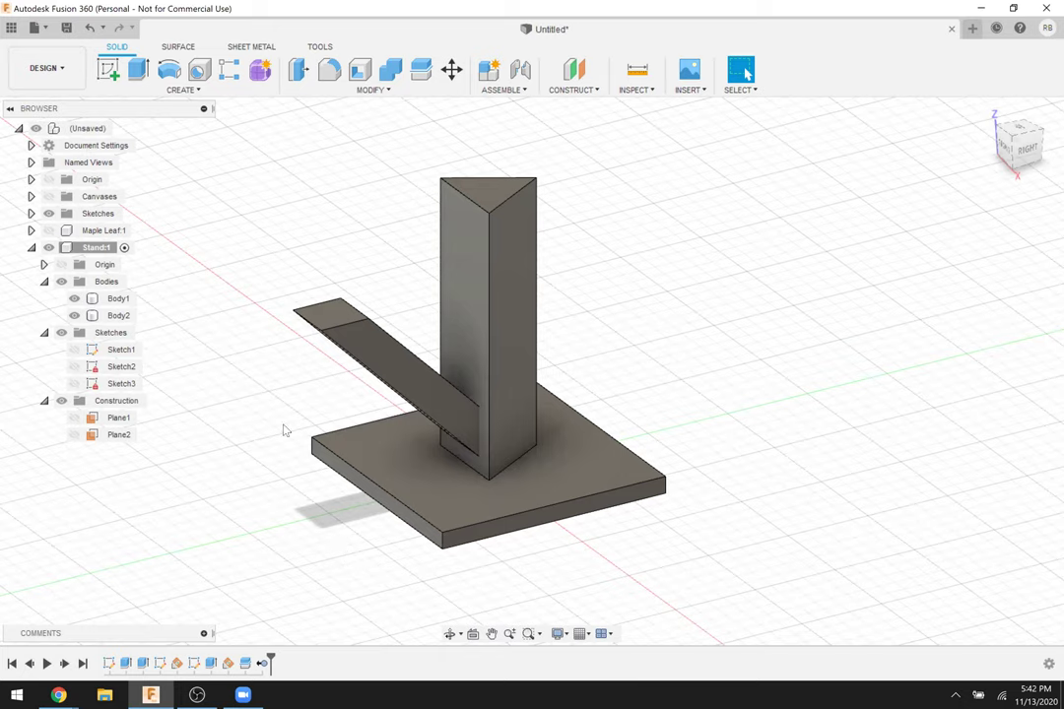
left_click(183, 91)
mouse_move(179, 404)
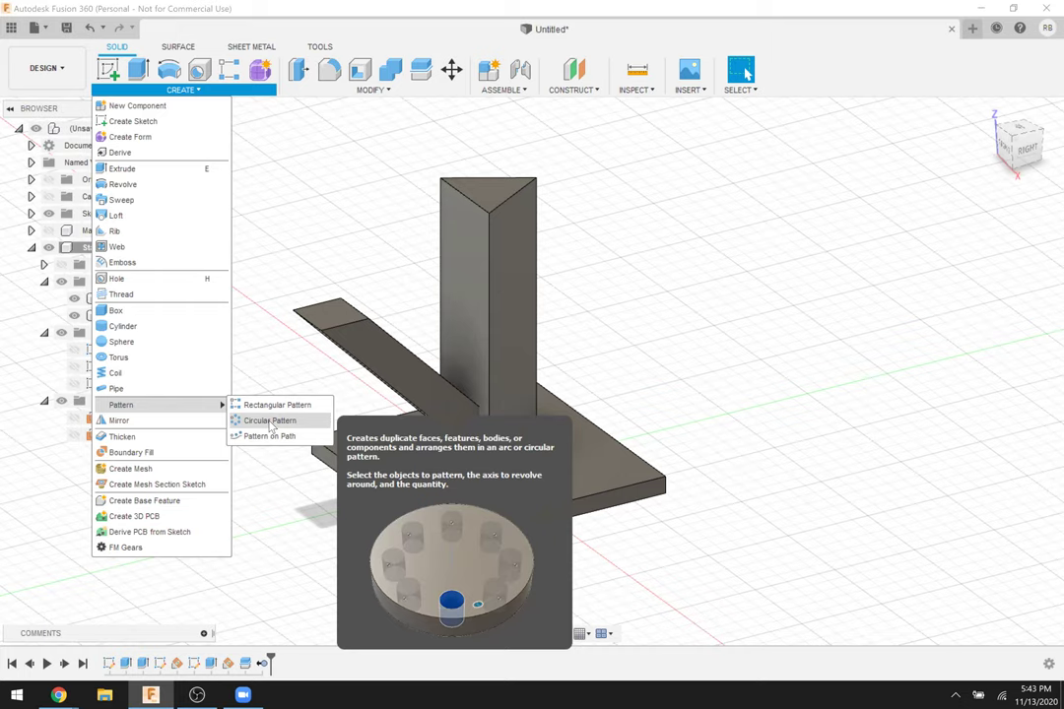
left_click(271, 424)
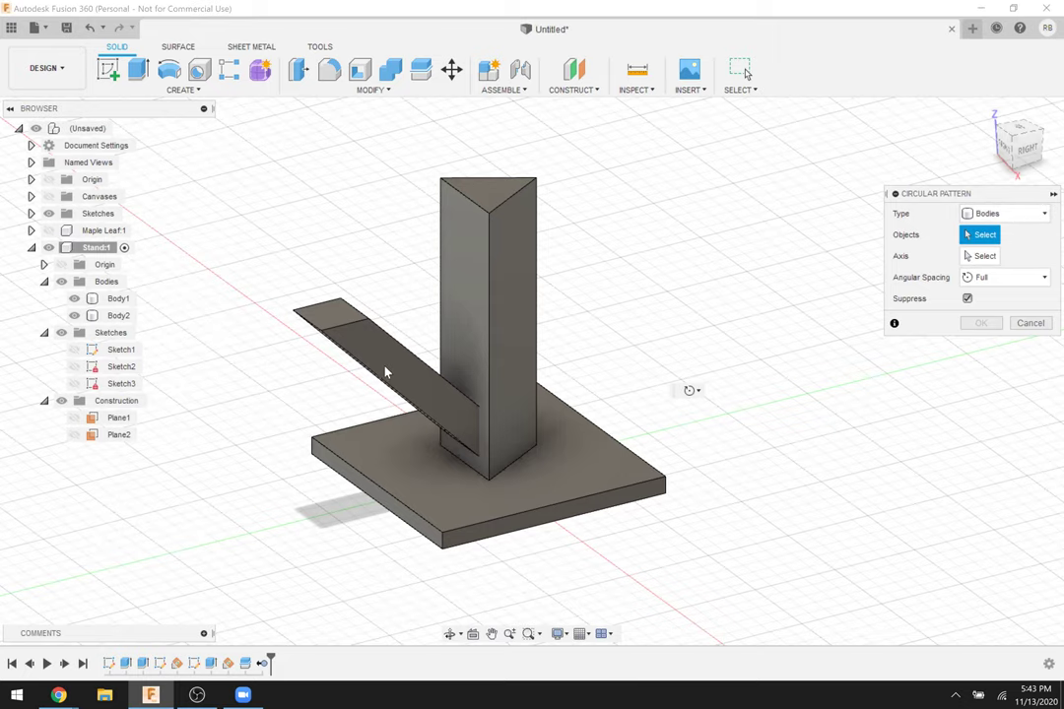
left_click(385, 372)
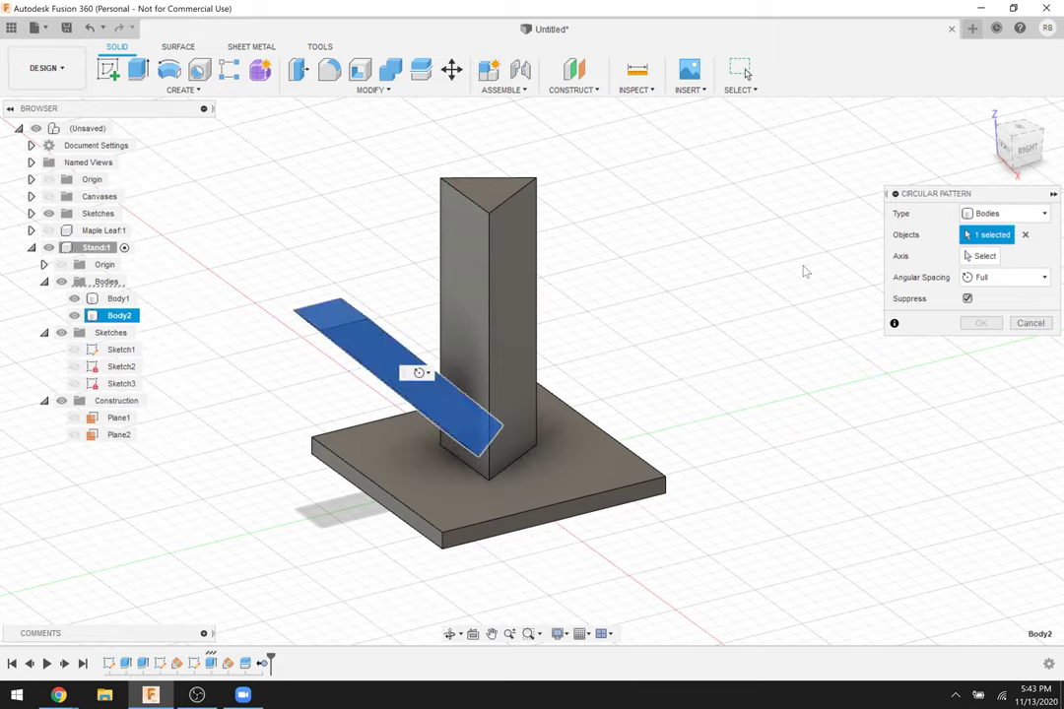
left_click(985, 257)
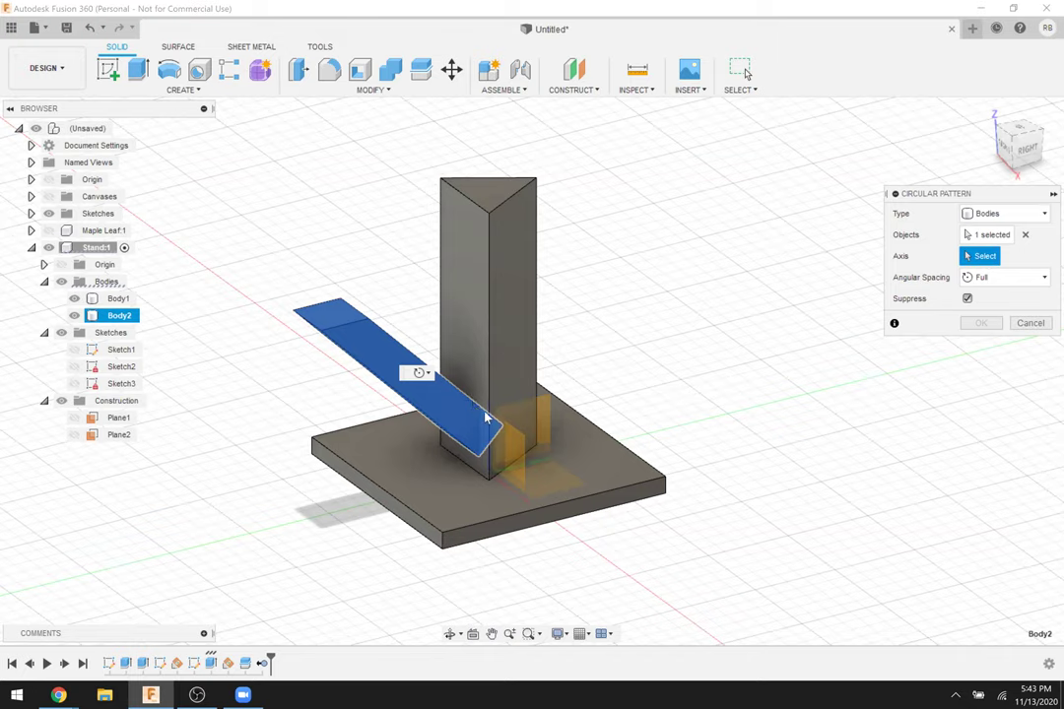
scroll(491, 455, "up", 2)
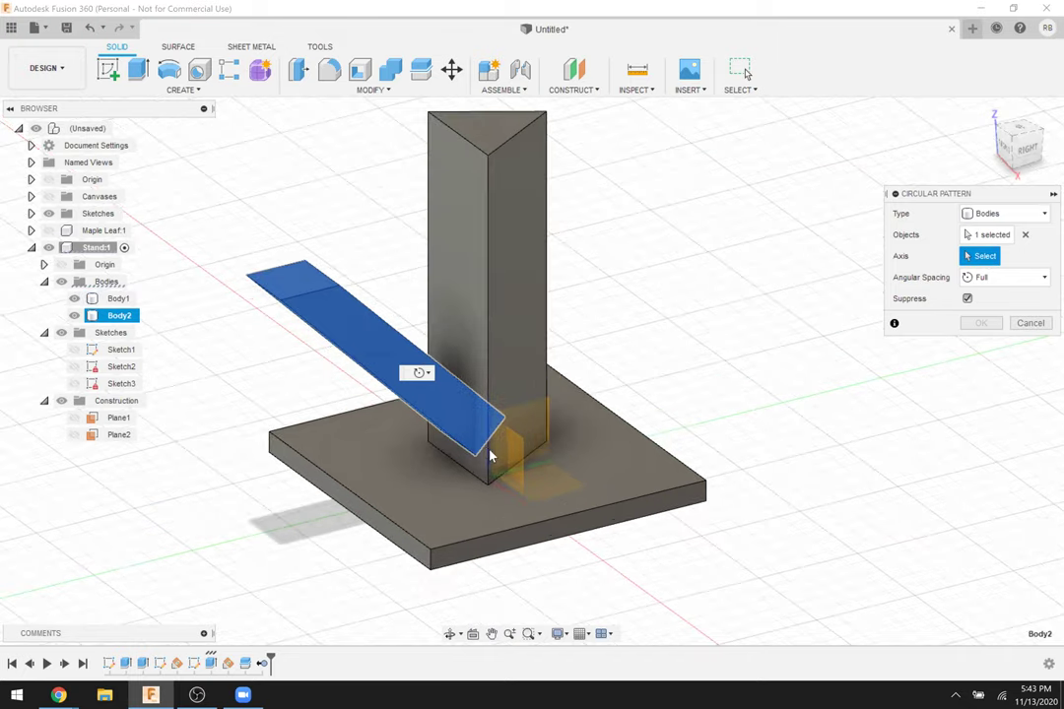
scroll(491, 455, "up", 1)
scroll(687, 393, "up", 1)
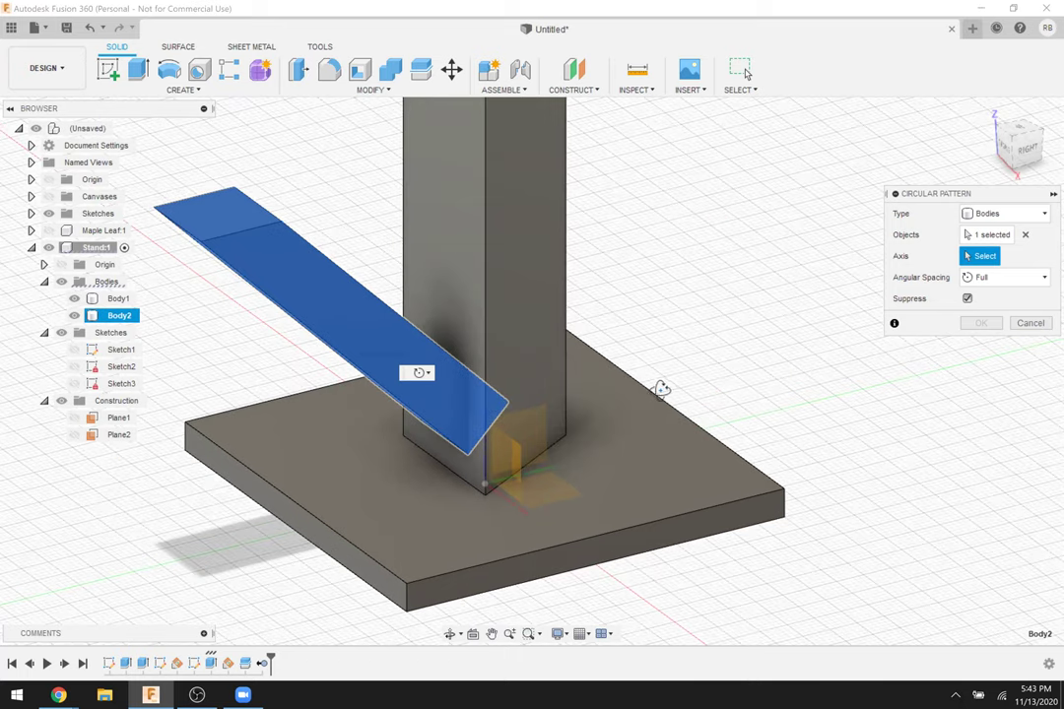
scroll(439, 411, "up", 1)
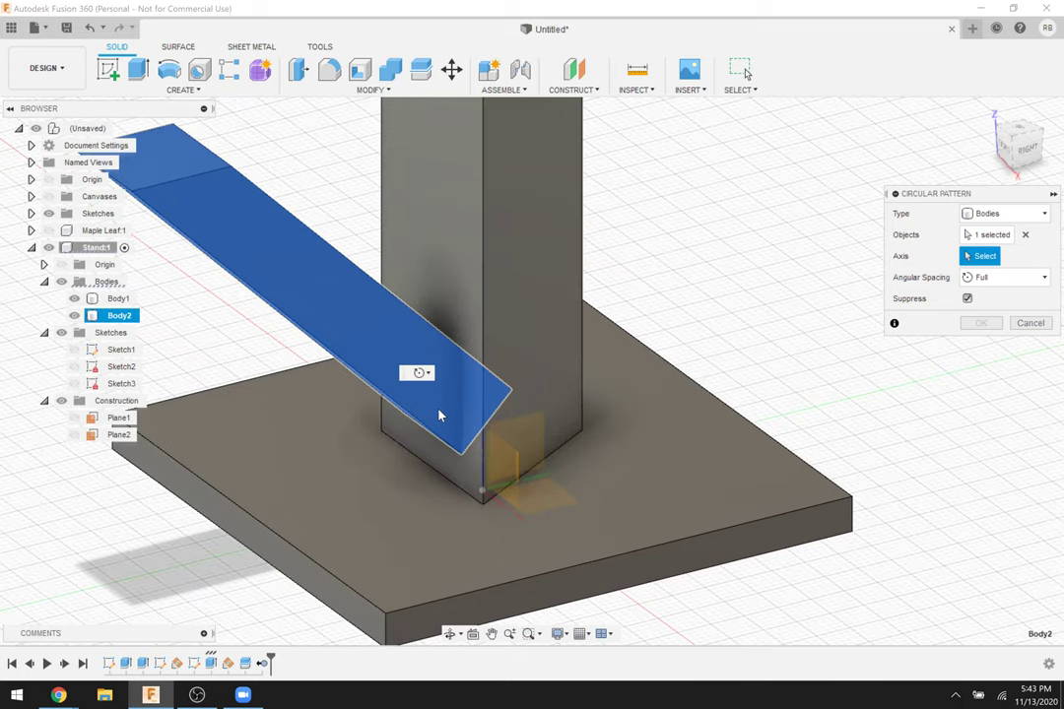
middle_click_drag(442, 405, 442, 408, "shift")
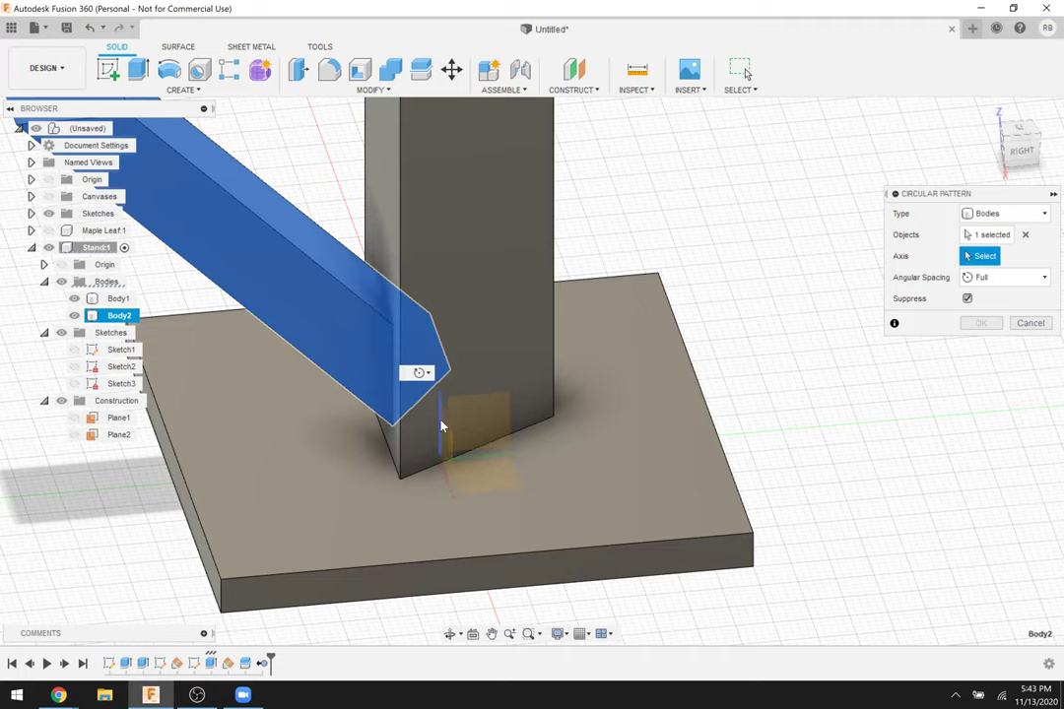
left_click(441, 425)
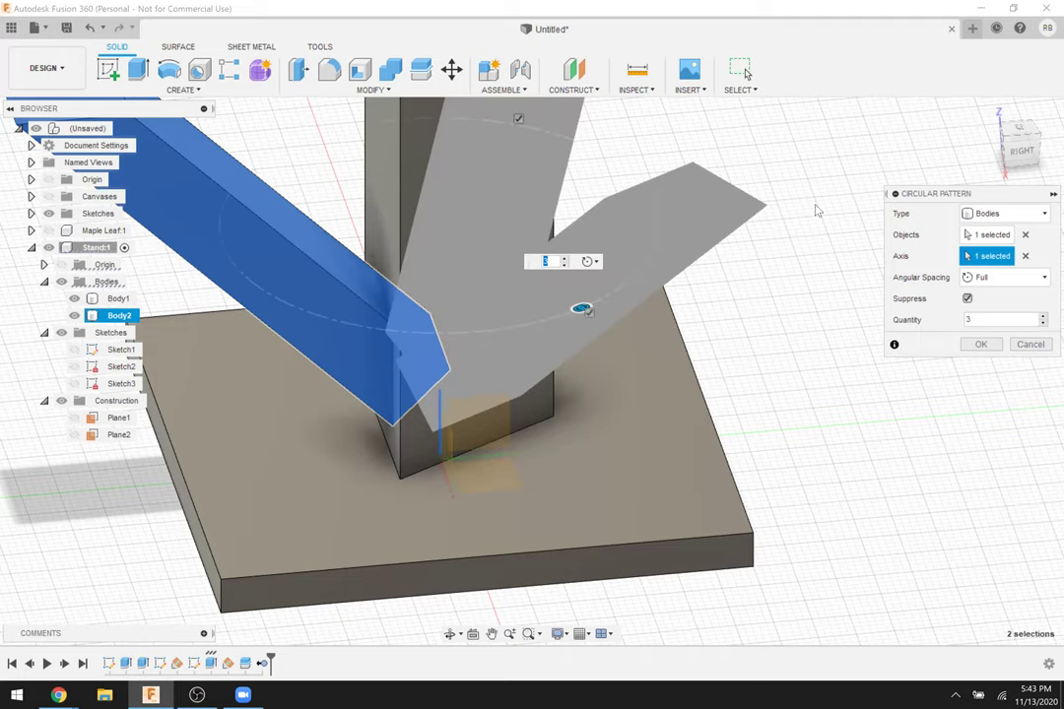
scroll(816, 212, "down", 2)
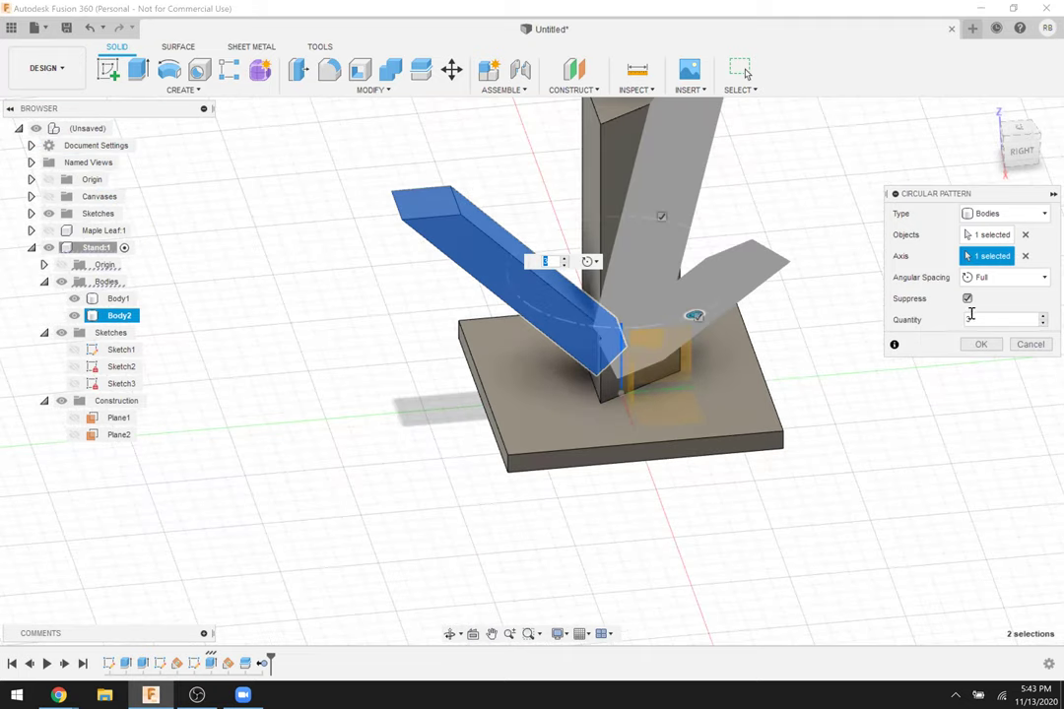
middle_click_drag(832, 214, 616, 374, "shift")
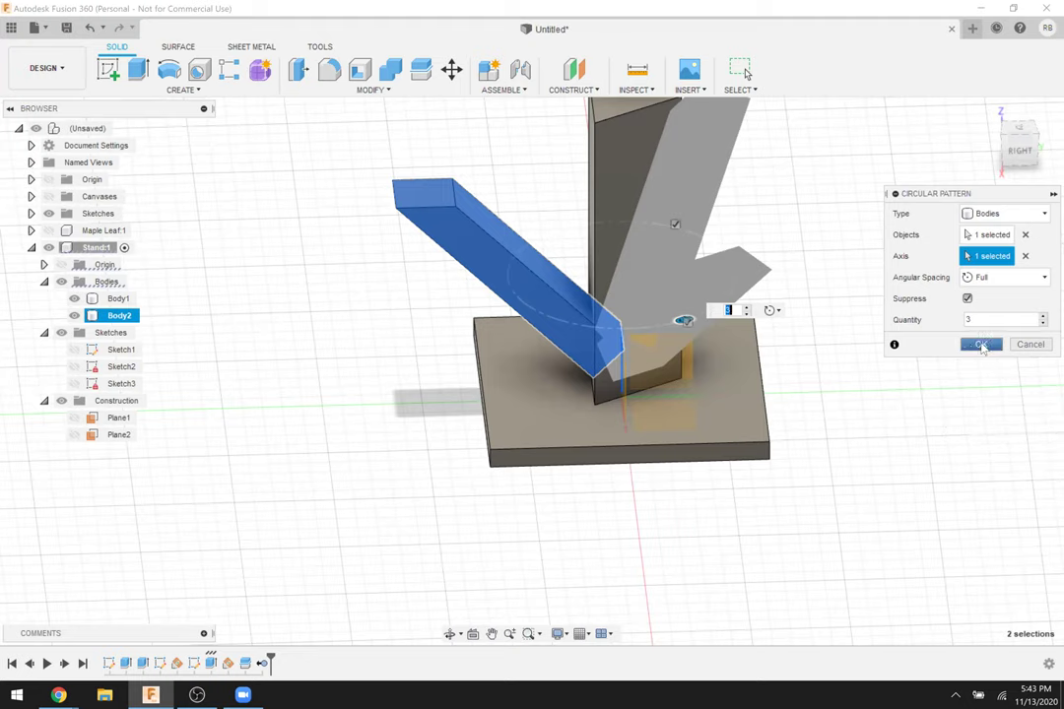
left_click(981, 344)
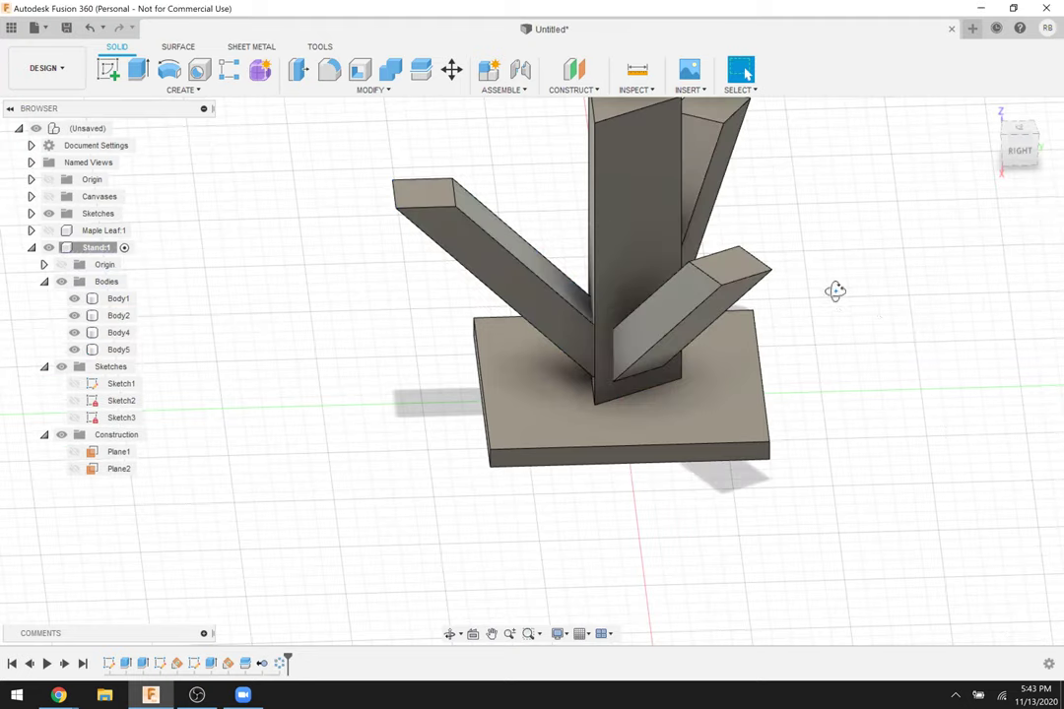
Move the patterned arm Body4 straight up along the post by 30 mm.
middle_click_drag(817, 285, 655, 558, "shift")
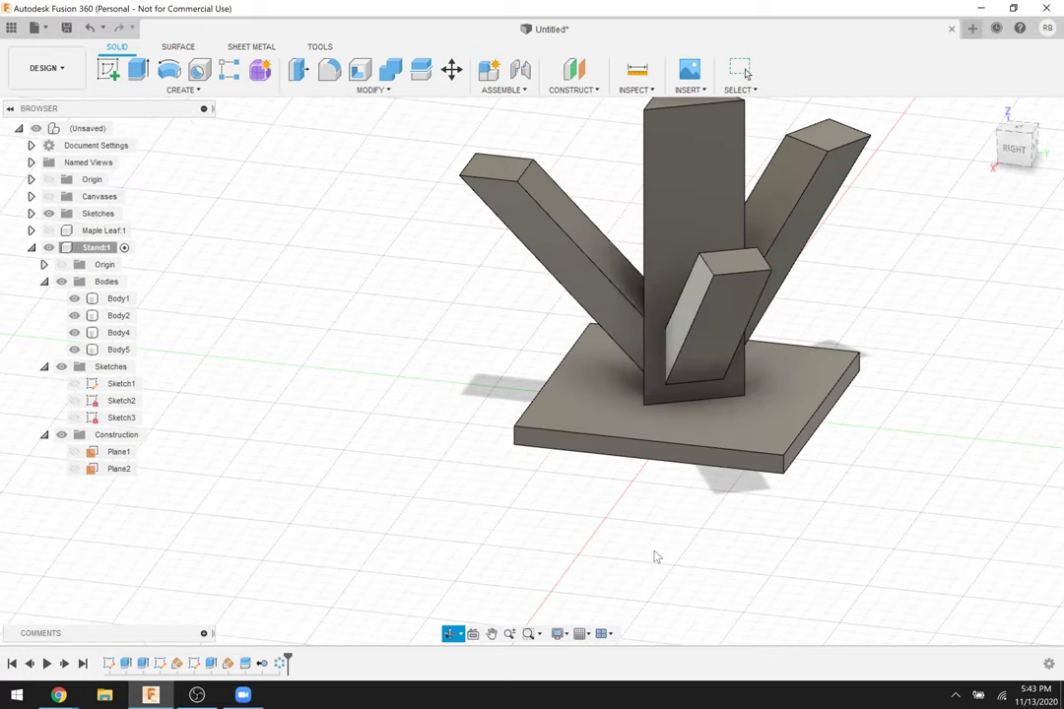
scroll(947, 360, "up", 1)
key("Escape")
scroll(805, 434, "up", 3)
middle_click_drag(812, 439, 822, 437)
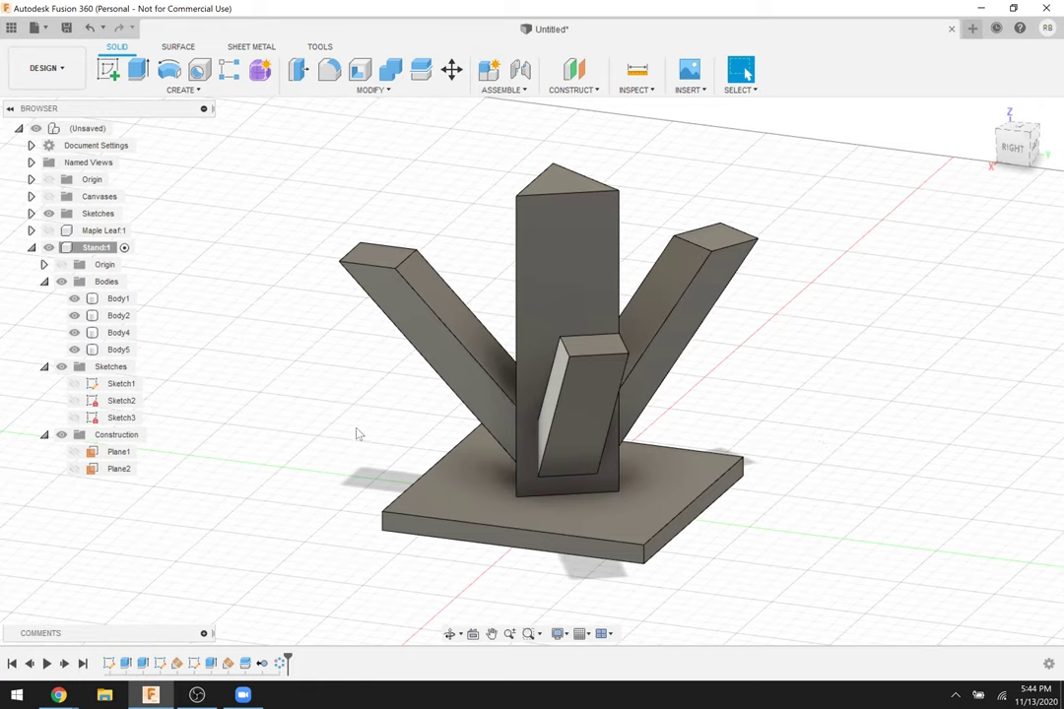
key("m")
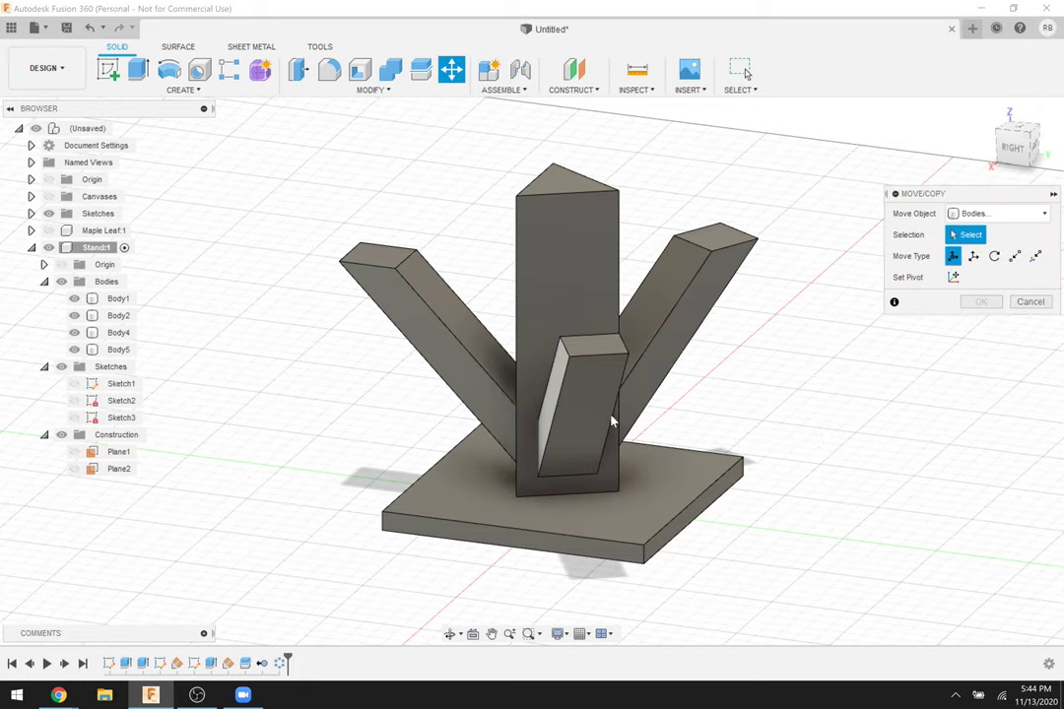
left_click(551, 414)
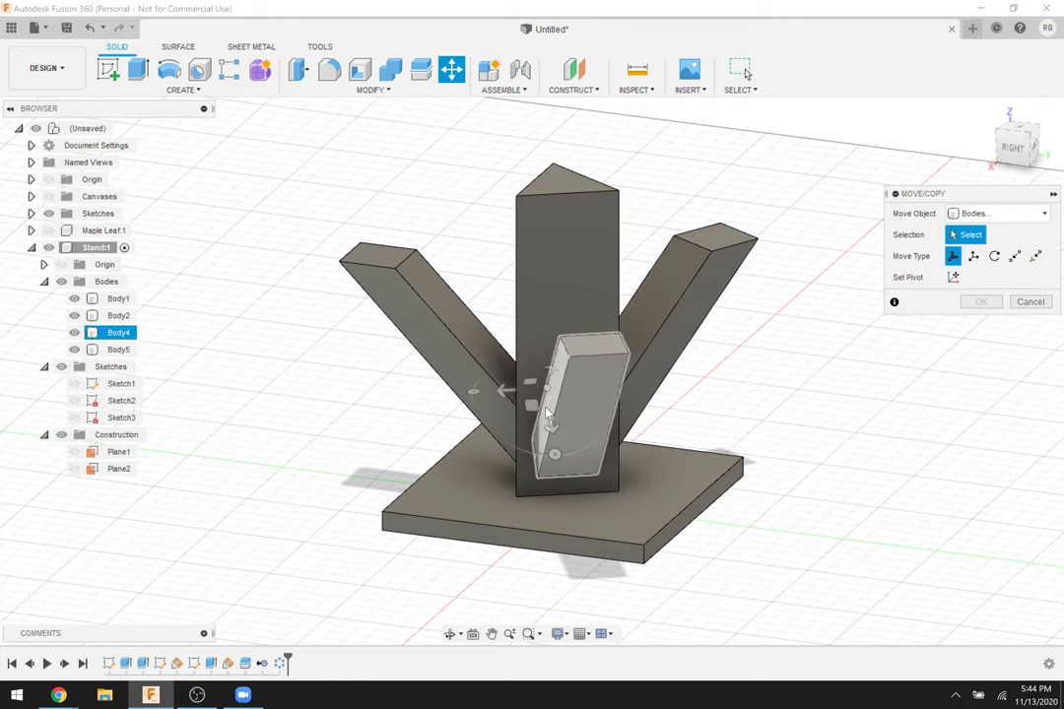
left_click(609, 404)
middle_click_drag(607, 404, 640, 387, "shift")
left_click(640, 387)
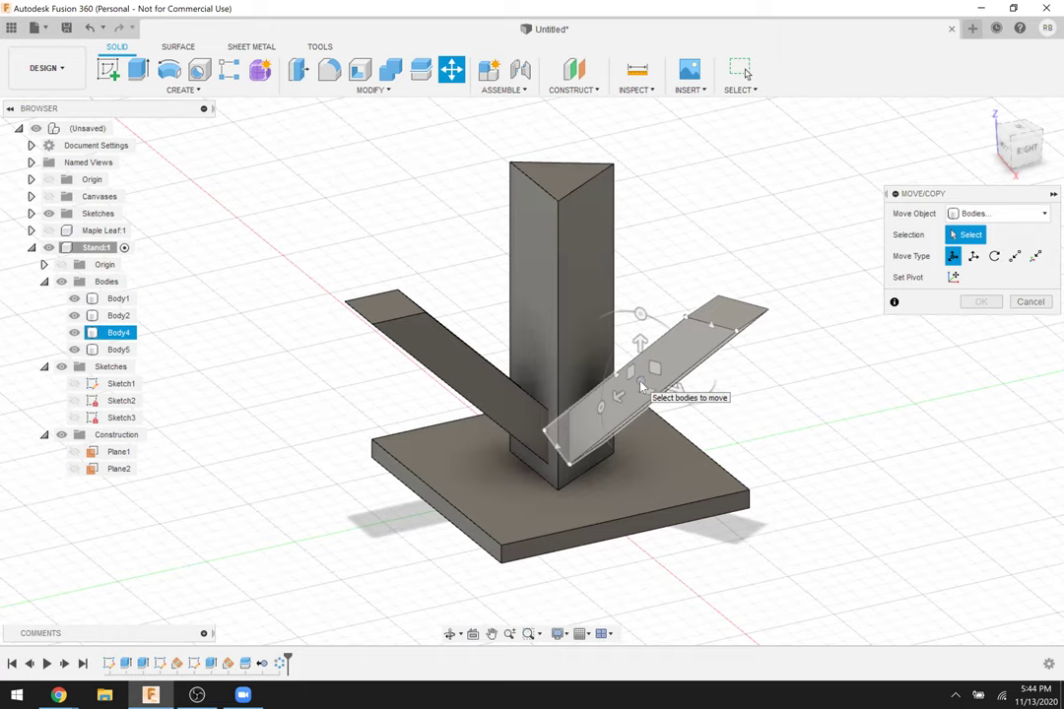
left_click(640, 387)
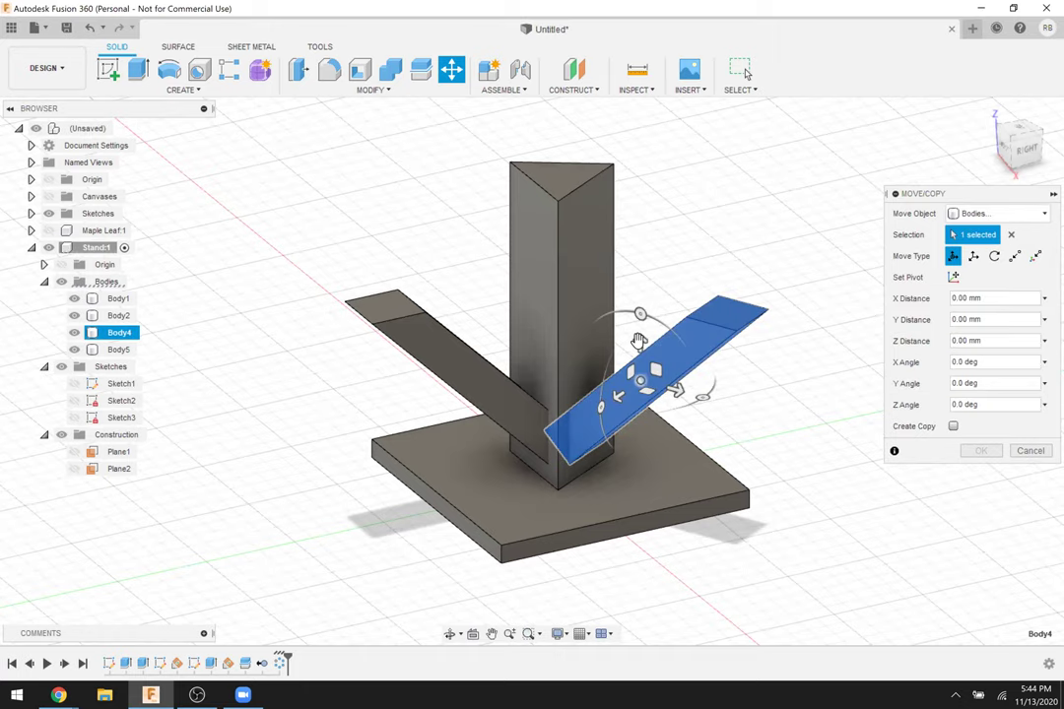
left_click(640, 341)
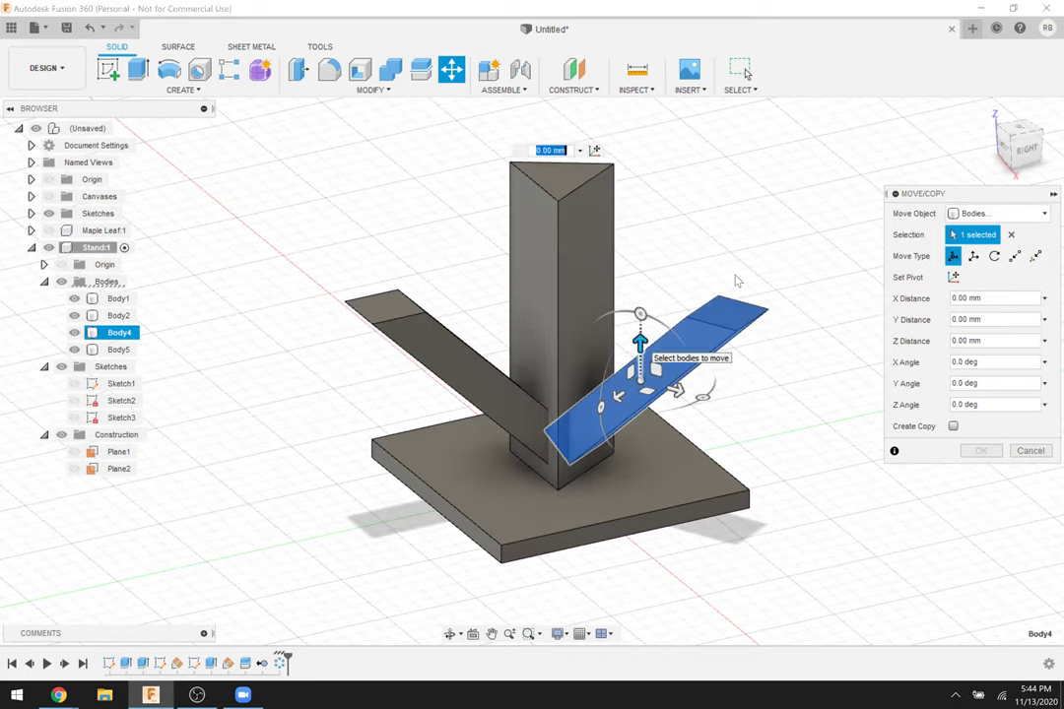
type("30")
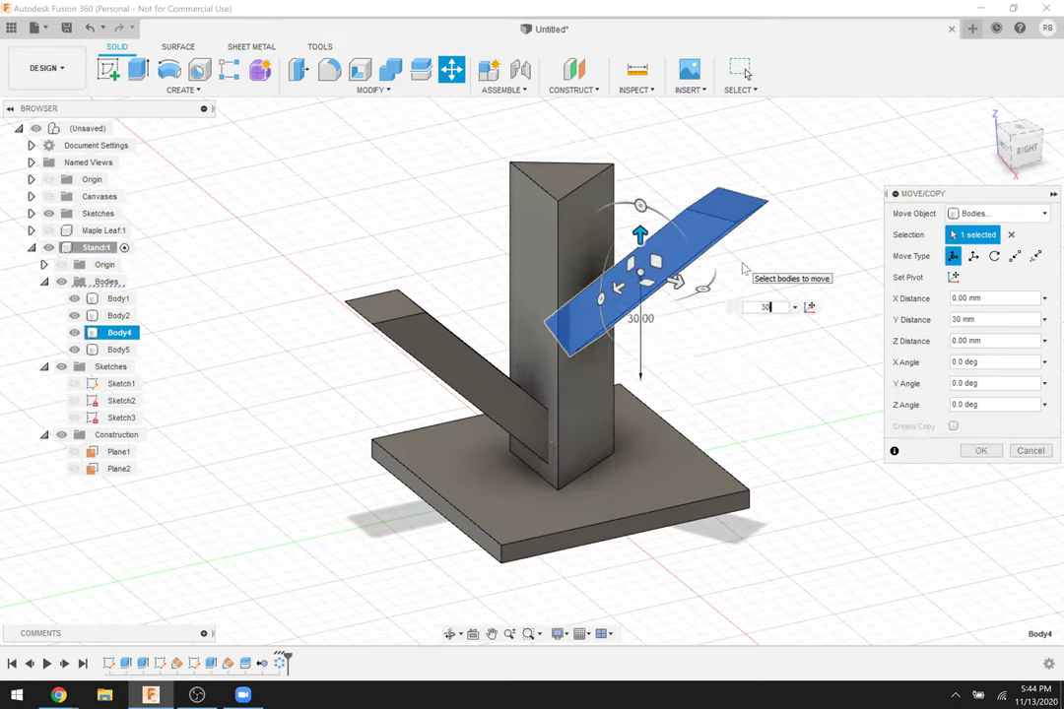
key("Return")
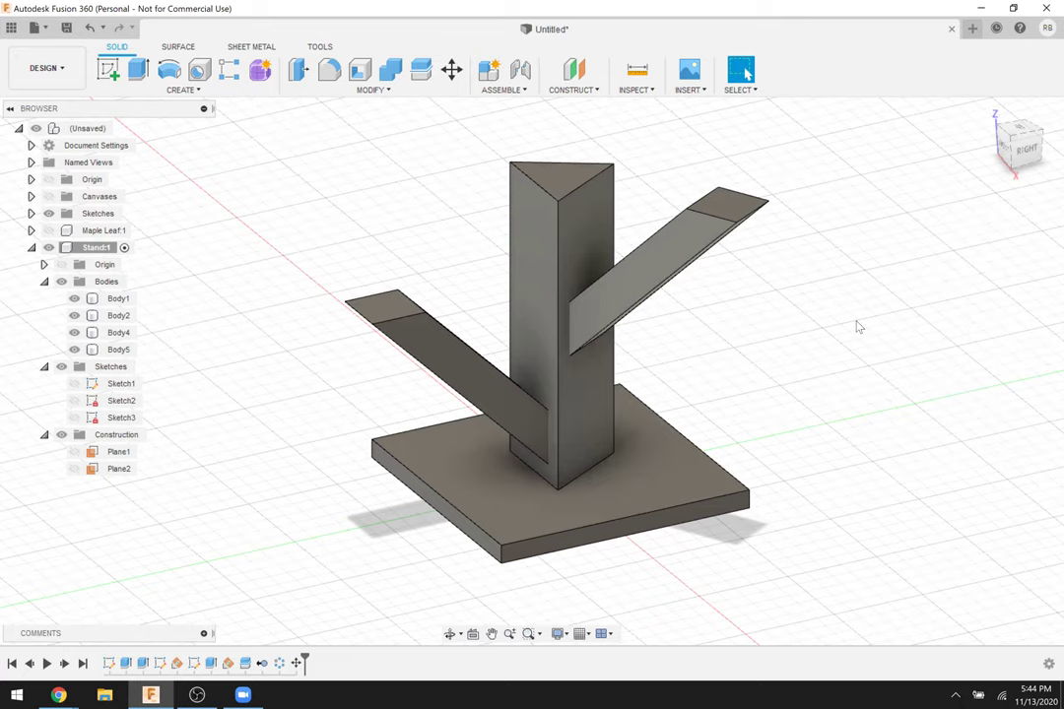
Move the other patterned arm, Body5, straight up along the post by 60 mm.
middle_click_drag(856, 300, 653, 373, "shift")
left_click(653, 373)
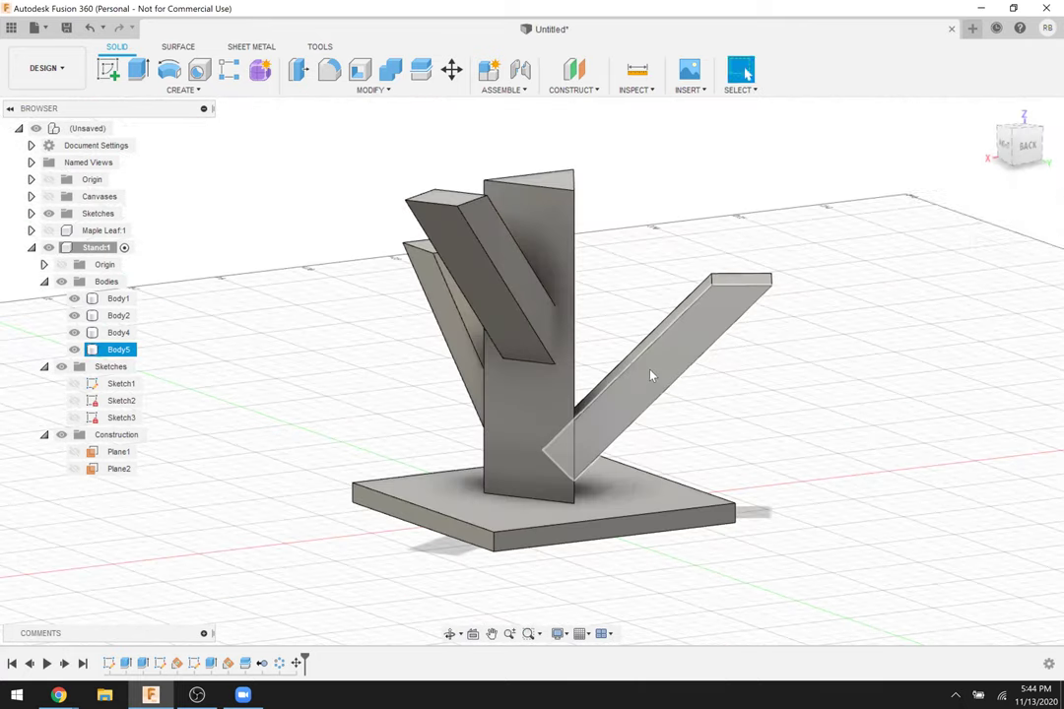
key("m")
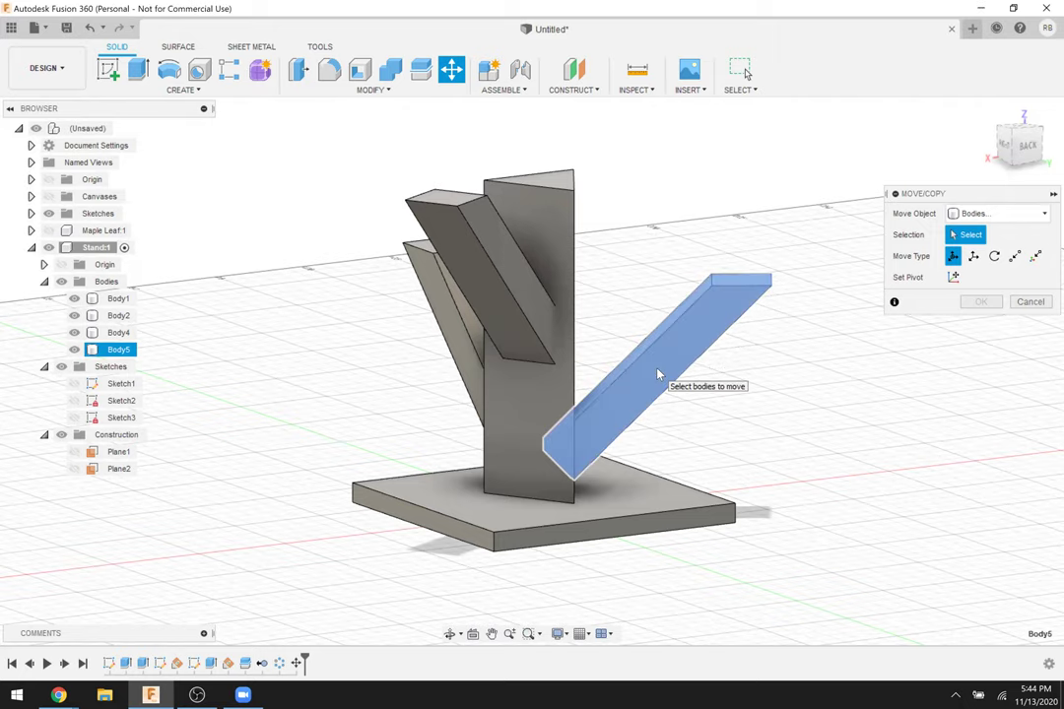
left_click(658, 375)
type("6")
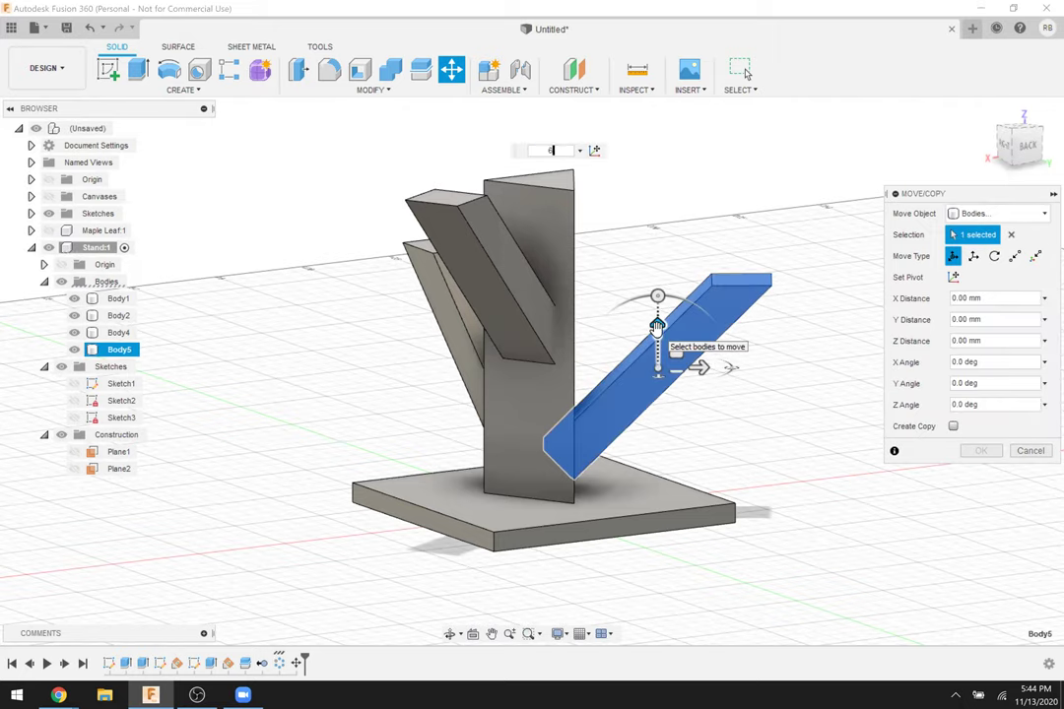
type("0")
key("Return")
key("Return")
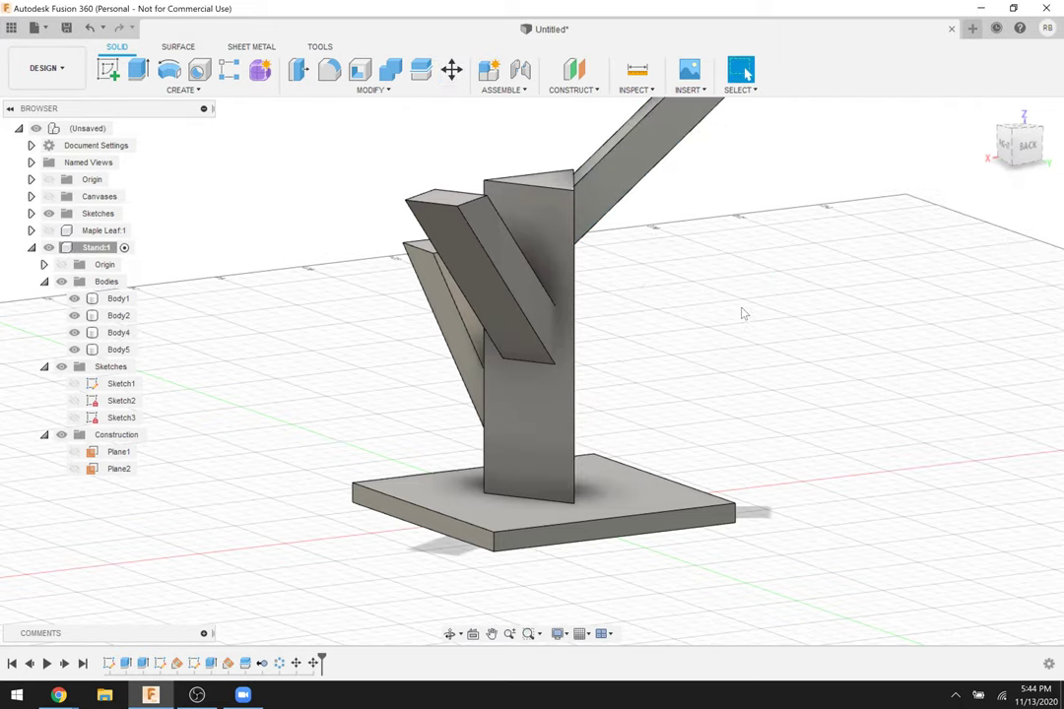
Examine the staggered arms around the post from several angles, including the lowest arm from above.
left_click_drag(733, 259, 287, 565)
key("Escape")
scroll(325, 527, "down", 1)
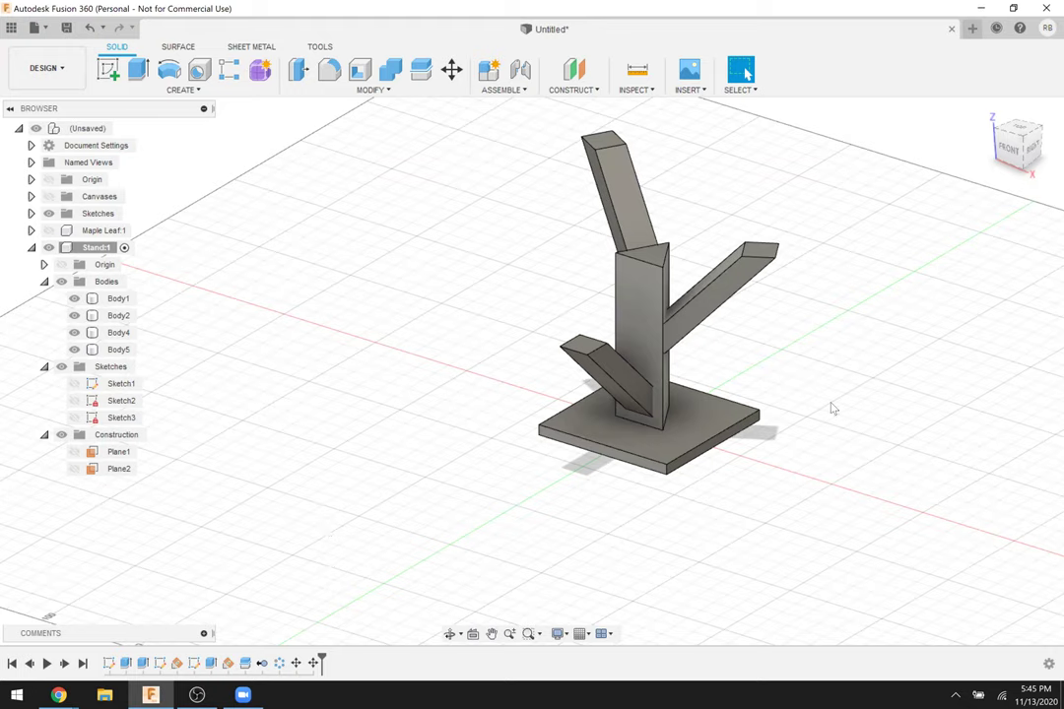
scroll(848, 370, "up", 1)
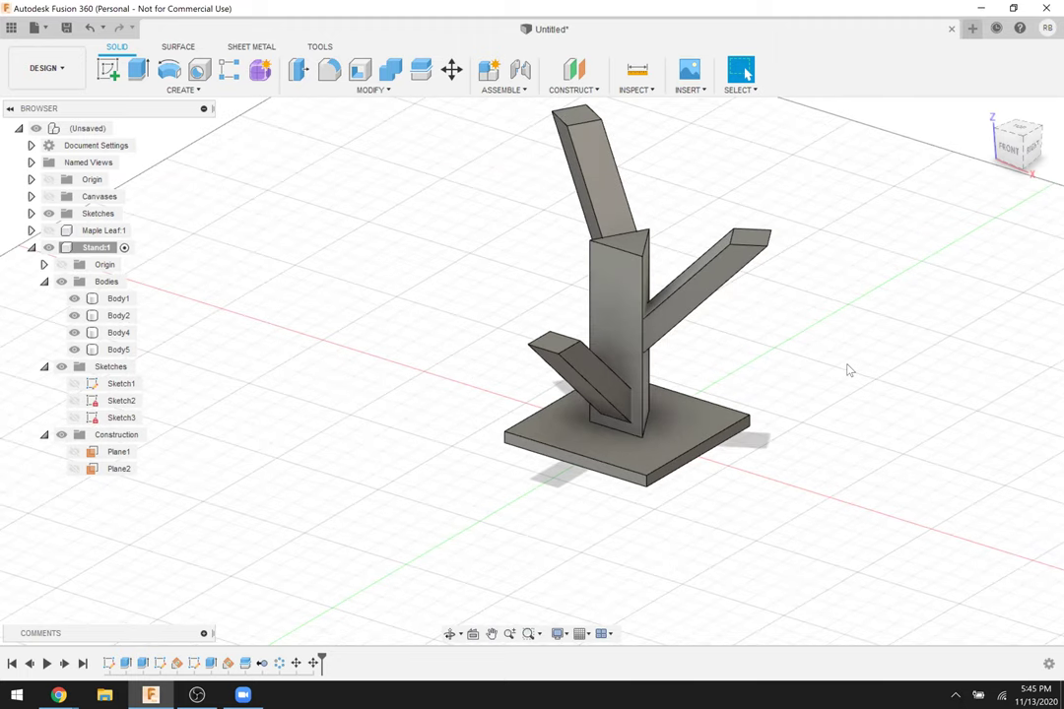
scroll(848, 370, "up", 2)
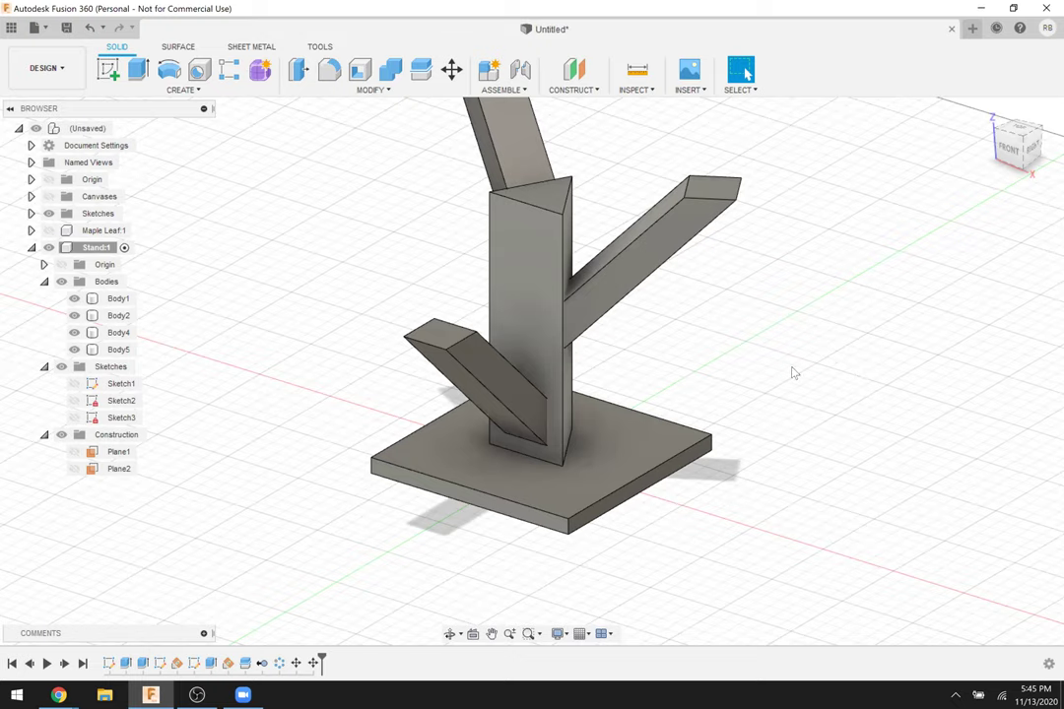
key("F4")
left_click_drag(790, 389, 582, 498)
key("Escape")
left_click(581, 503)
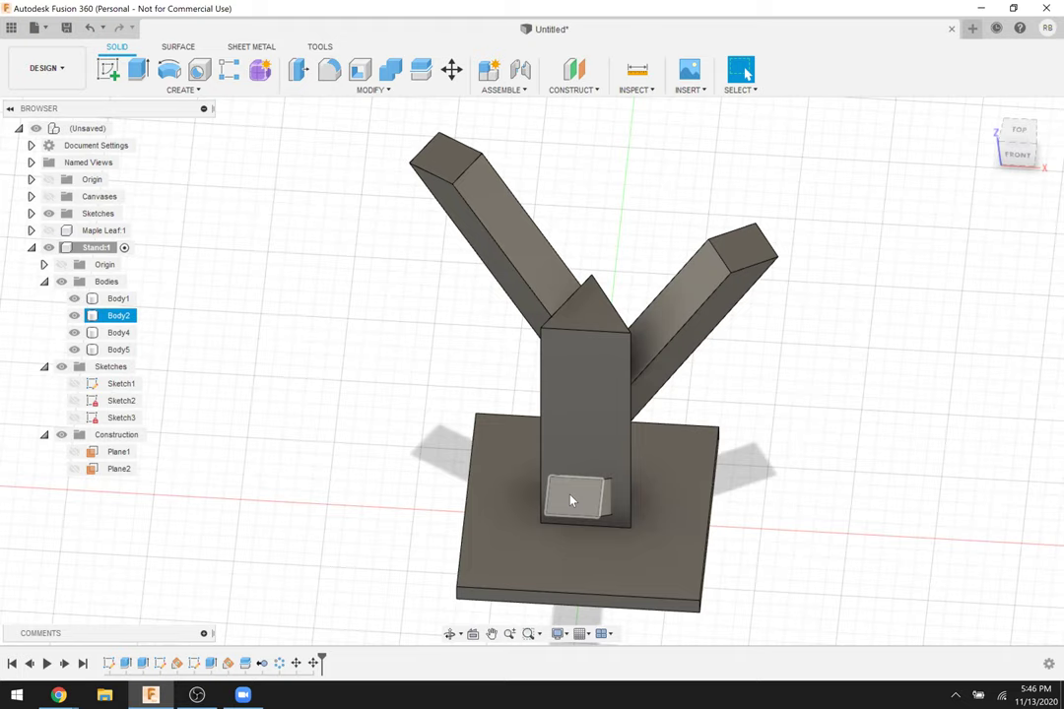
Roll the design history back to just before the circular pattern so only the original slanted arm remains on the post.
key("Escape")
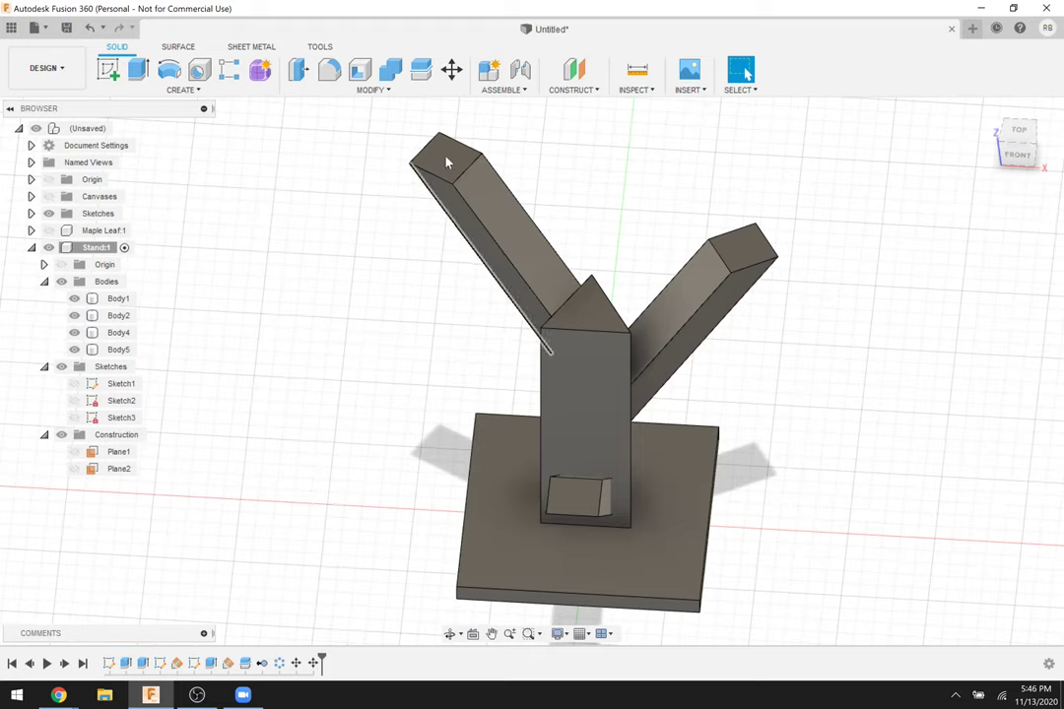
key("F4")
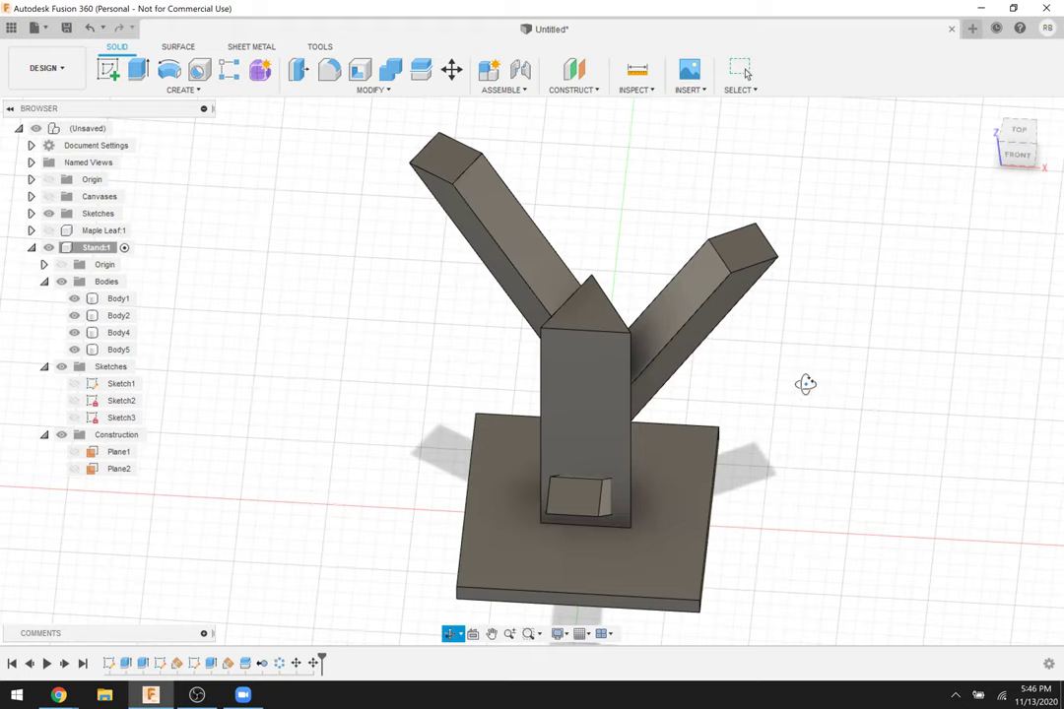
mouse_move(801, 380)
left_mouse_down()
mouse_move(812, 380)
mouse_move(497, 137)
left_mouse_up()
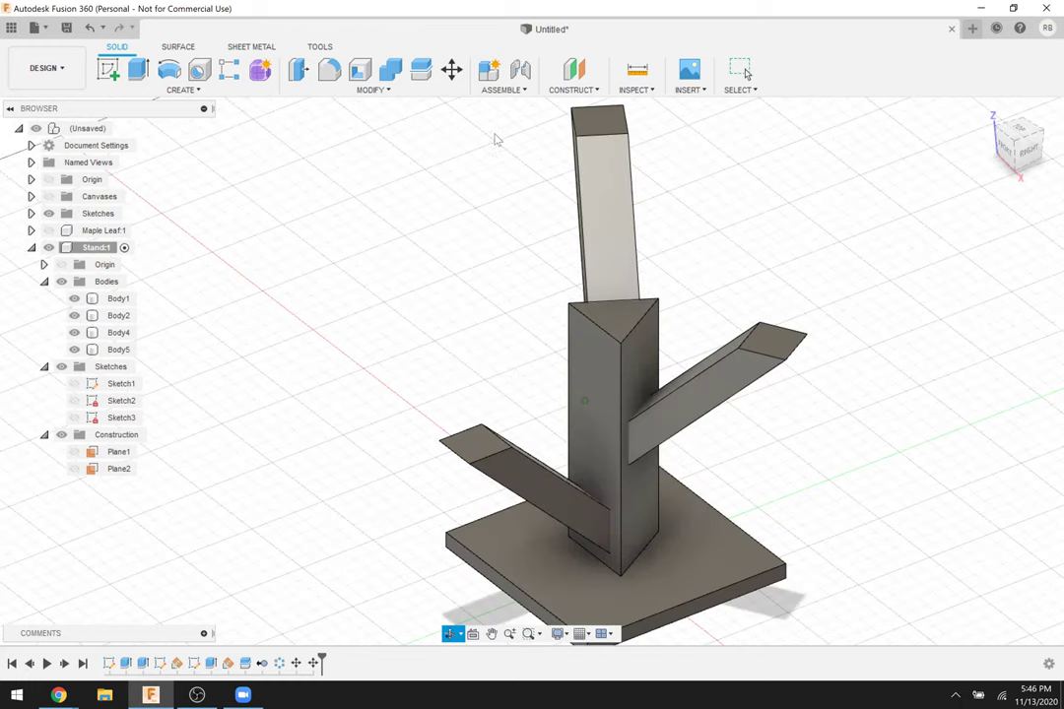
left_click_drag(754, 310, 709, 314)
key("Escape")
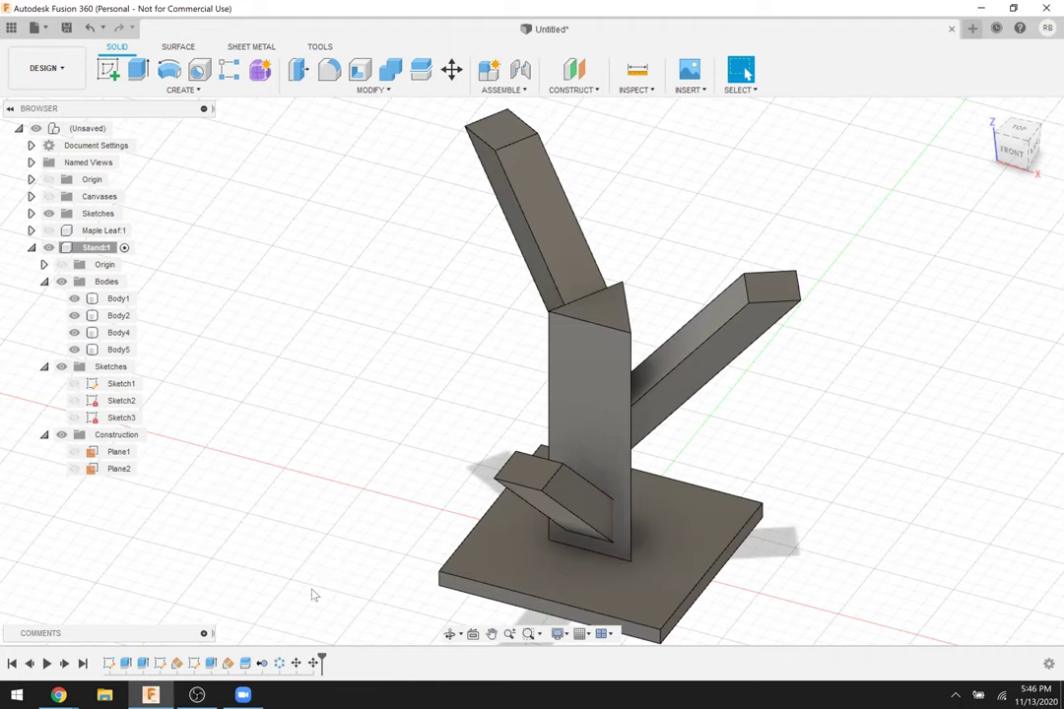
left_click_drag(321, 660, 271, 660)
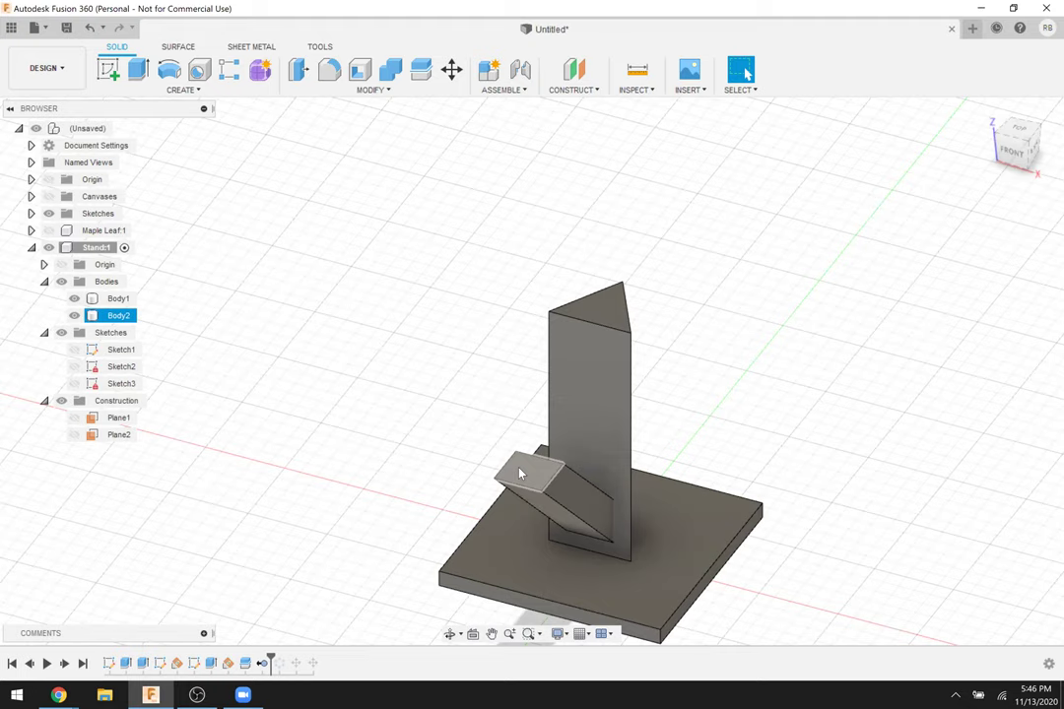
Start a sketch on the slanted arm's end face and draw two construction lines across it, running parallel to the arm's length.
left_click(98, 61)
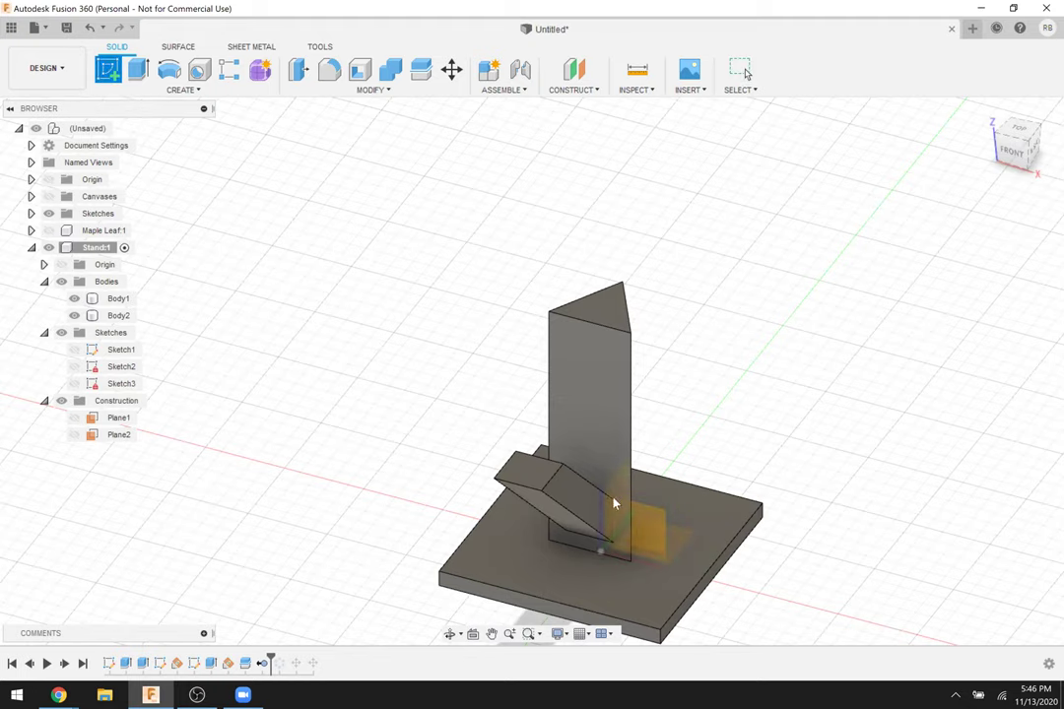
left_click(529, 476)
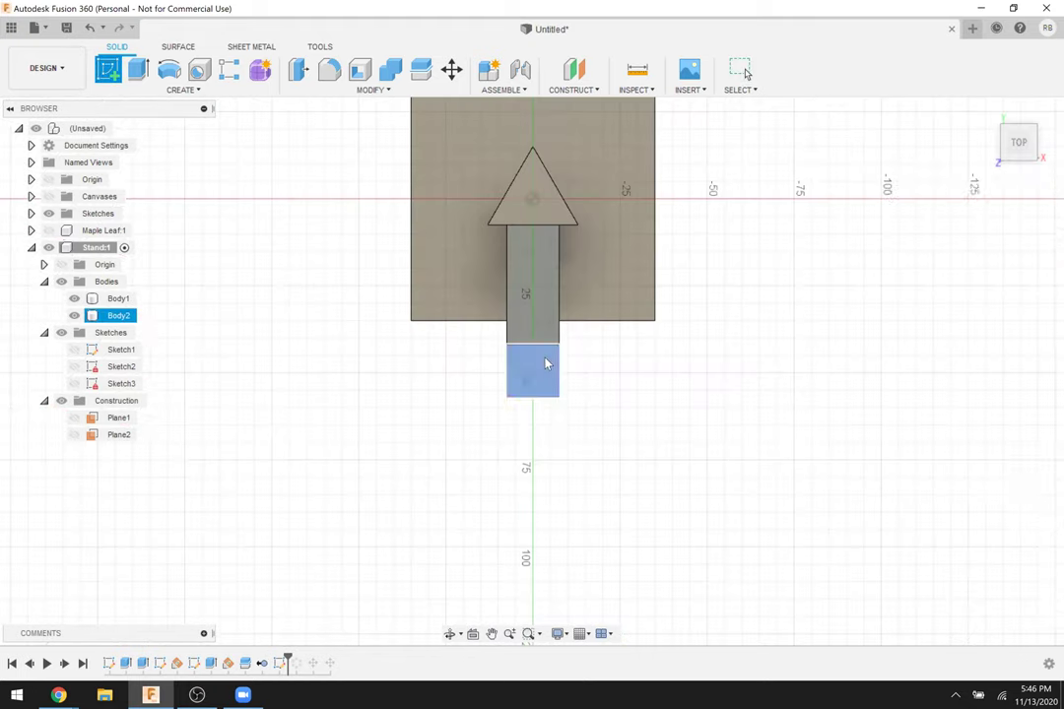
scroll(574, 352, "up", 3)
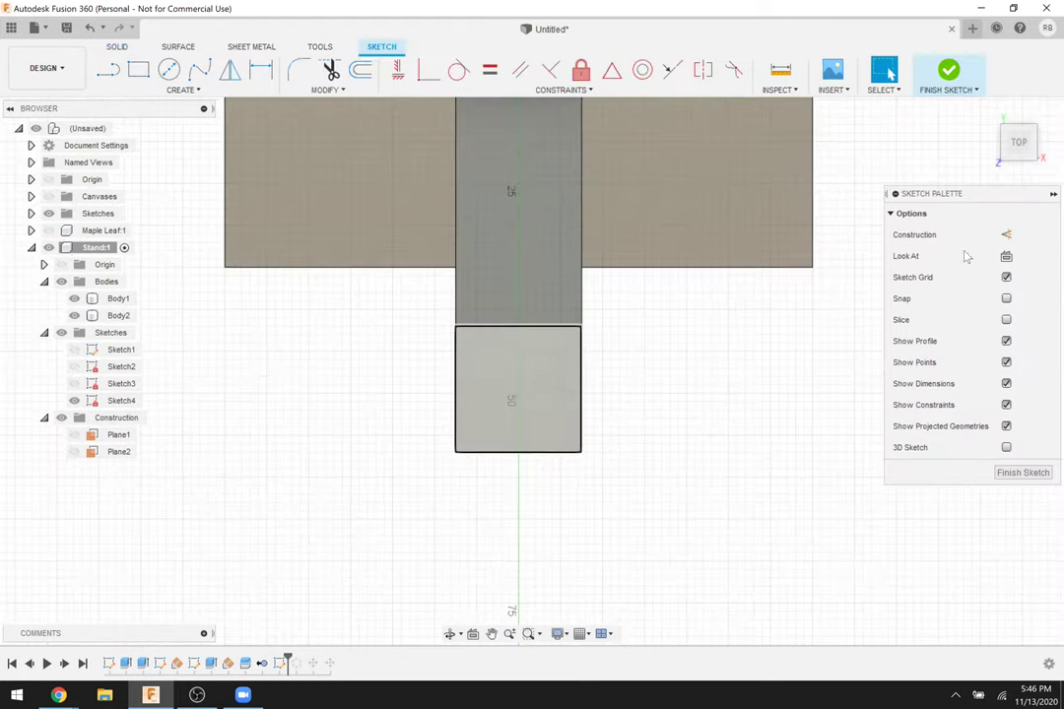
key("l")
key("x")
left_click(552, 315)
left_click(553, 486)
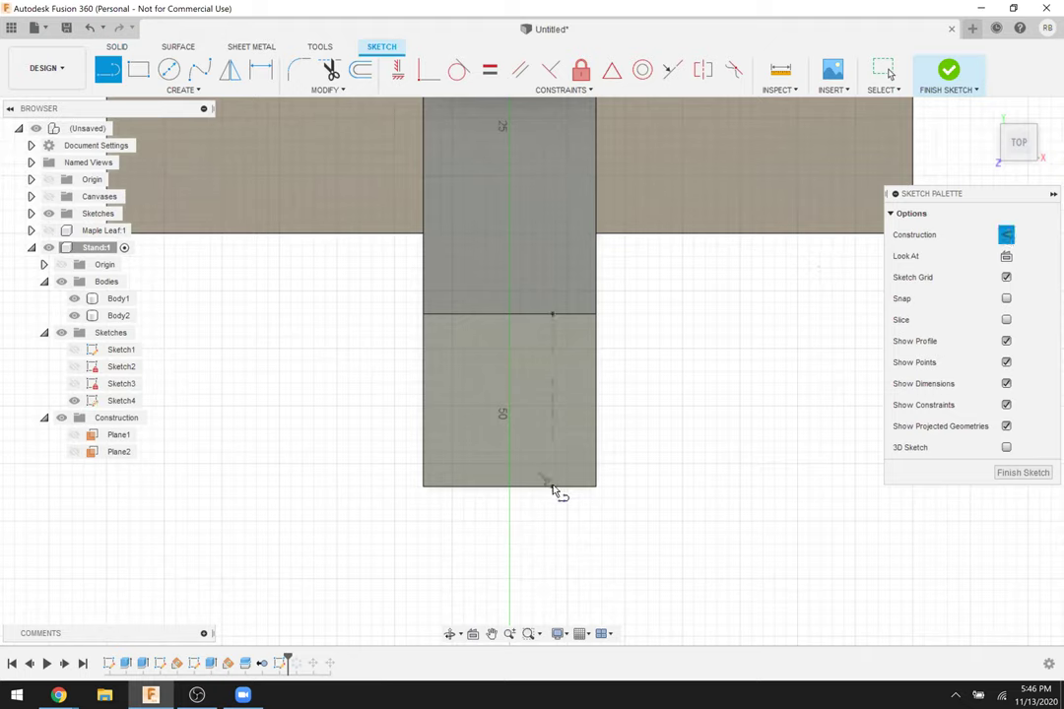
left_click(467, 317)
left_click(468, 487)
Add two construction lines across the width of the arm's end face, forming a crossing grid with the lengthwise lines.
left_click(424, 368)
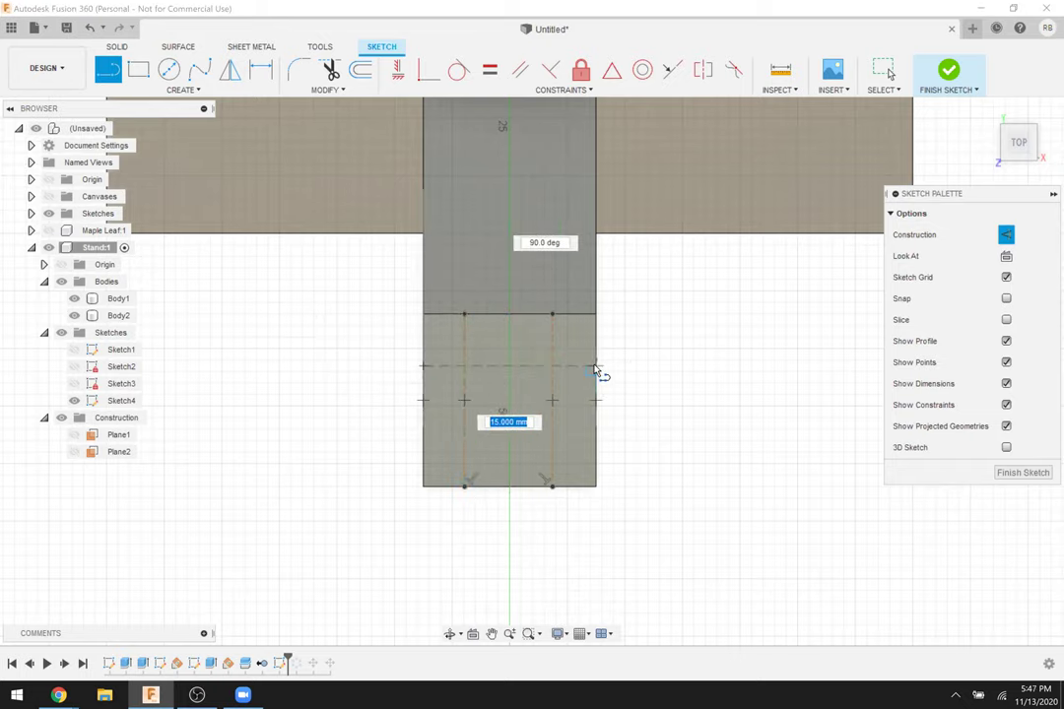
left_click(595, 366)
left_click(425, 439)
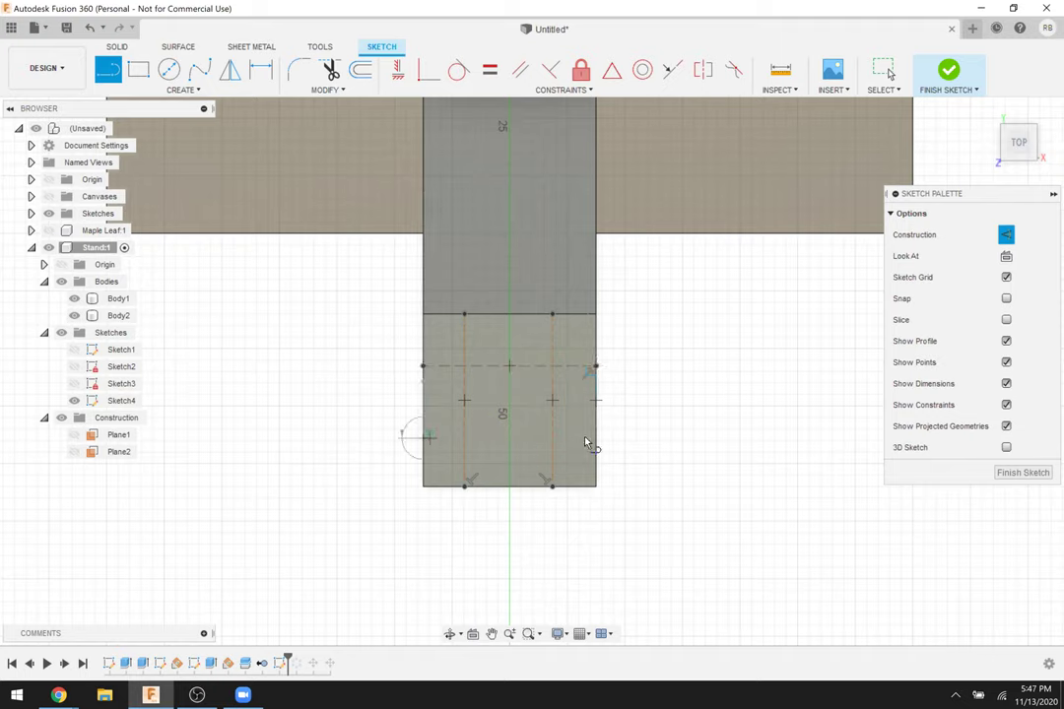
double_click(596, 439)
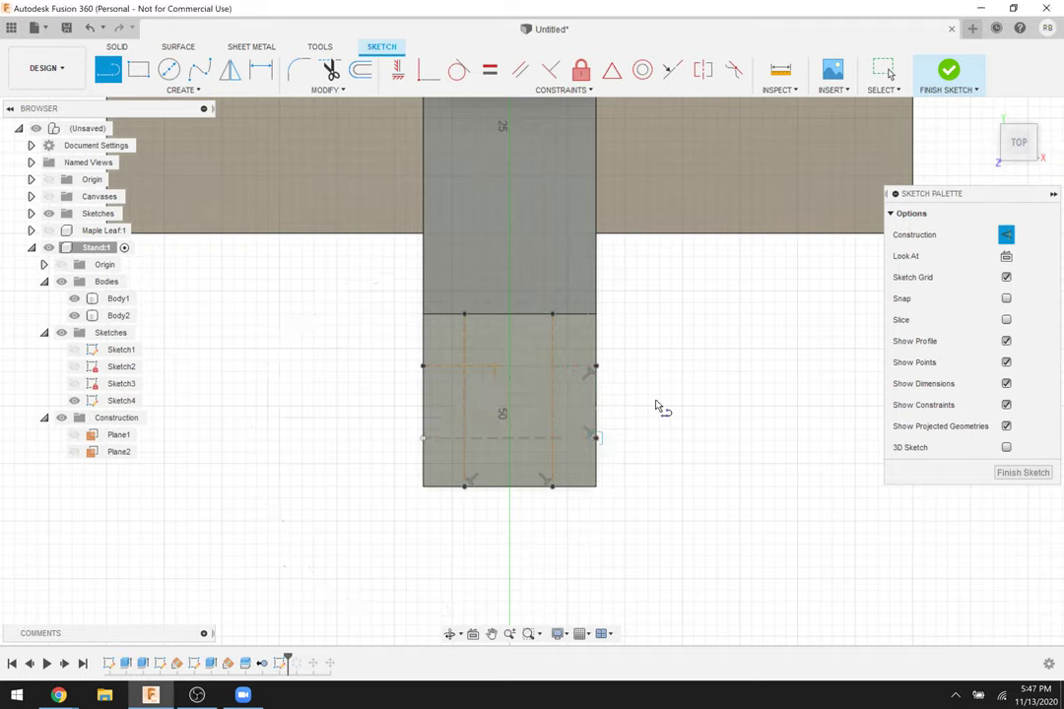
key("Escape")
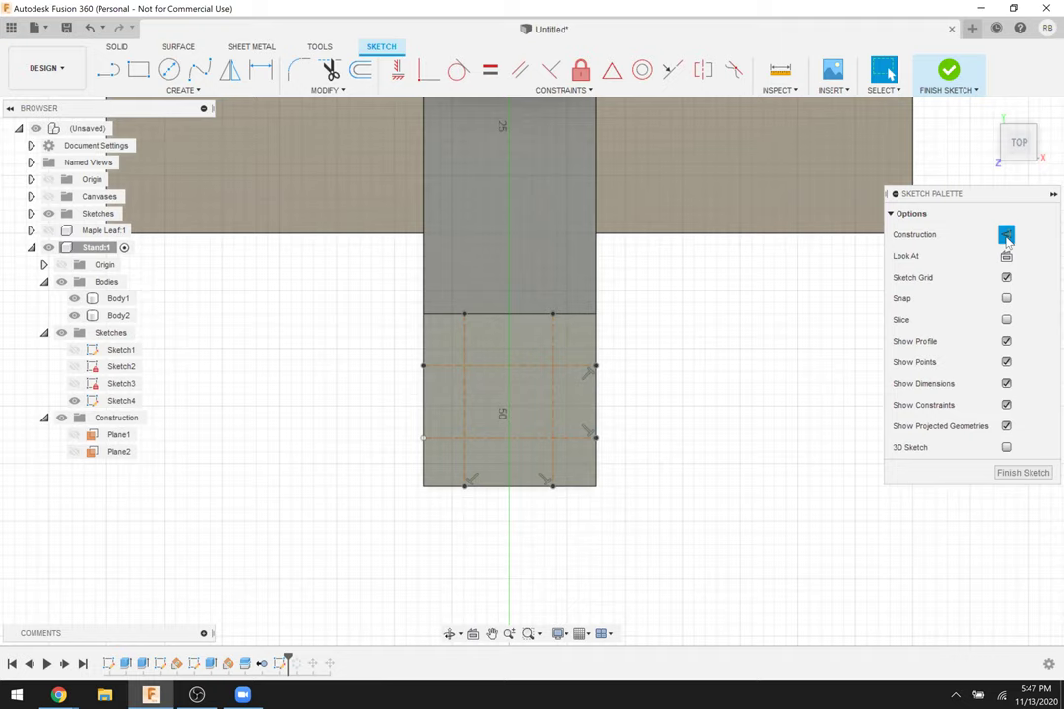
Dimension the two widthwise construction lines 4 mm from the end face's nearest parallel edges.
left_click(542, 367)
left_click(542, 316)
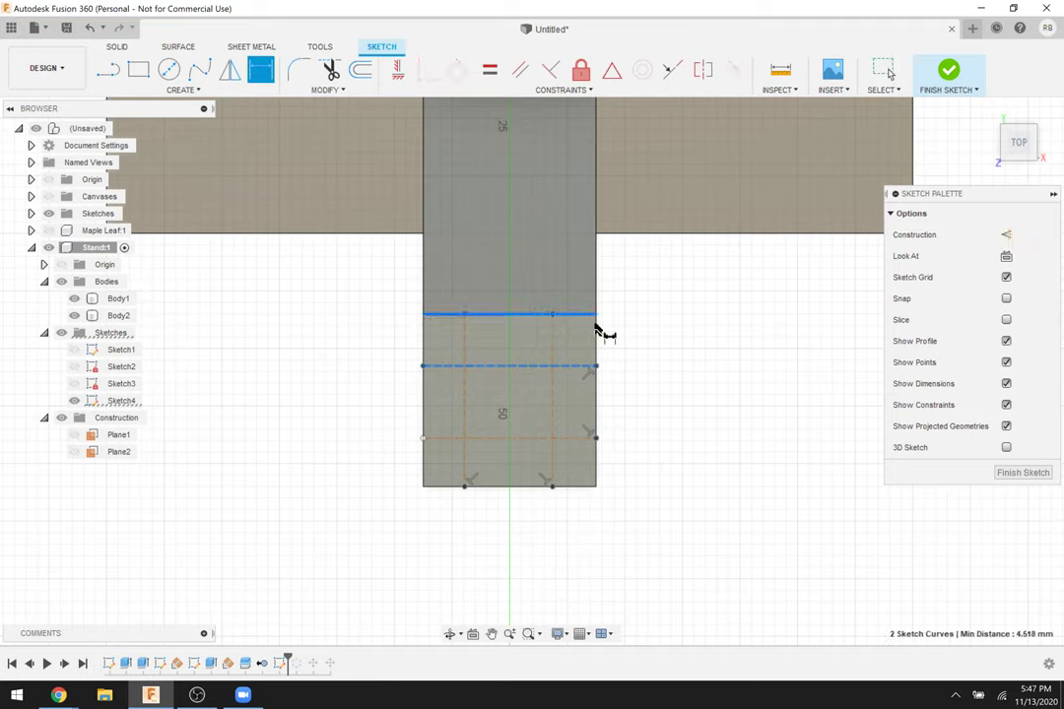
left_click(654, 338)
type("4")
key("Return")
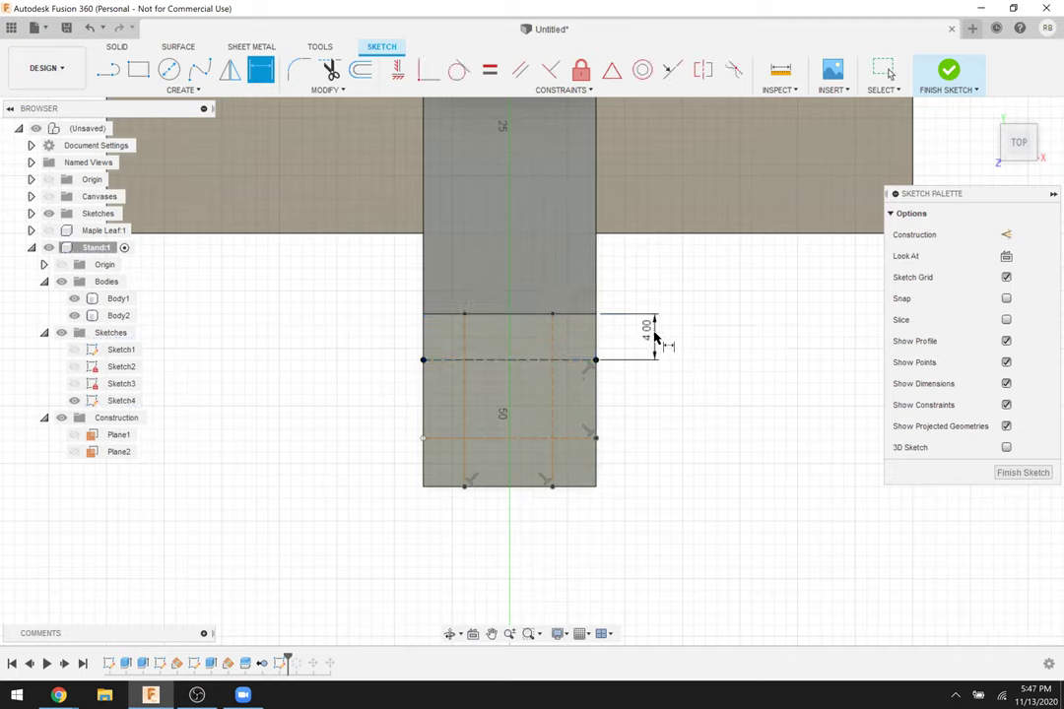
left_click(542, 438)
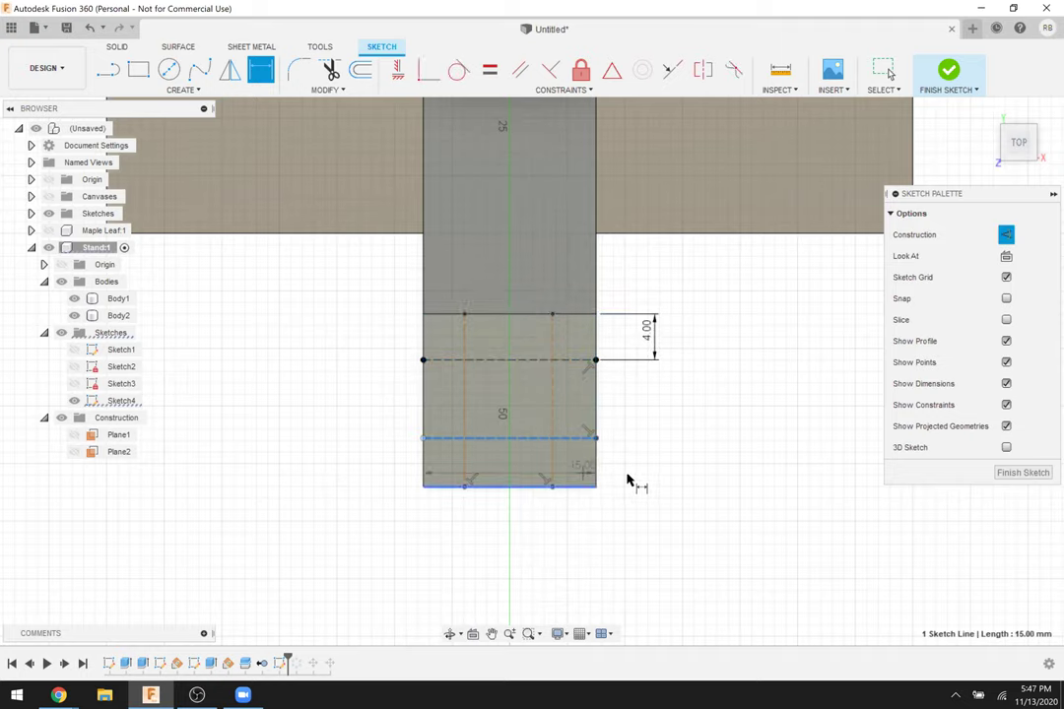
left_click(591, 485)
left_click(650, 477)
type("4")
key("Return")
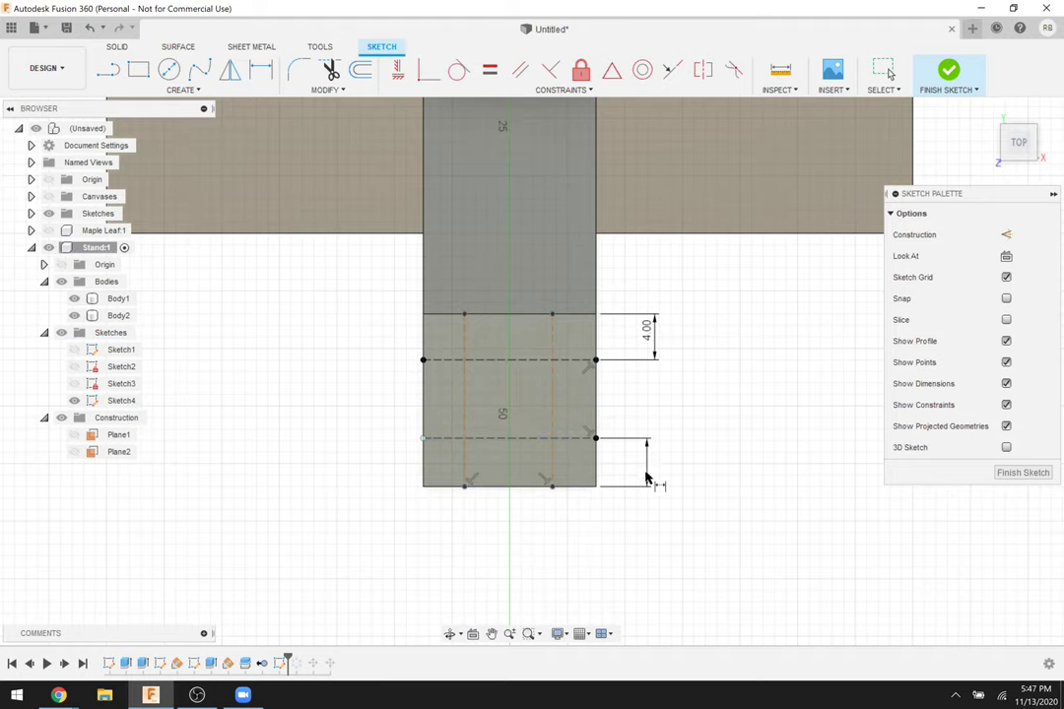
Dimension the two lengthwise construction lines 4 mm from the side edges of the end face.
left_click(464, 414)
left_click(424, 410)
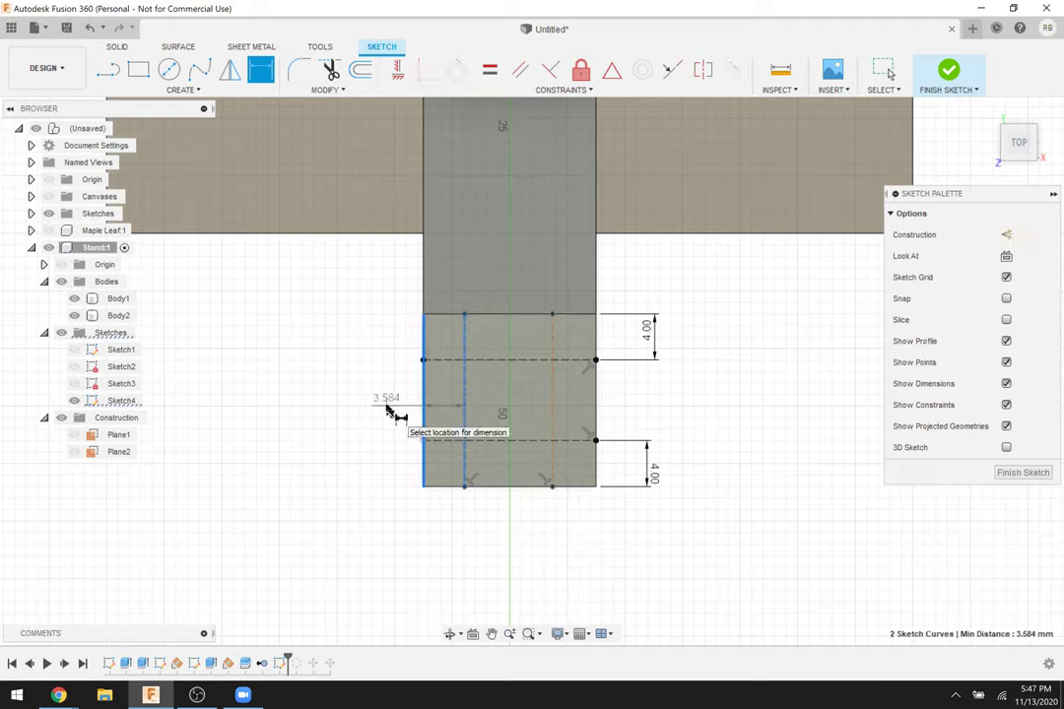
left_click(438, 512)
type("4")
key("Return")
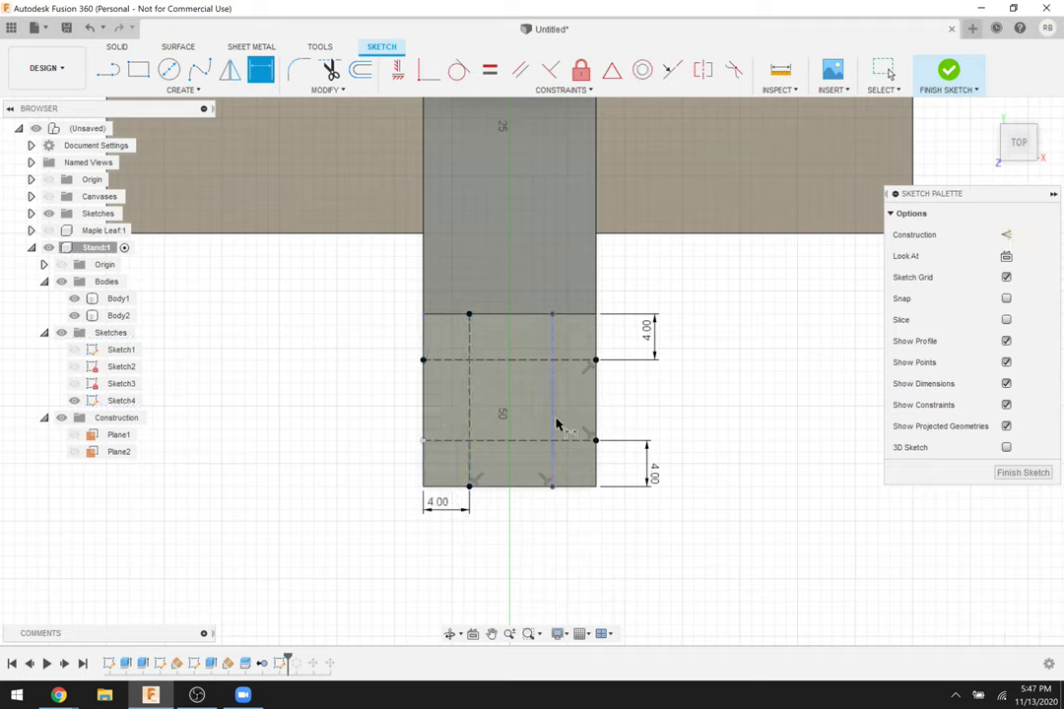
left_click(552, 448)
left_click(596, 418)
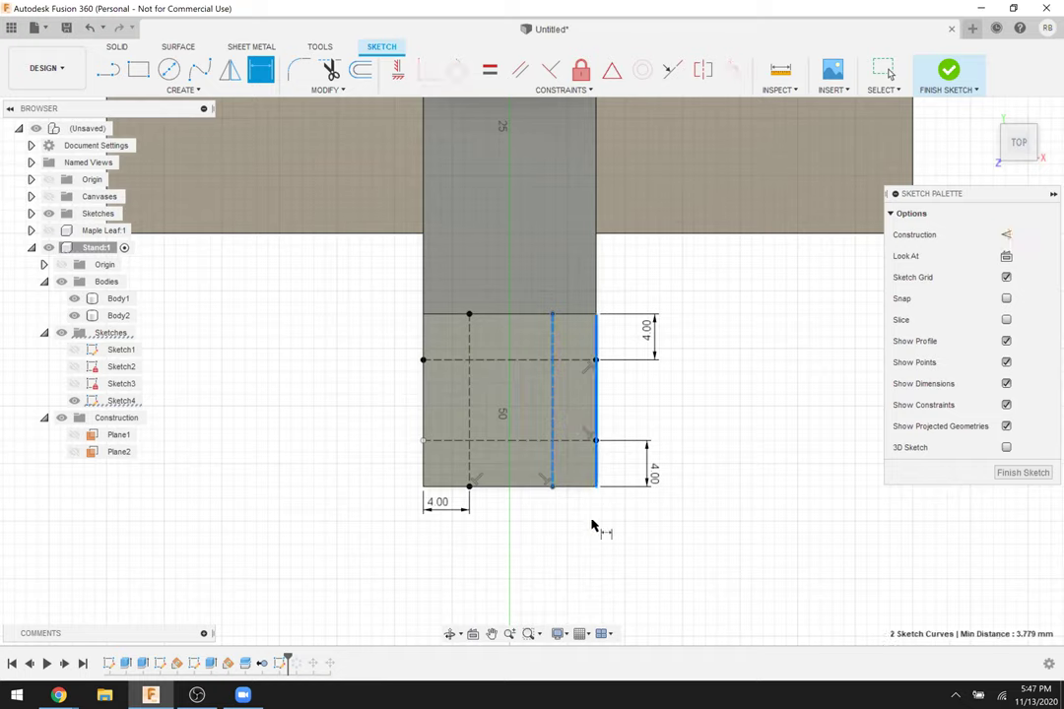
left_click(593, 512)
type("4")
key("Return")
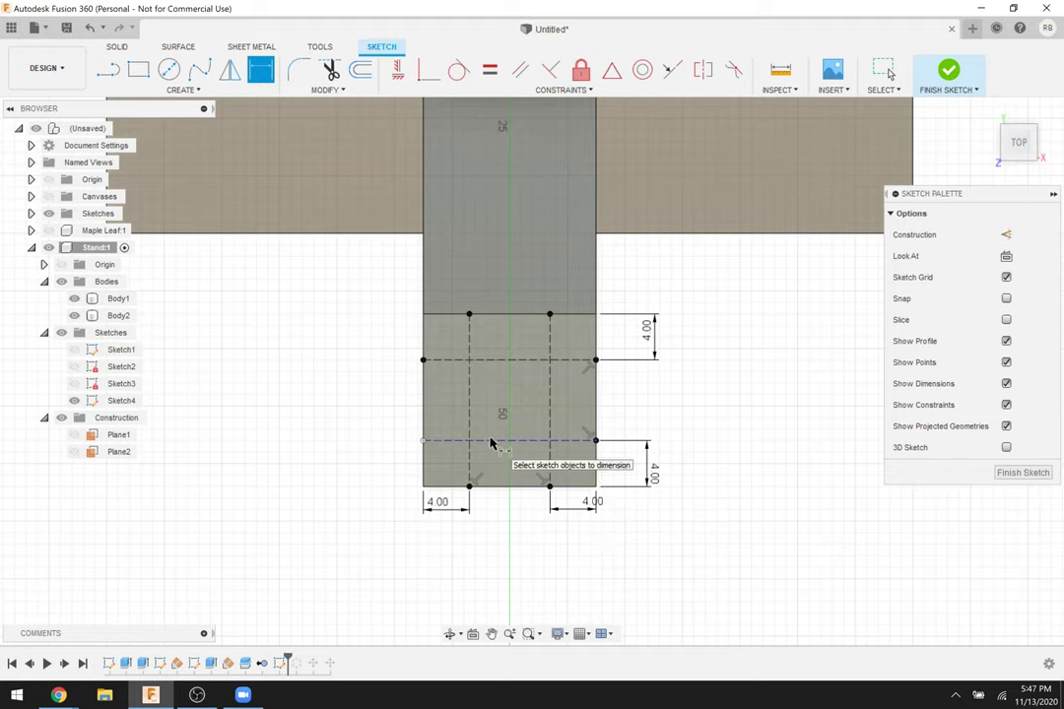
Draw 5 mm diameter circles at the two construction line intersections nearest the post.
key("c")
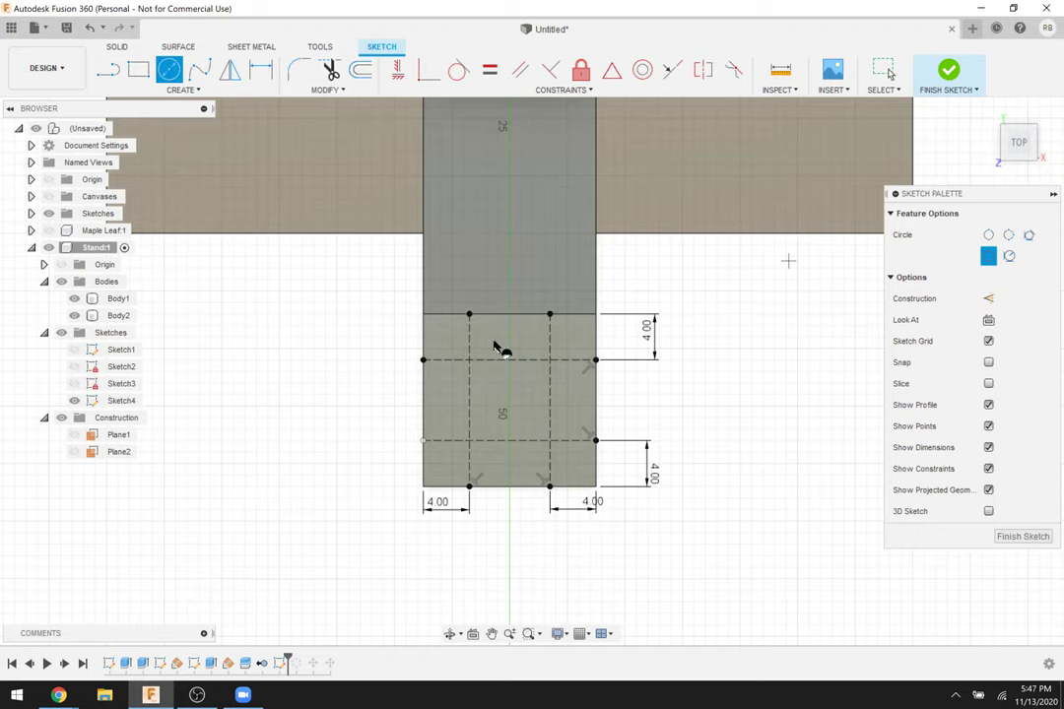
left_click(469, 361)
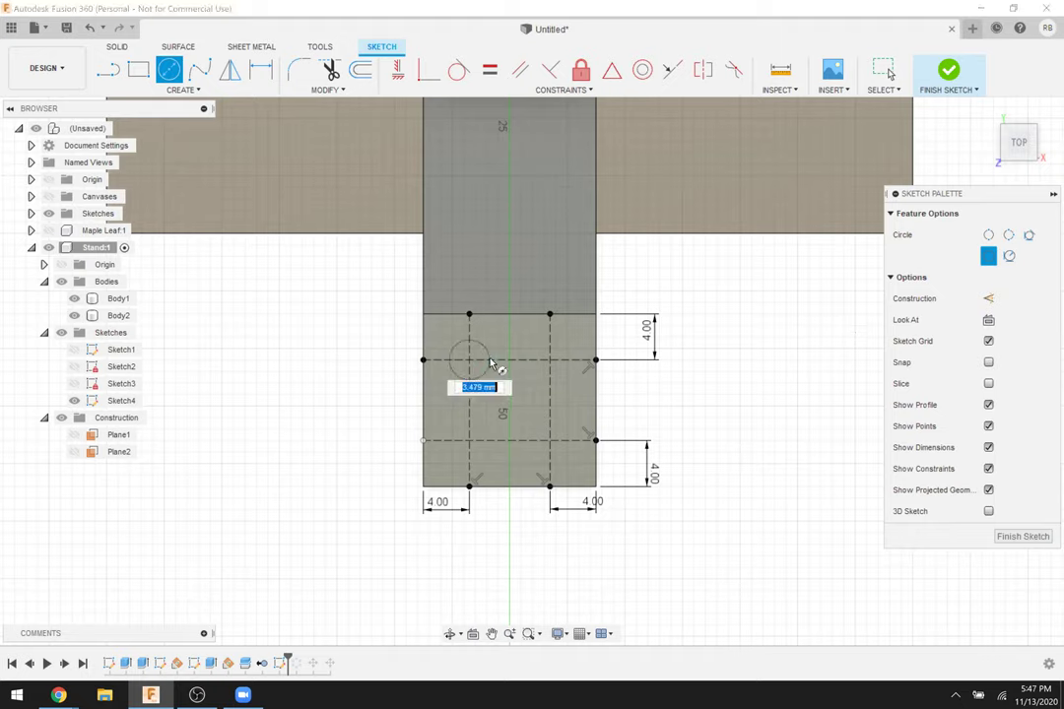
type("5")
key("Return")
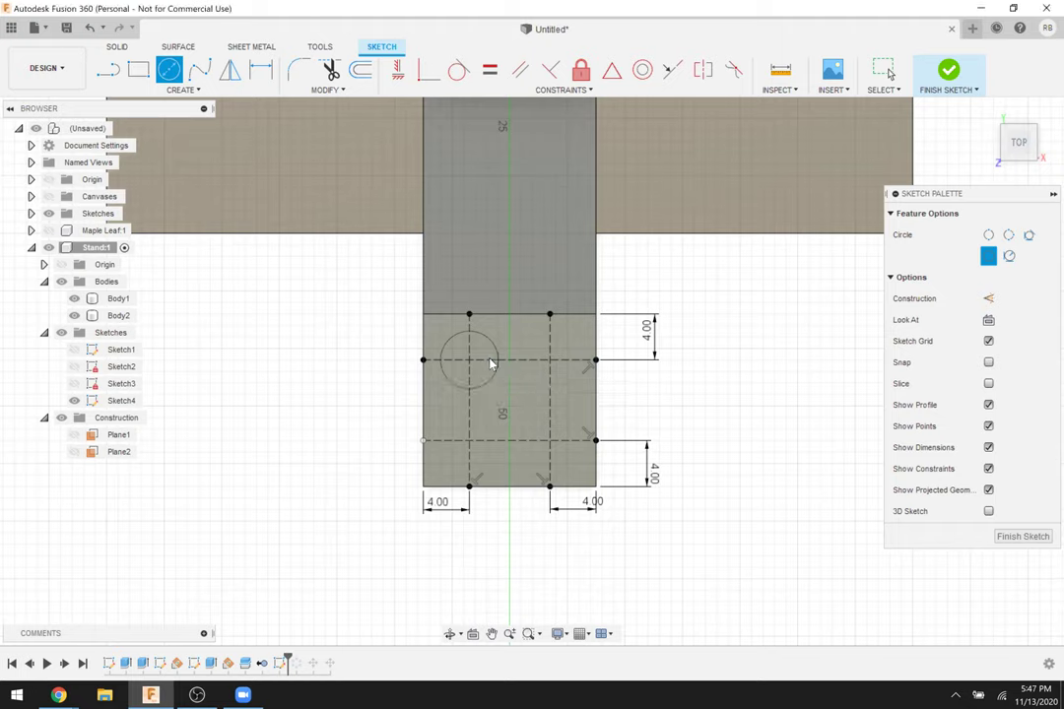
key("Escape")
key("c")
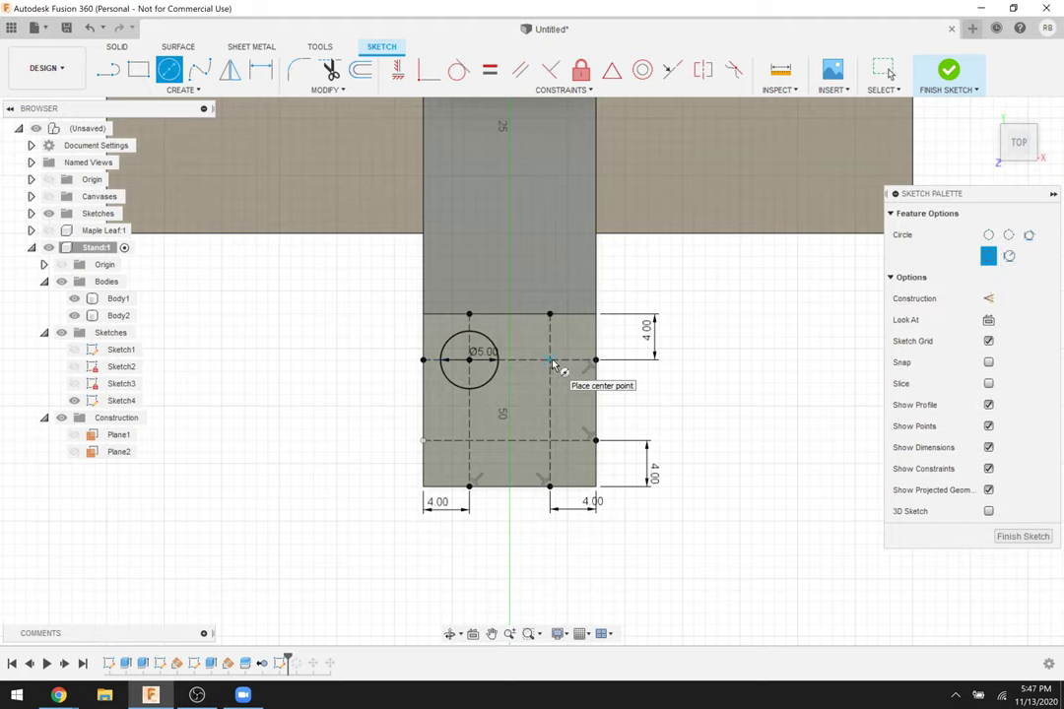
left_click(559, 361)
type("5")
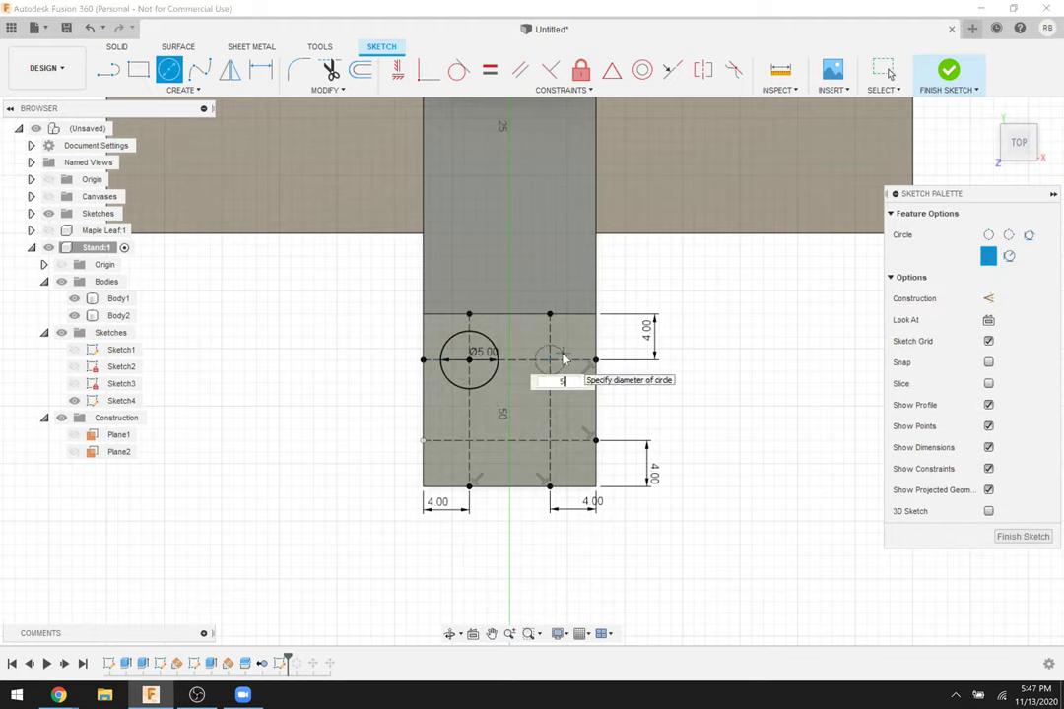
key("Return")
key("Escape")
Draw 5 mm diameter circles at the two intersections farthest from the post and finish the sketch.
key("c")
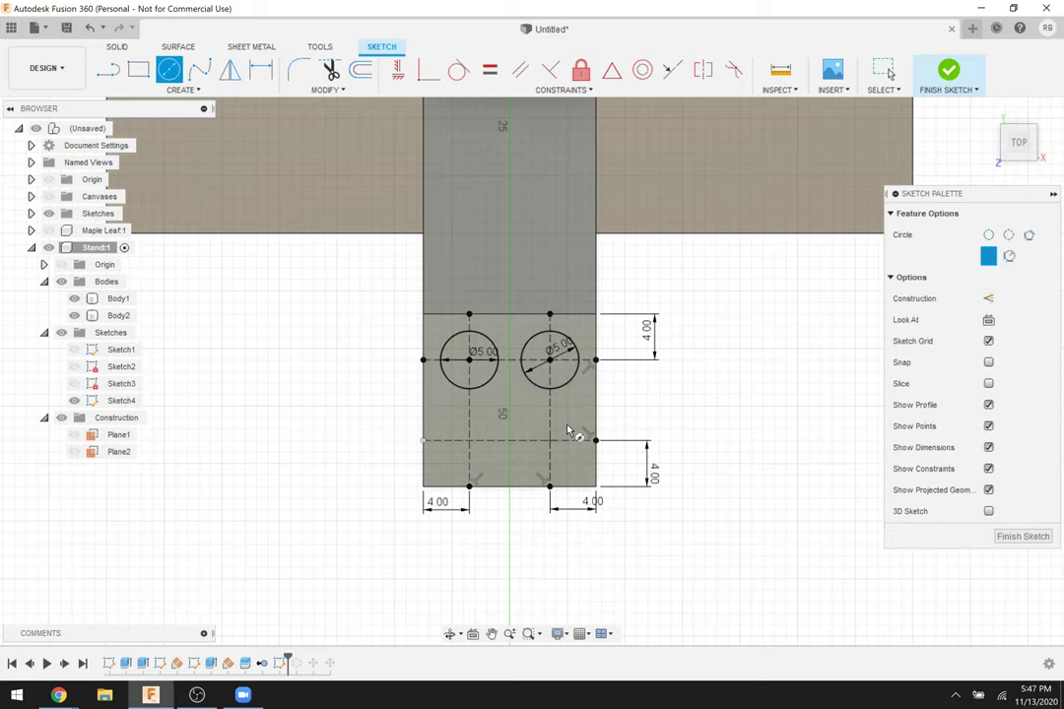
left_click(568, 433)
type("5")
key("Return")
key("Escape")
key("c")
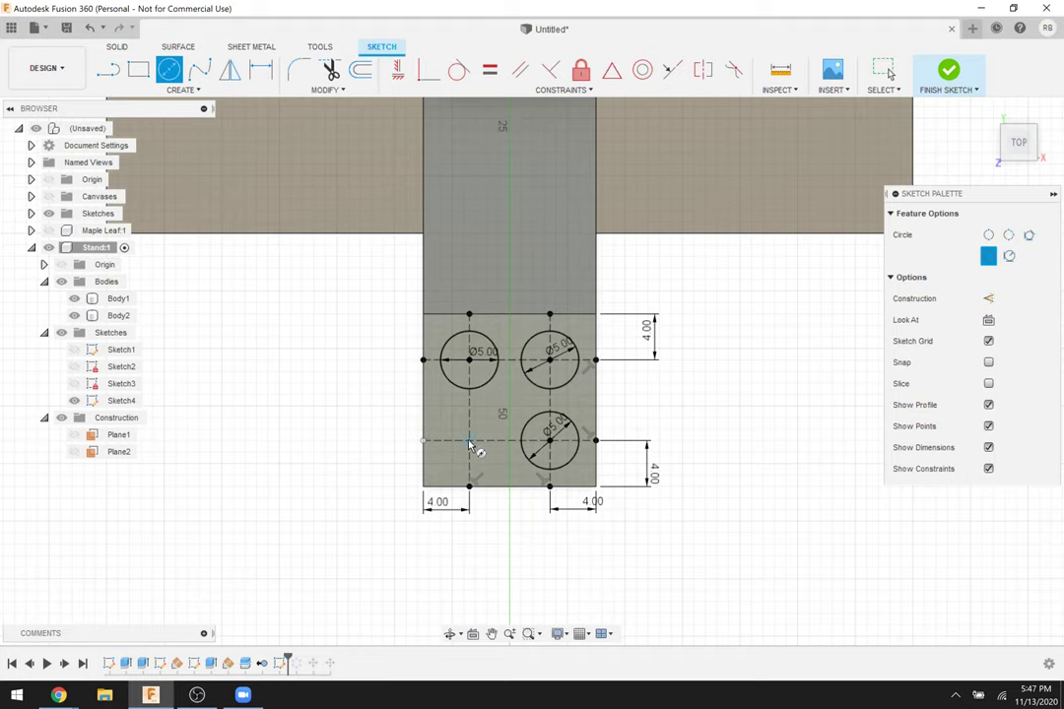
type("5")
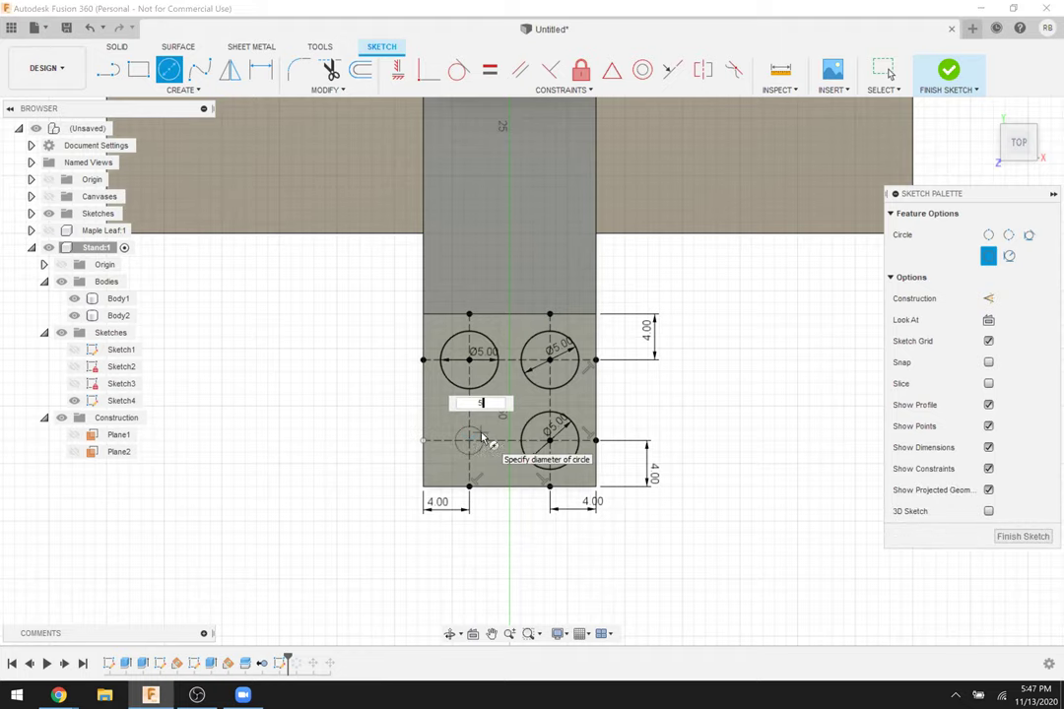
key("Return")
key("Escape")
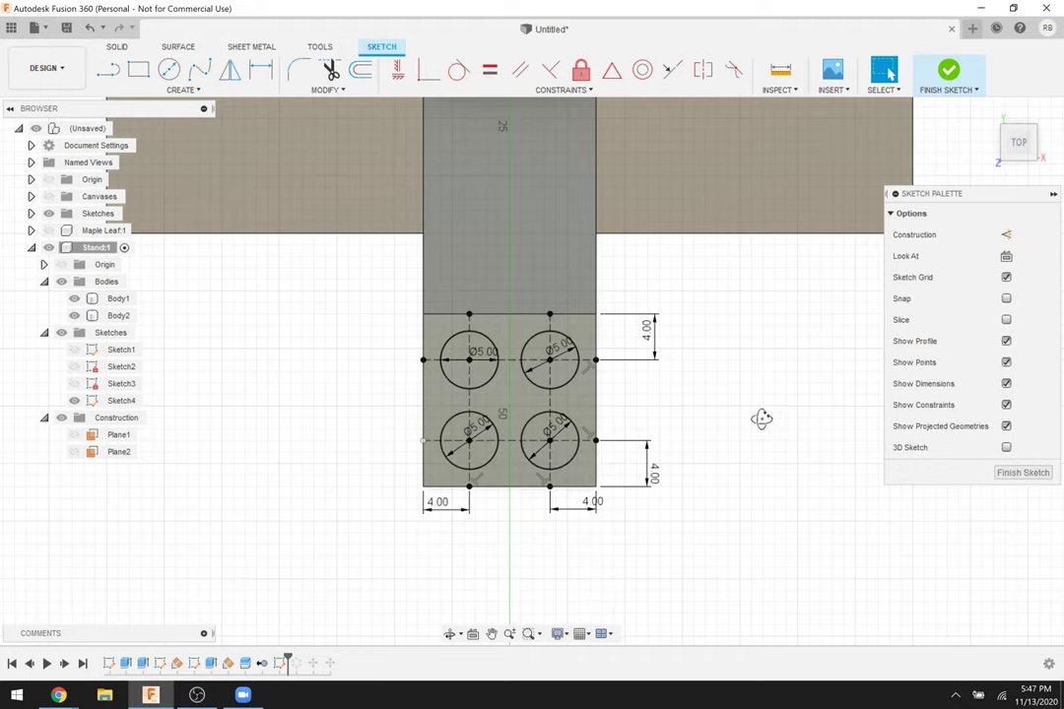
mouse_move(741, 391)
middle_mouse_down("shift")
mouse_move(736, 374)
mouse_move(749, 368)
middle_mouse_up("shift")
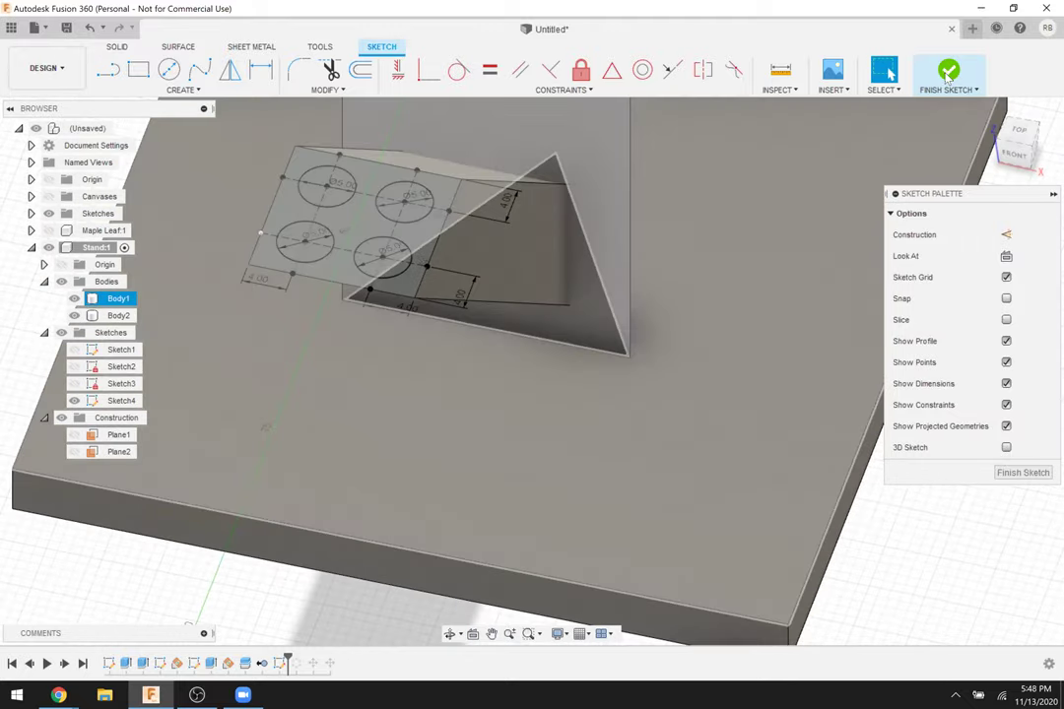
left_click(948, 71)
left_click(943, 425)
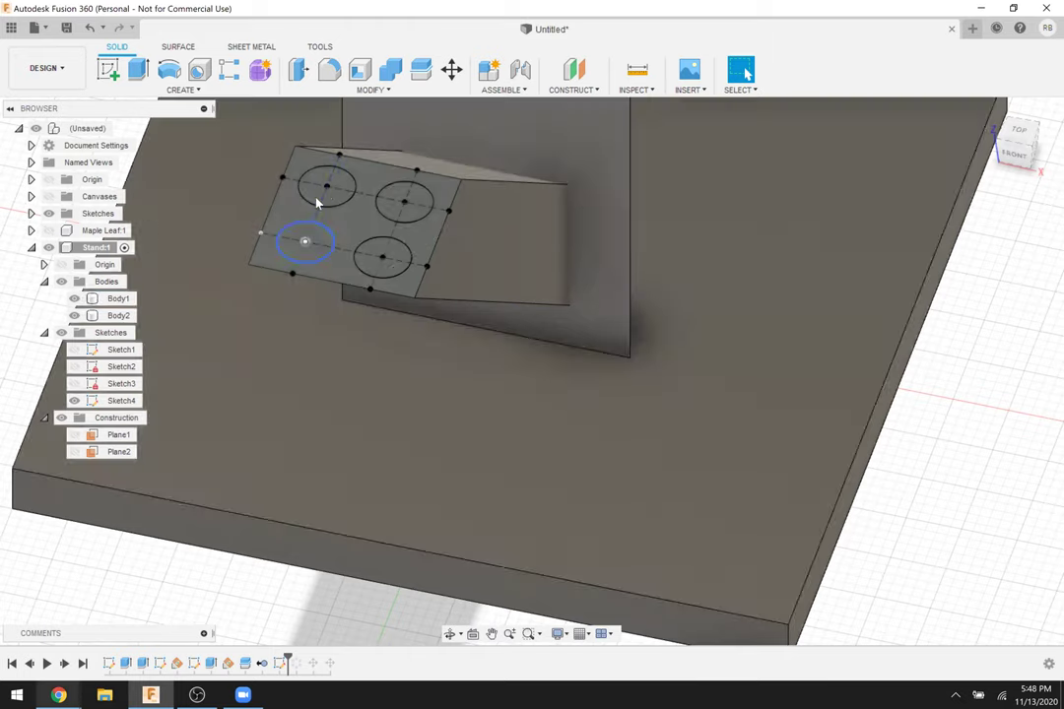
Extrude the four circles on the arm's end face 1.5 mm outward, joined to the arm.
key("e")
left_click(328, 185)
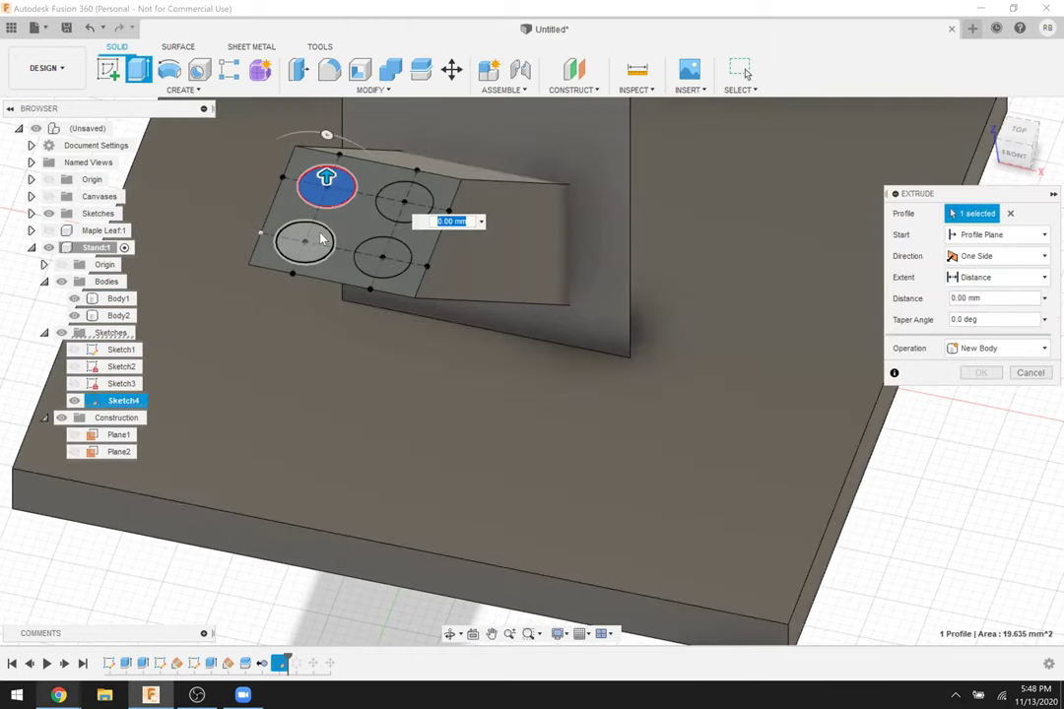
left_click(304, 241)
left_click(402, 207)
left_click(382, 249)
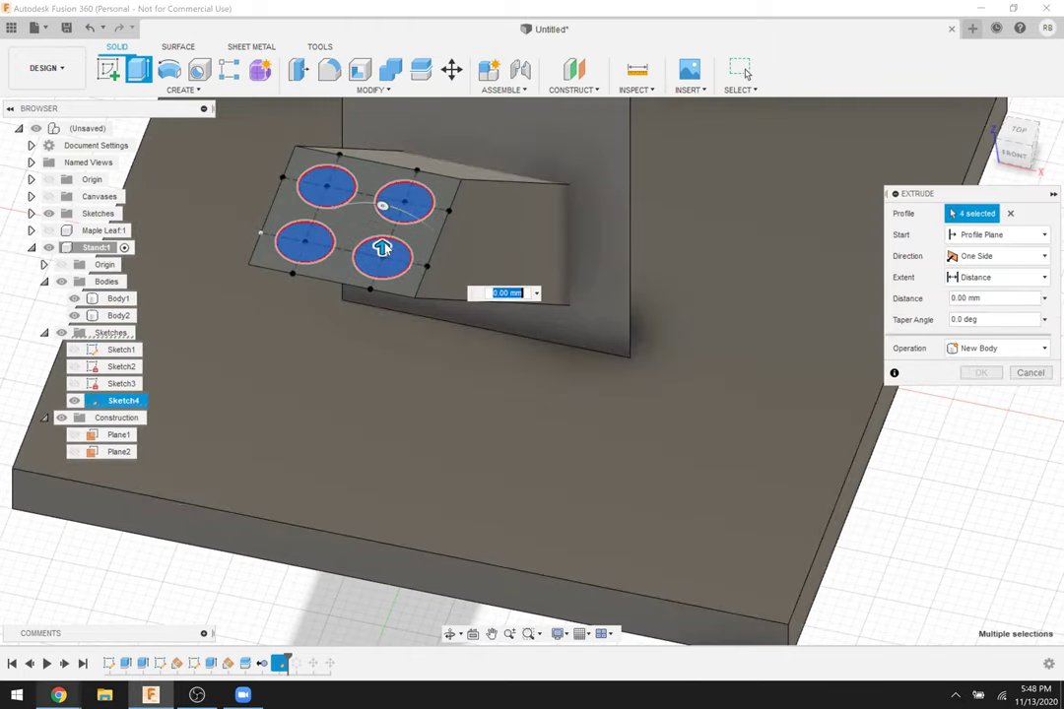
type("1.5")
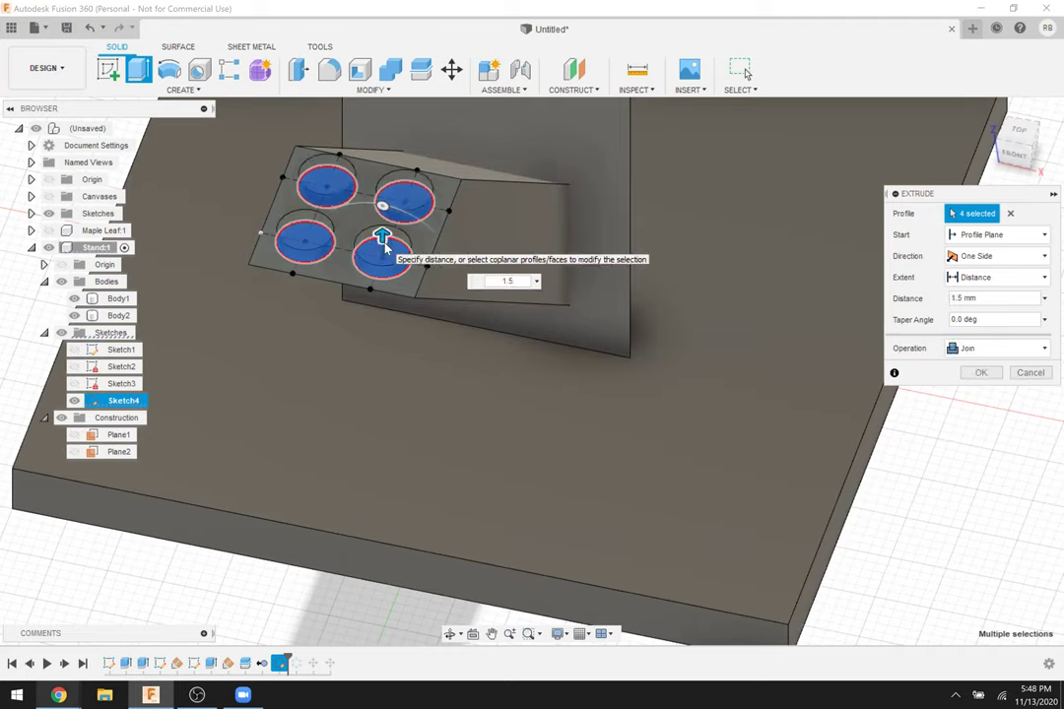
key("Return")
left_click(975, 480)
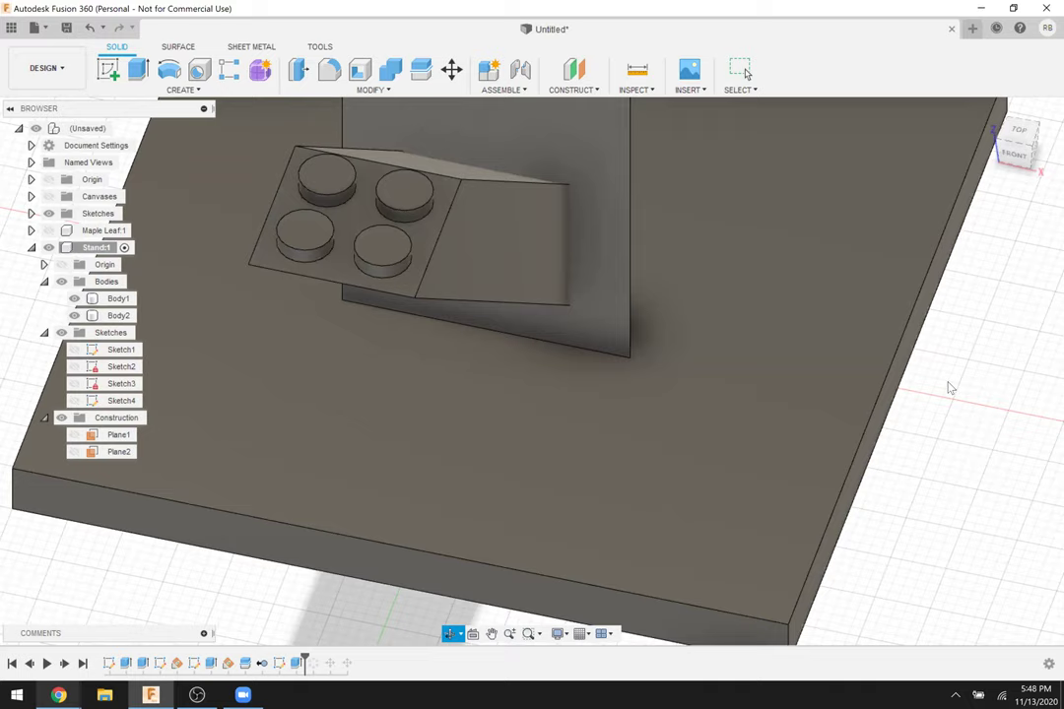
Roll the timeline forward to its end so the remaining pattern and move features apply to the studded arm.
middle_click_drag(949, 386, 687, 317, "shift")
scroll(688, 317, "down", 3)
key("Escape")
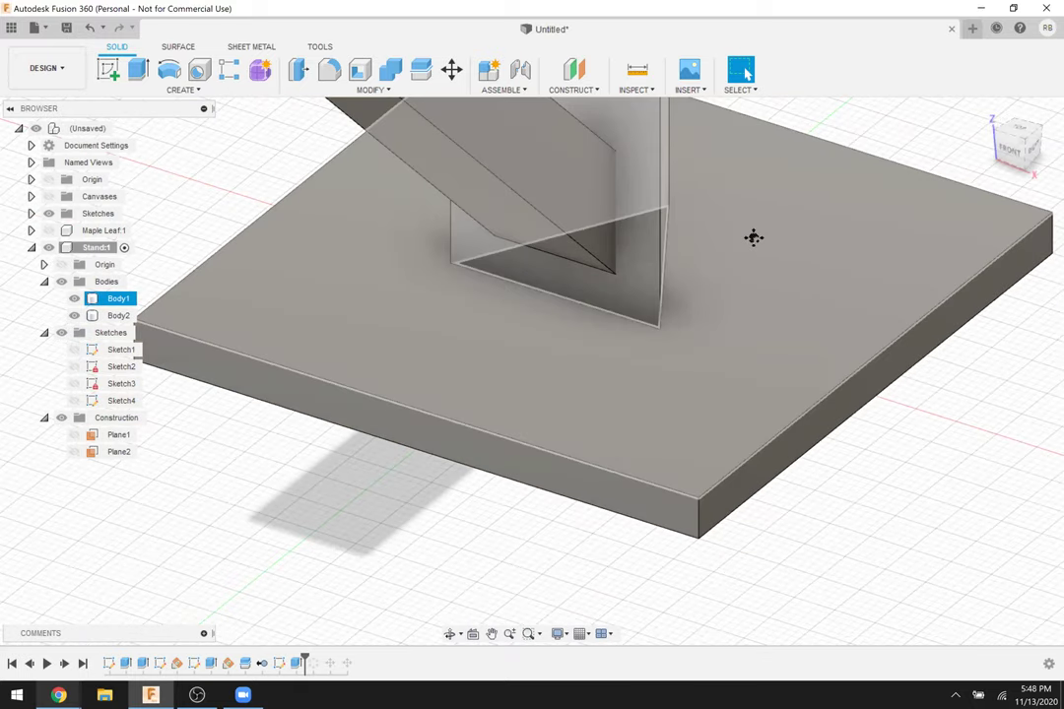
scroll(752, 237, "up", 2)
scroll(461, 354, "down", 5)
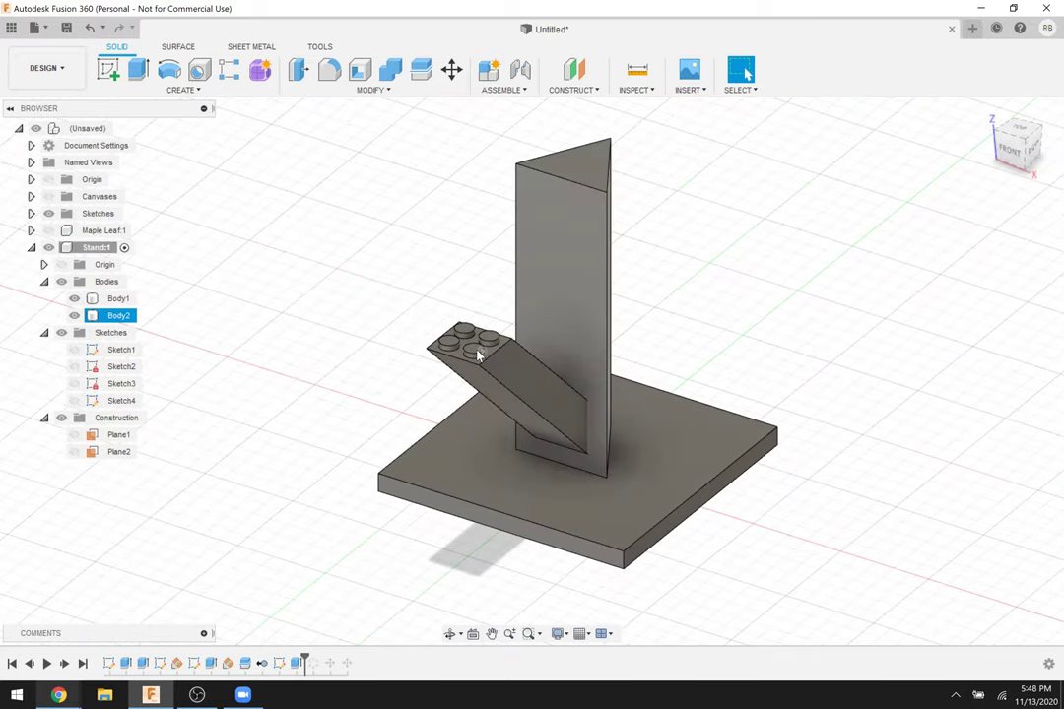
left_click(465, 360)
left_click(345, 519)
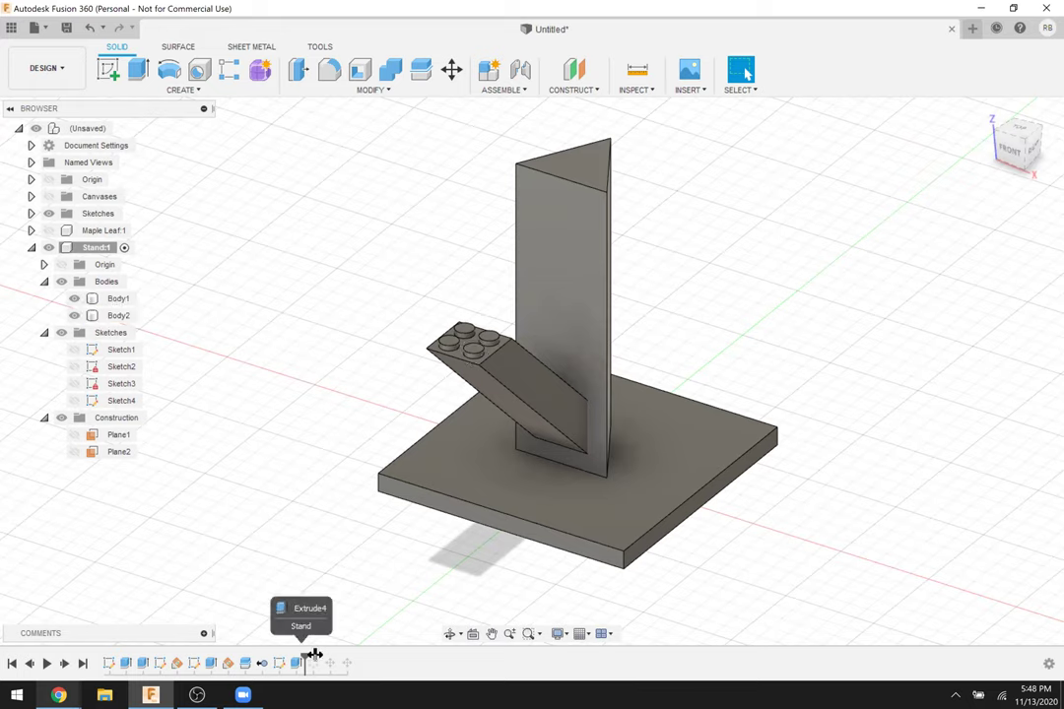
left_click_drag(317, 658, 355, 658)
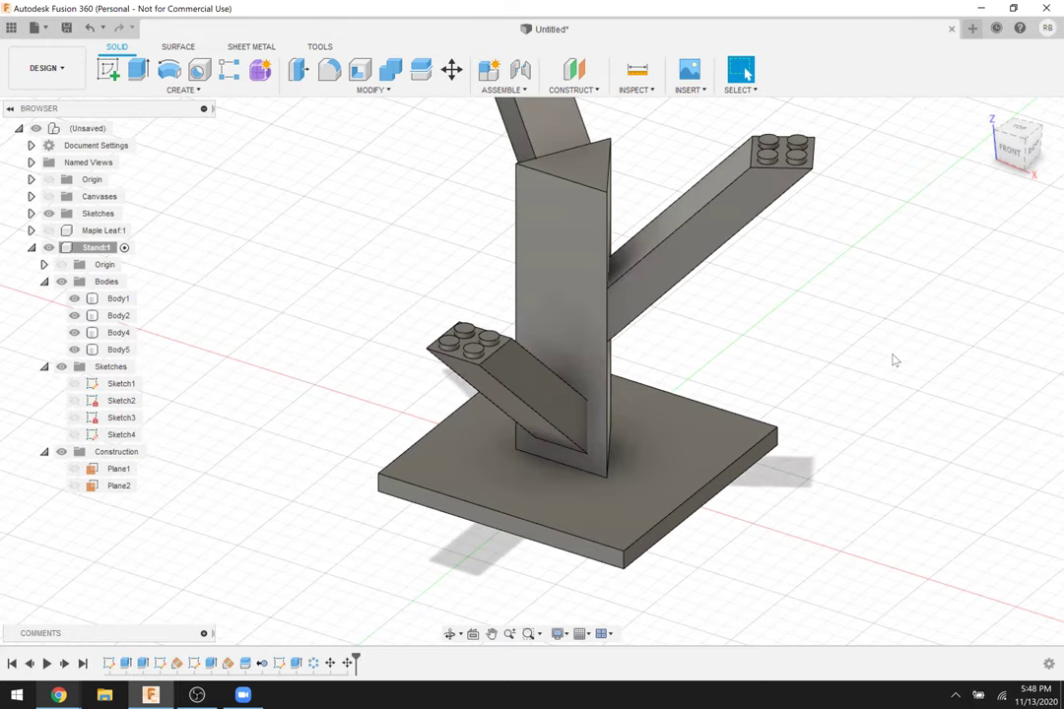
scroll(893, 361, "down", 3)
scroll(871, 280, "down", 2)
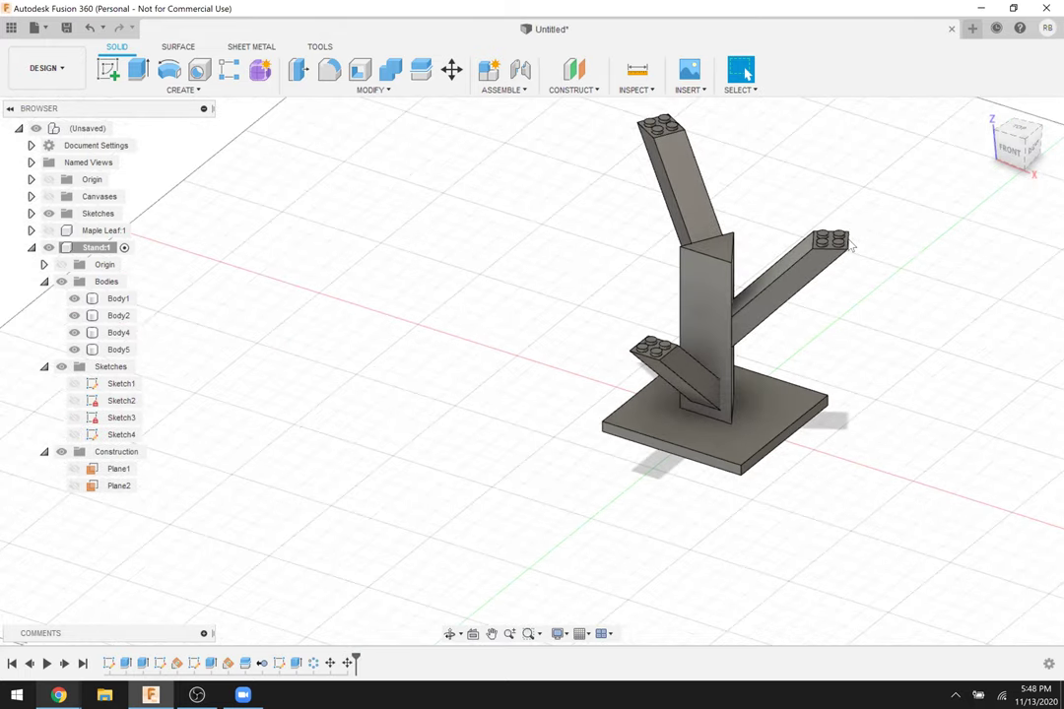
key("F4")
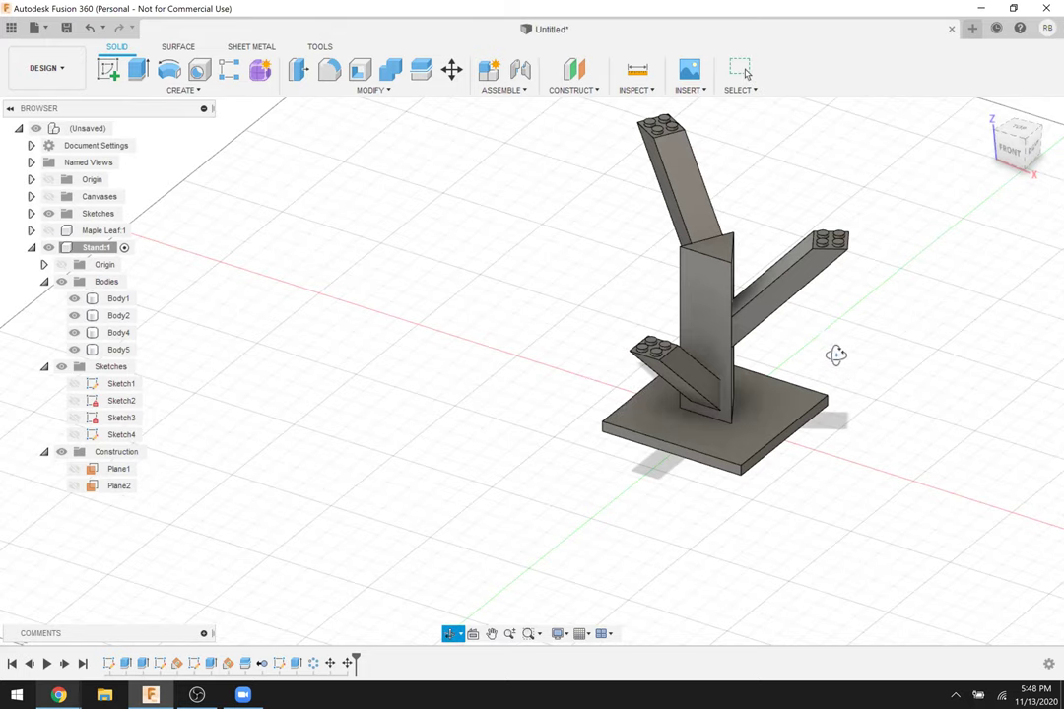
left_click_drag(274, 570, 315, 667)
key("Escape")
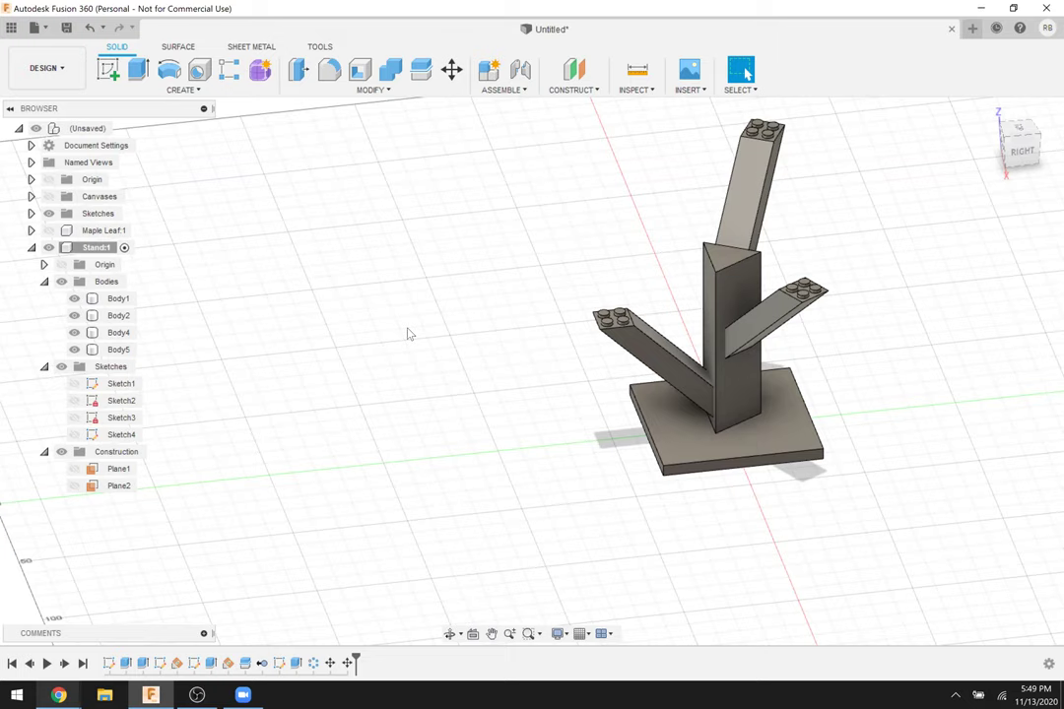
Show the Maple Leaf component and start a joint from the centre point on the leaf's underside.
left_click(32, 246)
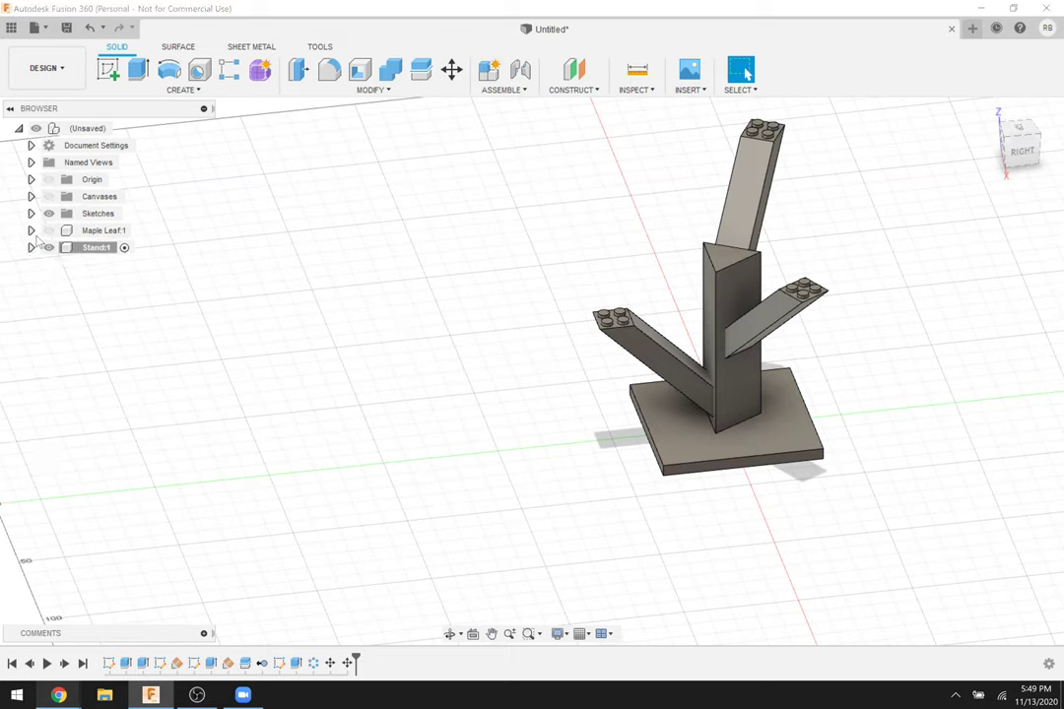
left_click(48, 230)
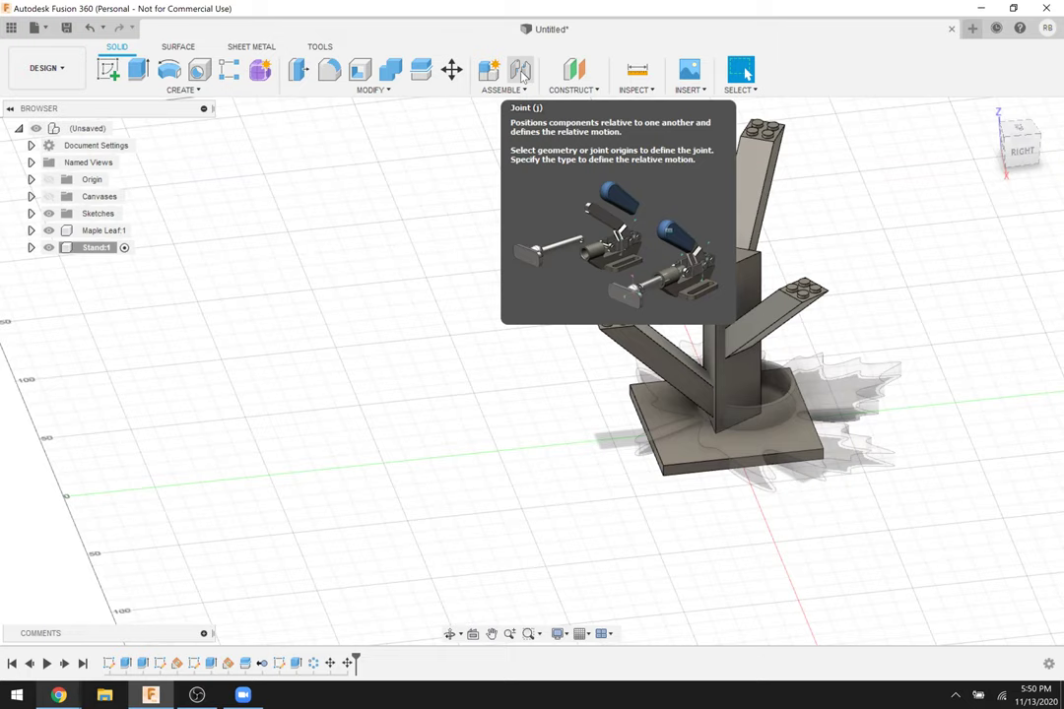
left_click(522, 75)
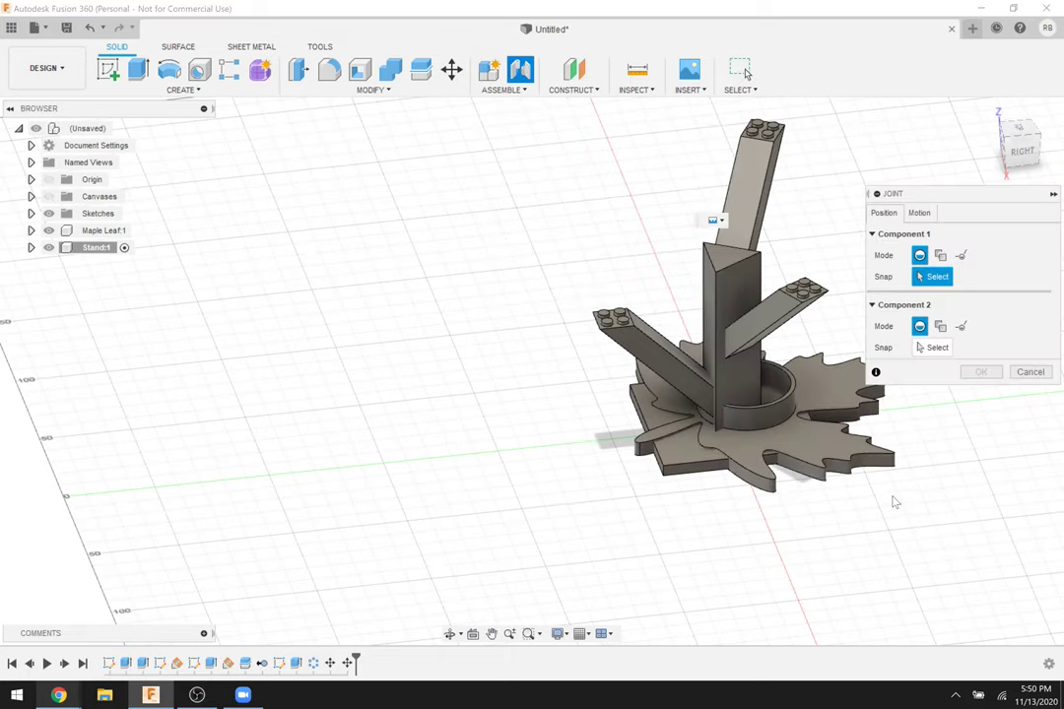
middle_click_drag(589, 489, 148, 475)
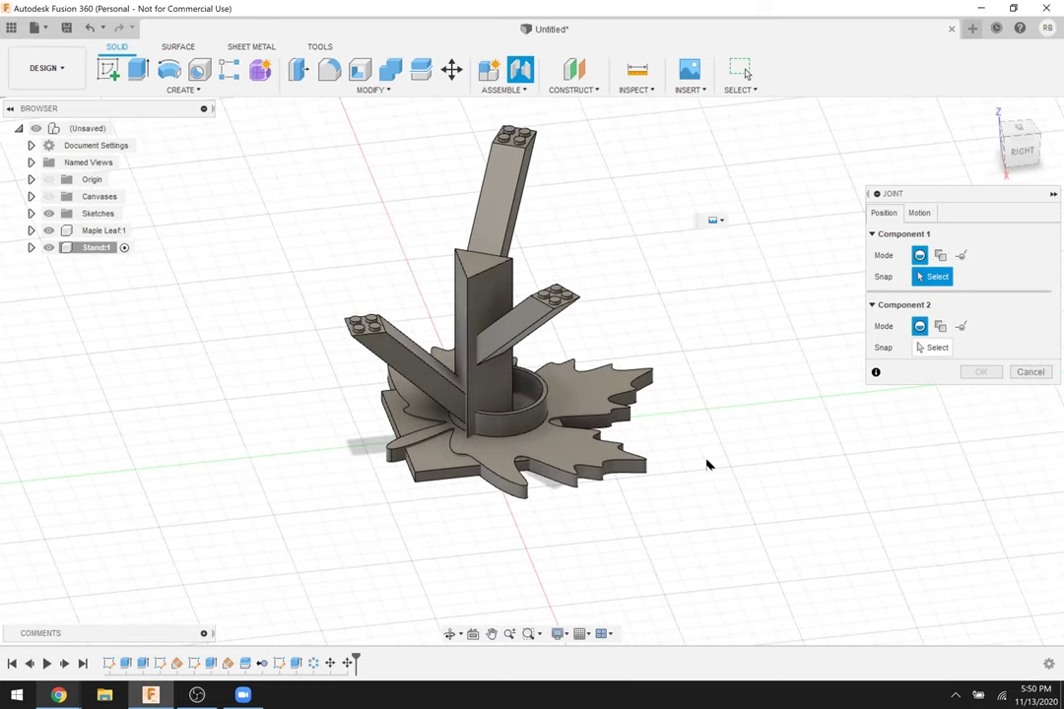
middle_click_drag(719, 430, 694, 296)
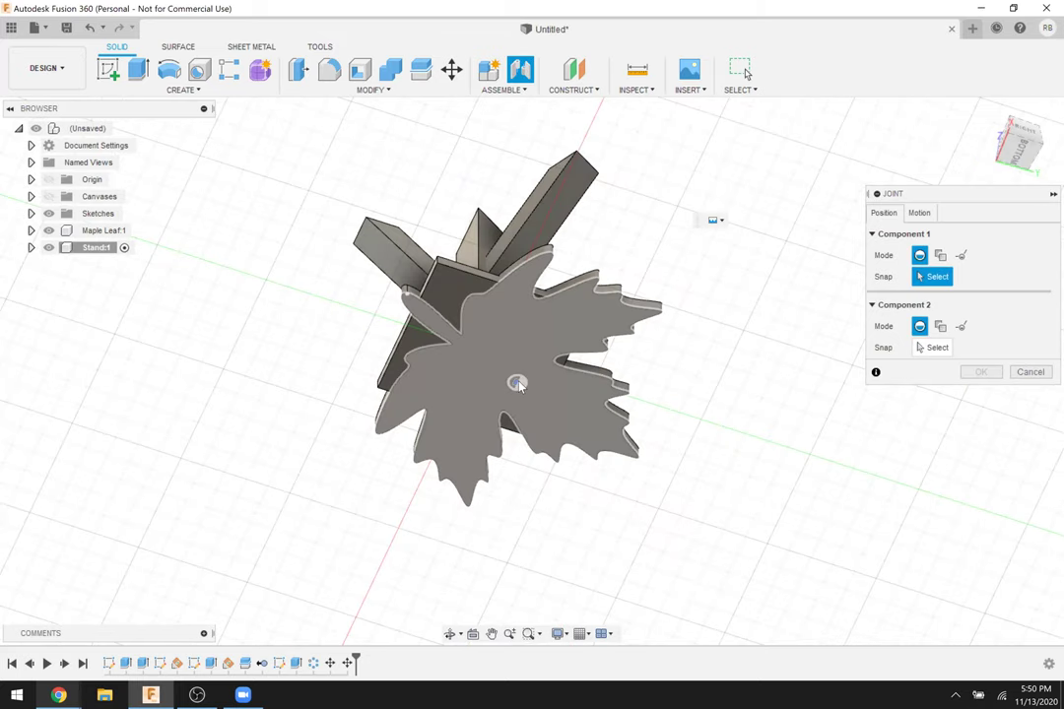
left_click(483, 350)
Place the joint's second origin at the centre of the studded end face on the stand's middle-height arm.
middle_click_drag(717, 227, 662, 328, "shift")
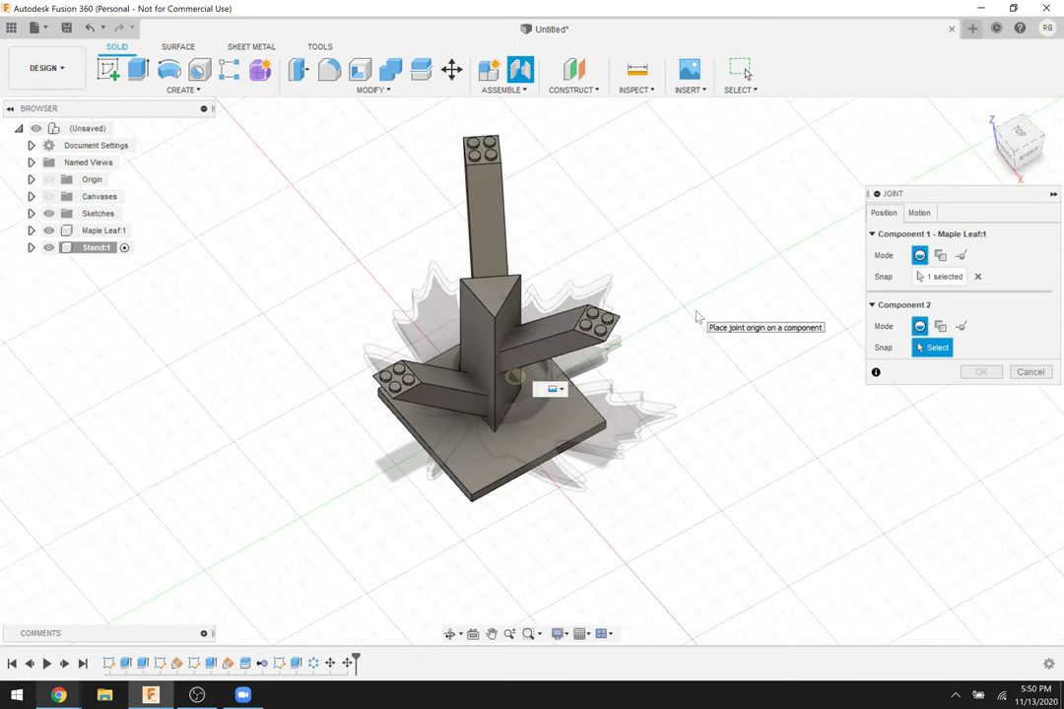
scroll(554, 291, "up", 2)
scroll(554, 292, "up", 5)
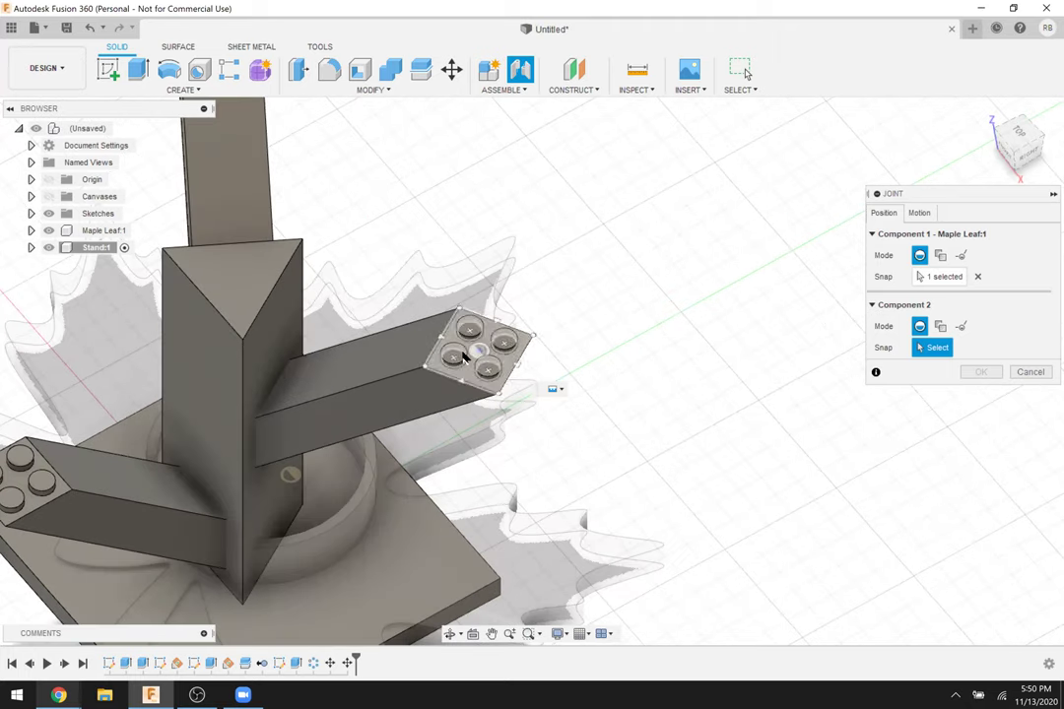
scroll(455, 353, "up", 2)
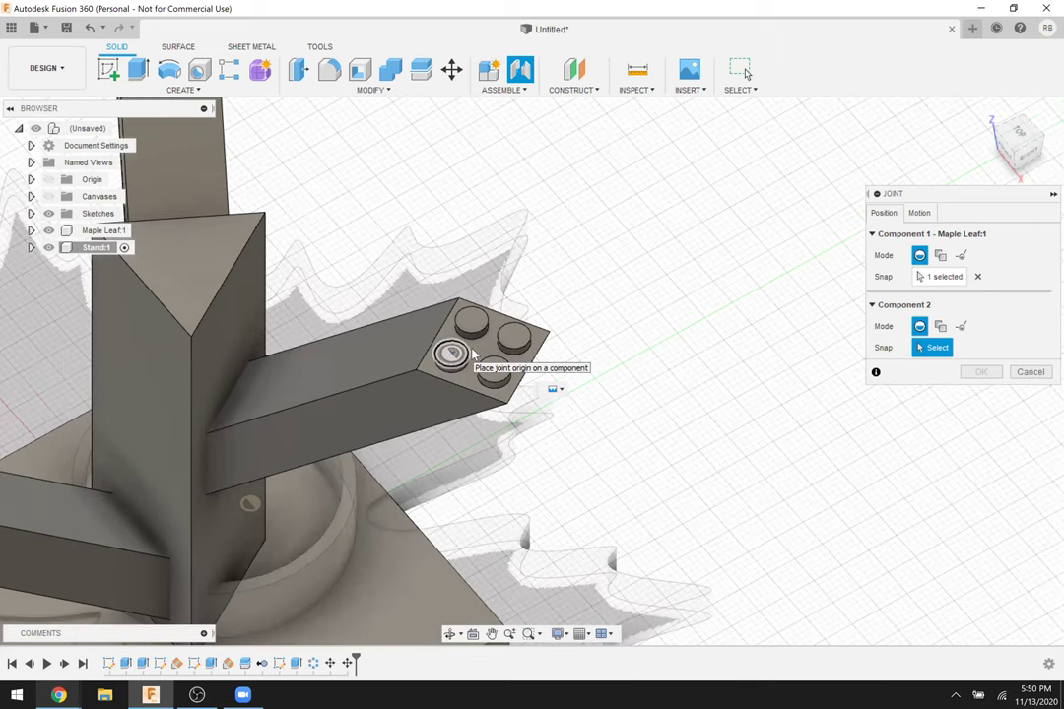
scroll(492, 355, "up", 3)
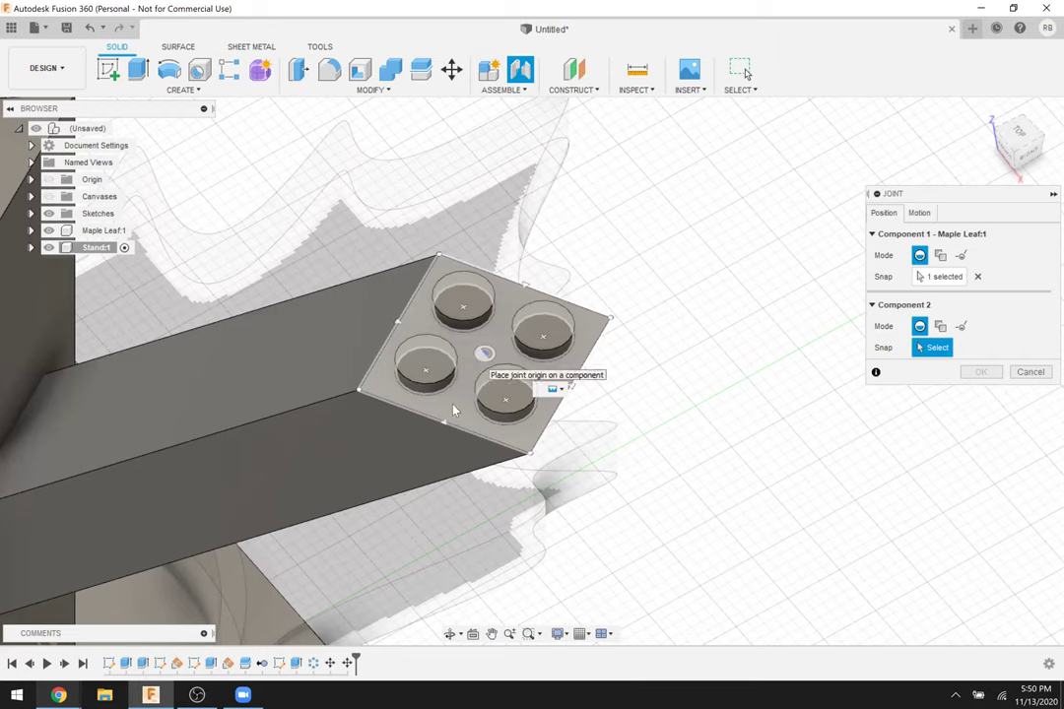
left_click(482, 355)
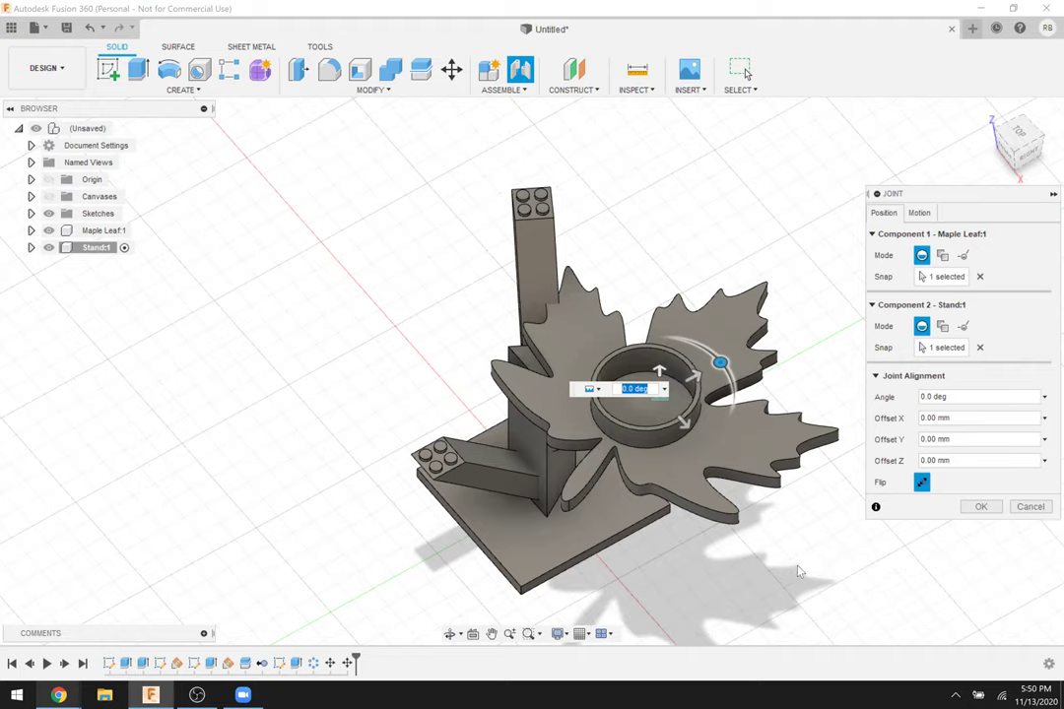
Change the visual style to Wireframe with the leaf and stand seen from the top.
middle_click_drag(796, 468, 605, 317, "shift")
middle_click_drag(666, 260, 877, 117, "shift")
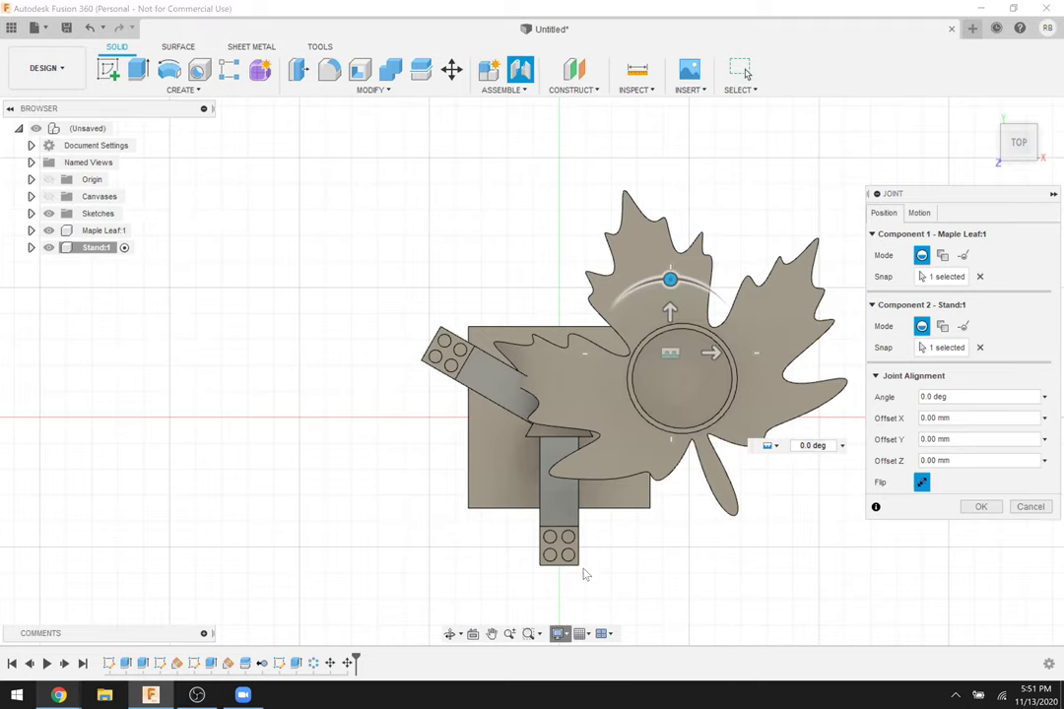
left_click(559, 633)
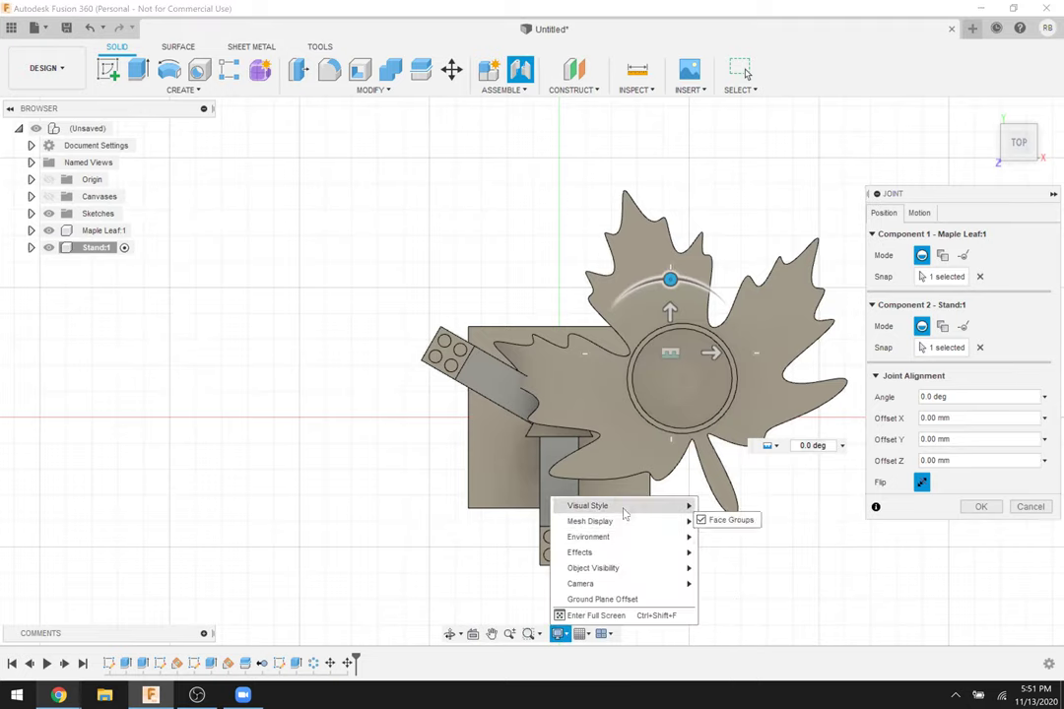
mouse_move(623, 510)
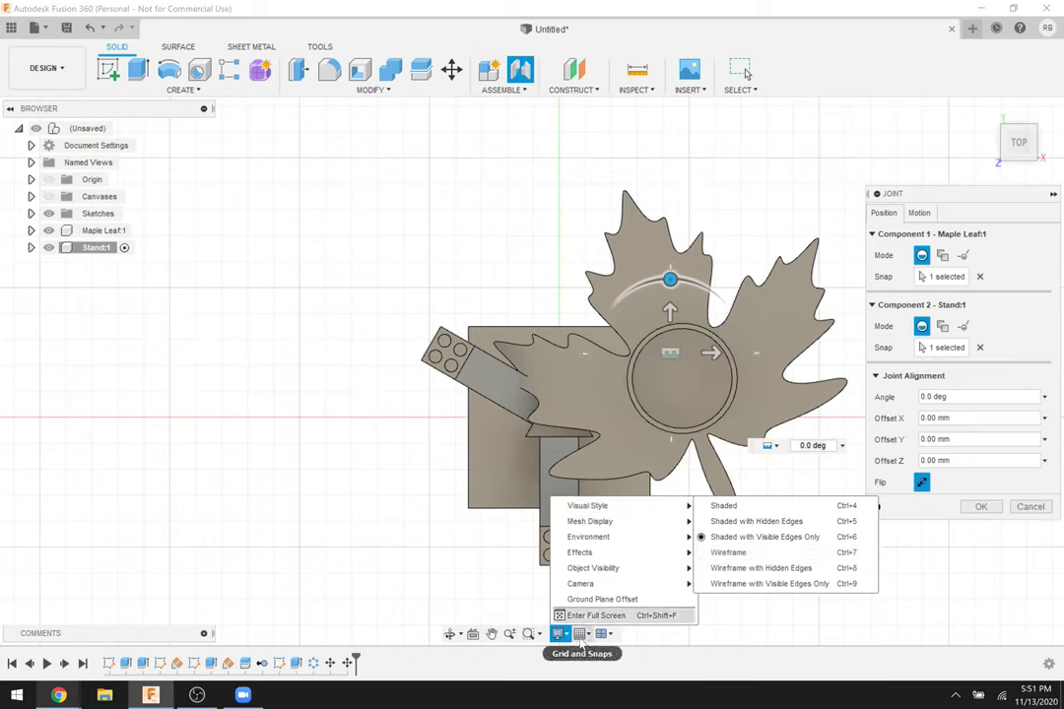
mouse_move(631, 506)
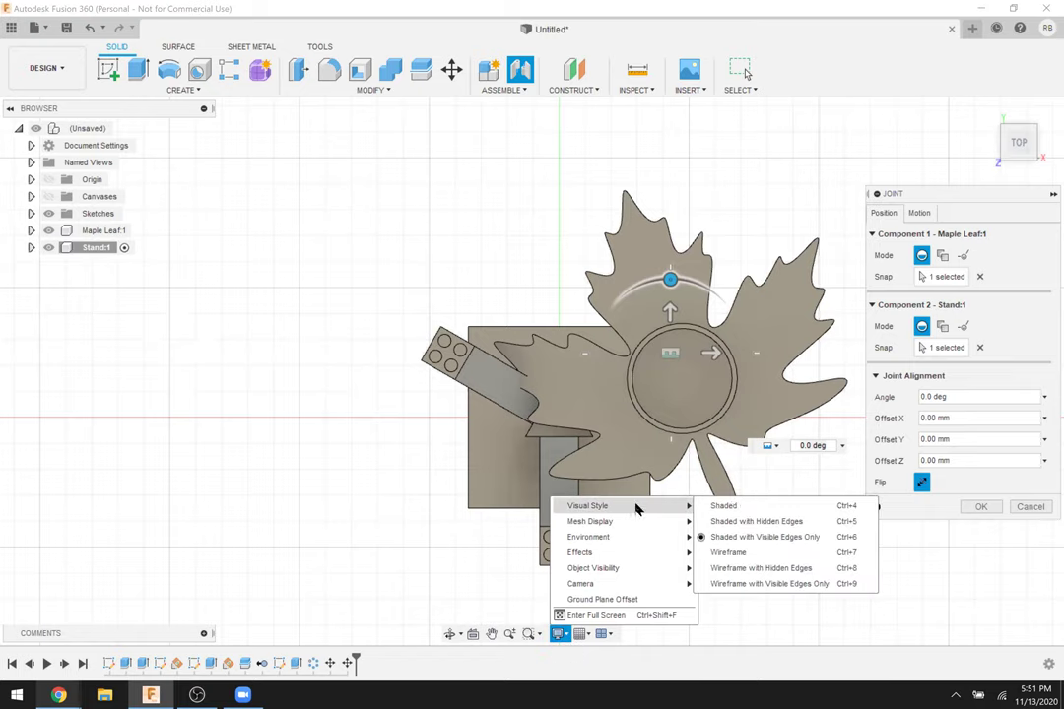
left_click(724, 553)
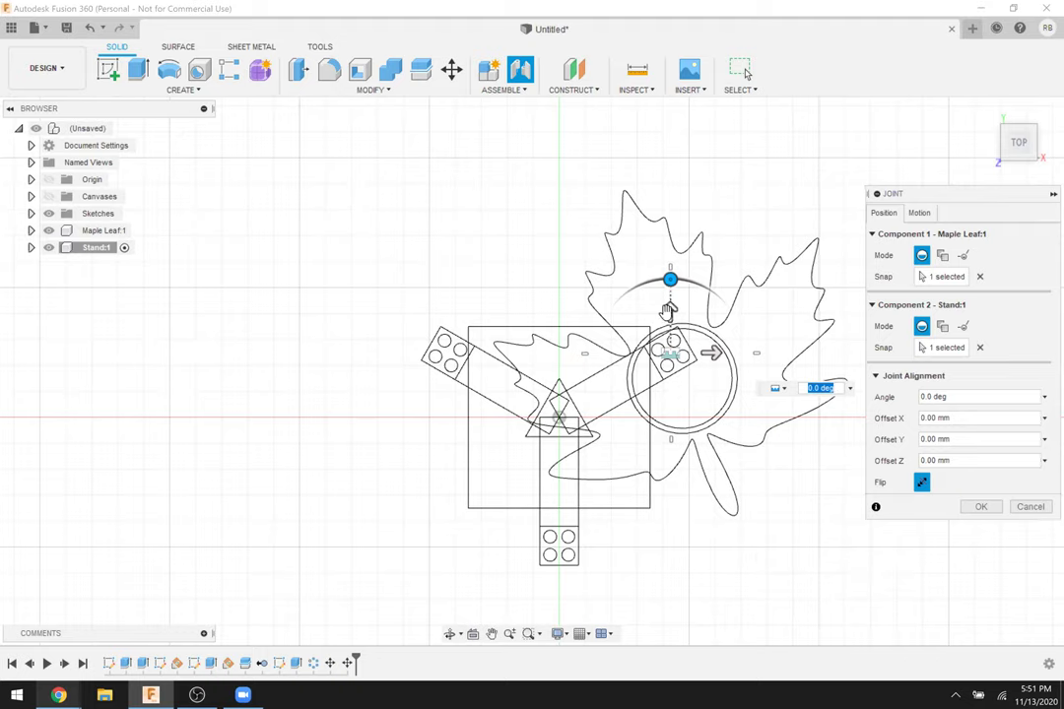
Set the leaf joint's Y offset to 10 mm and X offset to -5 mm, and accept the joint.
left_click_drag(670, 309, 670, 285)
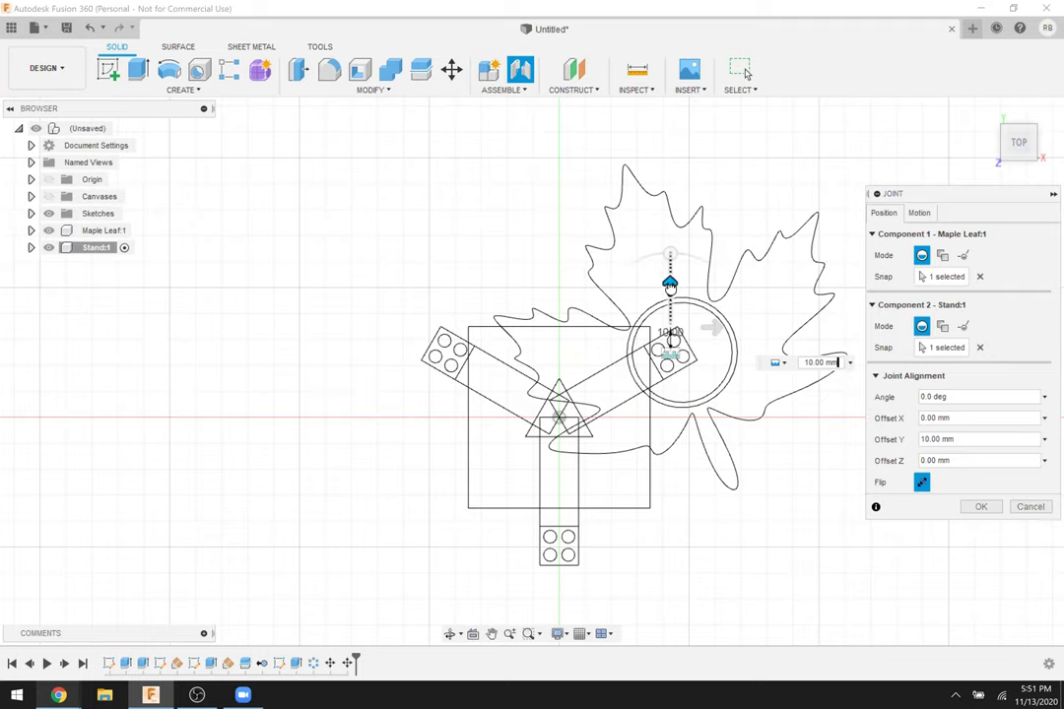
left_click(705, 326)
left_click_drag(705, 326, 683, 326)
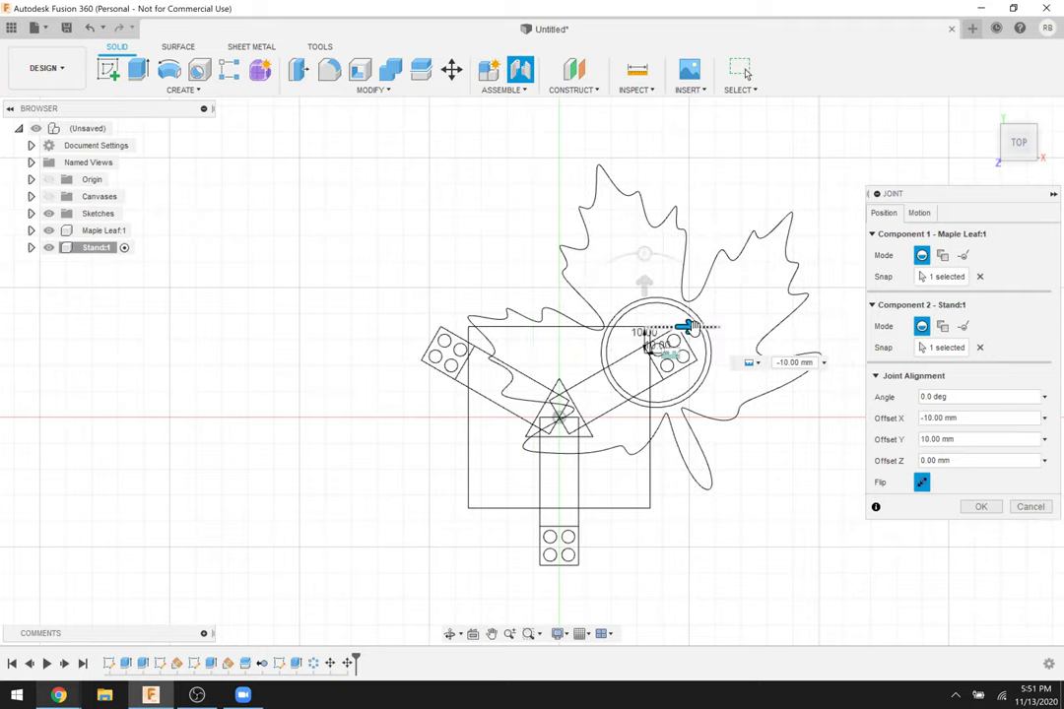
type("-5")
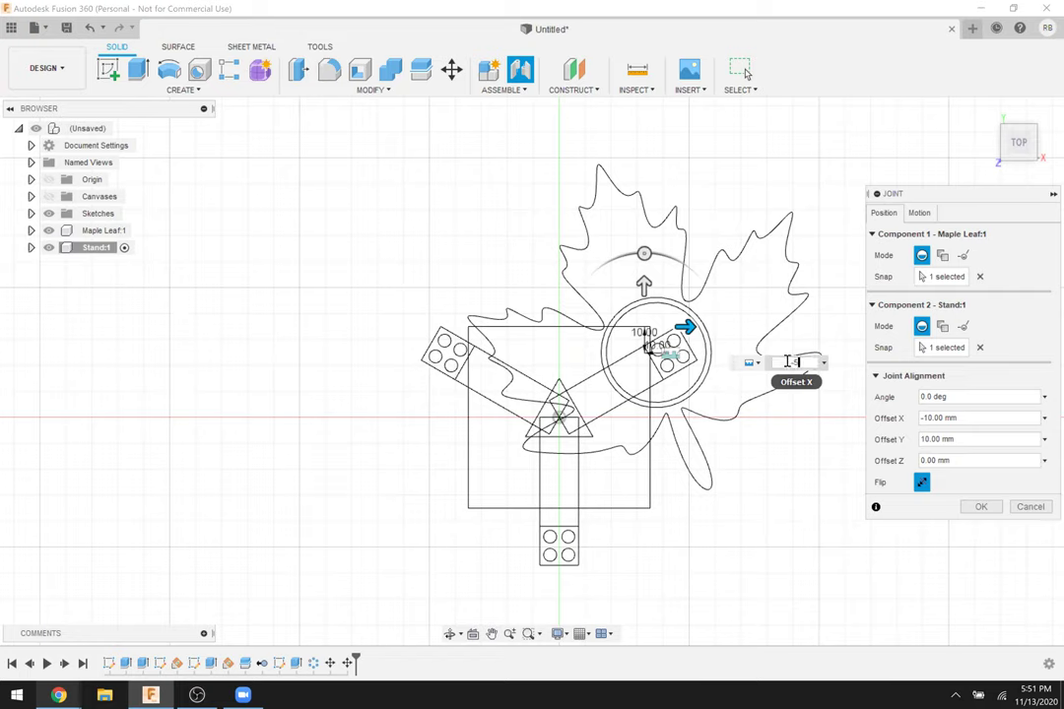
key("BackSpace")
key("BackSpace")
type("5")
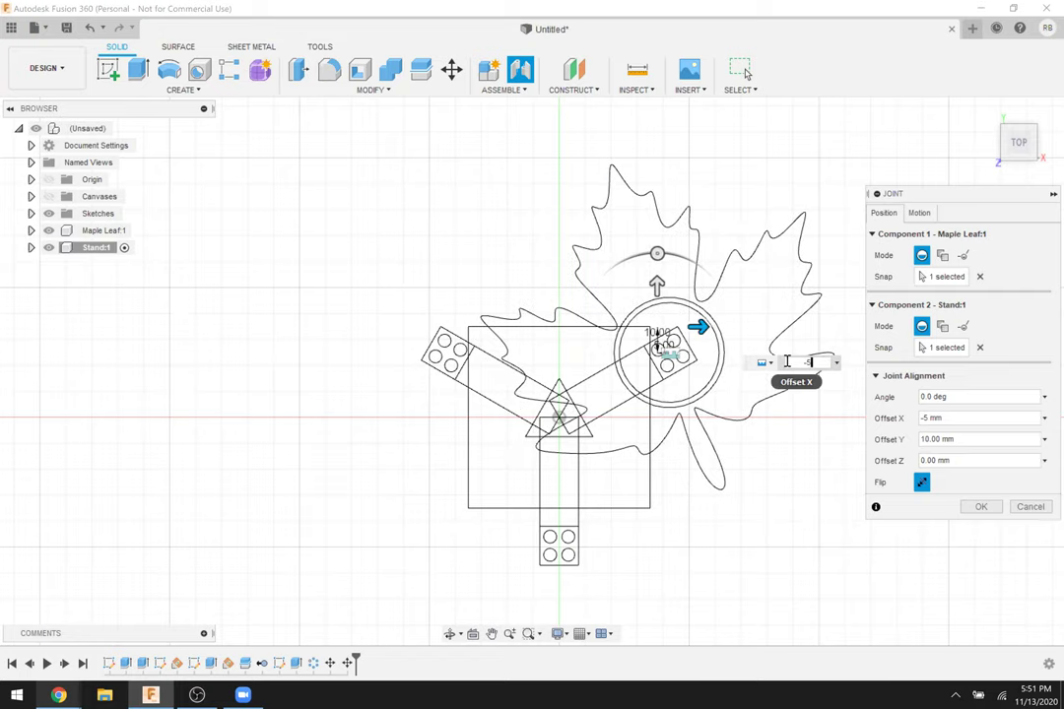
key("Return")
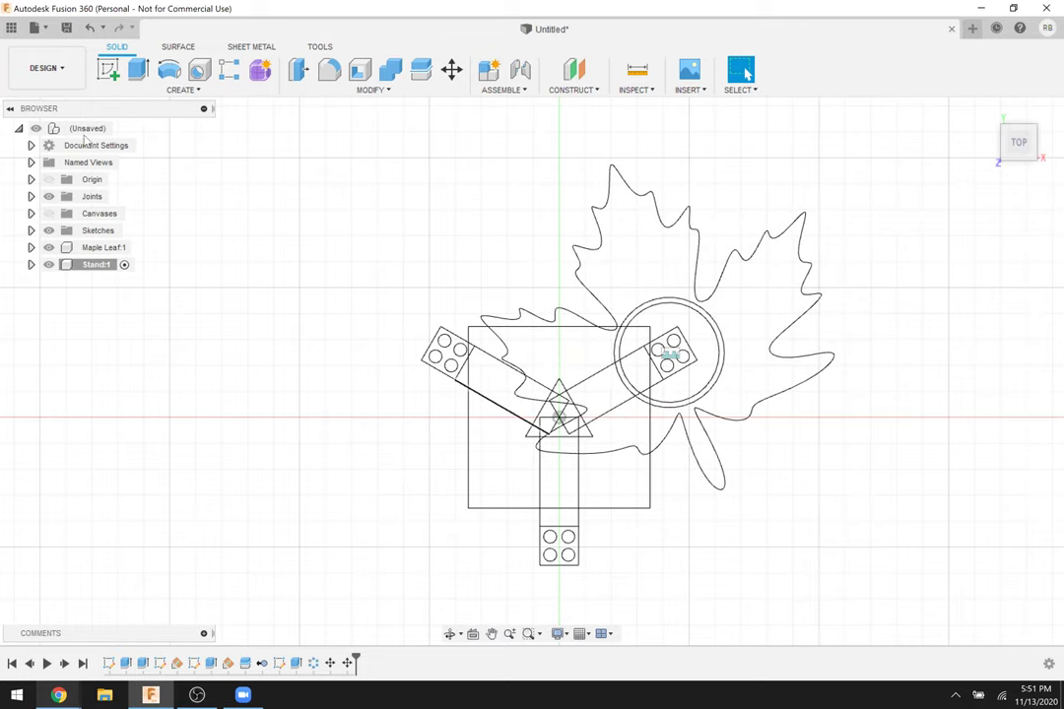
Activate the top-level assembly and edit the leaf joint, setting its angle to -70 degrees.
left_click(123, 128)
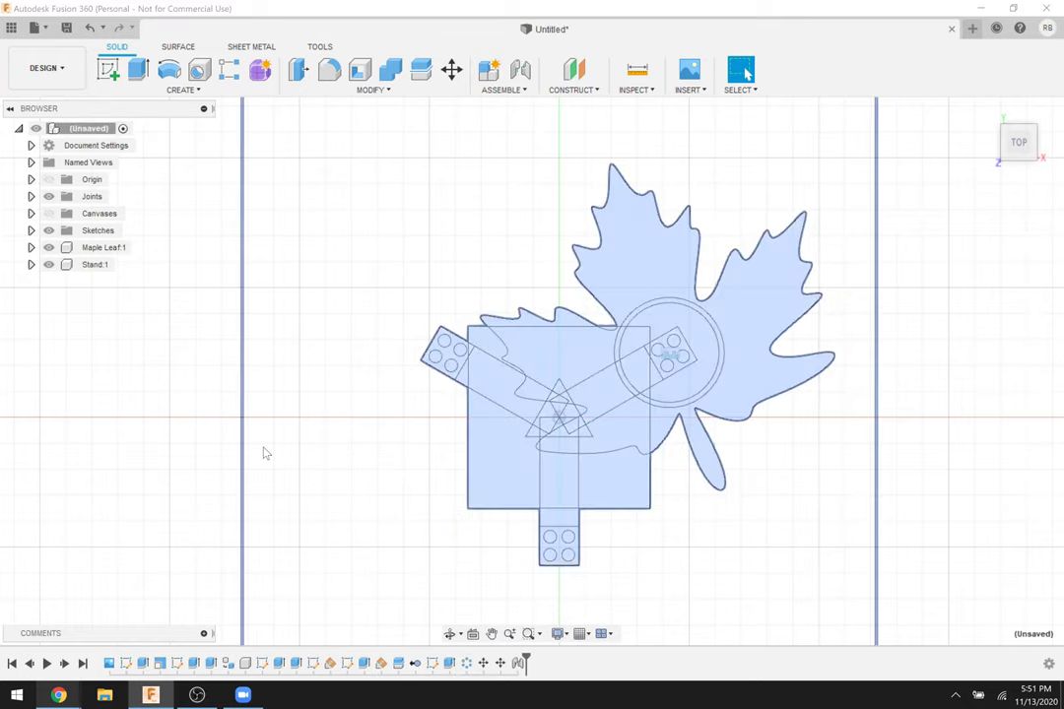
double_click(517, 663)
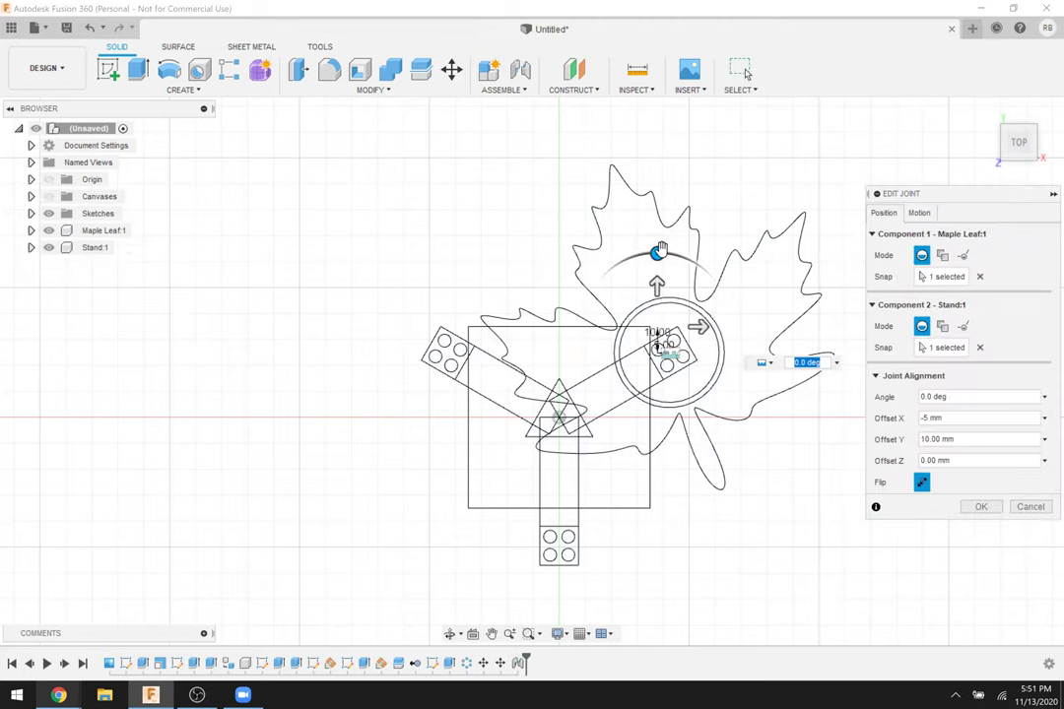
left_click_drag(660, 249, 740, 297)
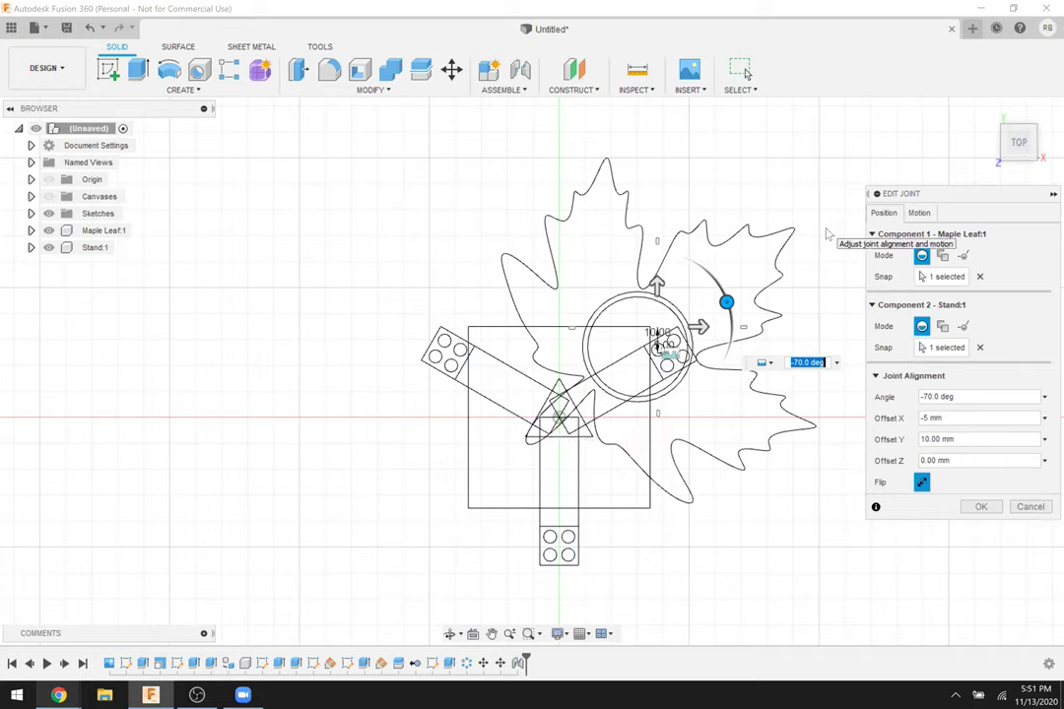
key("Return")
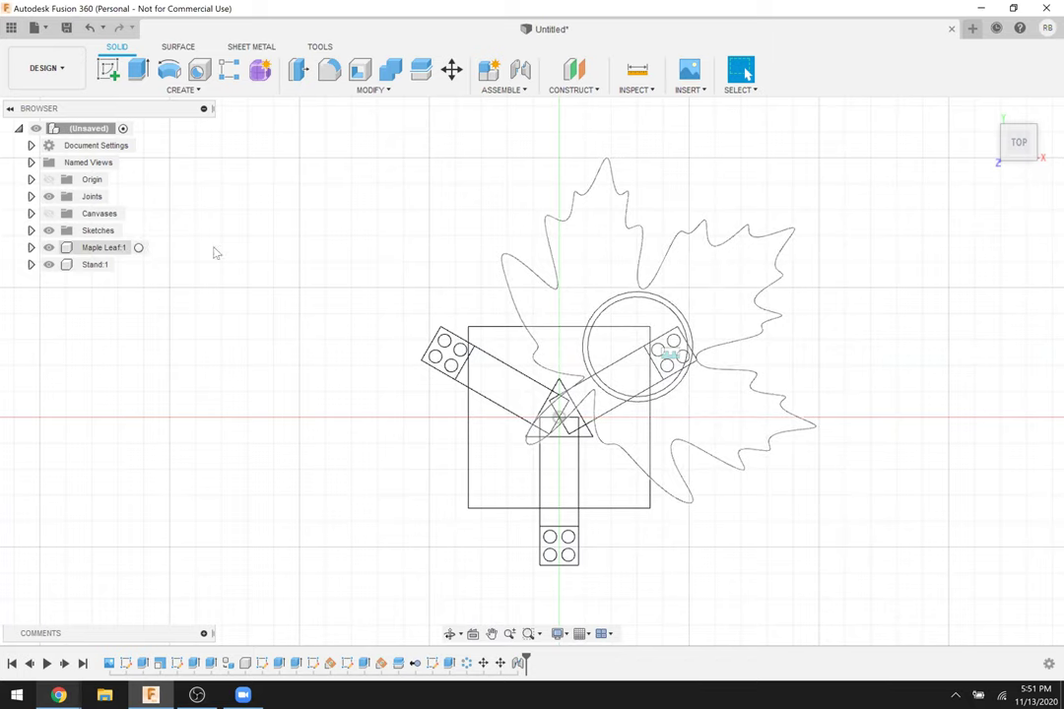
Set the visual style to Shaded with Visible Edges Only and view the leaf on the stand from several angles.
left_click(557, 633)
mouse_move(622, 506)
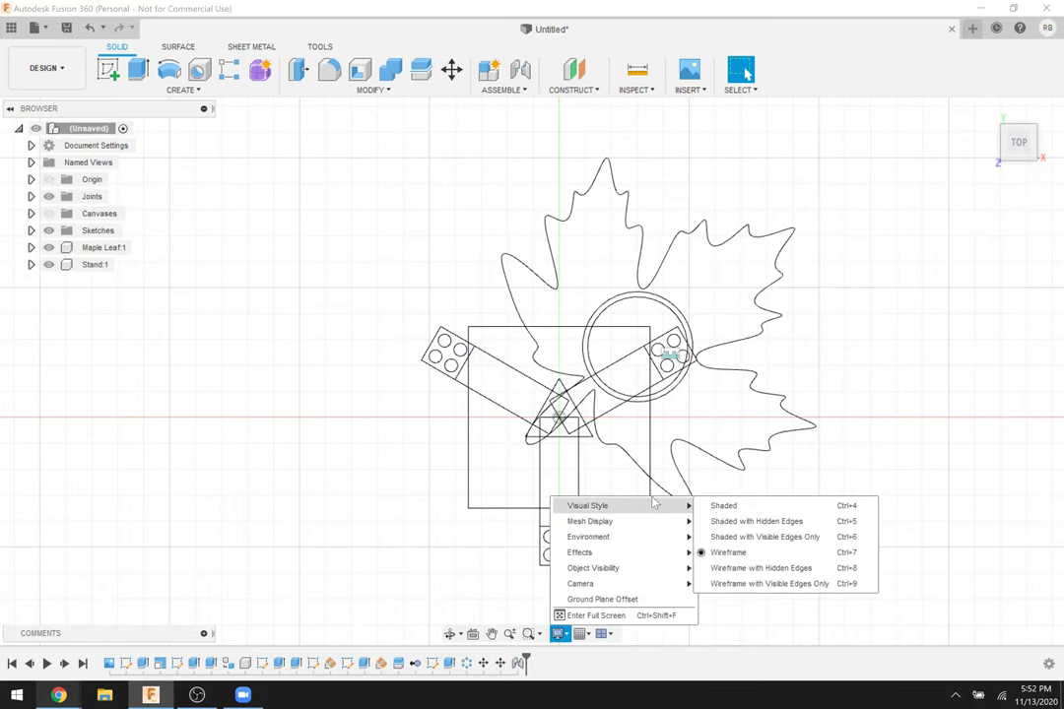
left_click(743, 538)
mouse_move(793, 517)
middle_mouse_down("shift")
mouse_move(795, 489)
mouse_move(774, 450)
mouse_move(703, 428)
mouse_move(636, 443)
mouse_move(508, 382)
mouse_move(444, 397)
mouse_move(480, 456)
mouse_move(313, 461)
mouse_move(309, 482)
mouse_move(397, 501)
mouse_move(312, 424)
mouse_move(266, 420)
mouse_move(814, 399)
mouse_move(786, 358)
mouse_move(751, 343)
mouse_move(675, 404)
mouse_move(690, 491)
mouse_move(753, 483)
middle_mouse_up("shift")
middle_click_drag(836, 427, 754, 366, "shift")
key("Escape")
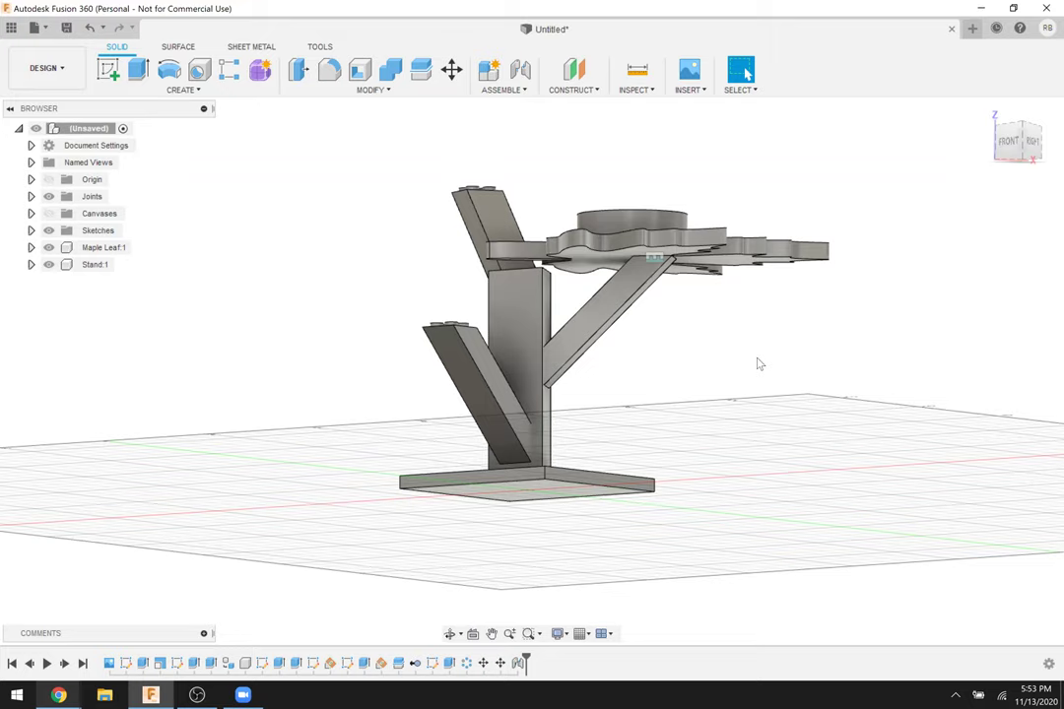
middle_click_drag(759, 362, 609, 305, "shift")
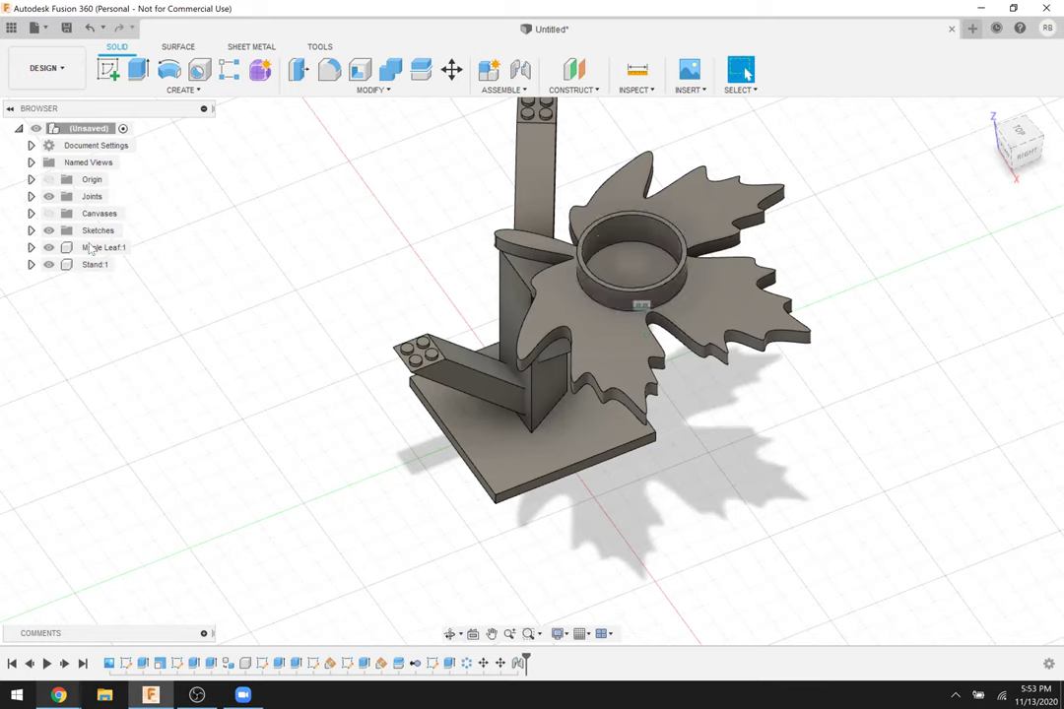
Roll the design history back to just after the leaf's ring sketch, open that sketch to review its circle dimensions, and finish it.
left_click(139, 249)
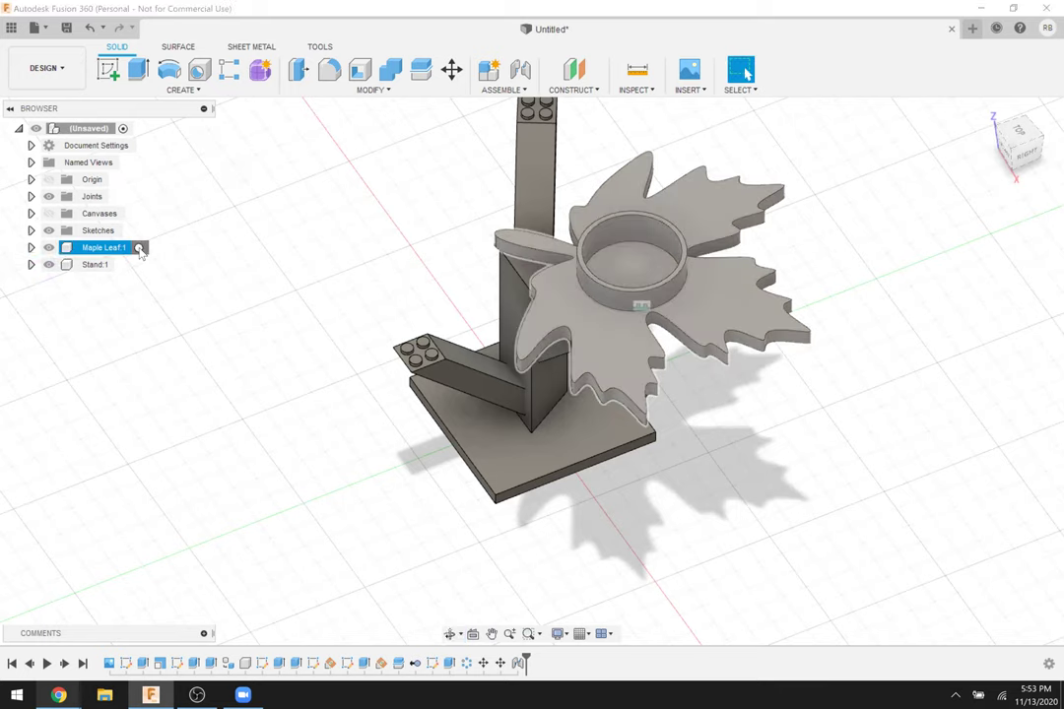
left_click(122, 128)
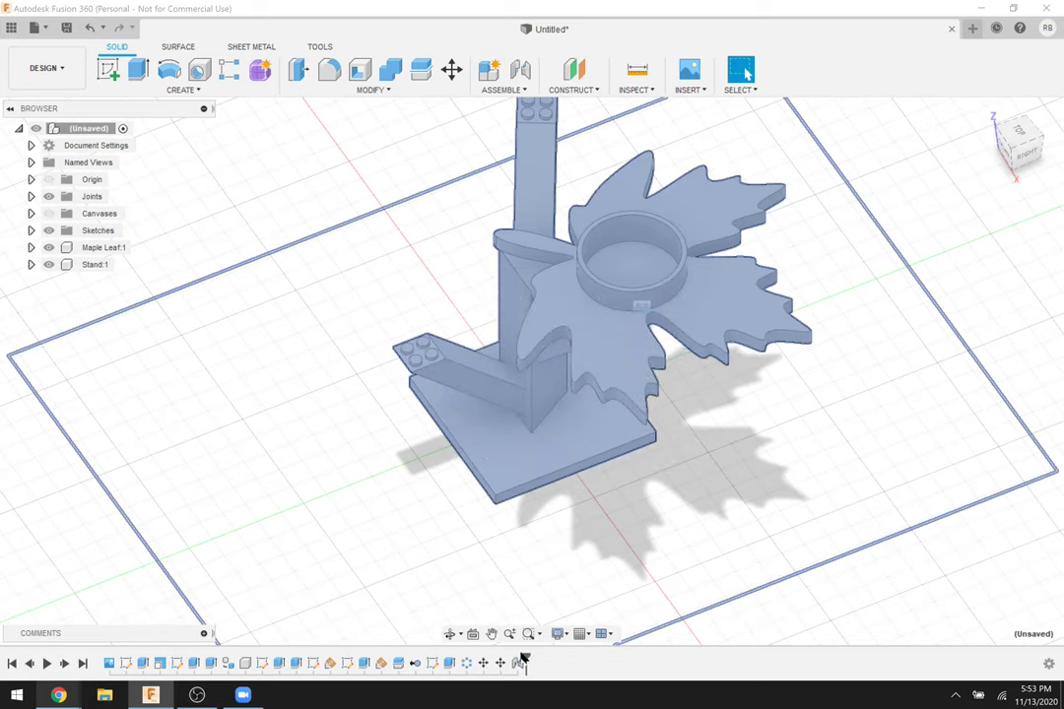
left_click_drag(522, 663, 185, 658)
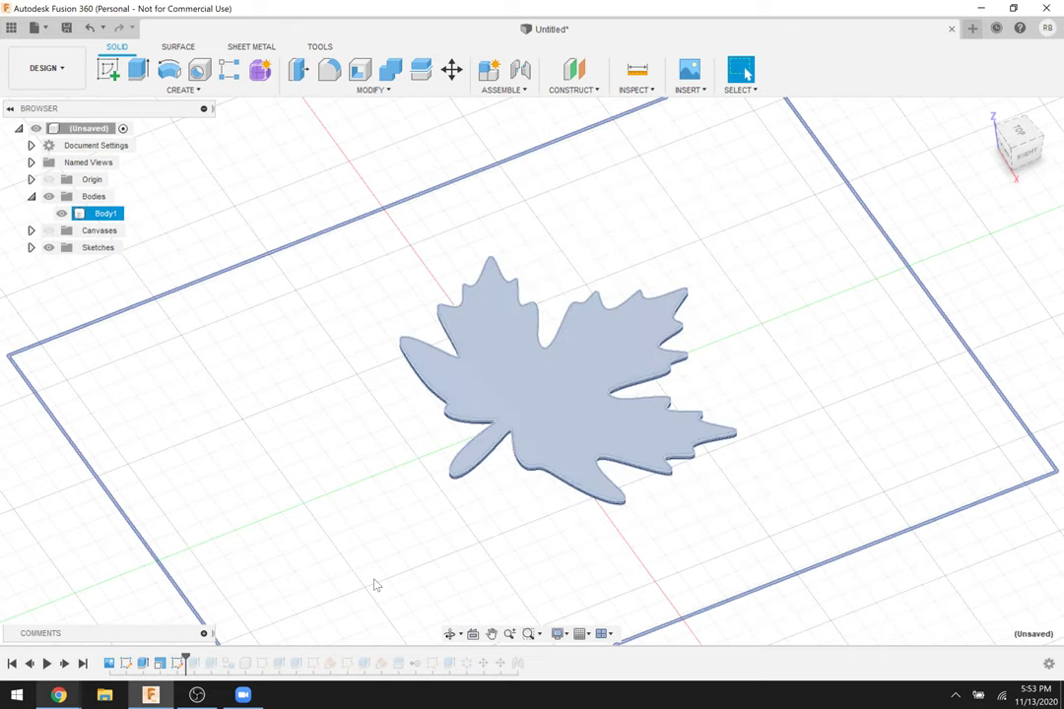
double_click(180, 662)
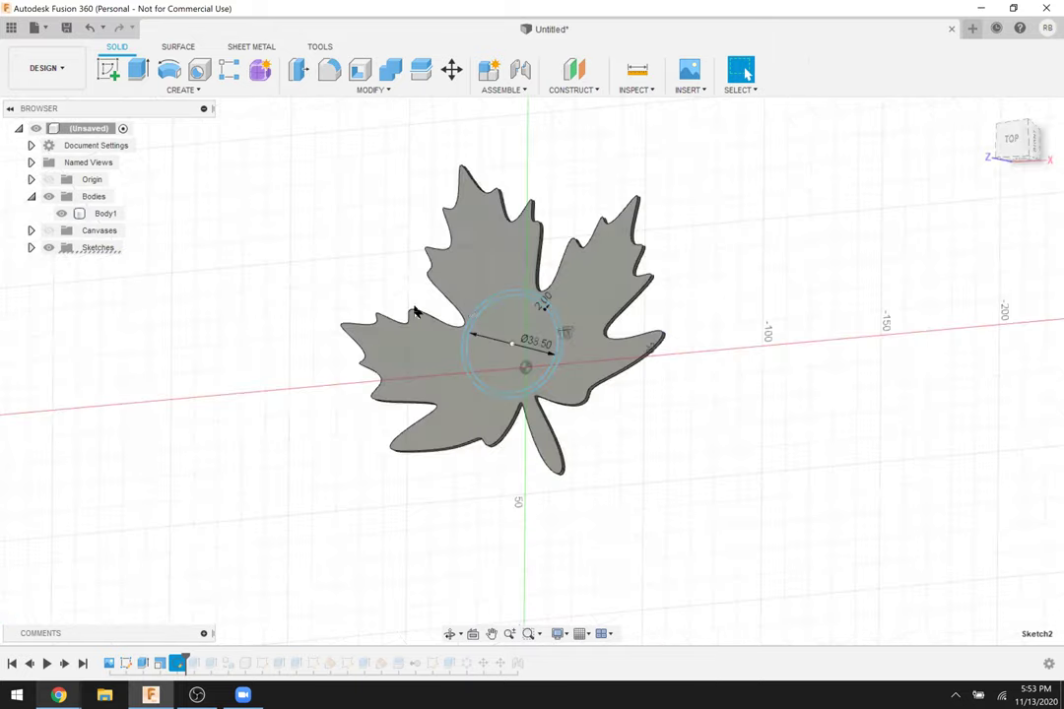
scroll(455, 327, "up", 3)
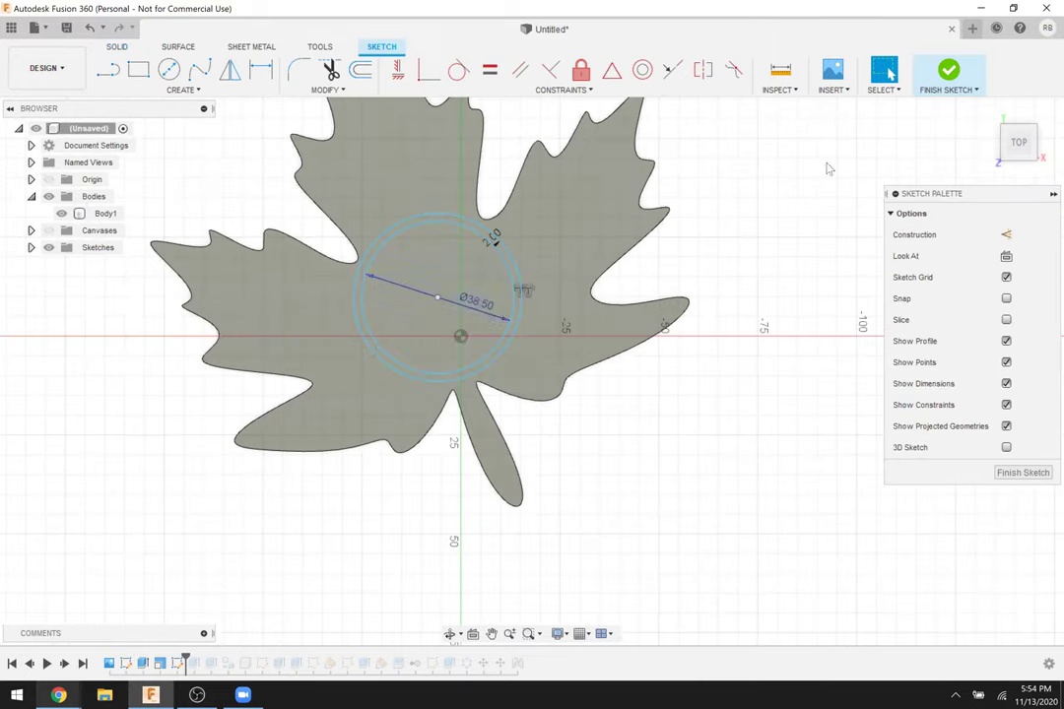
left_click(951, 74)
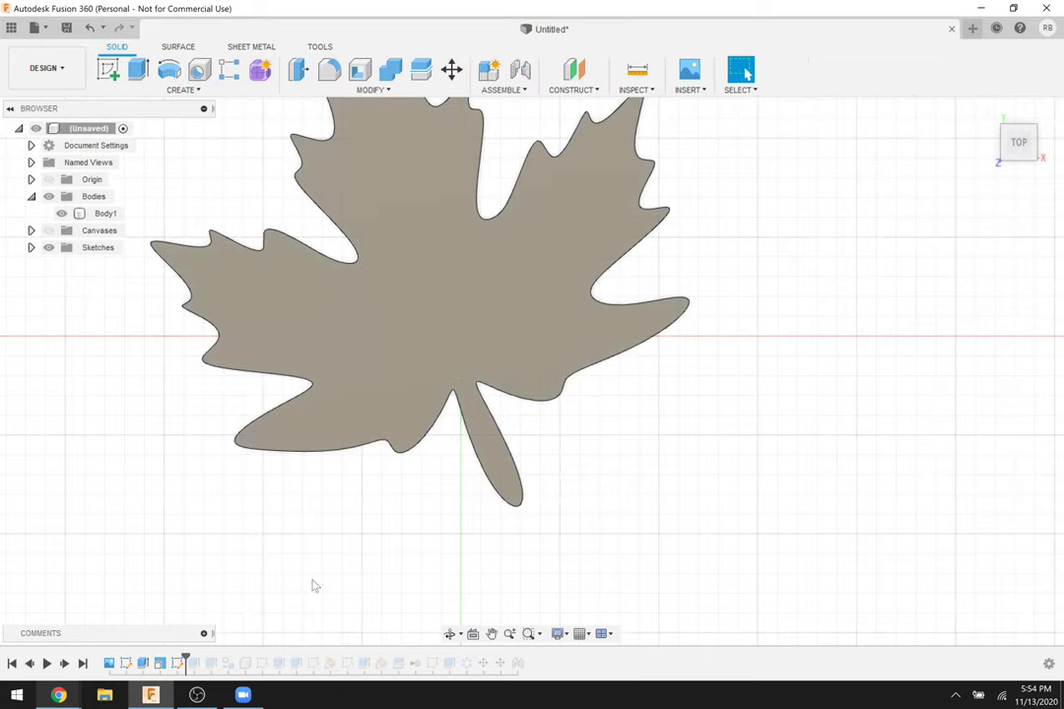
Advance the design history past the ring's extrusion to examine the cup on the leaf, and return the history to its end.
left_click_drag(184, 655, 200, 662)
middle_click_drag(294, 562, 166, 566, "shift")
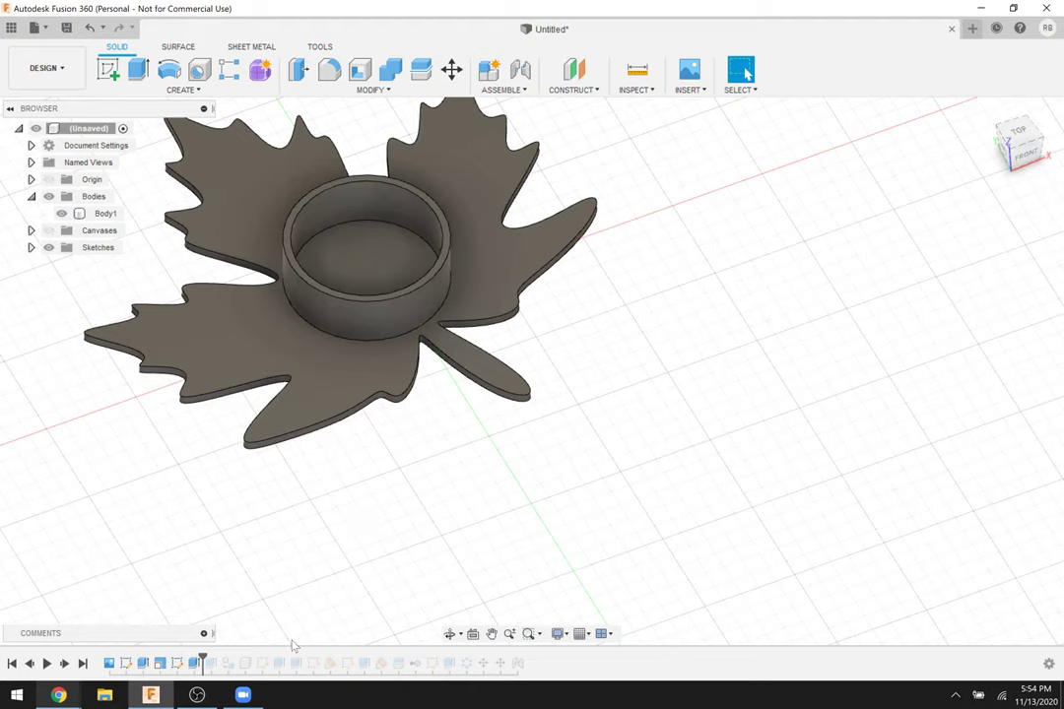
left_click_drag(205, 655, 525, 662)
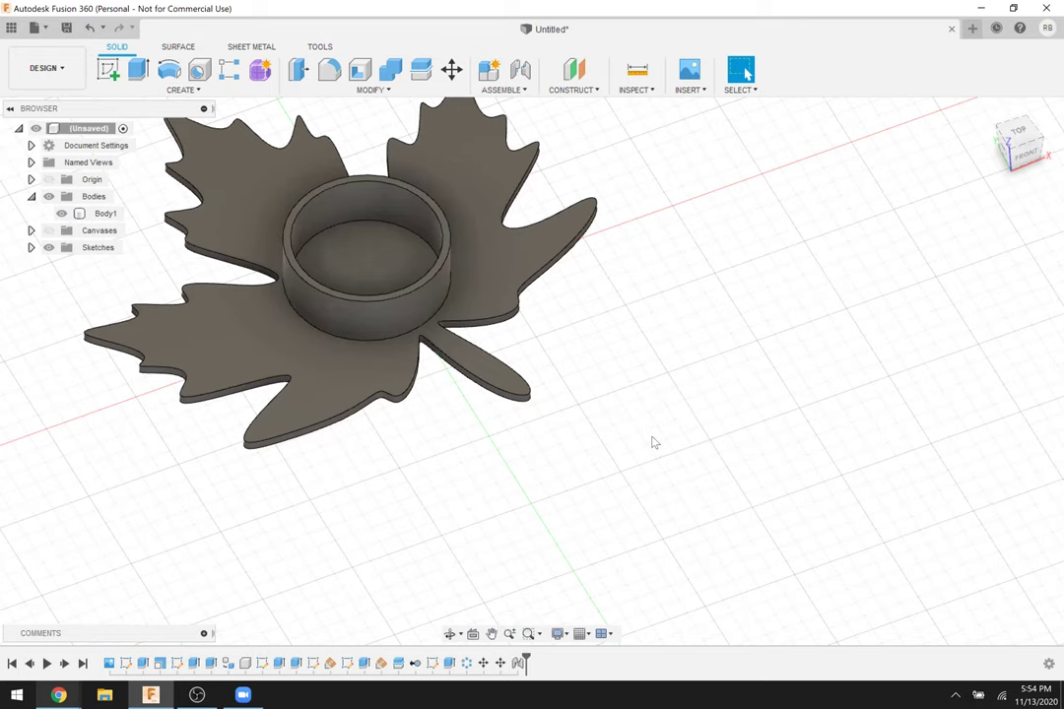
middle_click_drag(614, 326, 742, 359, "shift")
scroll(658, 330, "down", 5)
middle_click_drag(658, 330, 611, 402, "shift")
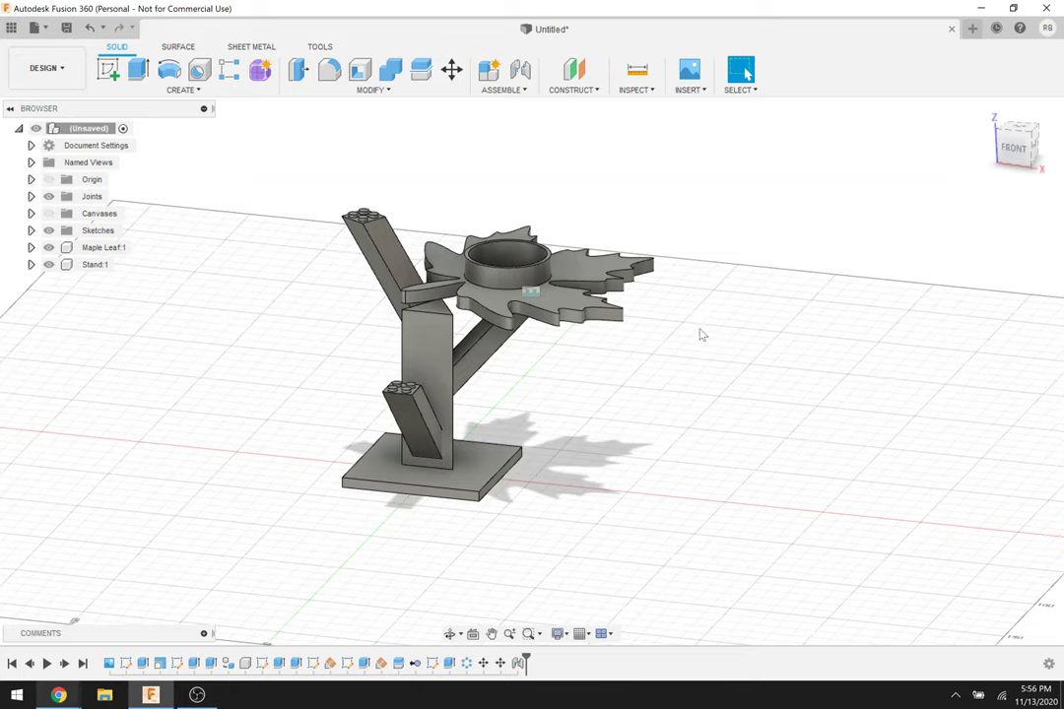
Create a section analysis from the side face of the arm under the leaf, with a Y distance of -10 mm.
mouse_move(678, 368)
middle_mouse_down("shift")
mouse_move(606, 305)
mouse_move(617, 283)
mouse_move(601, 356)
mouse_move(648, 373)
mouse_move(694, 351)
mouse_move(694, 368)
middle_mouse_up("shift")
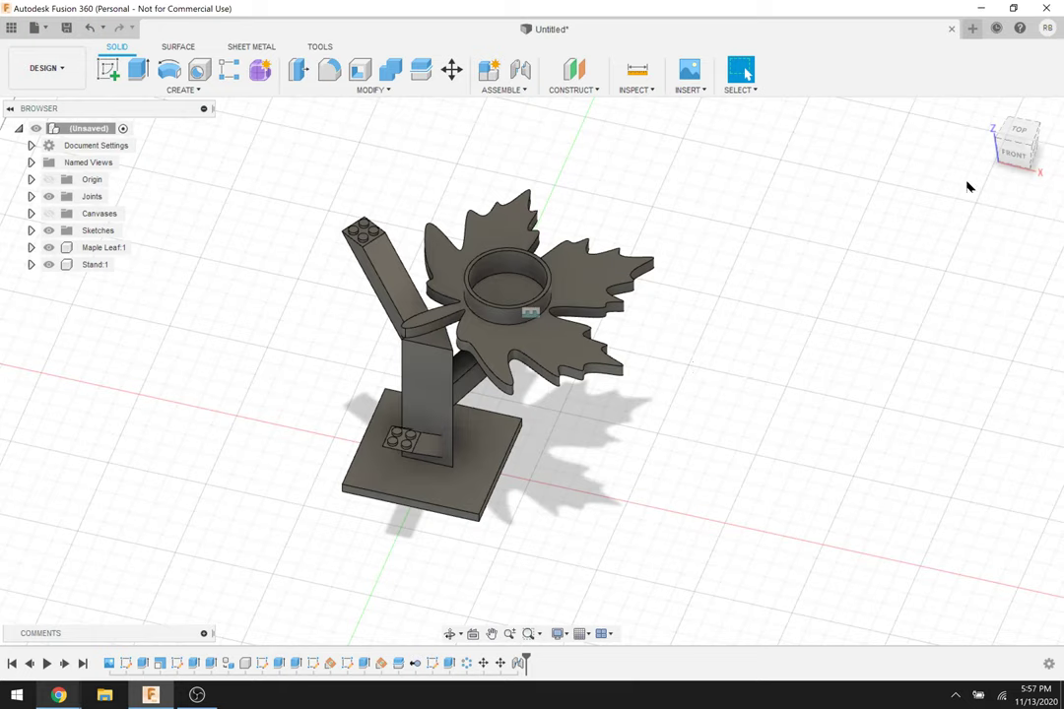
left_click_drag(676, 364, 654, 375)
key("Escape")
scroll(645, 373, "up", 5)
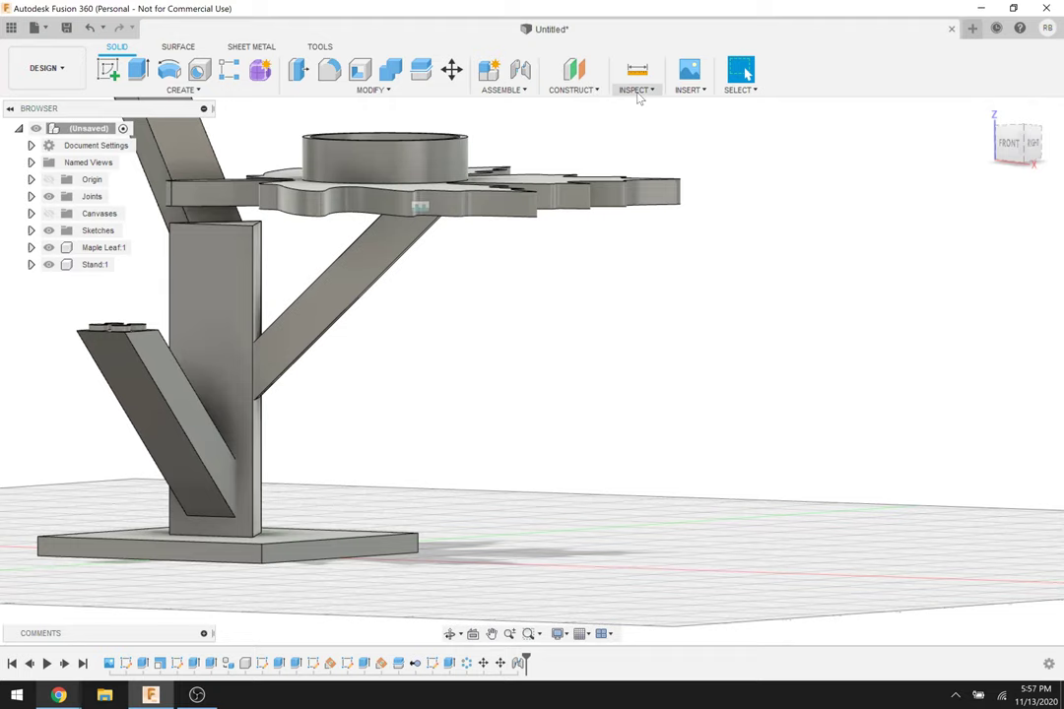
left_click(636, 92)
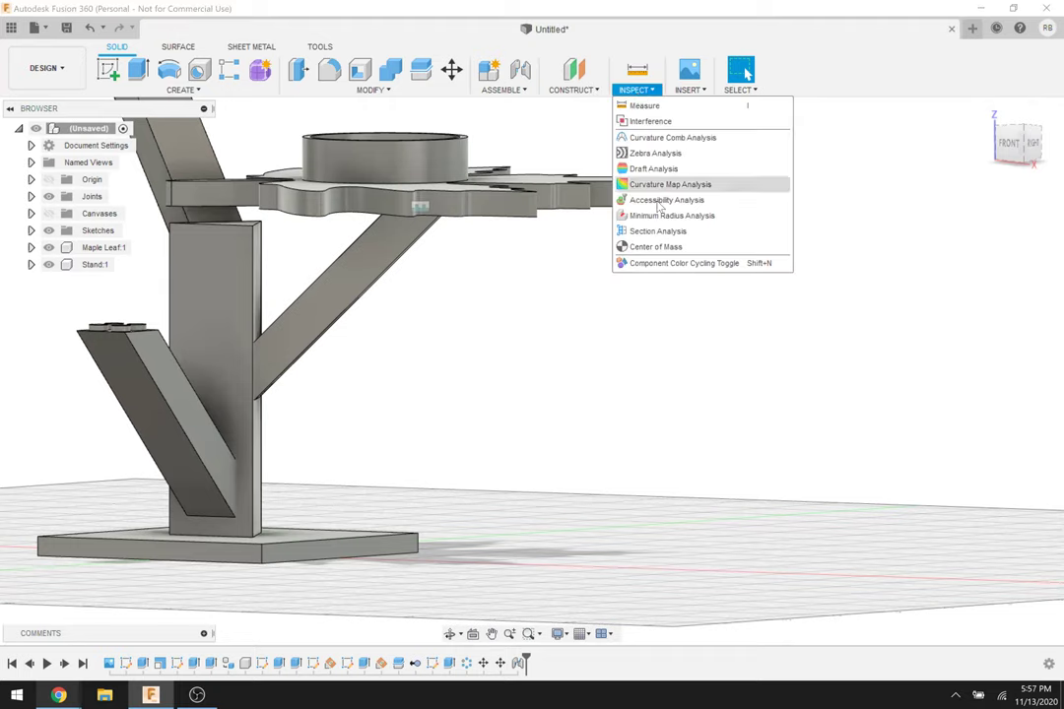
left_click(705, 232)
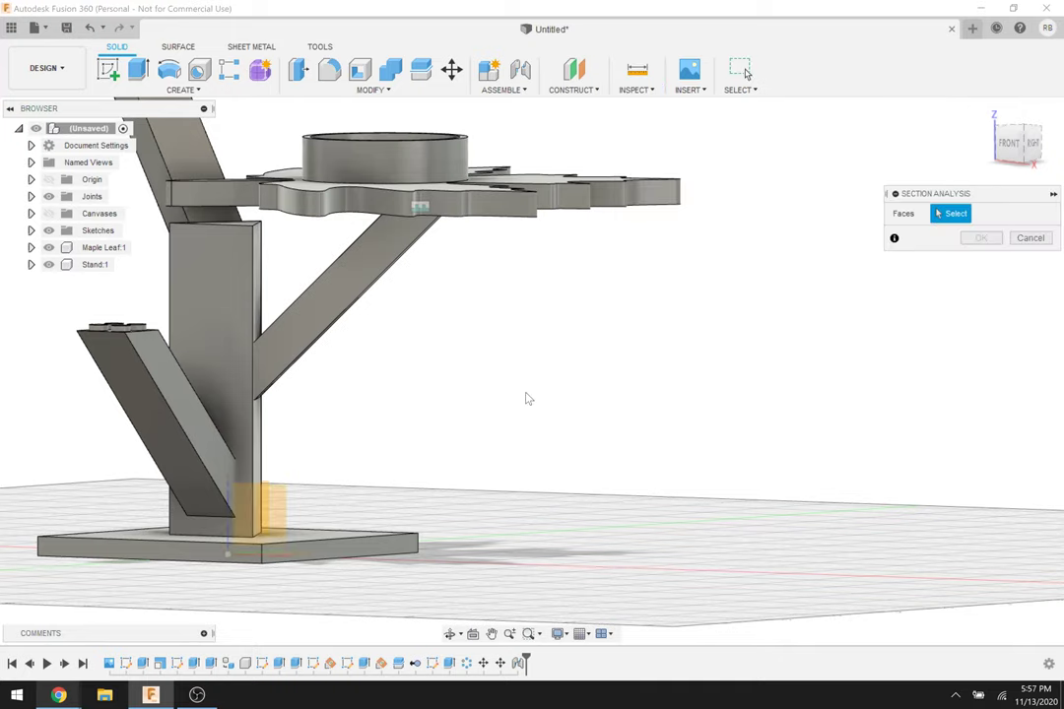
middle_click_drag(597, 392, 369, 284, "shift")
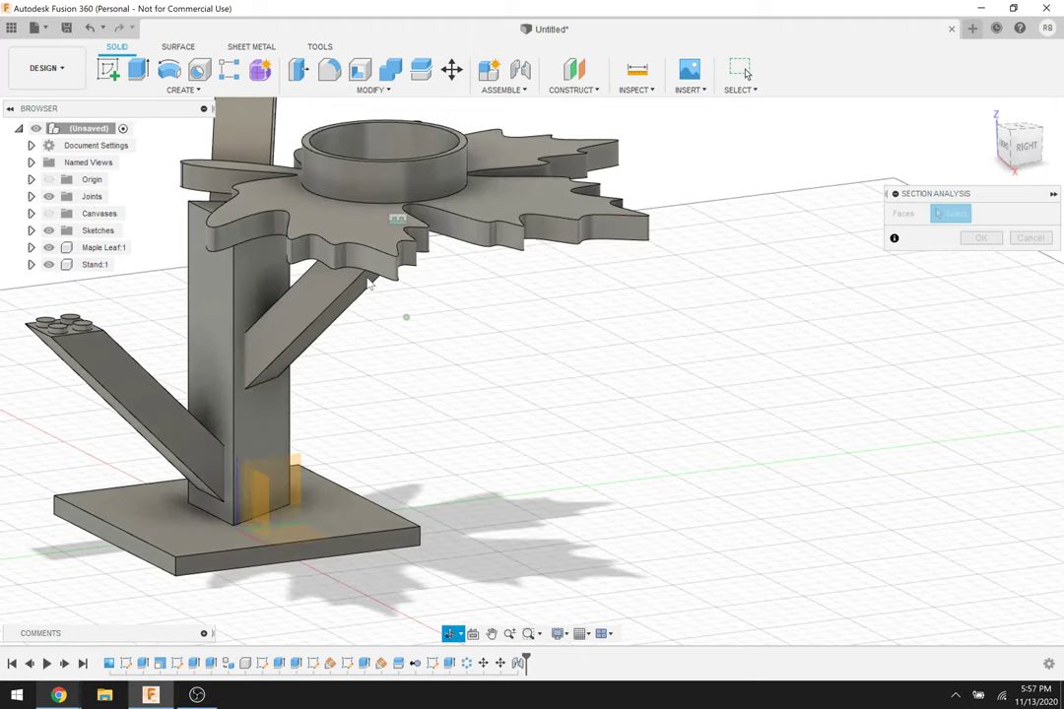
left_click(366, 281)
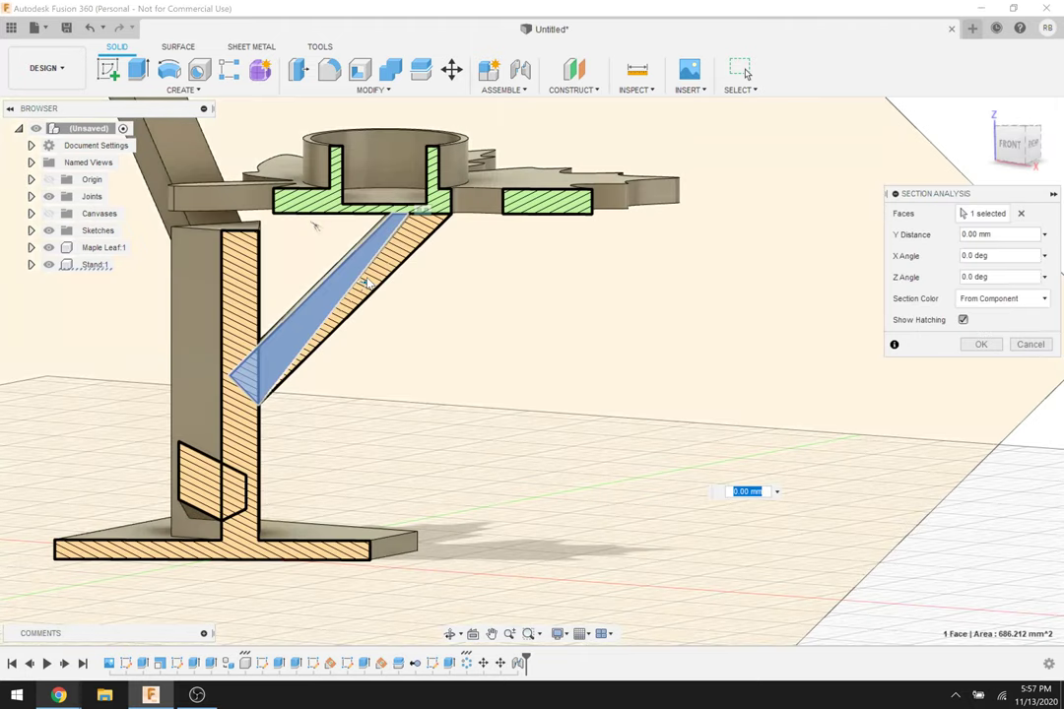
middle_click_drag(766, 236, 249, 278, "shift")
left_click_drag(241, 276, 326, 270)
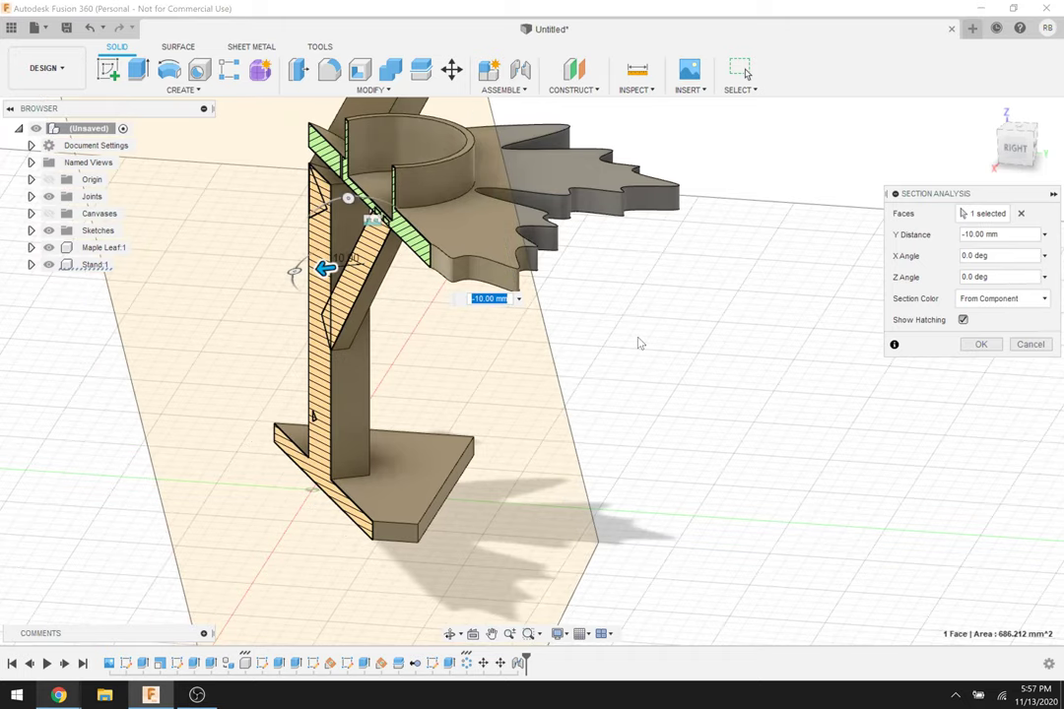
middle_click_drag(716, 328, 522, 482, "shift")
key("Return")
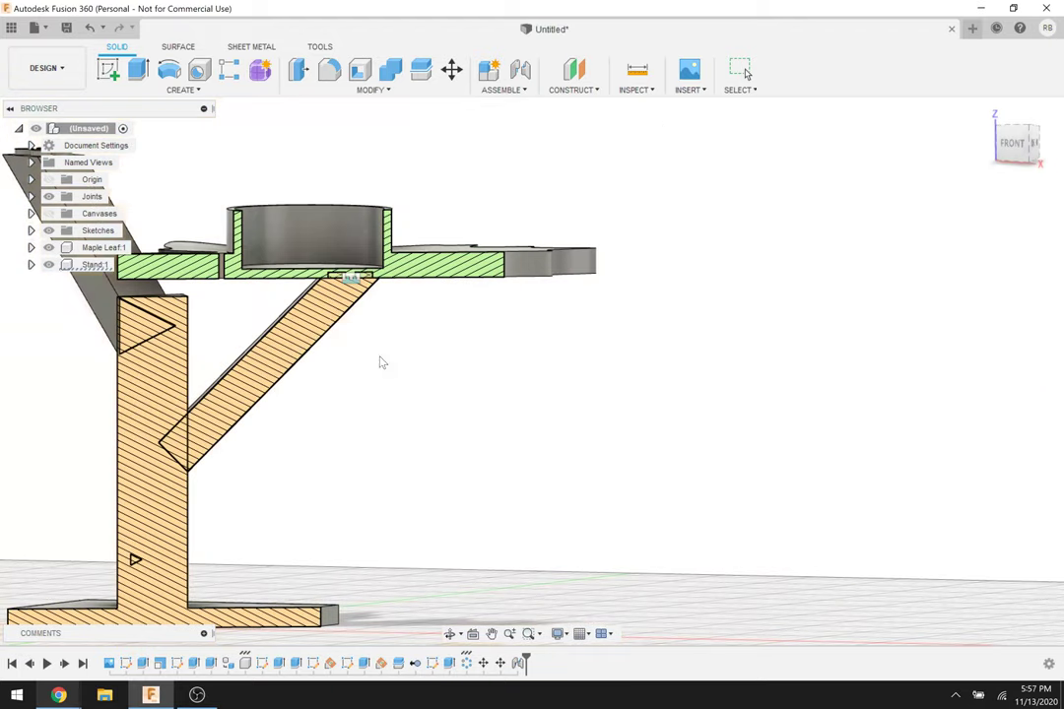
Examine the sectioned contact between the arm's studs and the leaf up close, and hide the section analysis.
scroll(347, 271, "up", 5)
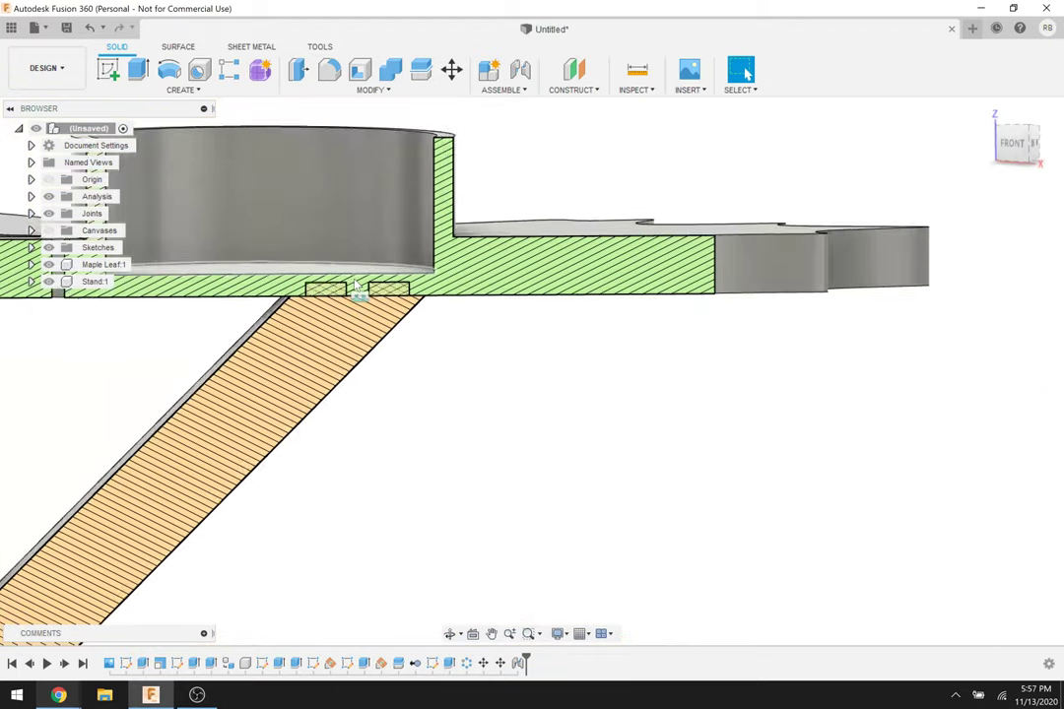
scroll(355, 286, "up", 4)
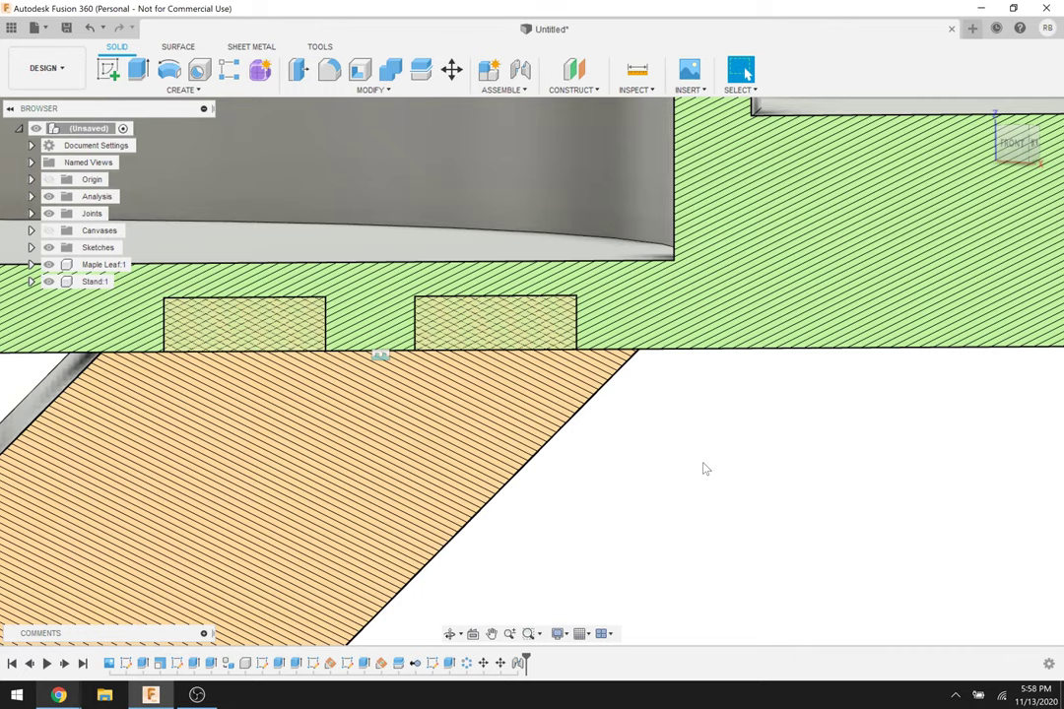
scroll(704, 469, "down", 5)
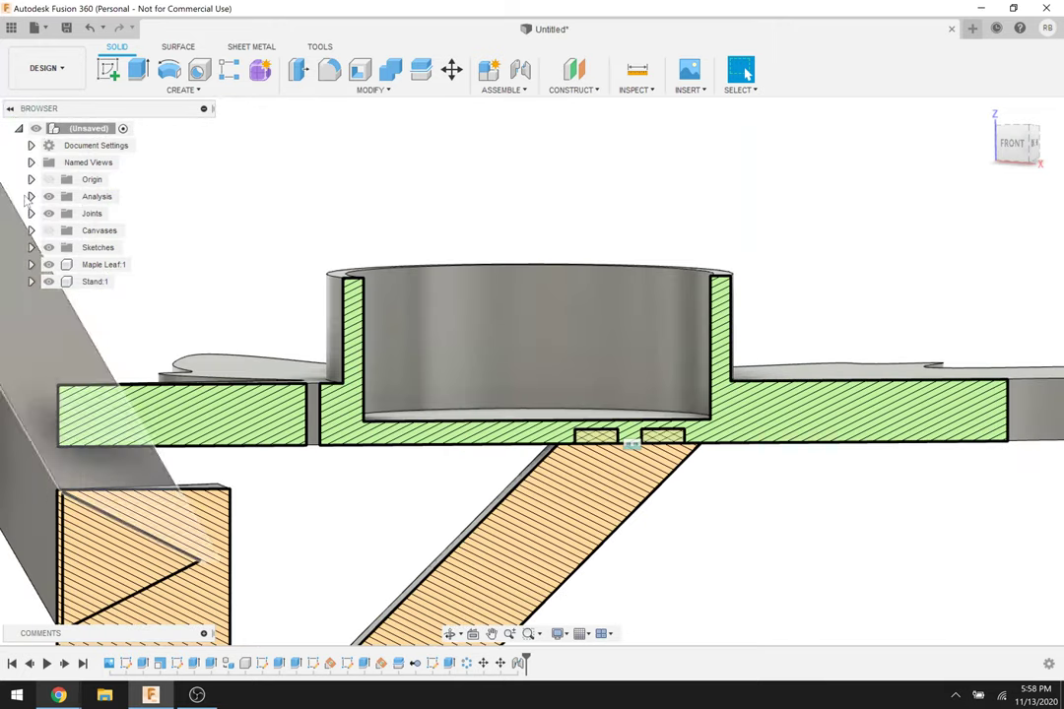
scroll(736, 498, "down", 3)
middle_click_drag(735, 332, 790, 482, "shift")
middle_click_drag(675, 494, 675, 494)
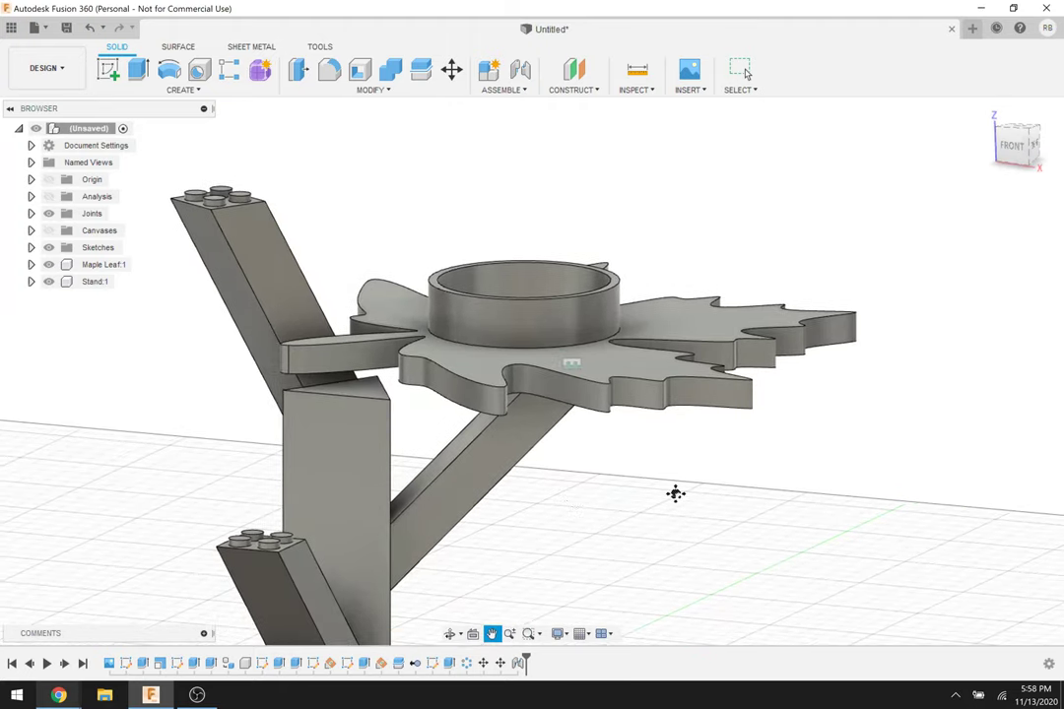
key("Escape")
Use Combine with the Cut operation to subtract the studded arm from the maple leaf, keeping the tool body.
left_click(393, 73)
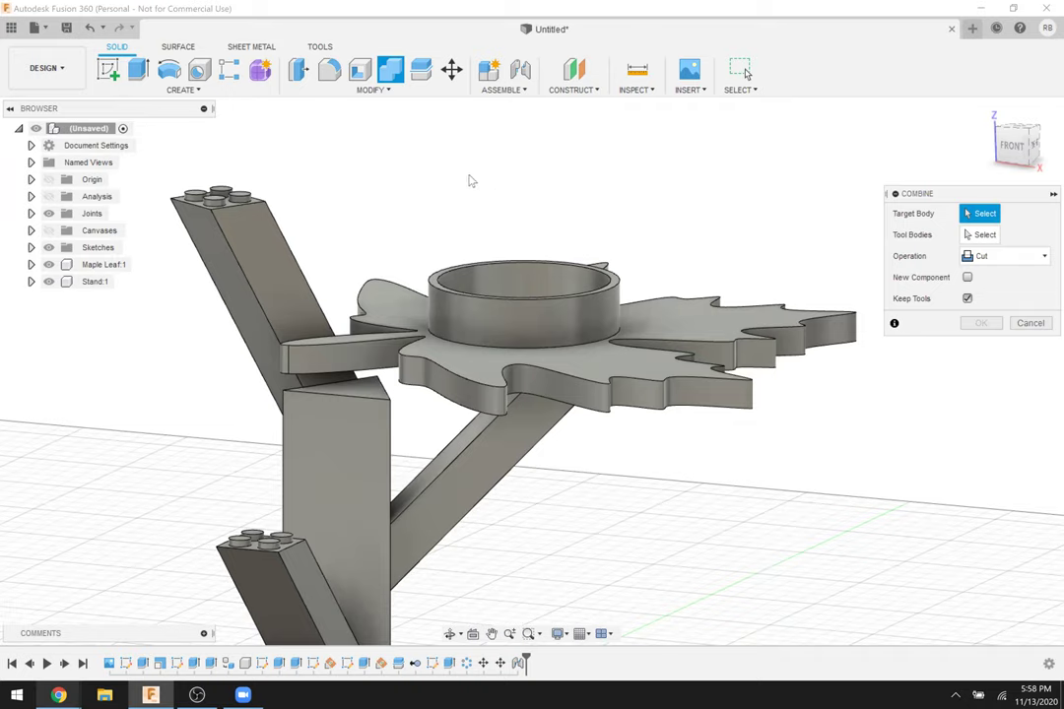
left_click(682, 329)
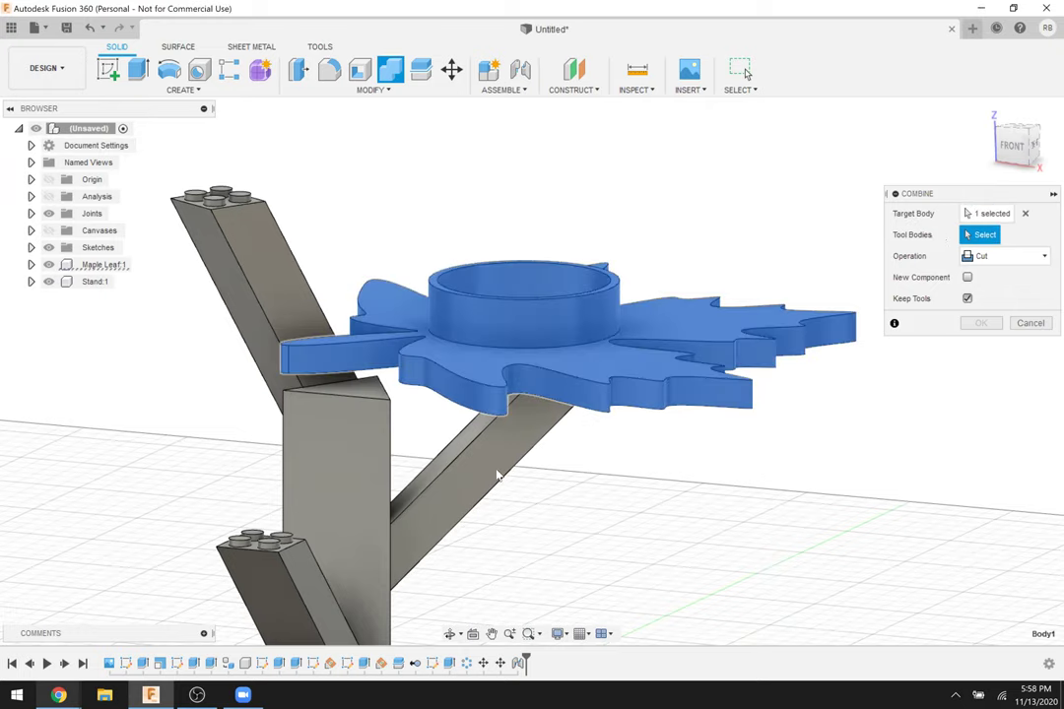
left_click(542, 443)
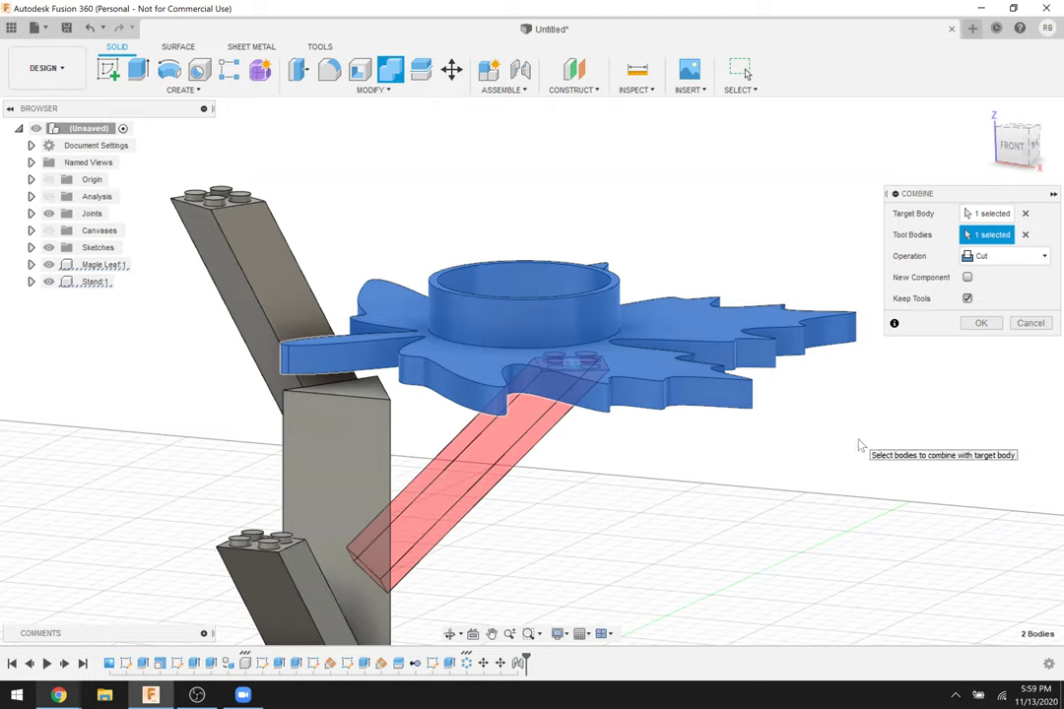
left_click(978, 325)
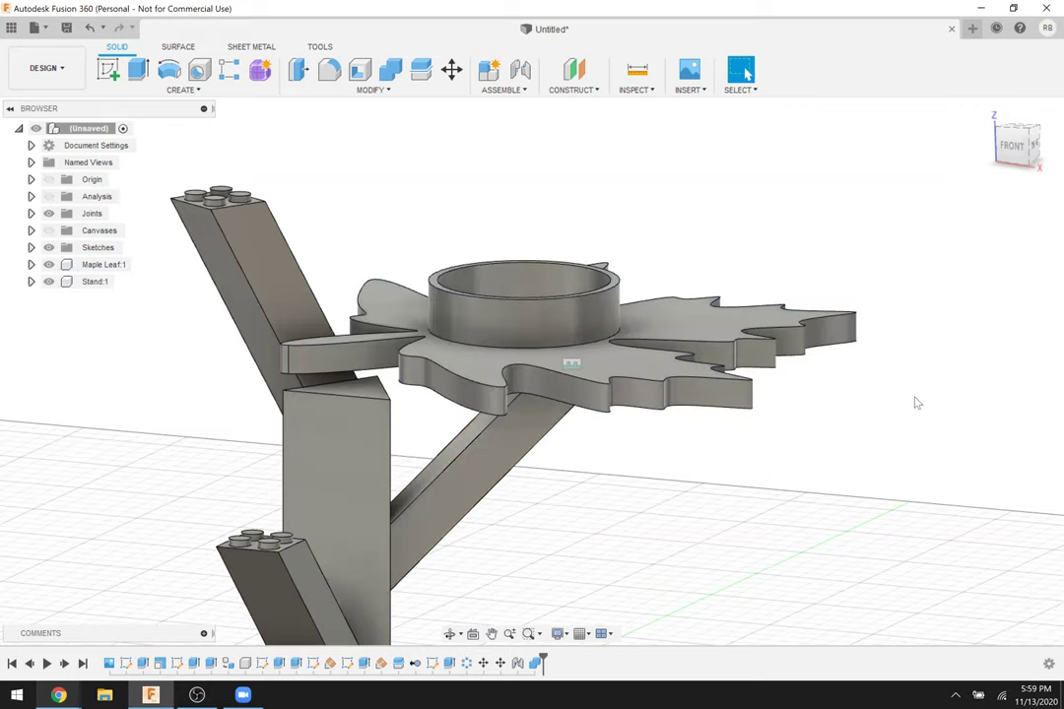
Hide the stand to inspect the leaf's underside where the arm was subtracted, and show the stand again.
middle_click_drag(891, 419, 54, 280, "shift")
left_click(51, 284)
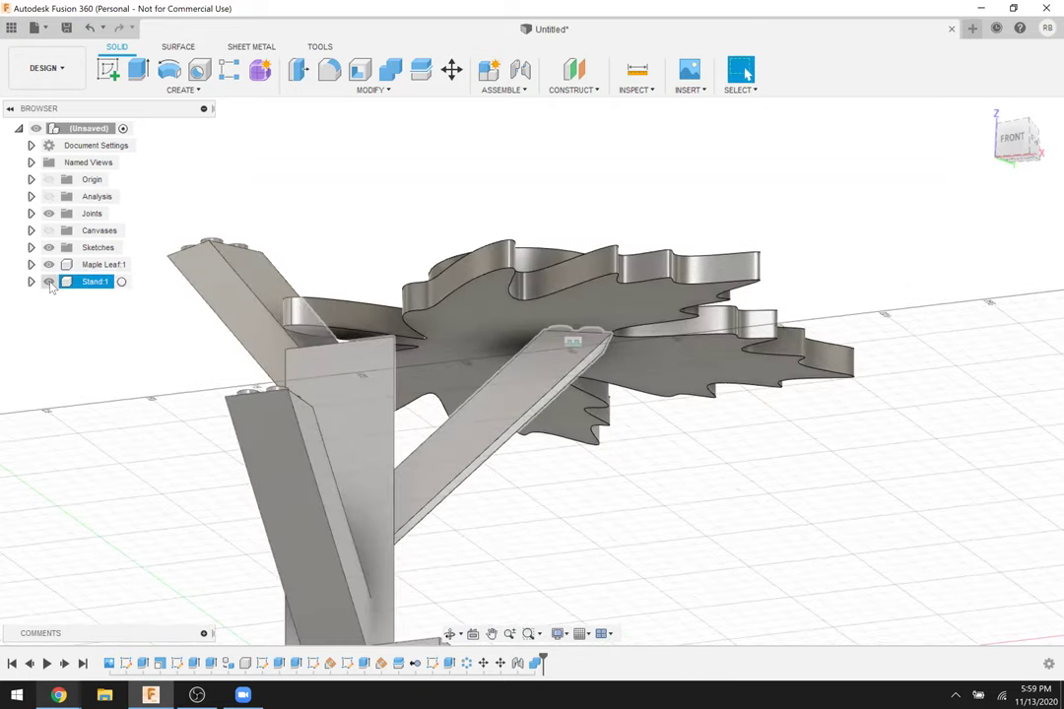
left_click(50, 282)
middle_click_drag(744, 461, 382, 536, "shift")
left_click(49, 282)
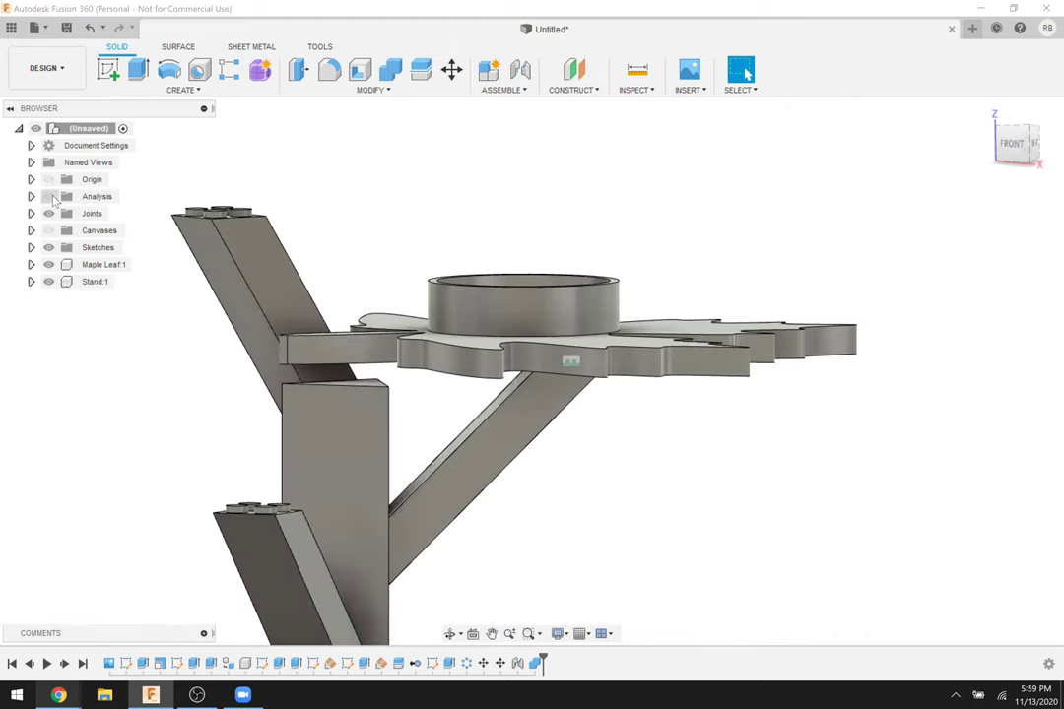
Show the section analysis again and examine how the arm's studs fit into the underside of the leaf.
left_click(48, 196)
scroll(571, 360, "up", 6)
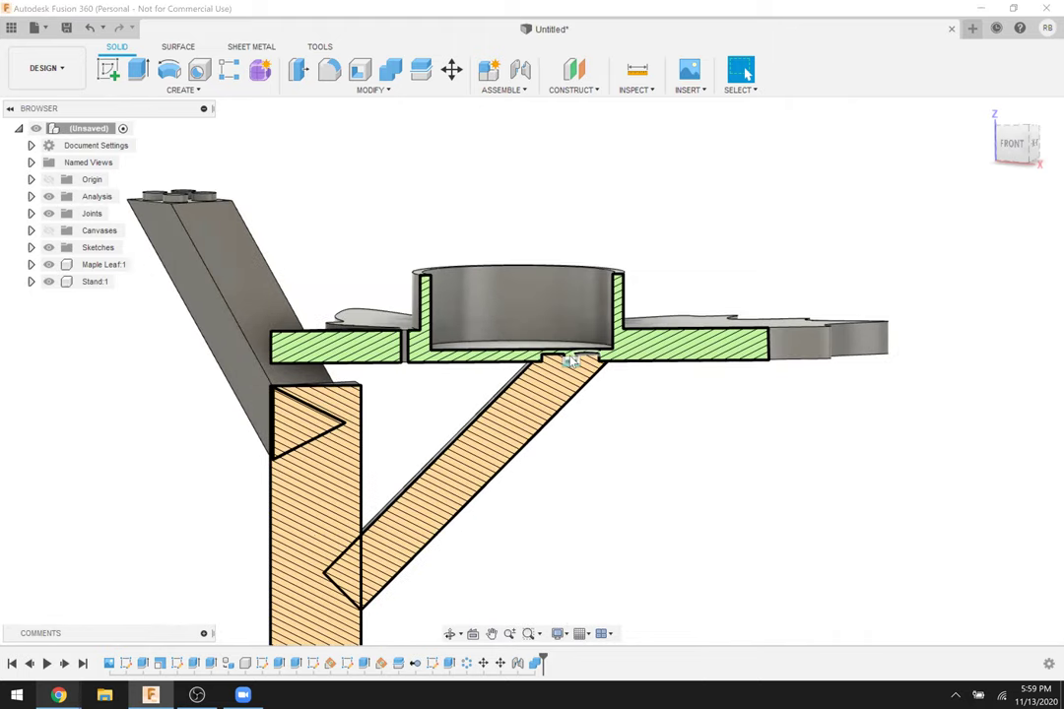
scroll(446, 394, "up", 5)
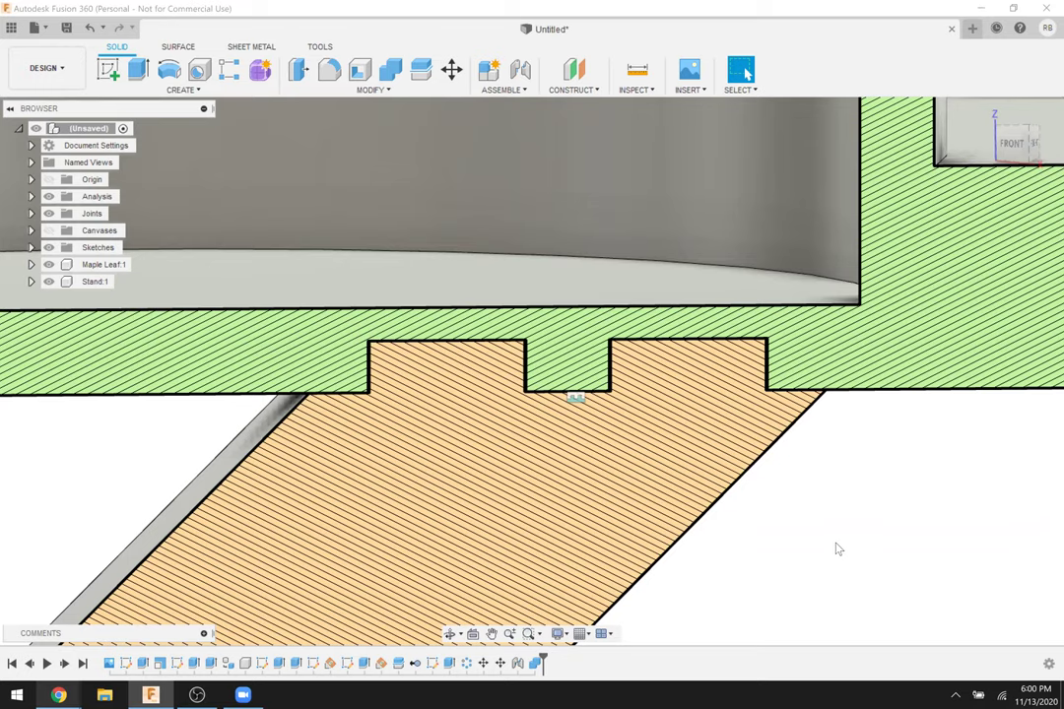
scroll(853, 547, "down", 3)
scroll(837, 549, "down", 3)
middle_click_drag(838, 529, 683, 439)
scroll(776, 494, "down", 2)
scroll(778, 496, "down", 3)
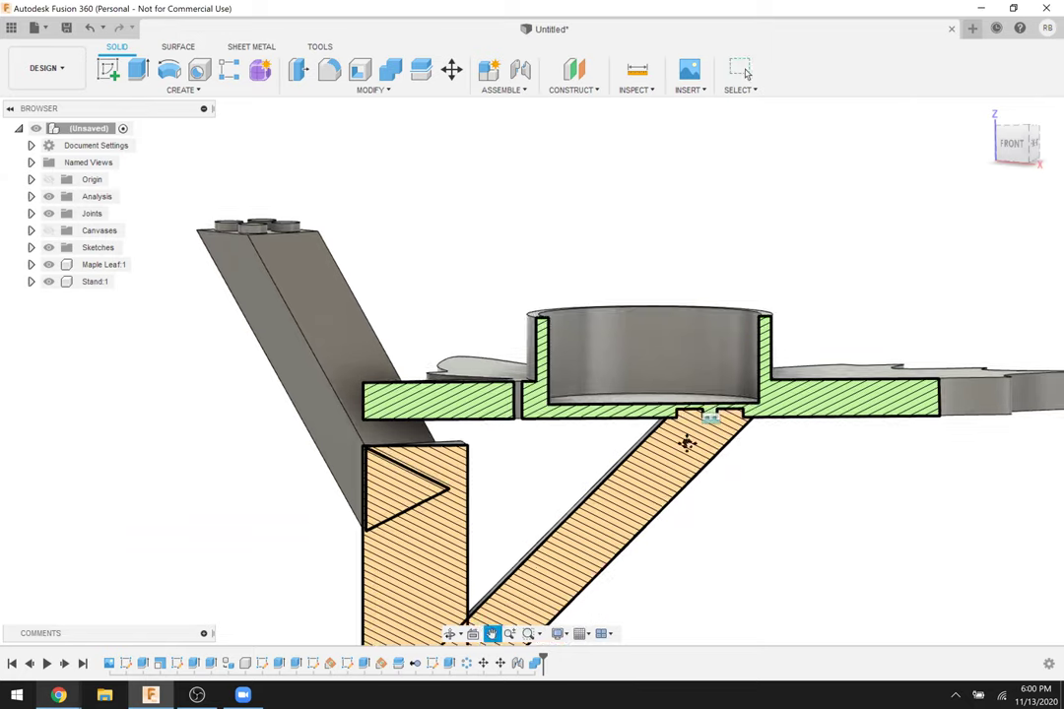
scroll(733, 456, "down", 1)
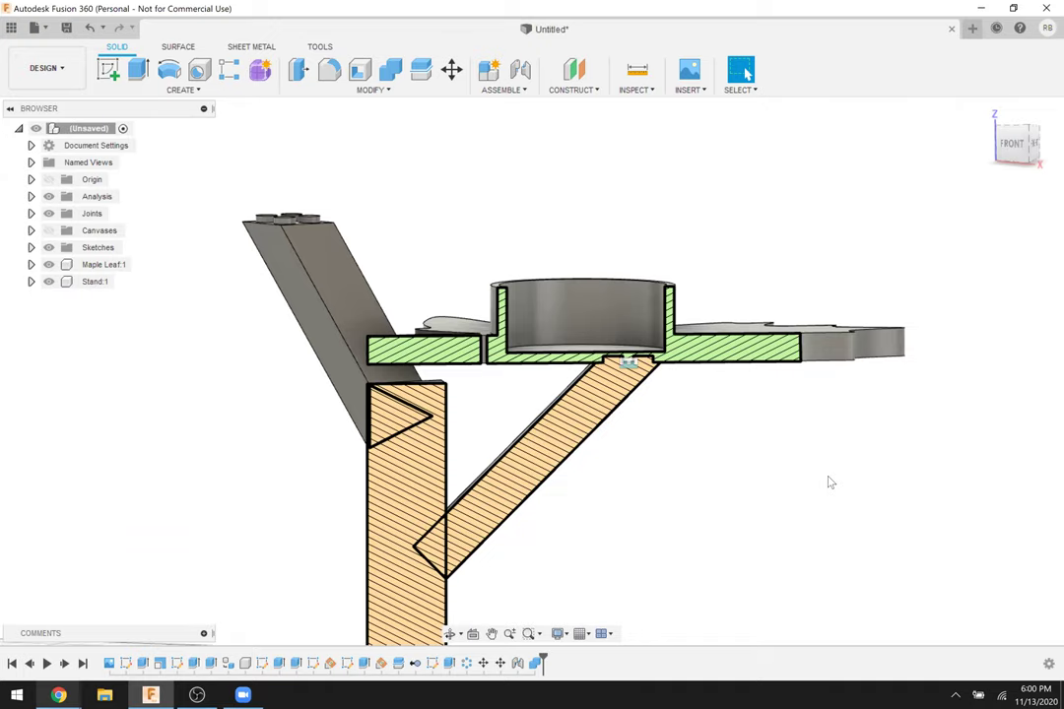
middle_click_drag(855, 462, 696, 476)
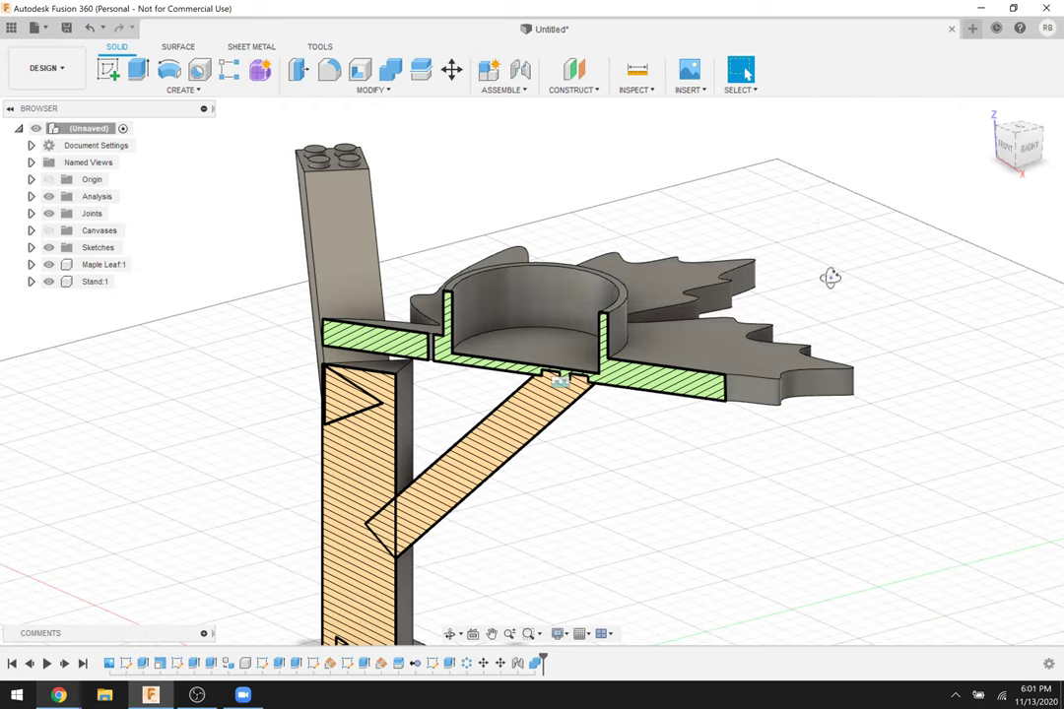
Hide the section analysis and the stand to expose the four stud sockets on the maple leaf's underside.
middle_click_drag(729, 224, 48, 207, "shift")
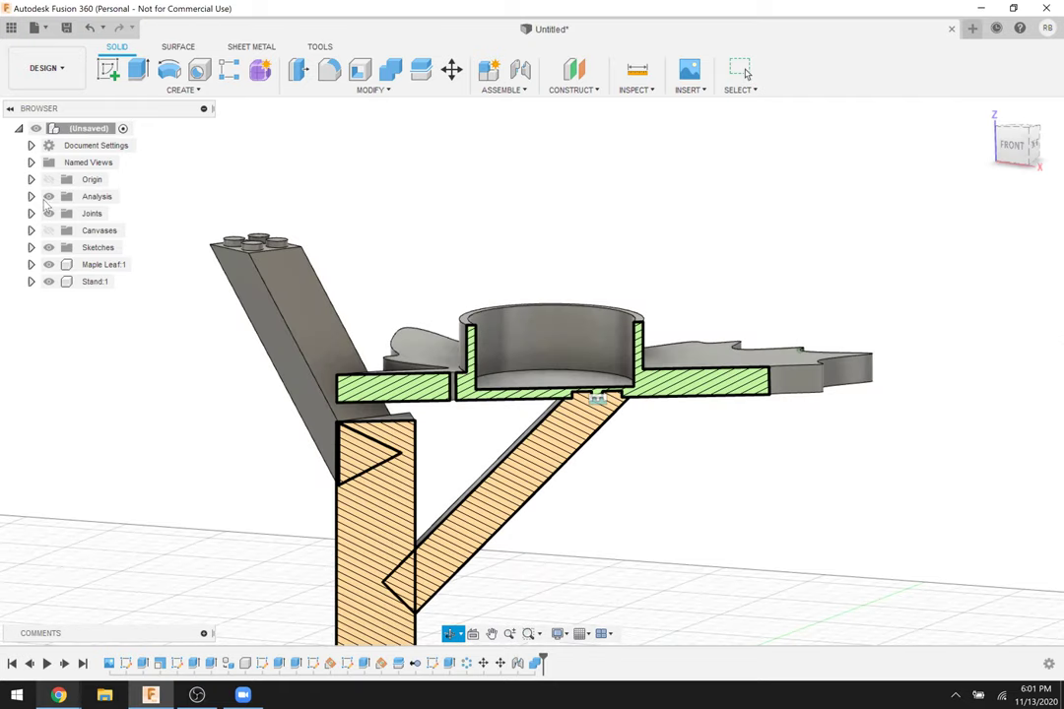
left_click(49, 196)
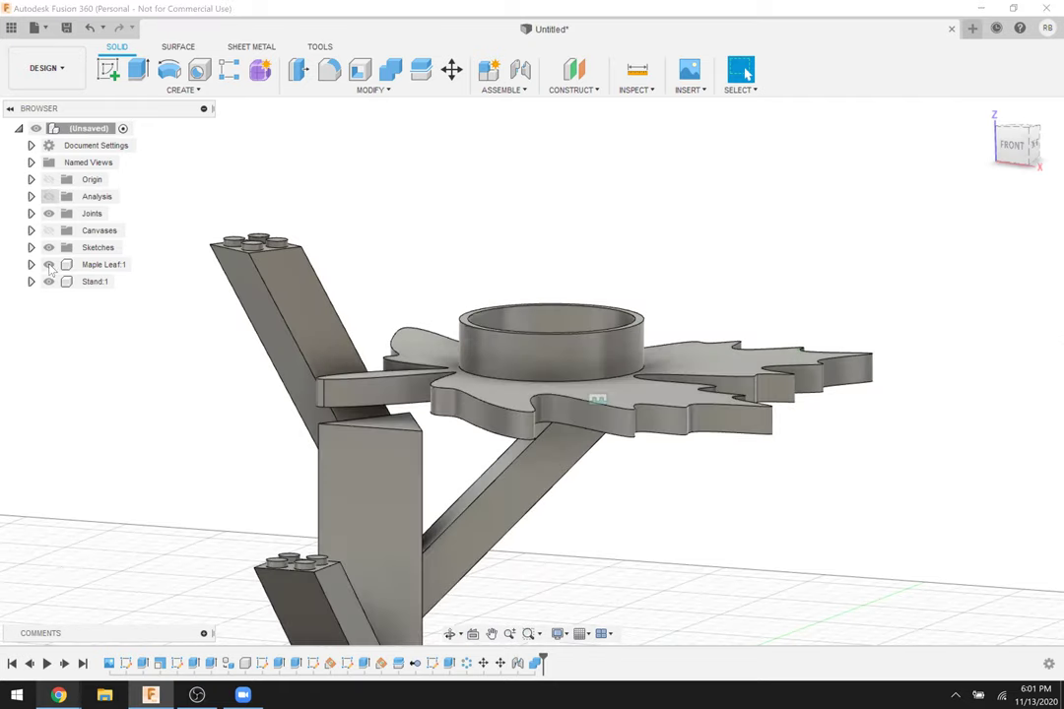
left_click(48, 281)
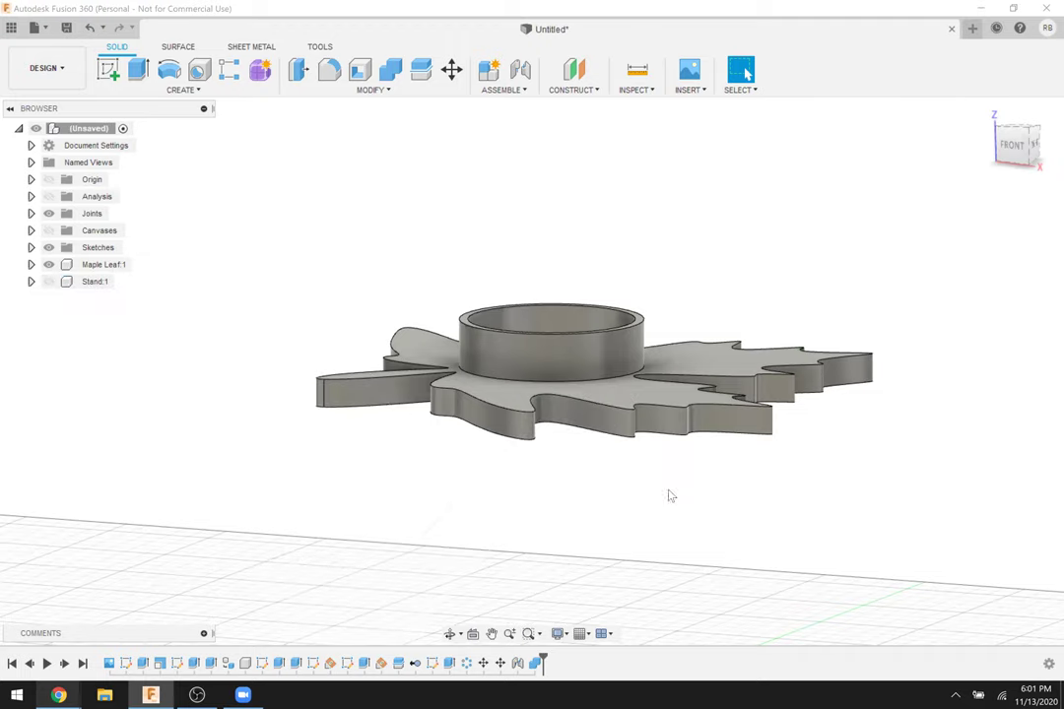
middle_click_drag(662, 446, 666, 433, "shift")
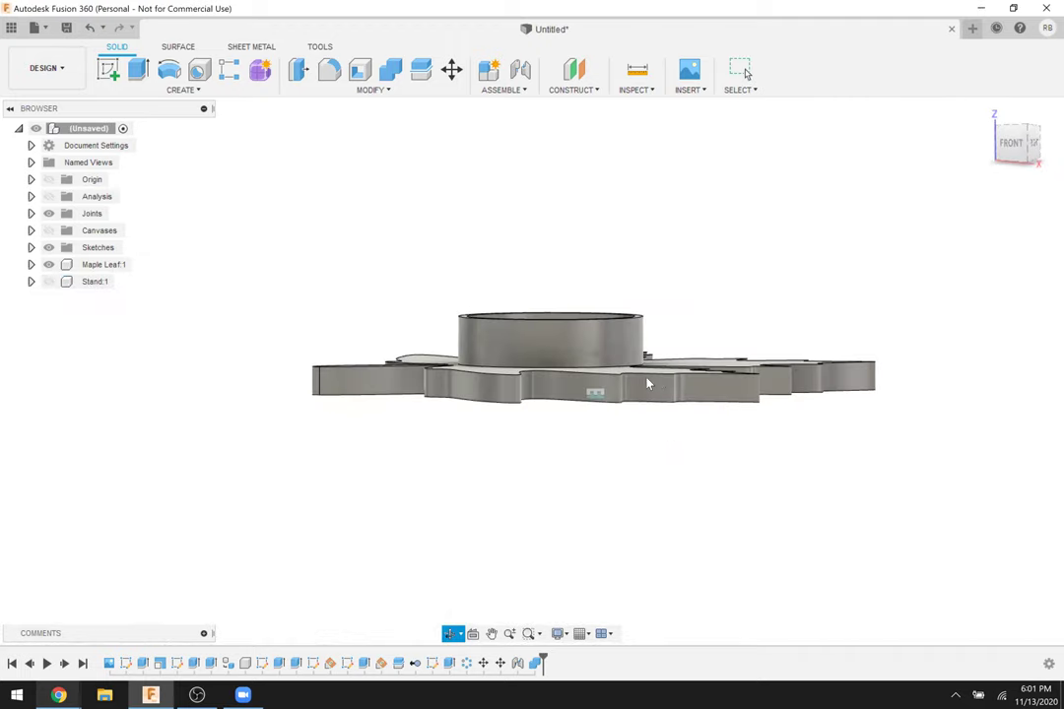
middle_click_drag(647, 384, 646, 380, "shift")
scroll(392, 308, "up", 5)
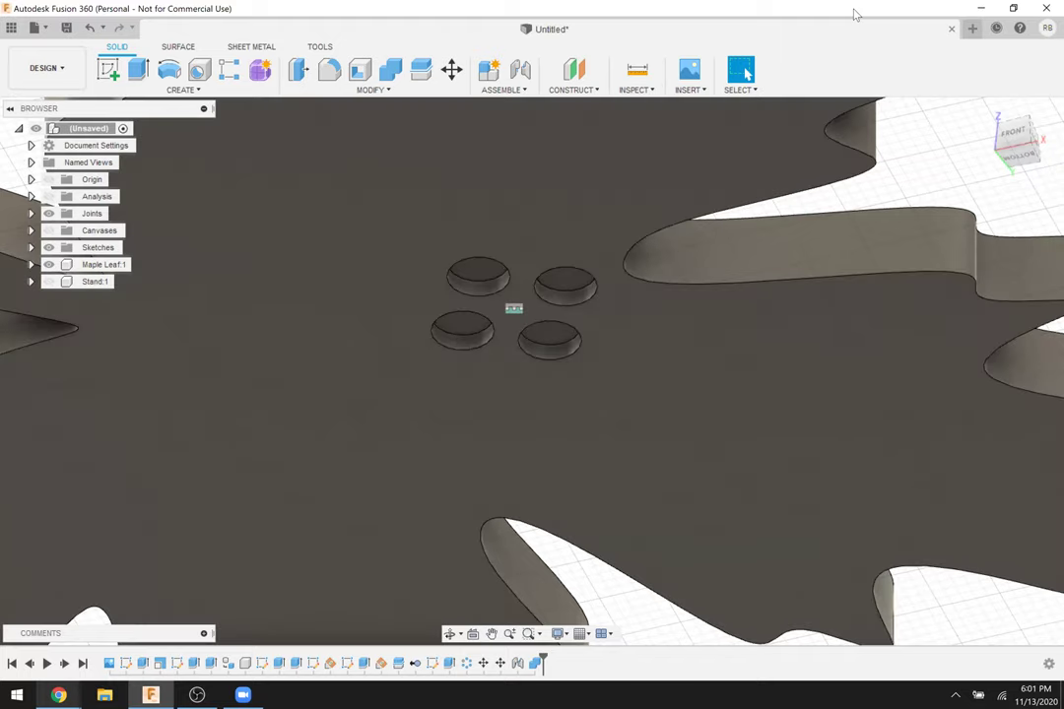
Offset the end faces of the four stud sockets by -0.2 mm with Press Pull to deepen them.
left_click(295, 77)
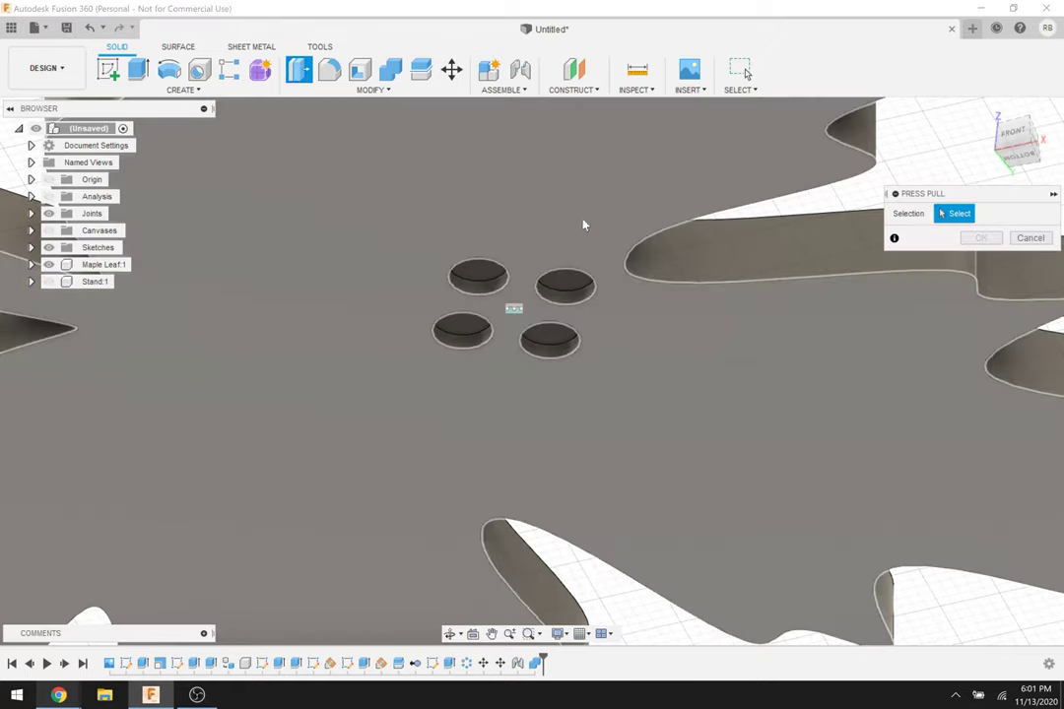
scroll(480, 286, "up", 4)
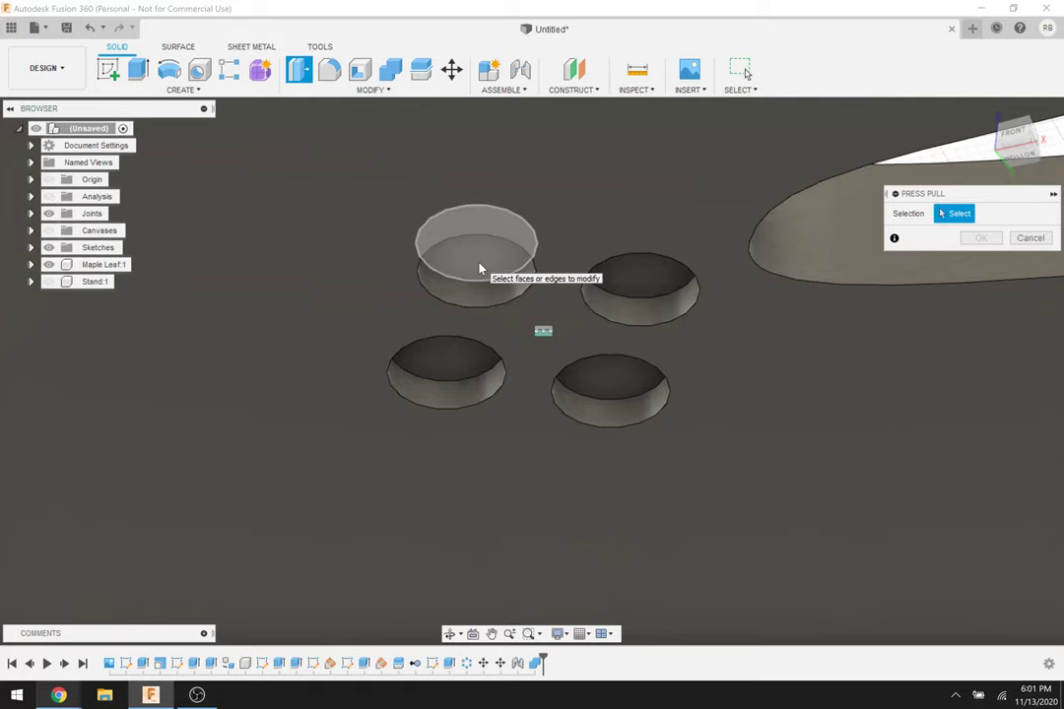
left_click(479, 268)
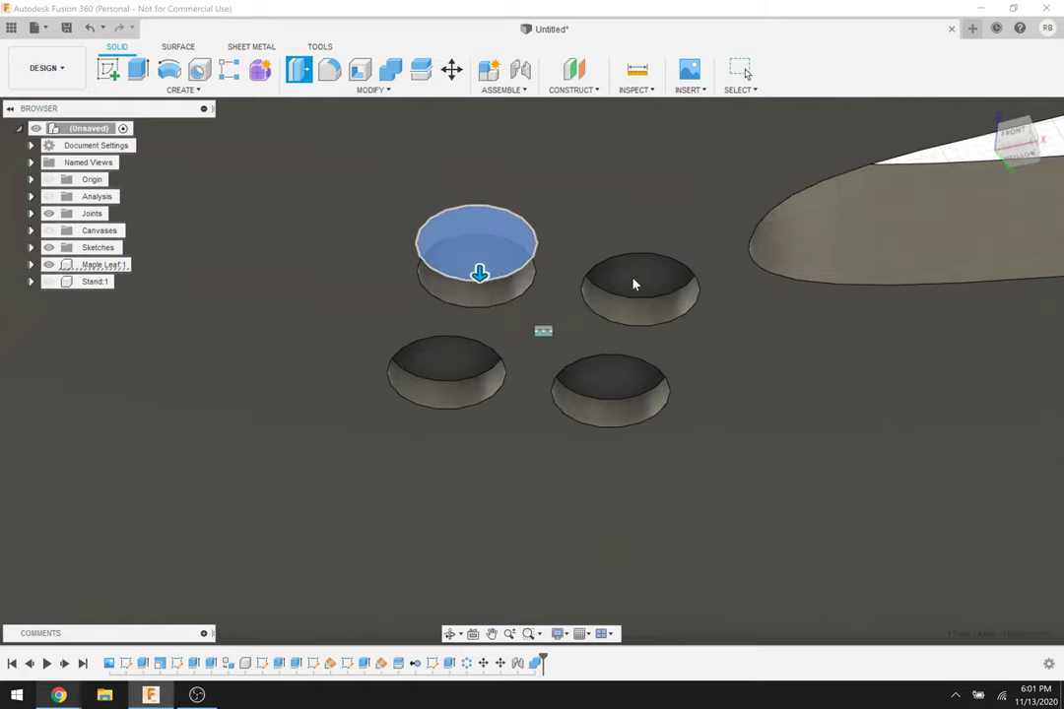
left_click(636, 306)
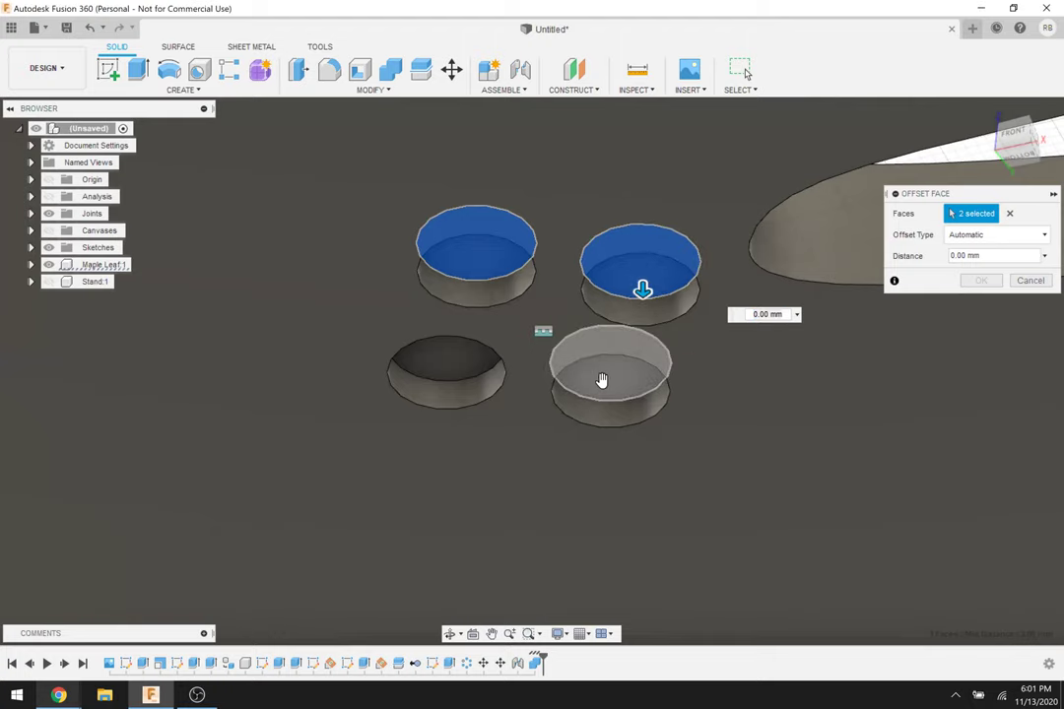
left_click(603, 380)
left_click(438, 377)
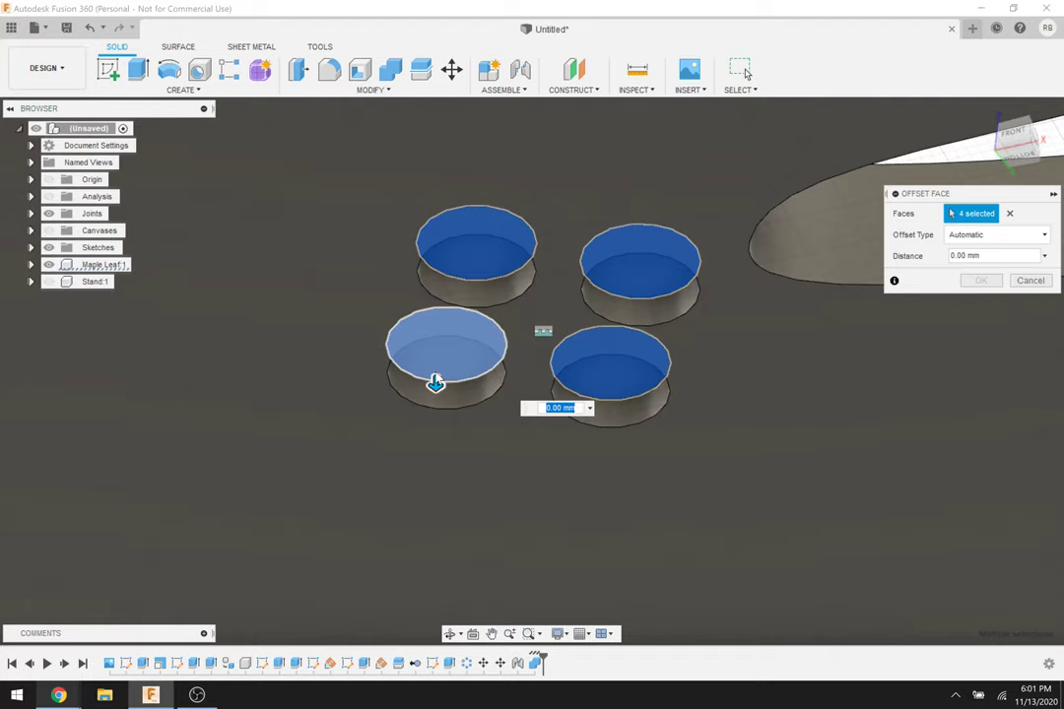
key("BackSpace")
type("-.2")
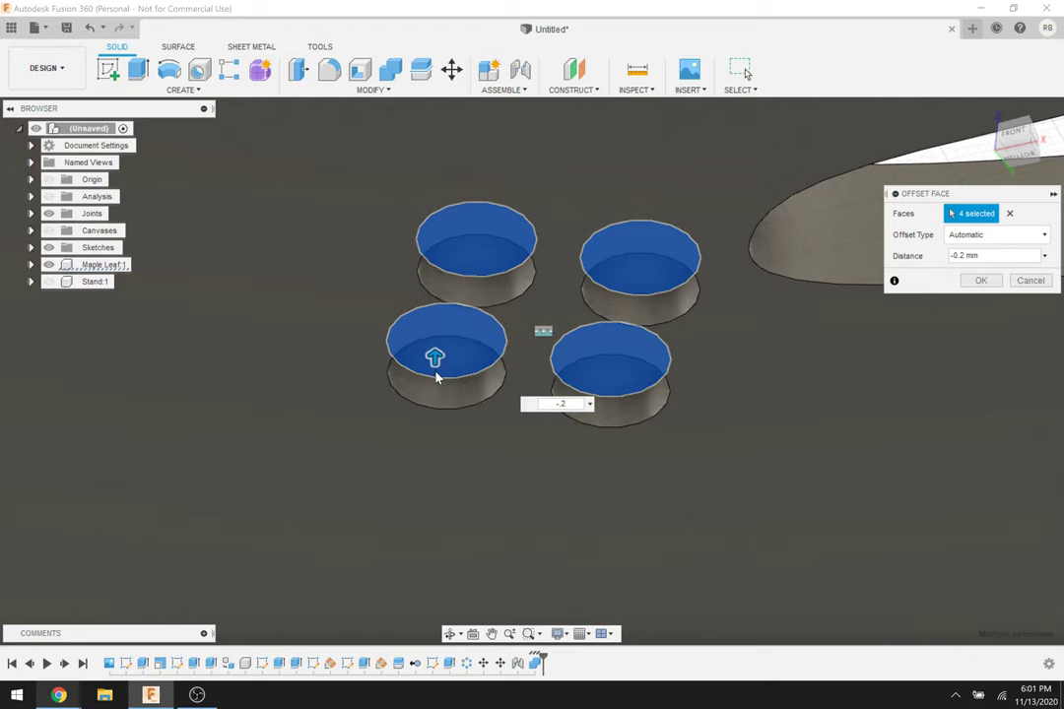
key("Return")
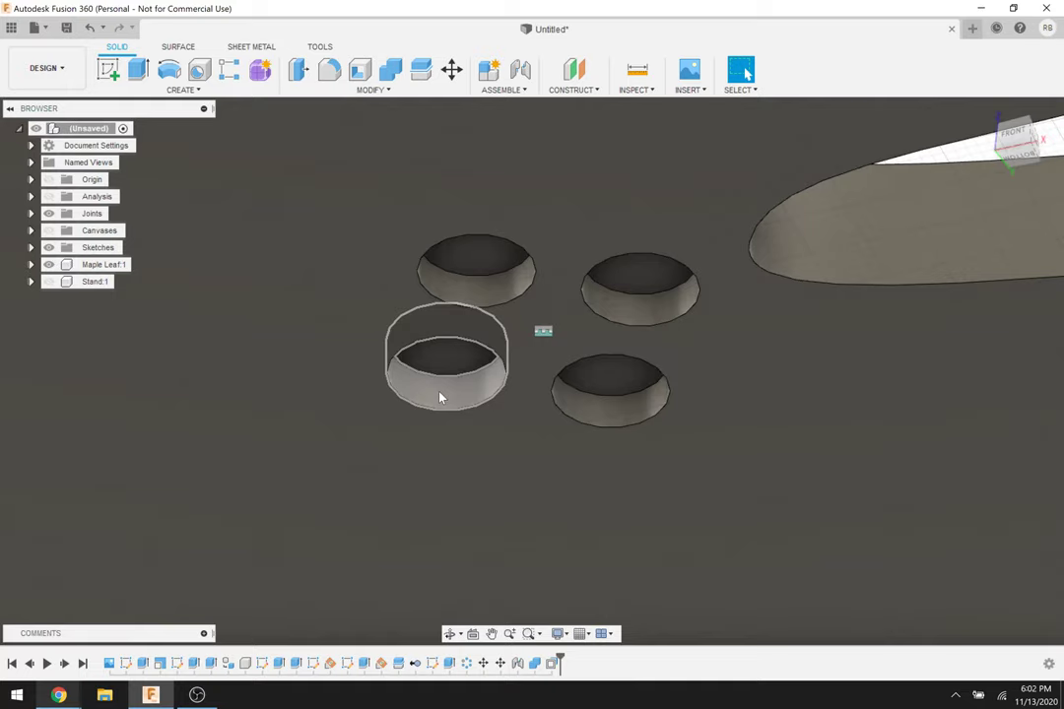
Offset the cylindrical walls of the four stud sockets by -0.05 mm with Press Pull to widen them.
key("q")
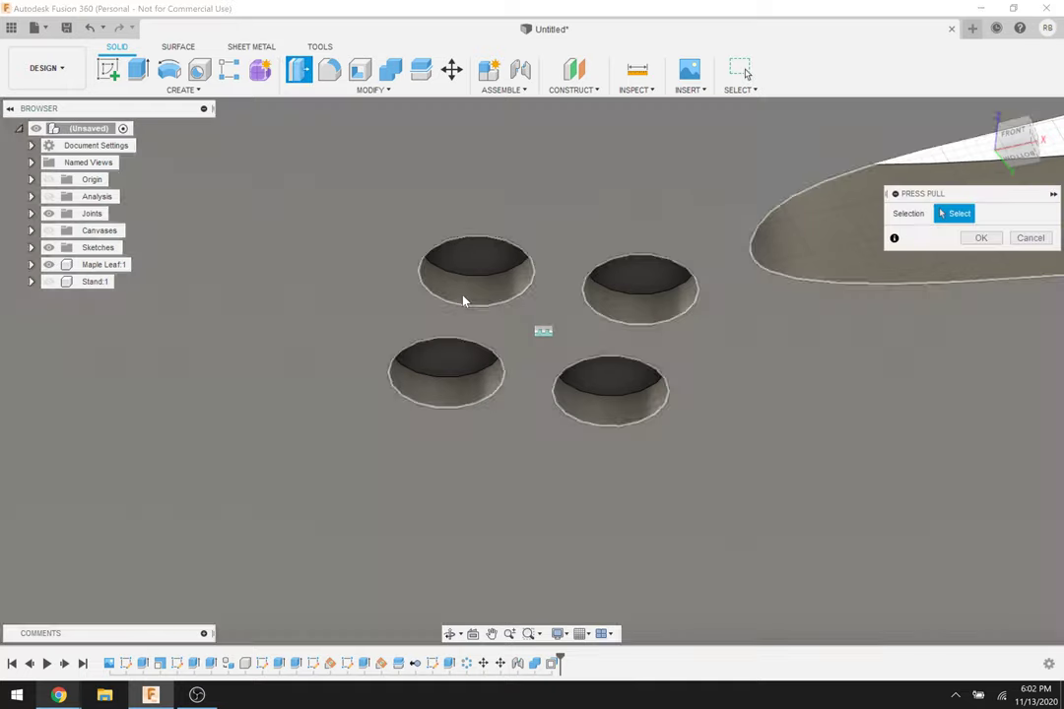
left_click(462, 297)
left_click(458, 402)
left_click(636, 402)
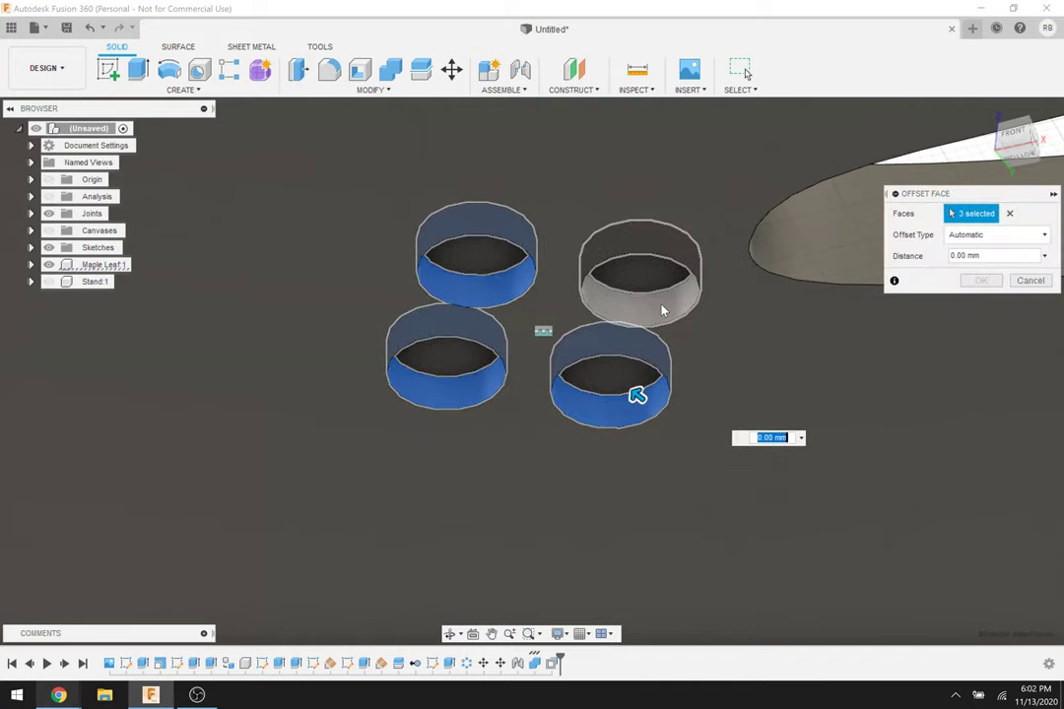
left_click(655, 297)
type("-.05")
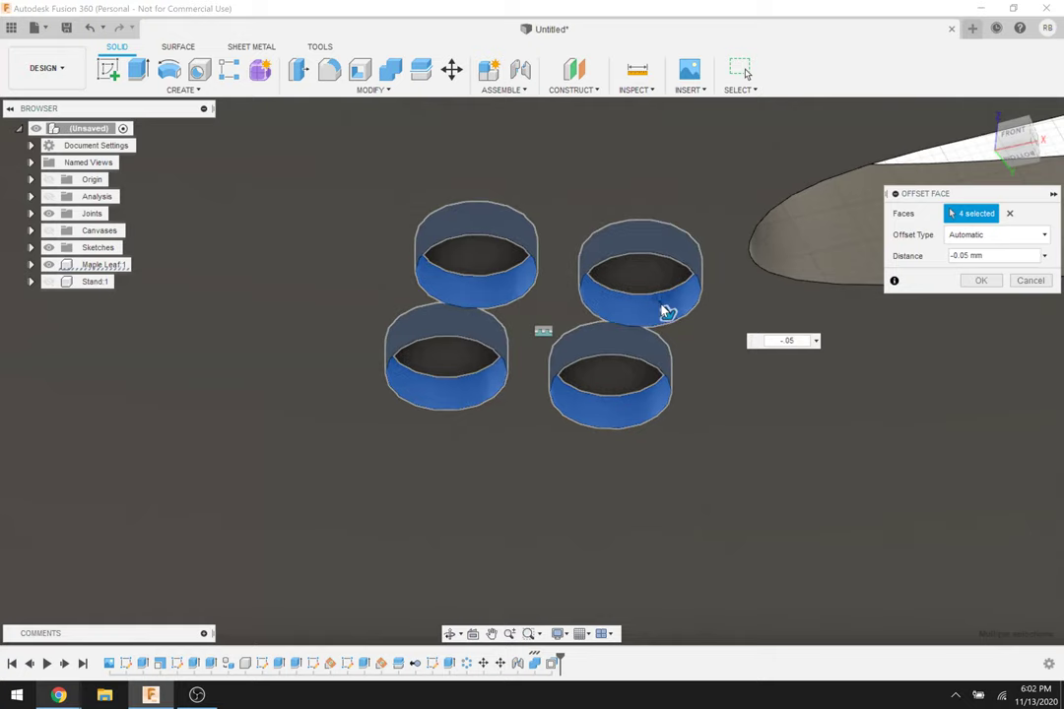
key("Return")
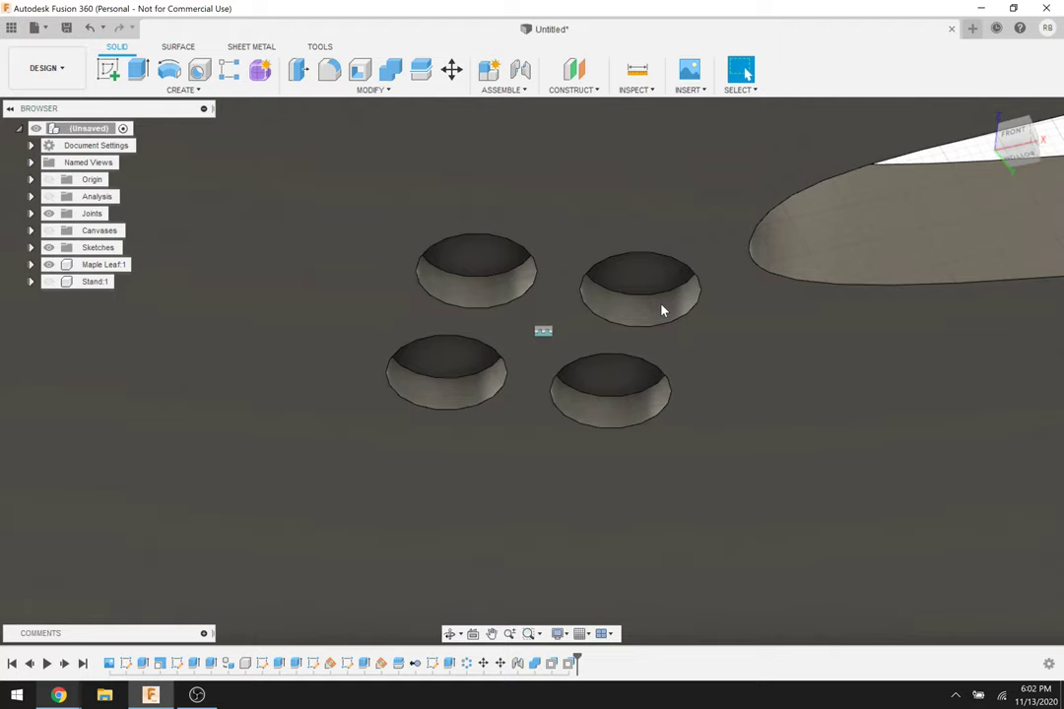
Show the stand and section analysis again and examine the clearance between the arm's studs and the leaf's sockets up close.
scroll(657, 323, "down", 3)
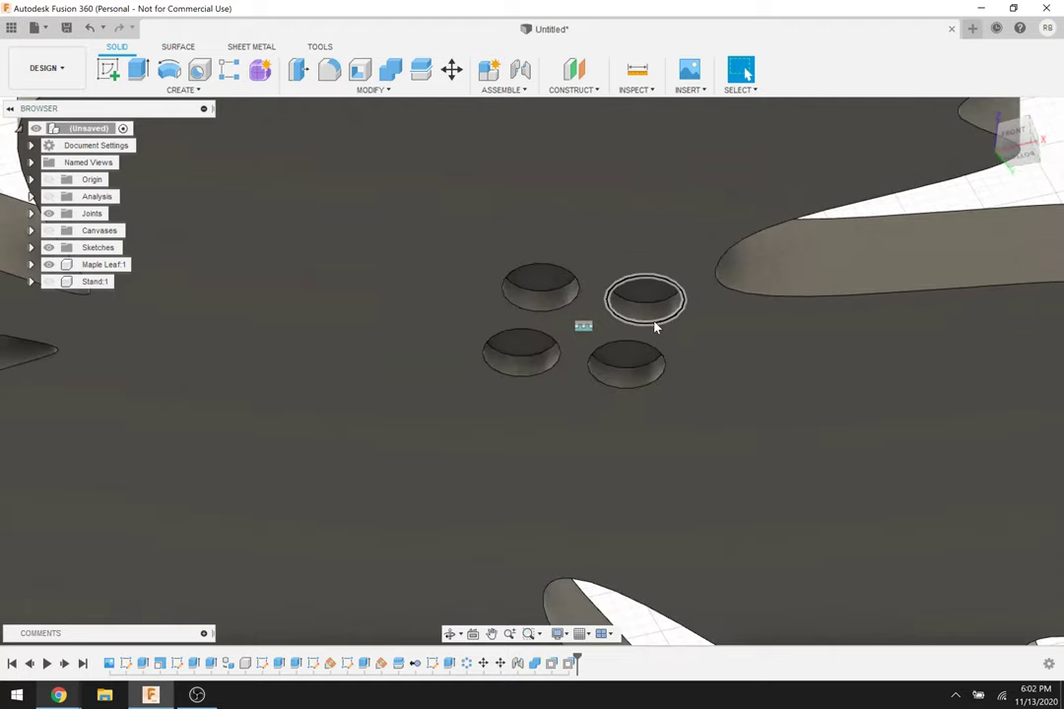
scroll(887, 266, "down", 5)
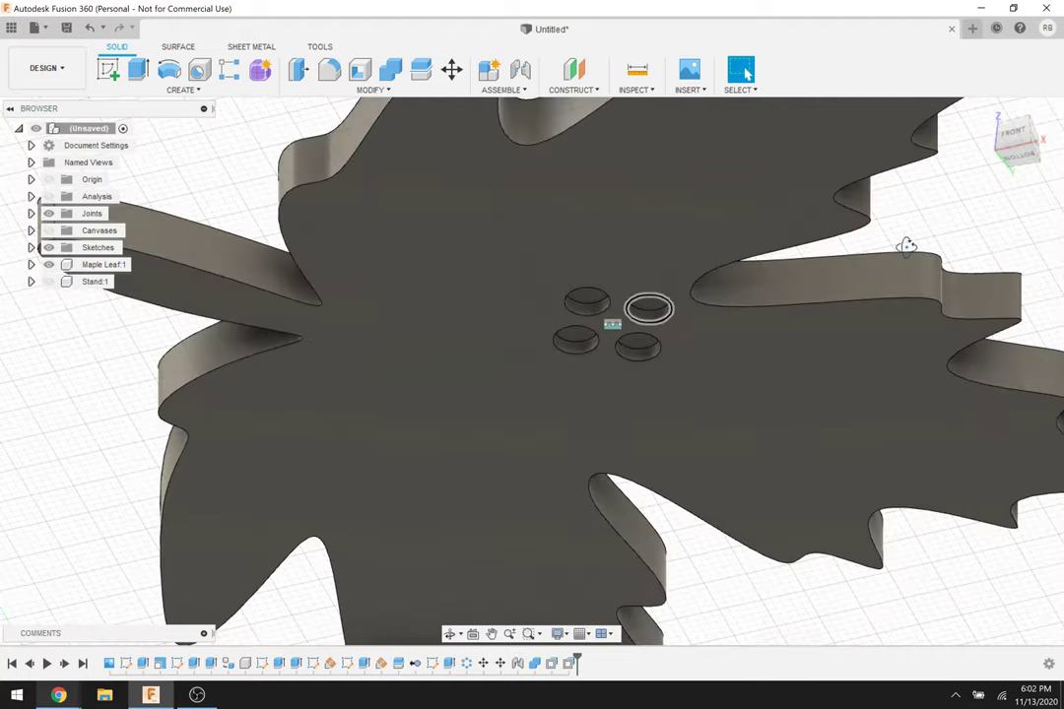
scroll(908, 261, "down", 3)
middle_click_drag(910, 279, 296, 256, "shift")
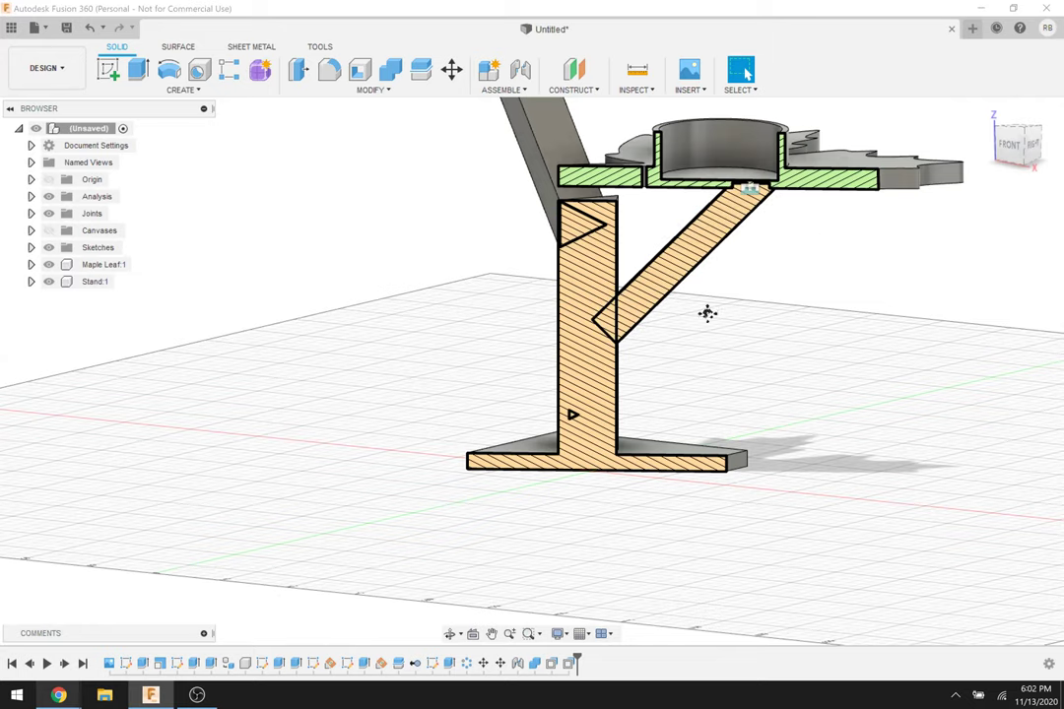
scroll(624, 299, "up", 4)
middle_click_drag(622, 296, 300, 306)
scroll(300, 305, "up", 5)
scroll(296, 303, "up", 3)
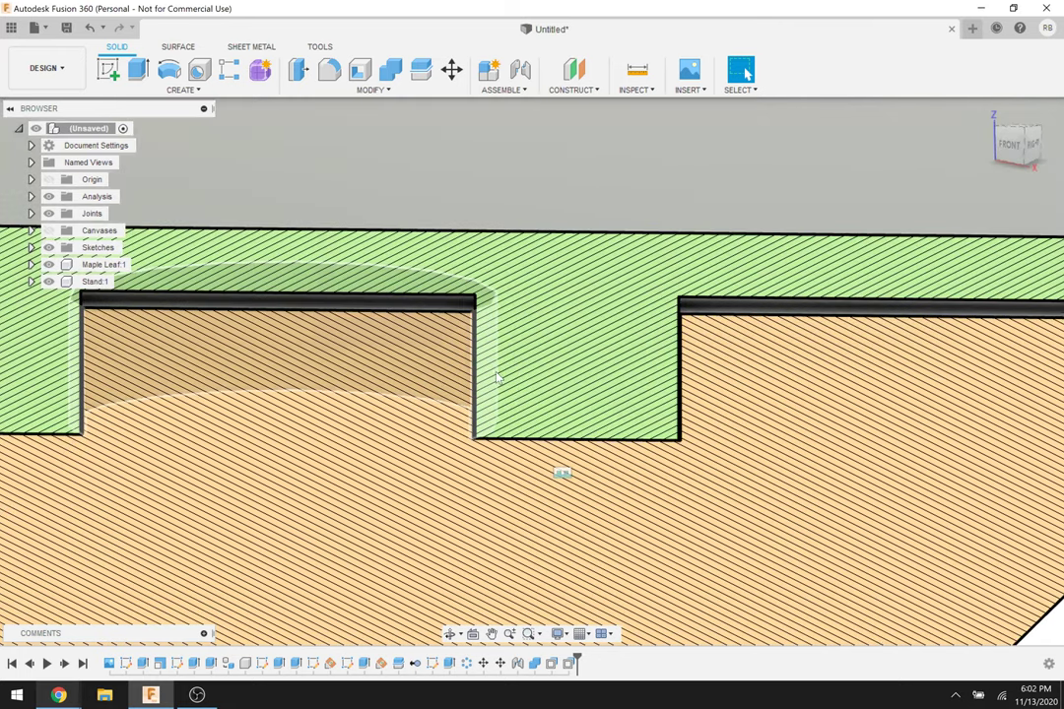
scroll(437, 381, "up", 1)
scroll(469, 284, "up", 2)
scroll(469, 285, "up", 2)
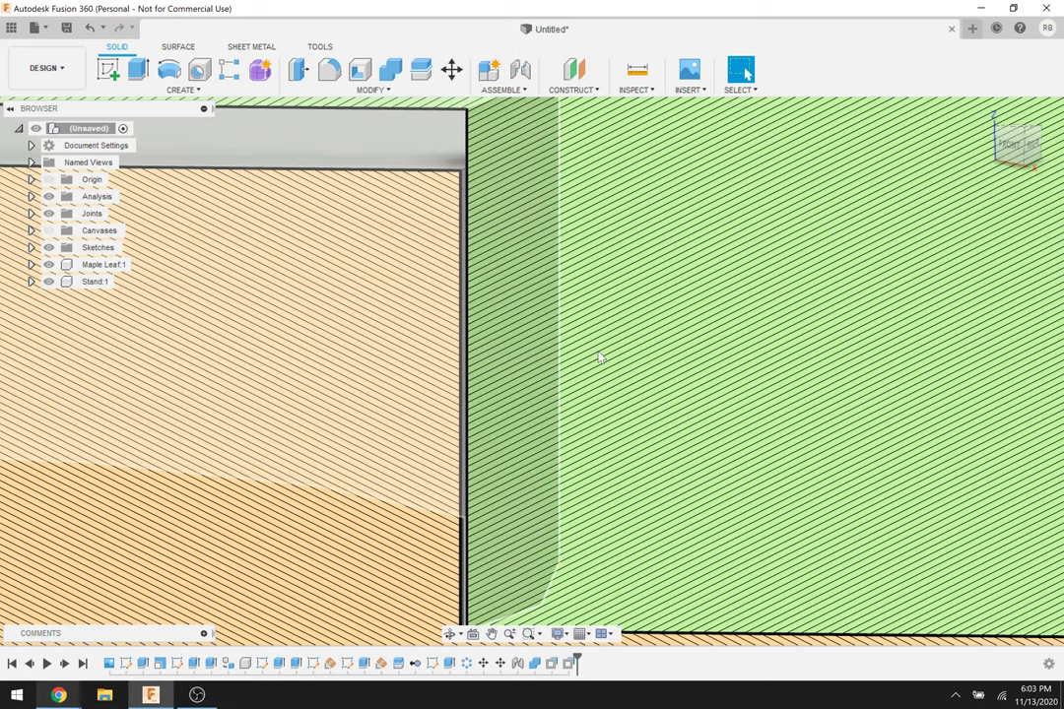
scroll(599, 358, "down", 10)
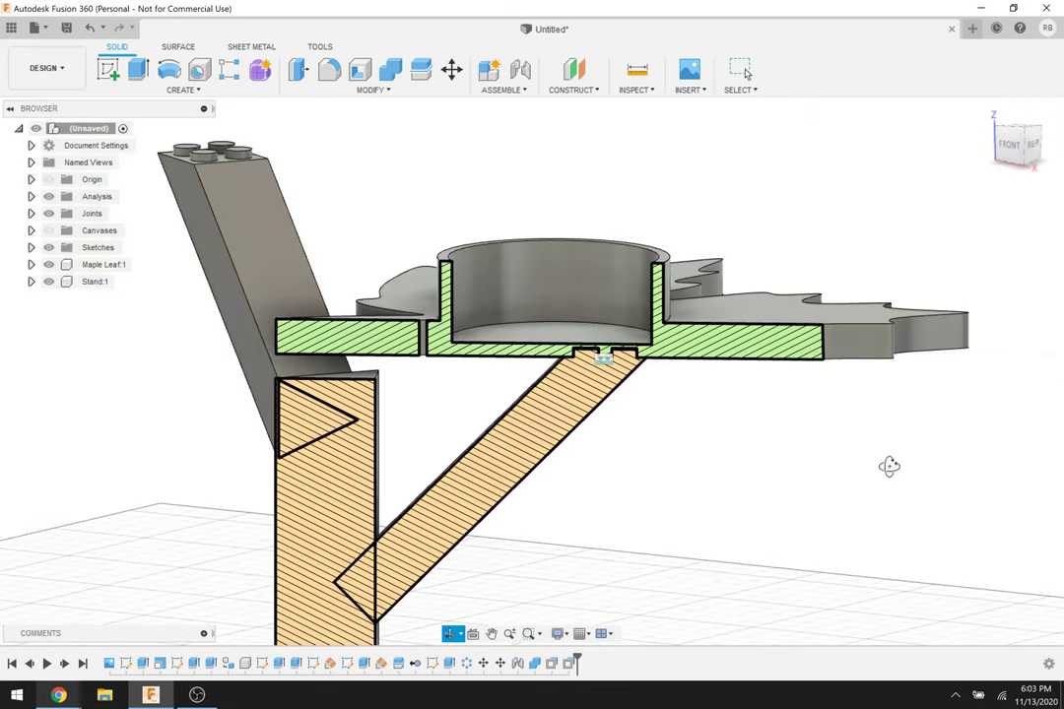
middle_click_drag(857, 477, 35, 227, "shift")
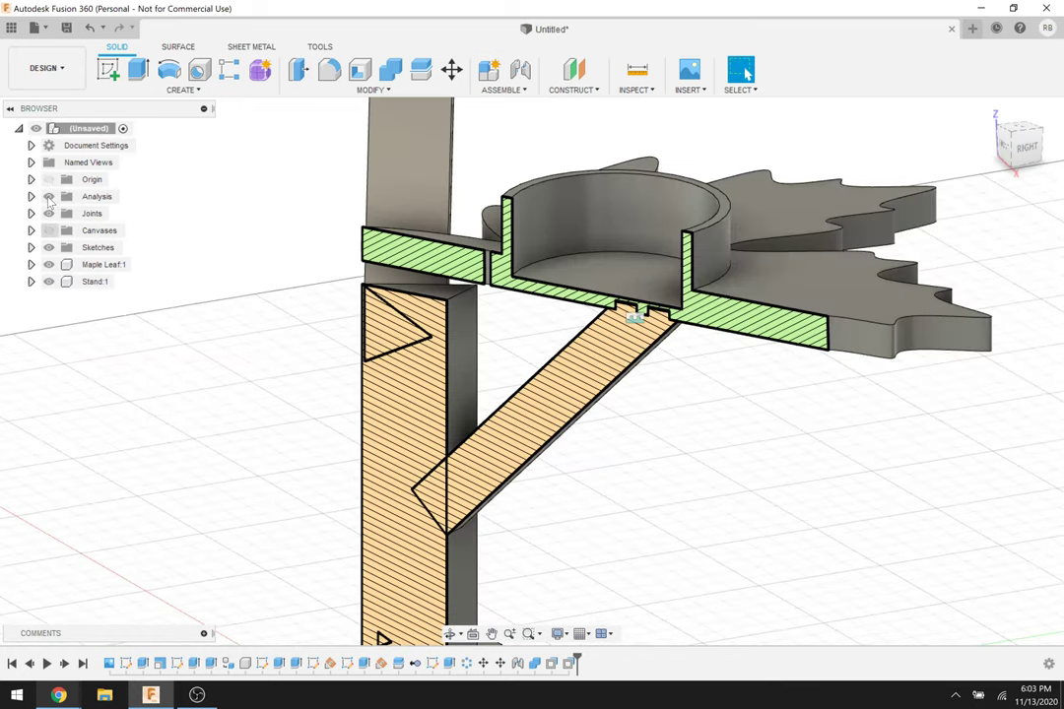
Hide the section analysis and look over the whole stand with the attached maple leaf holder.
left_click(48, 196)
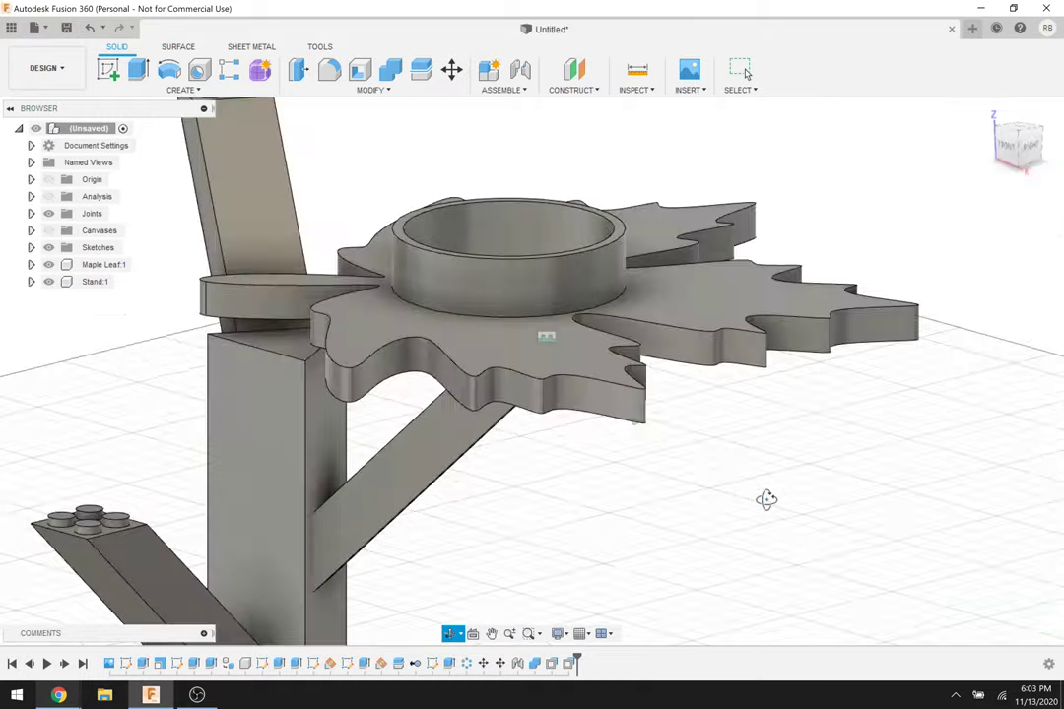
middle_click_drag(764, 501, 694, 532, "shift")
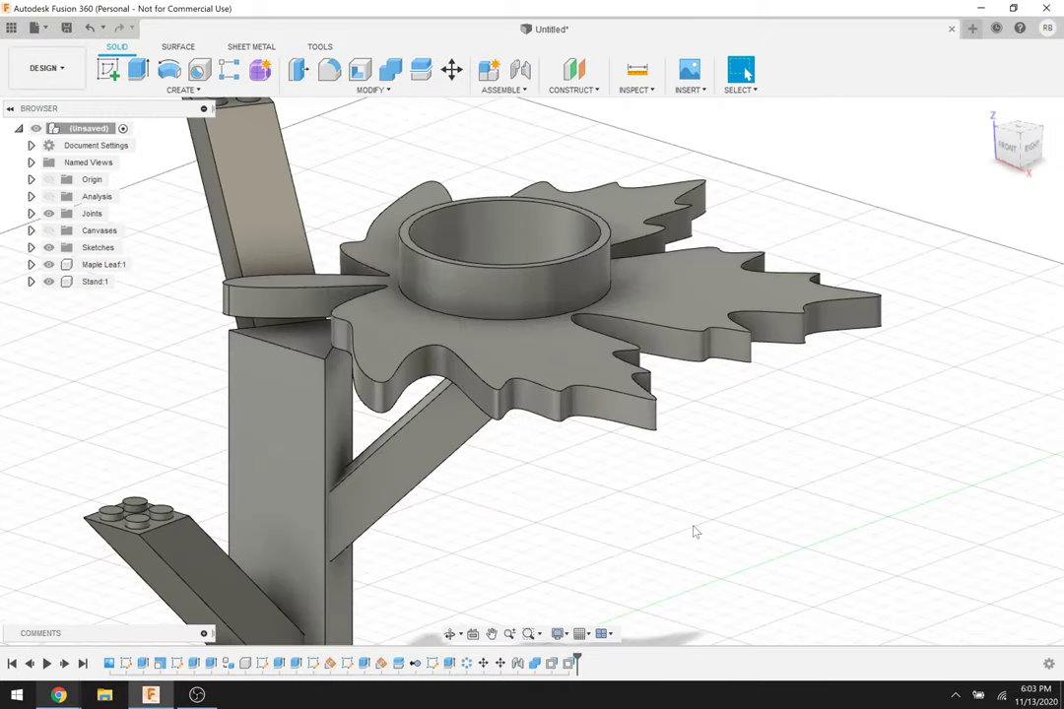
scroll(694, 532, "down", 5)
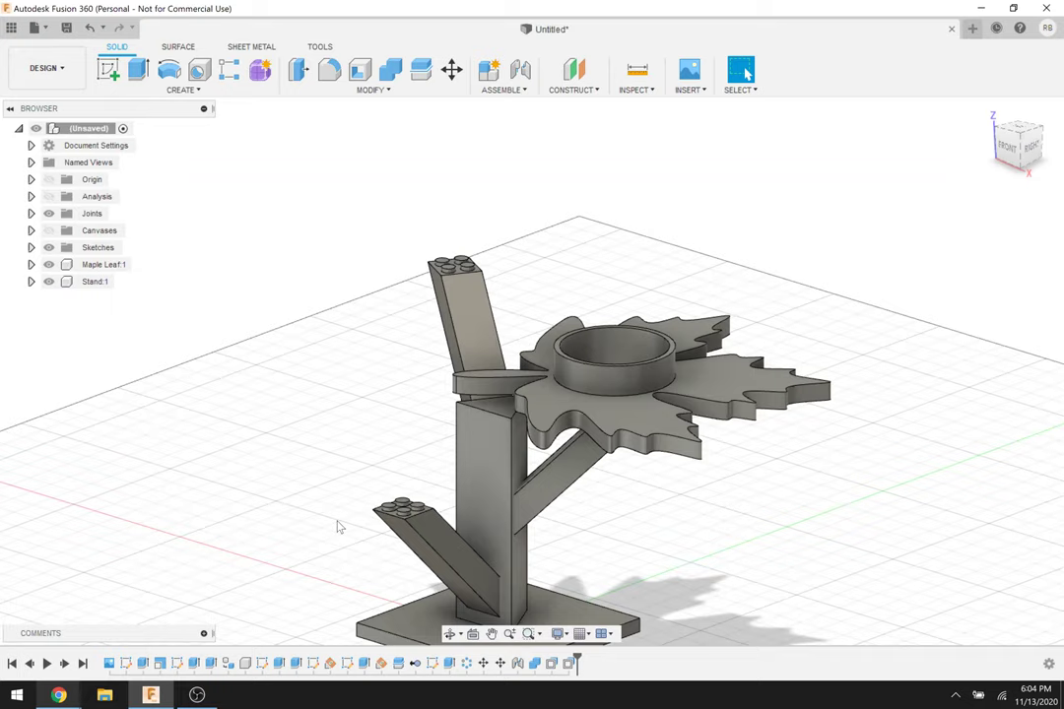
middle_click_drag(809, 491, 748, 527)
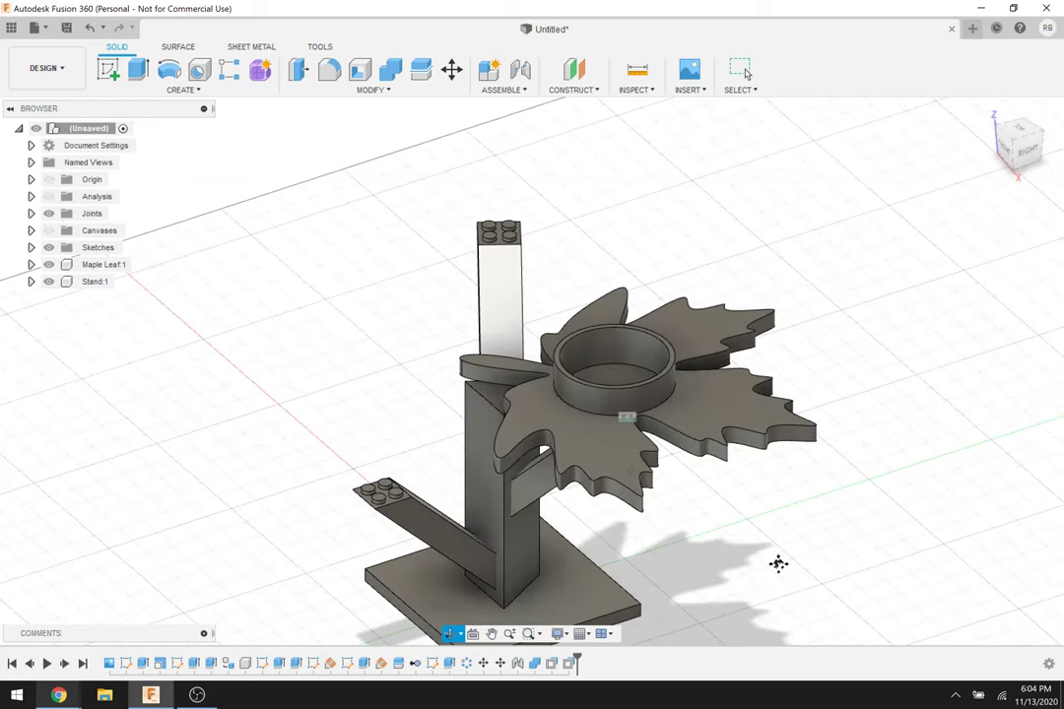
scroll(777, 563, "down", 3)
middle_click_drag(581, 352, 674, 414)
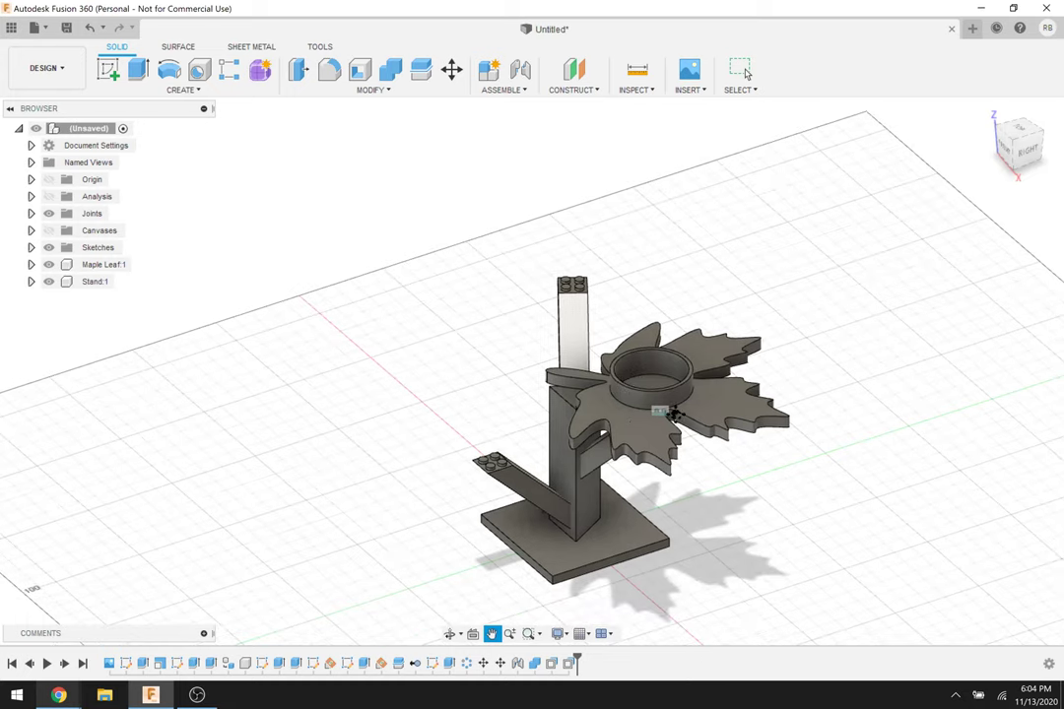
middle_click_drag(744, 526, 635, 422)
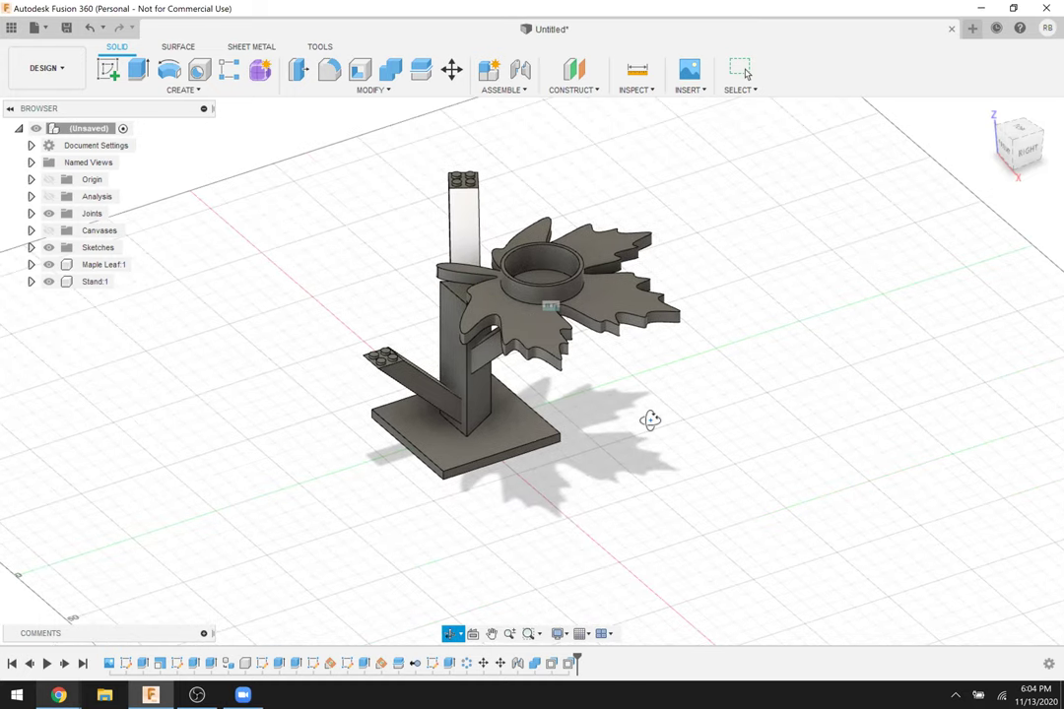
Show the leaf canvas, and create an internal component named White Oak with the stand and maple leaf hidden.
middle_click_drag(172, 164, 40, 195, "shift")
left_click(49, 230)
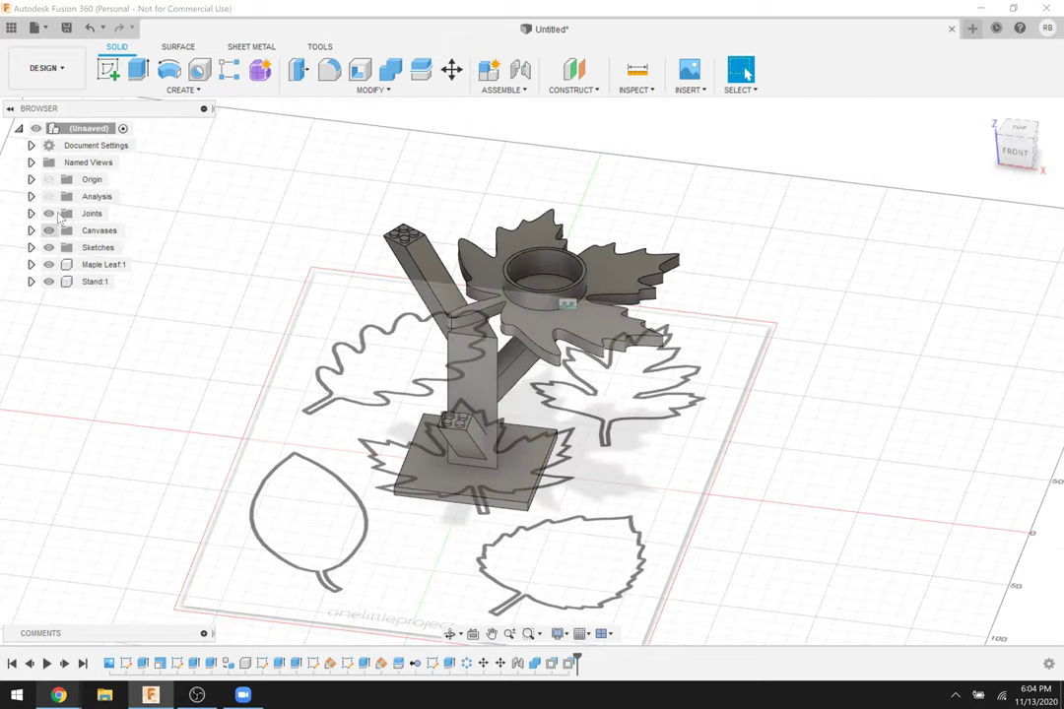
right_click(95, 130)
left_click(155, 148)
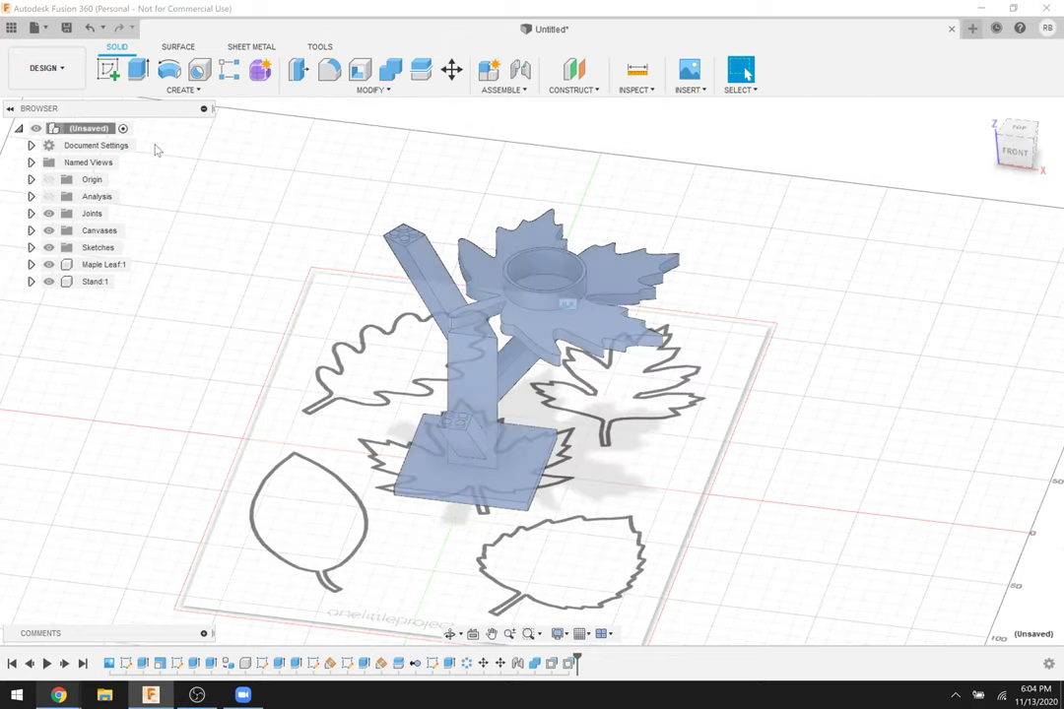
double_click(878, 275)
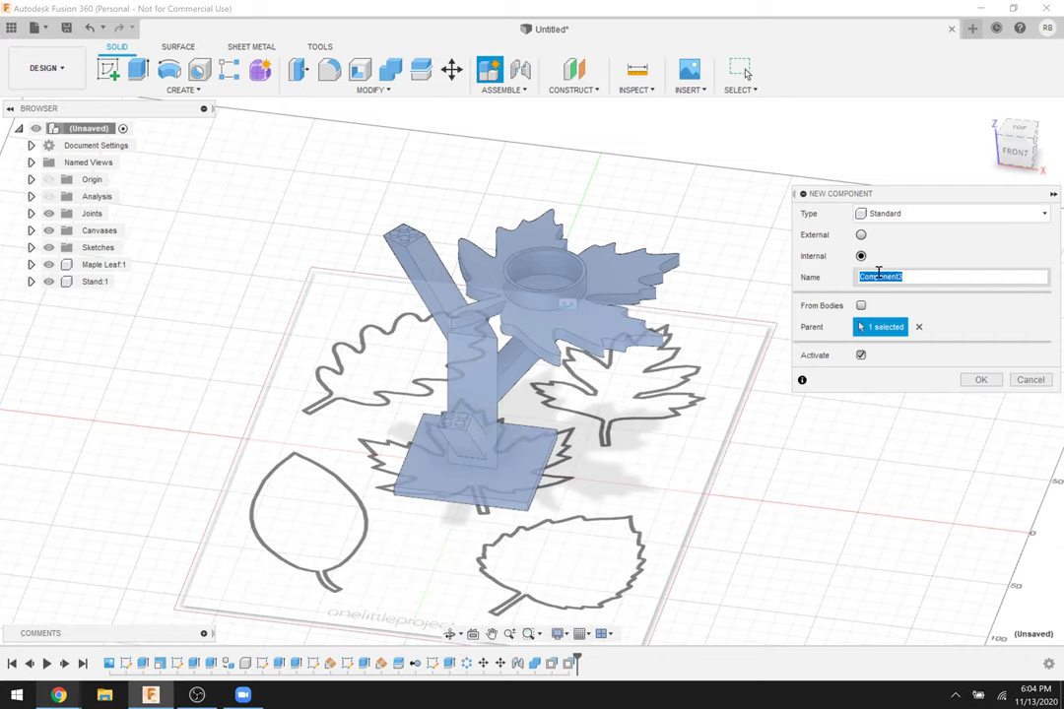
type("White Oak")
key("Return")
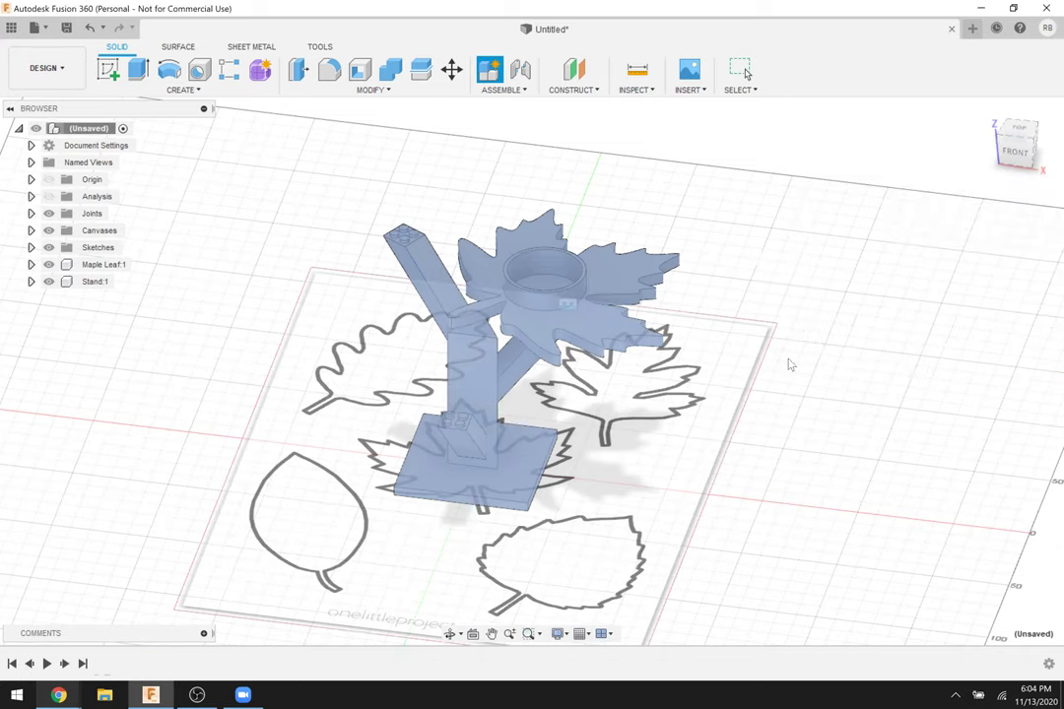
left_click(48, 282)
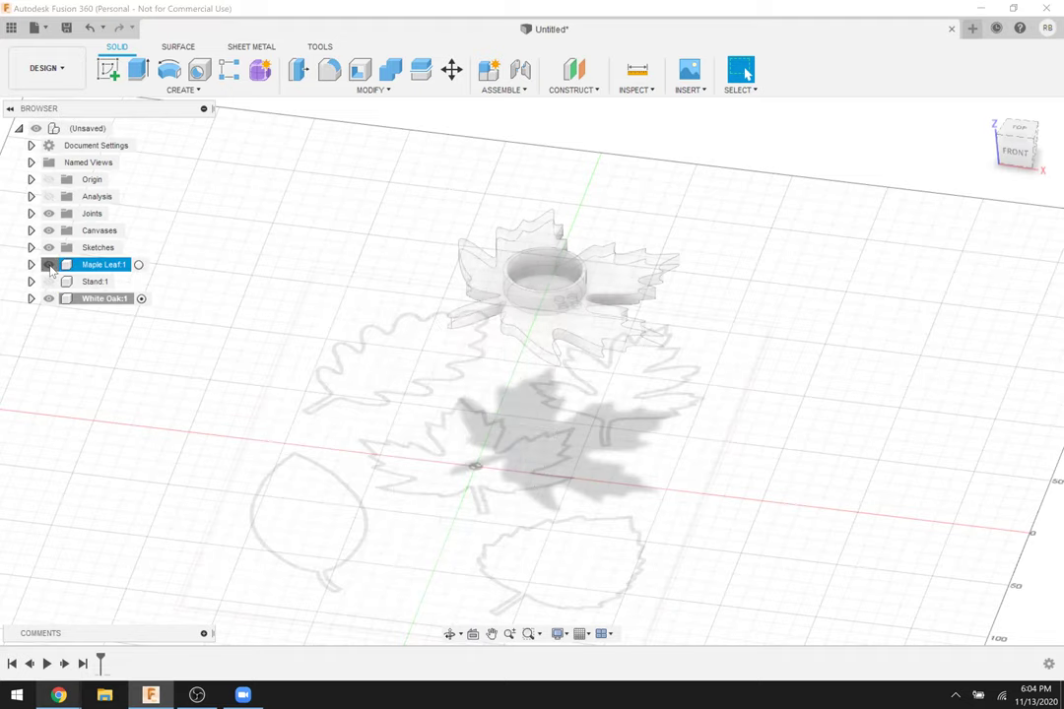
left_click(49, 265)
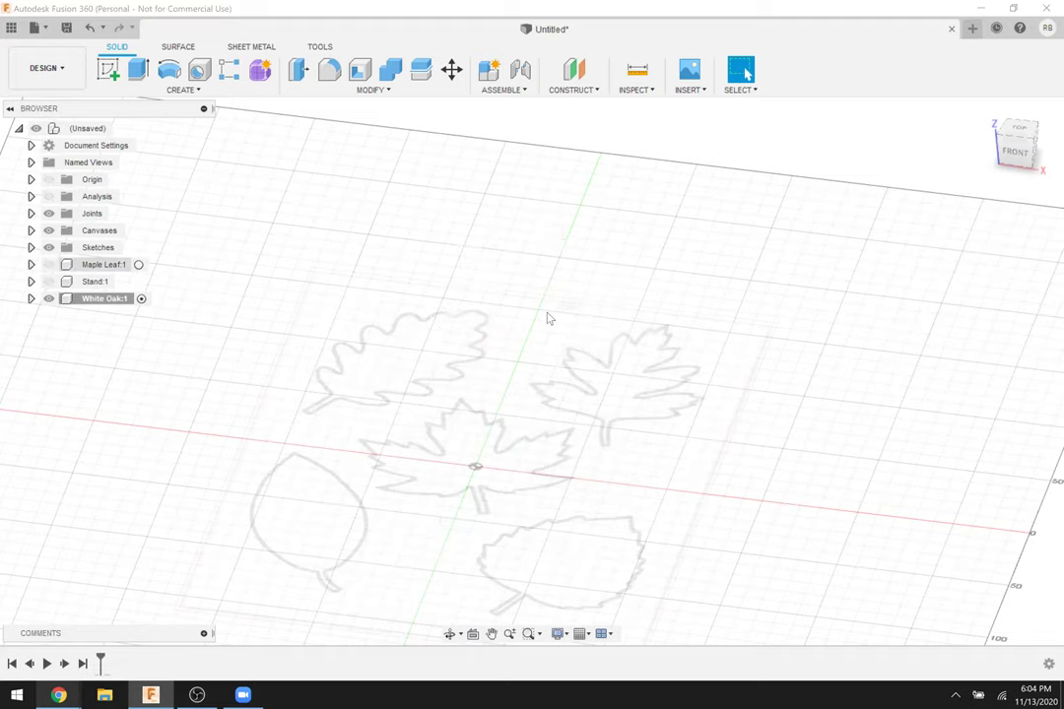
Create an empty sketch on the horizontal origin plane in the White Oak component.
left_click(108, 69)
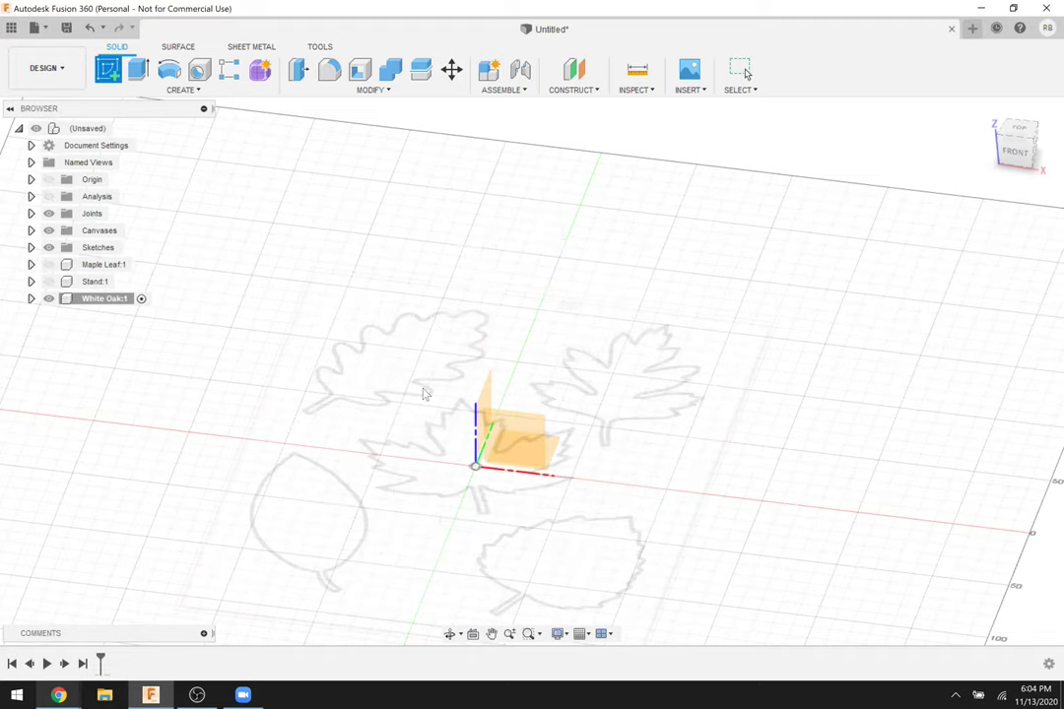
left_click(556, 449)
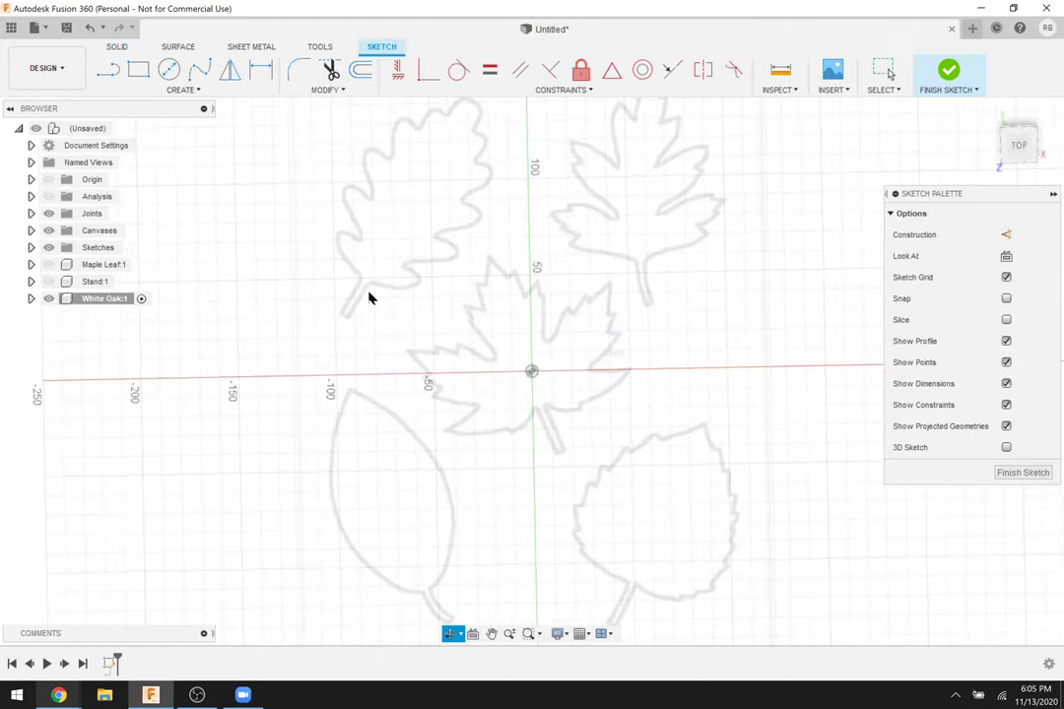
middle_click_drag(360, 214, 422, 228, "shift")
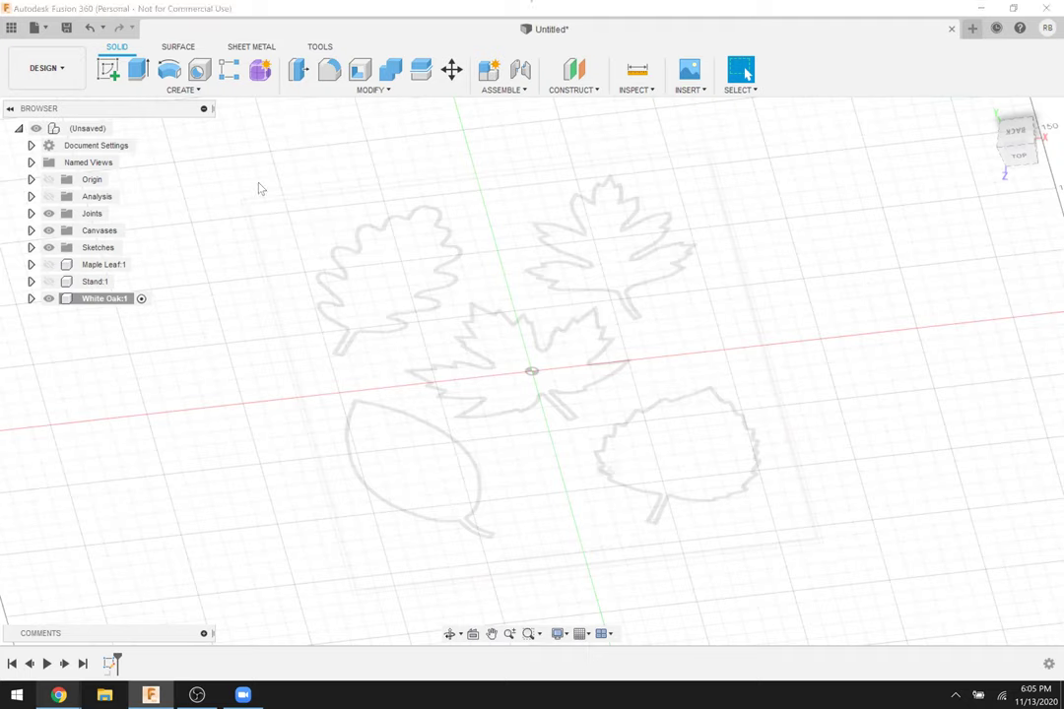
Show the stand and maple leaf again, and activate the top-level component to view the assembly from the front.
left_click(47, 282)
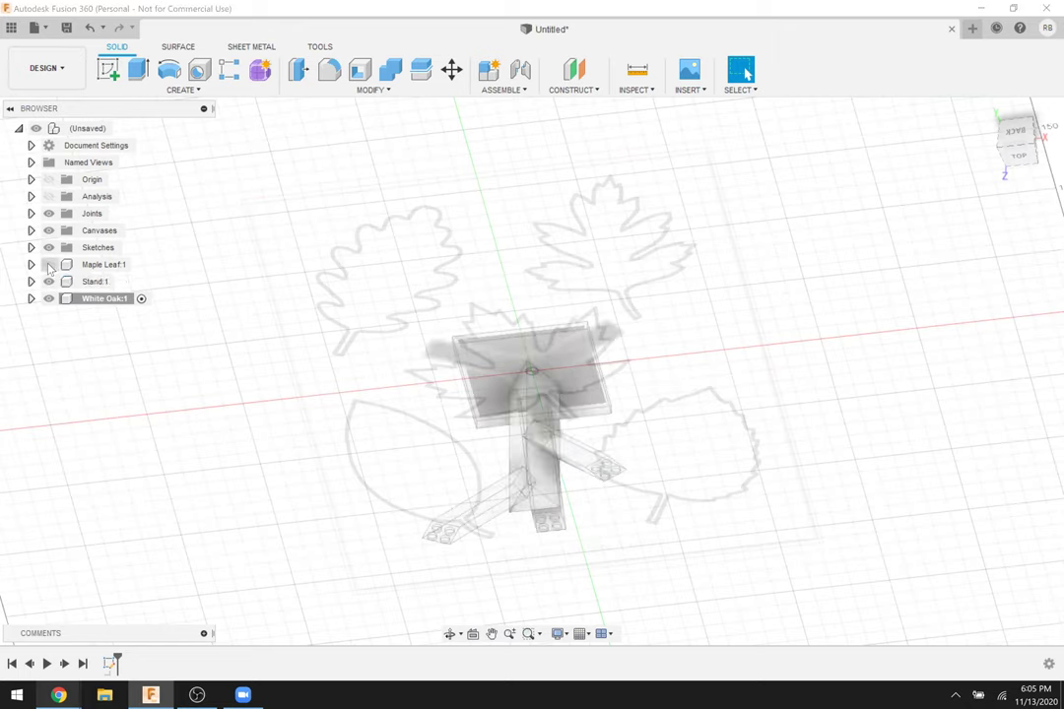
left_click(49, 264)
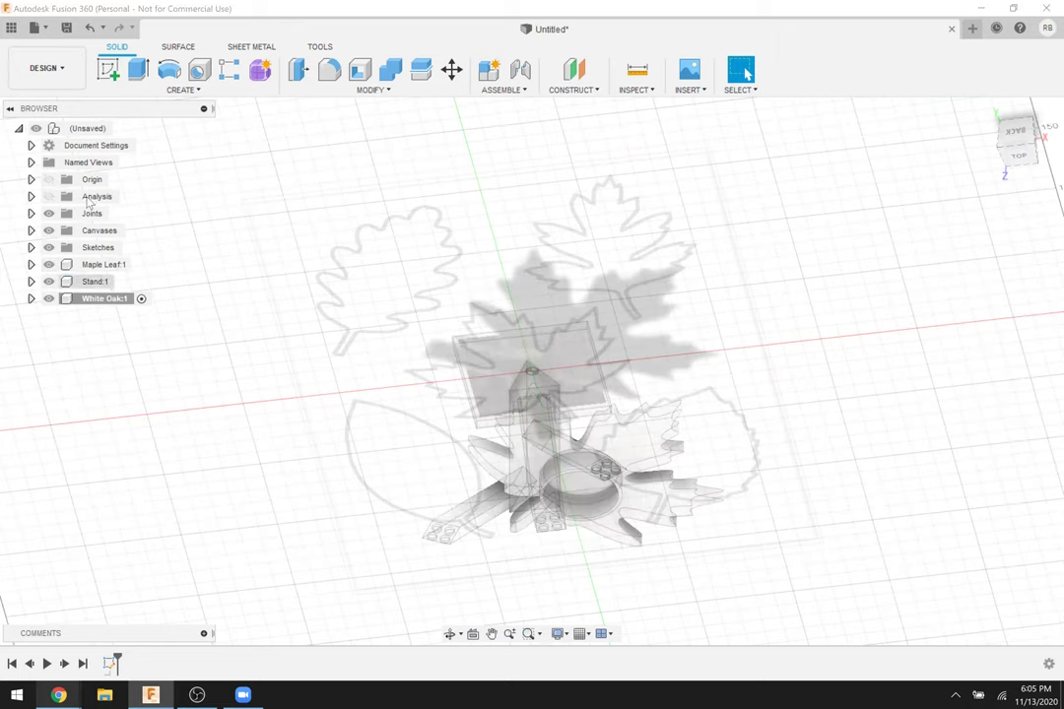
left_click(122, 128)
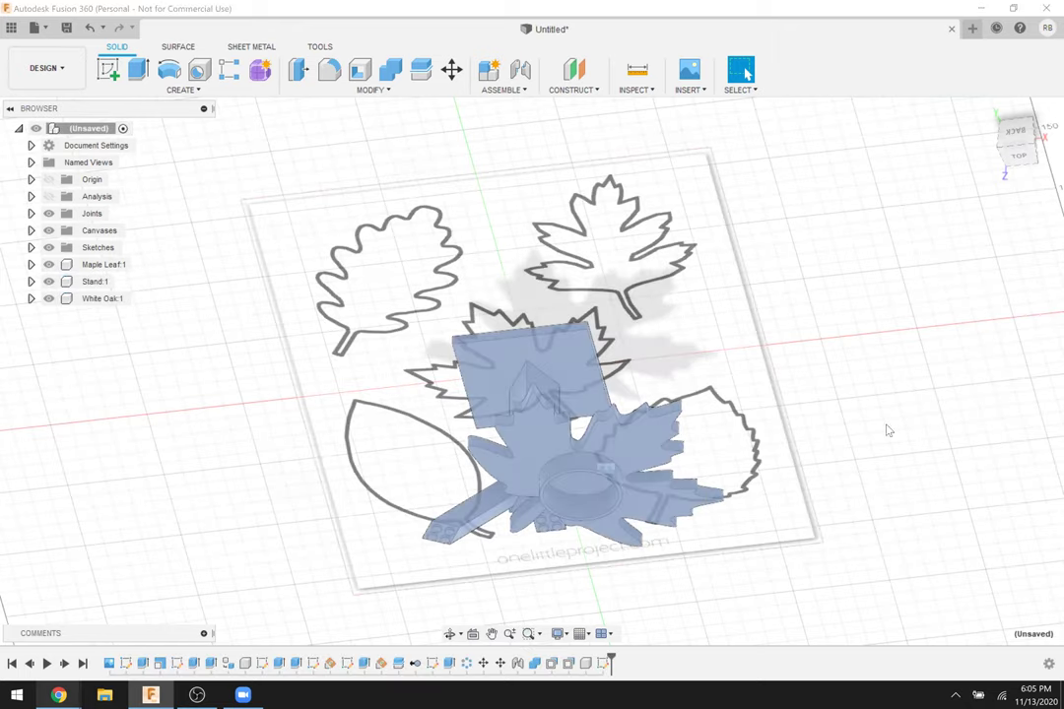
key("F4")
mouse_move(851, 316)
left_mouse_down()
mouse_move(848, 264)
mouse_move(855, 307)
left_mouse_up()
key("Escape")
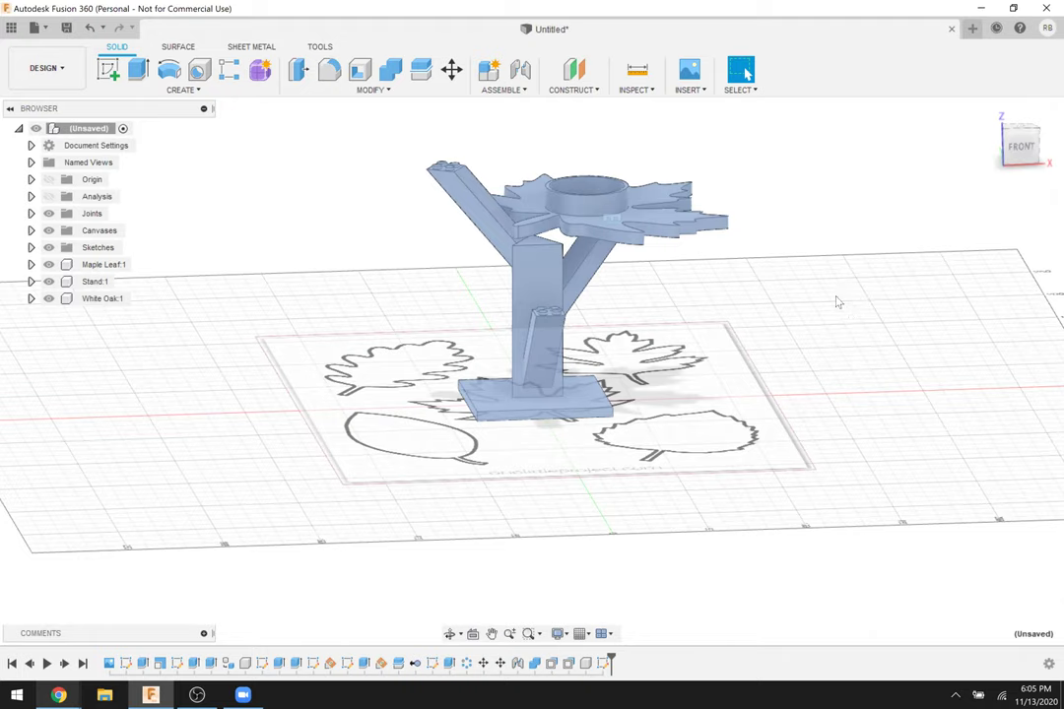
Activate the Stand component and hide the leaf canvas to work on the stand alone.
left_click(119, 282)
left_click(123, 282)
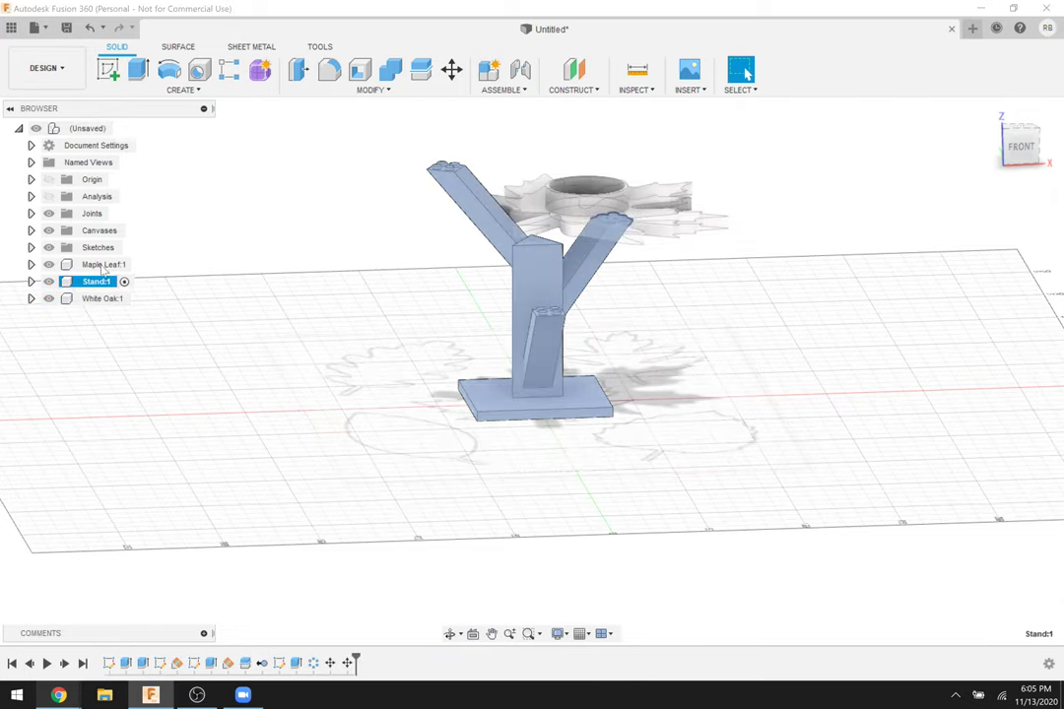
left_click(48, 229)
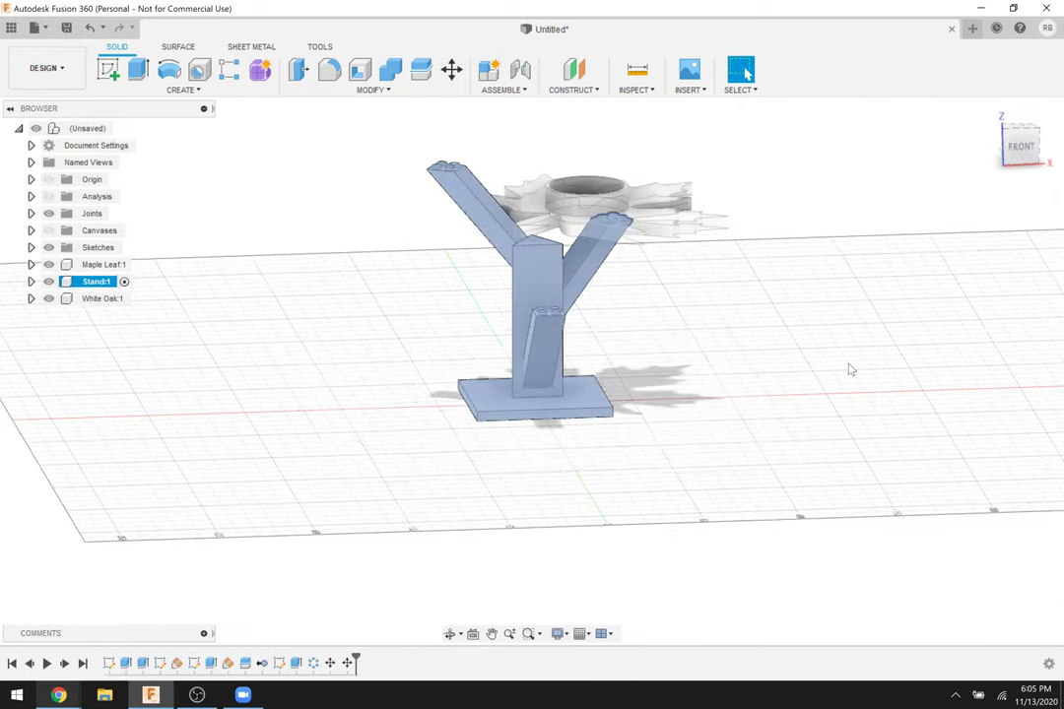
left_click(833, 338)
key("F4")
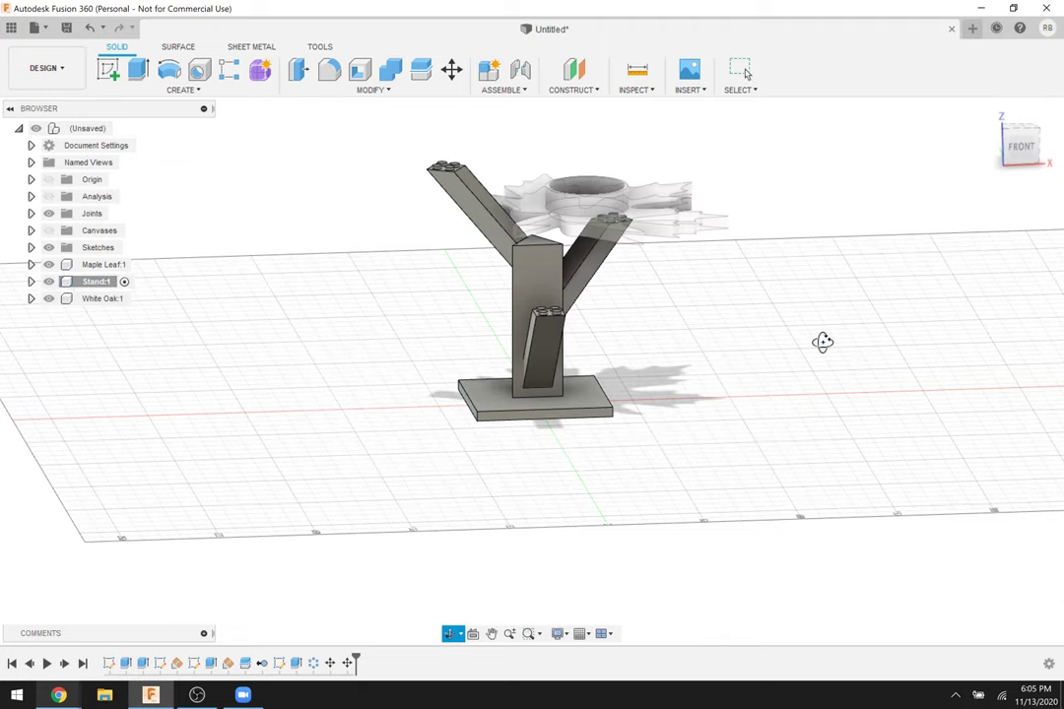
left_click_drag(809, 346, 487, 345)
key("Escape")
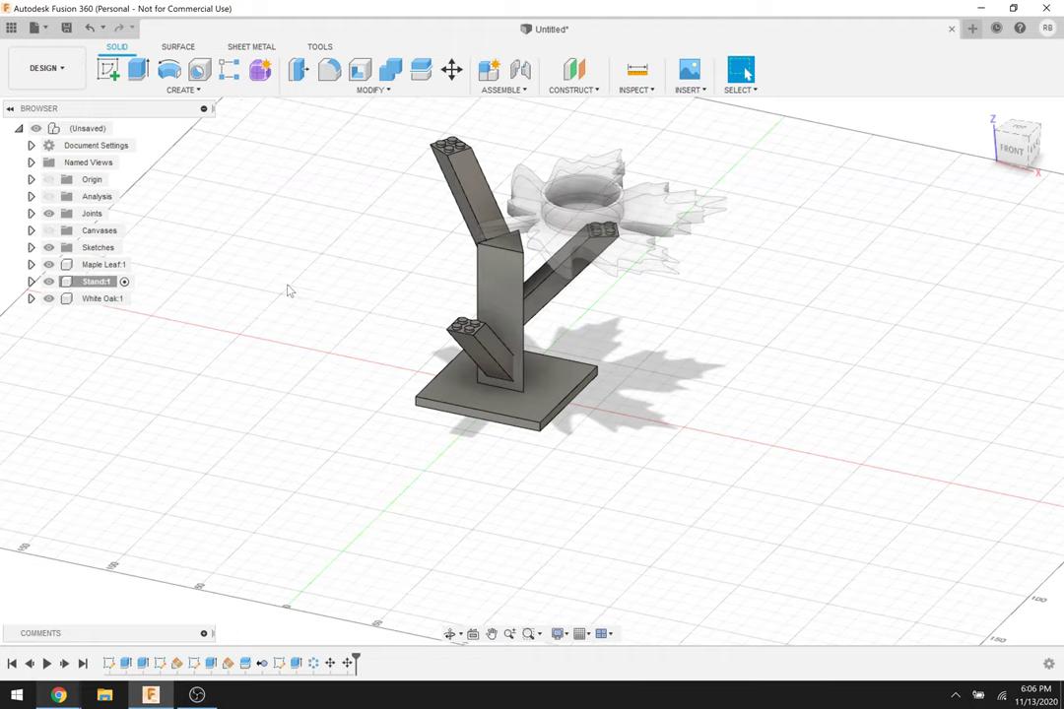
Chamfer the four upper edges of the stand's base plate with an equal distance of 5 mm.
left_click(366, 93)
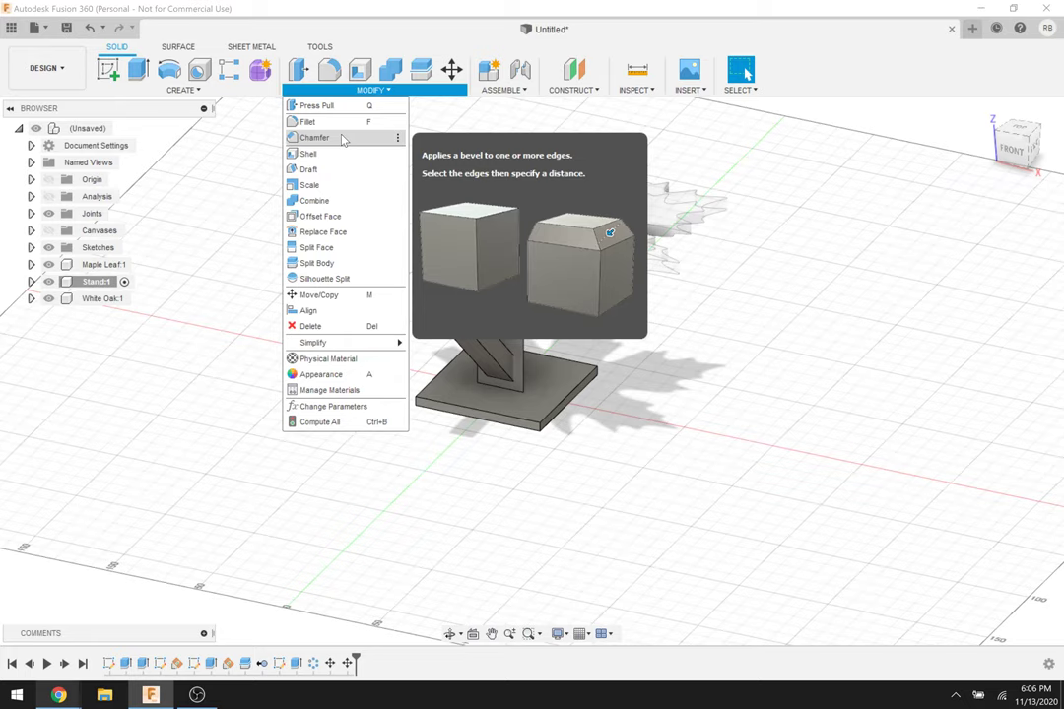
left_click(342, 139)
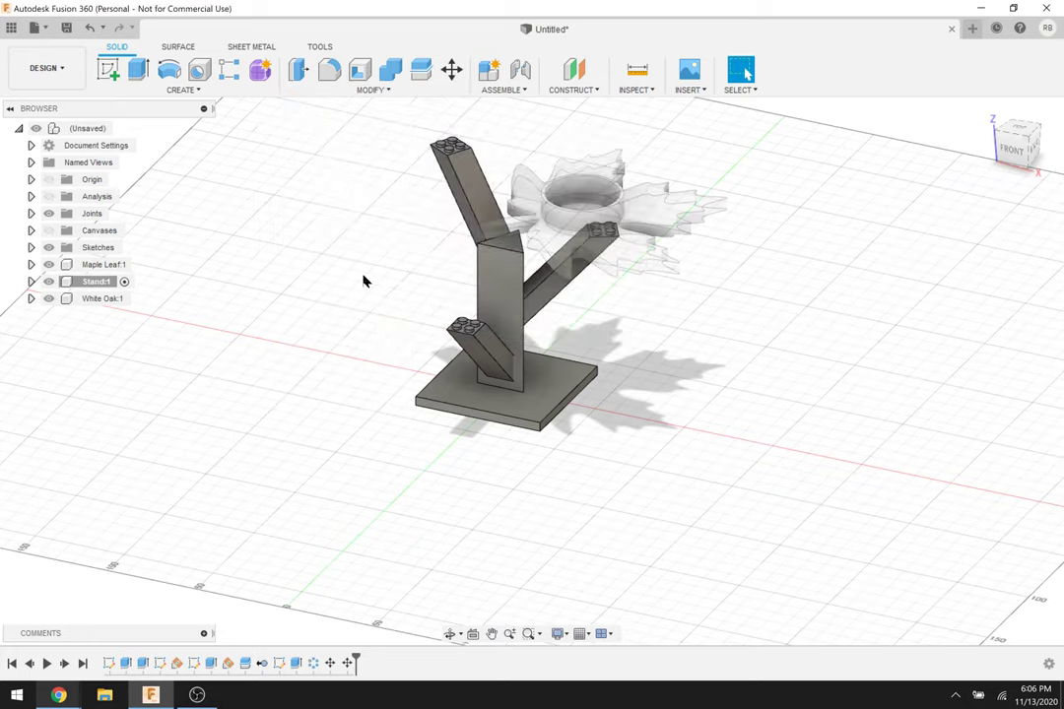
left_click(444, 376)
left_click(492, 415)
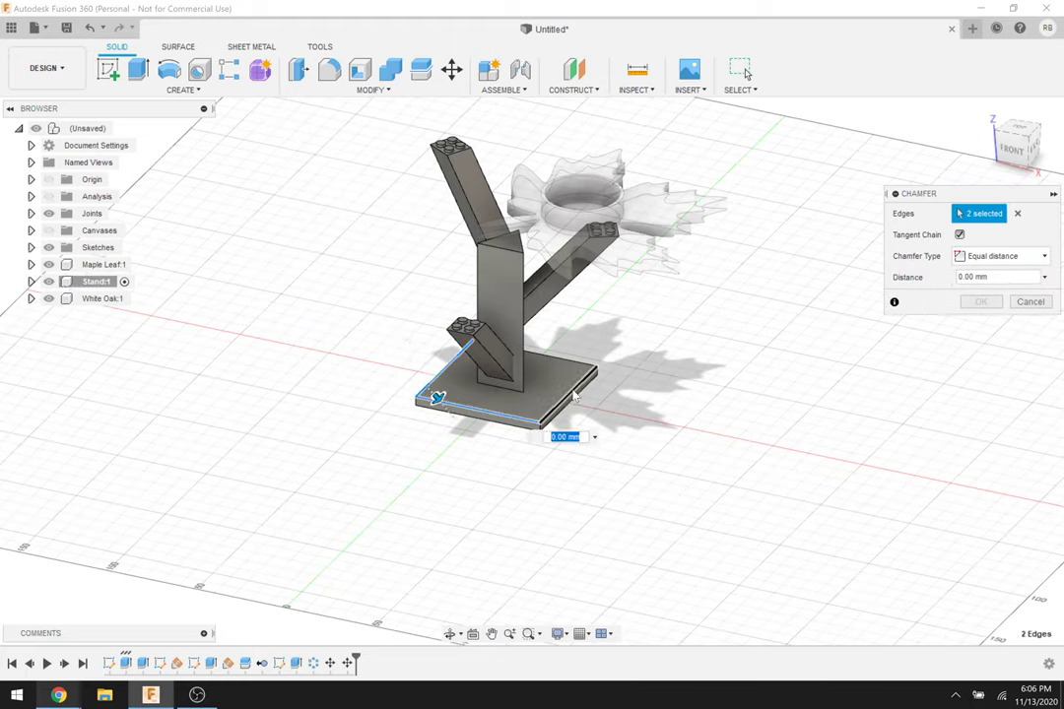
left_click(574, 395)
left_click(569, 352)
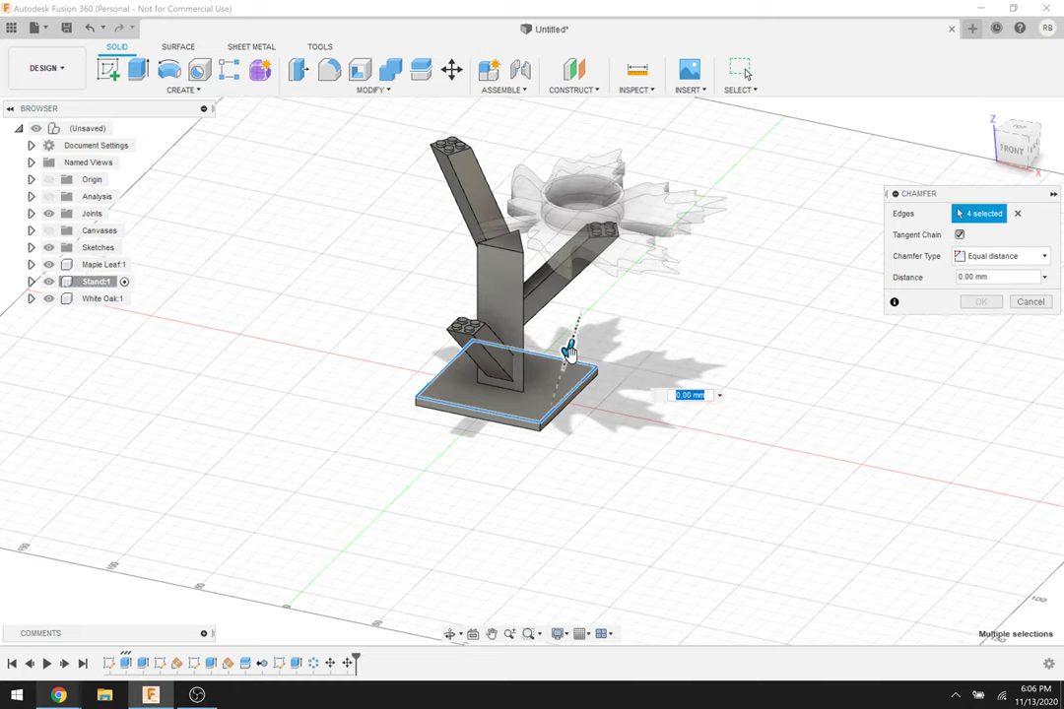
mouse_move(567, 351)
left_mouse_down()
mouse_move(562, 374)
mouse_move(569, 351)
left_mouse_up()
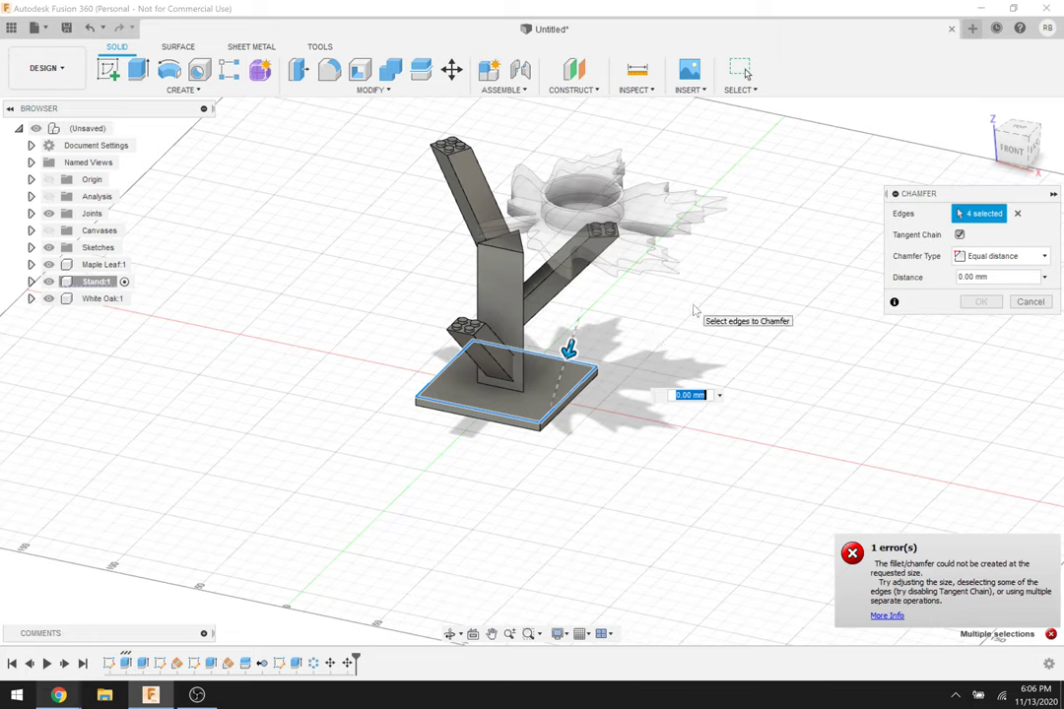
type("5")
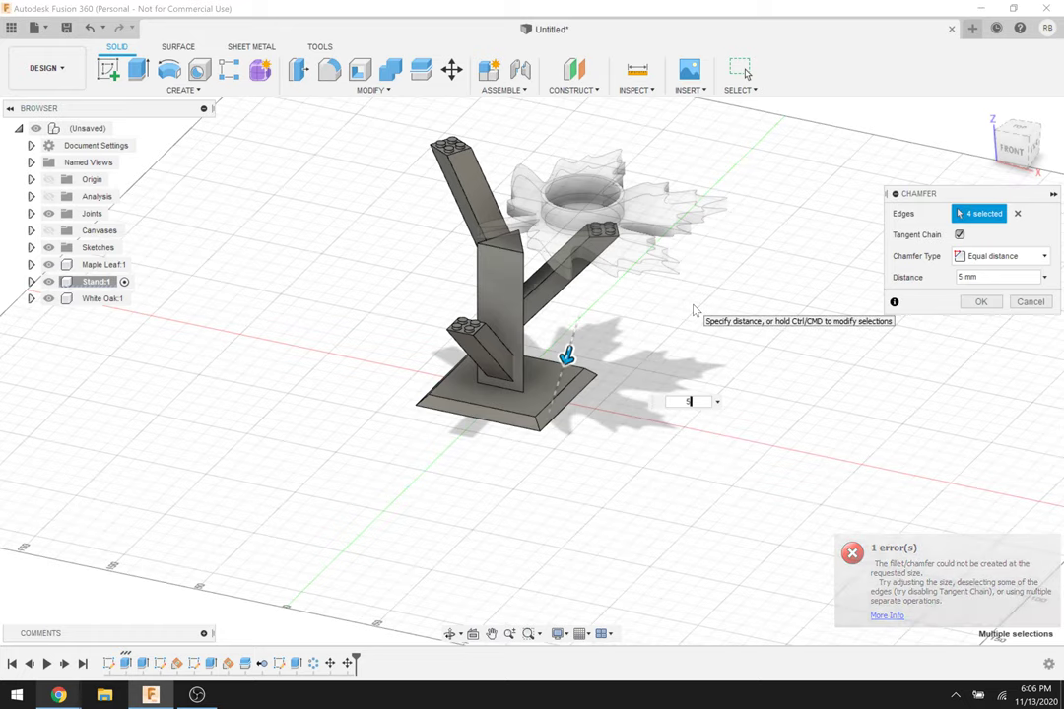
key("Return")
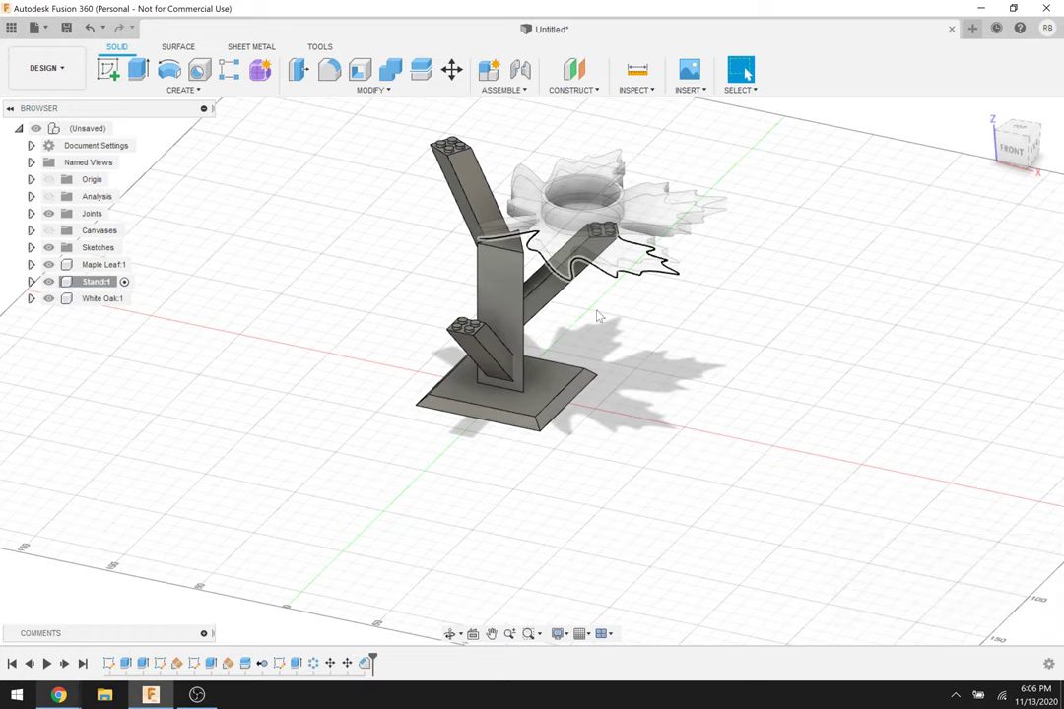
middle_click_drag(628, 355, 315, 331, "shift")
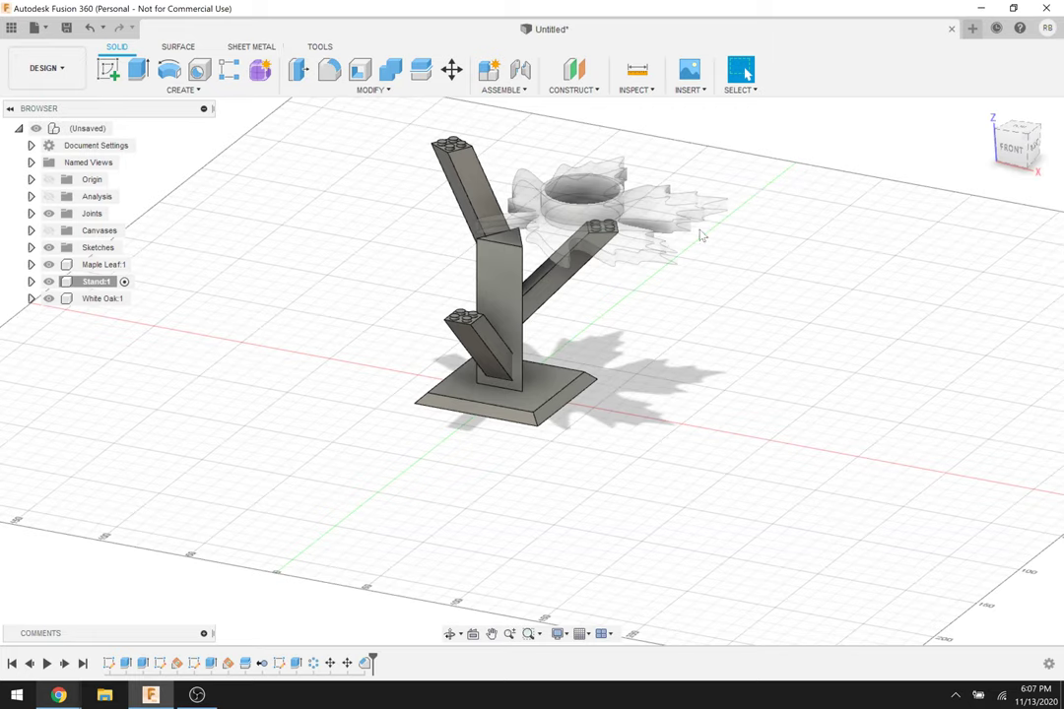
Activate the White Oak component, hide the maple leaf and stand, and show the leaf canvas from the top.
left_click(138, 299)
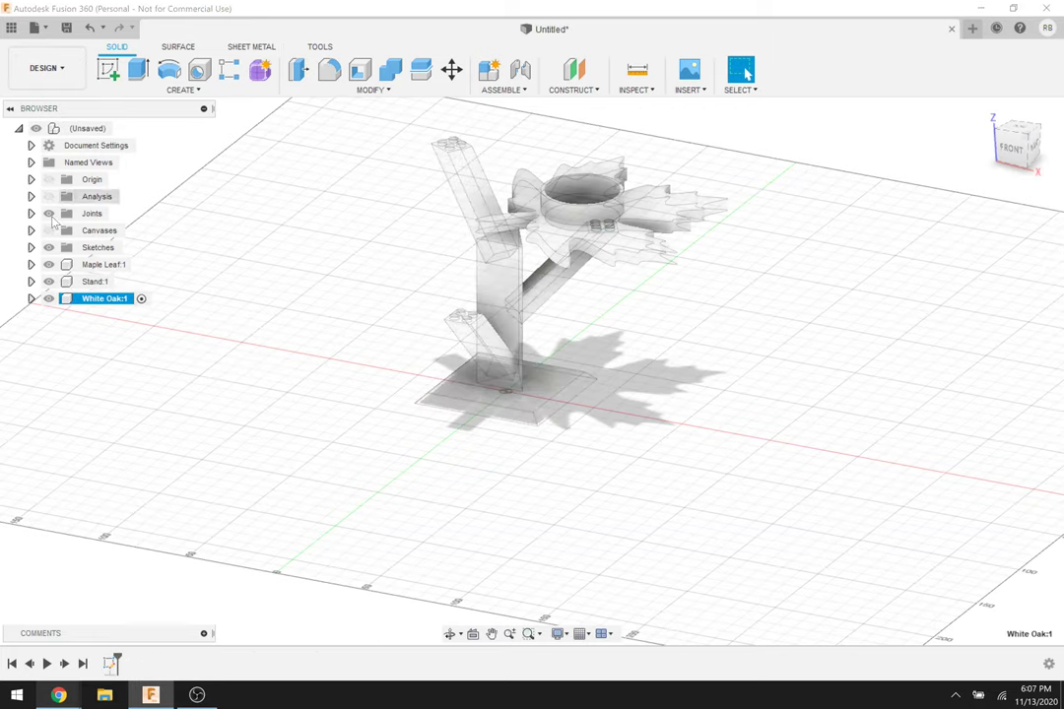
left_click(49, 265)
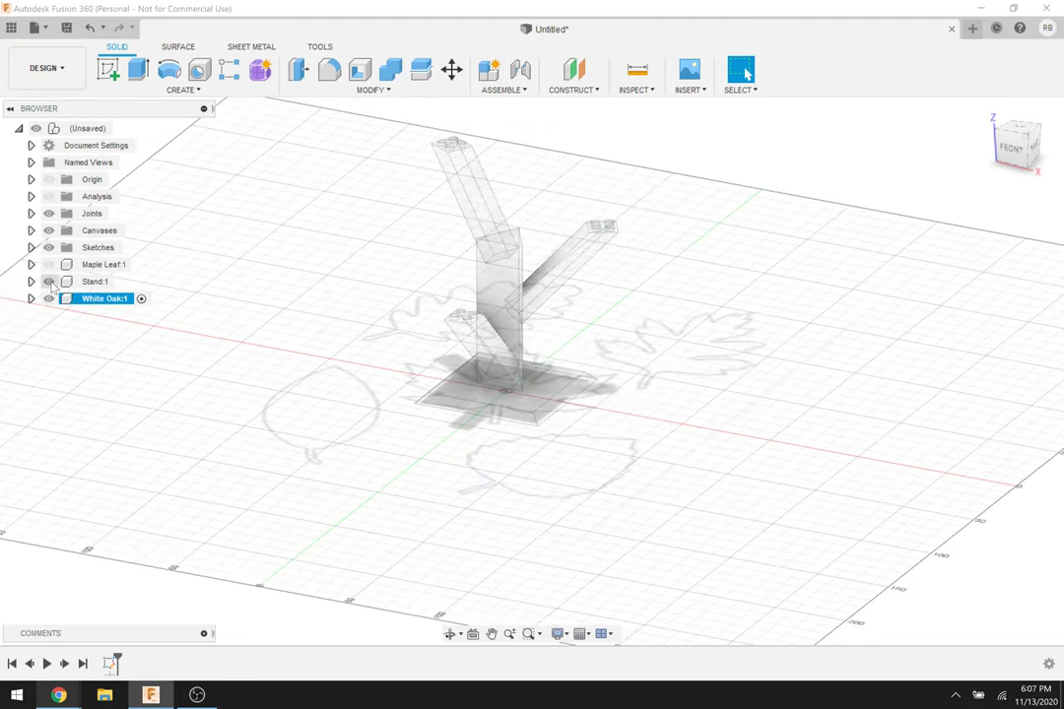
left_click(49, 282)
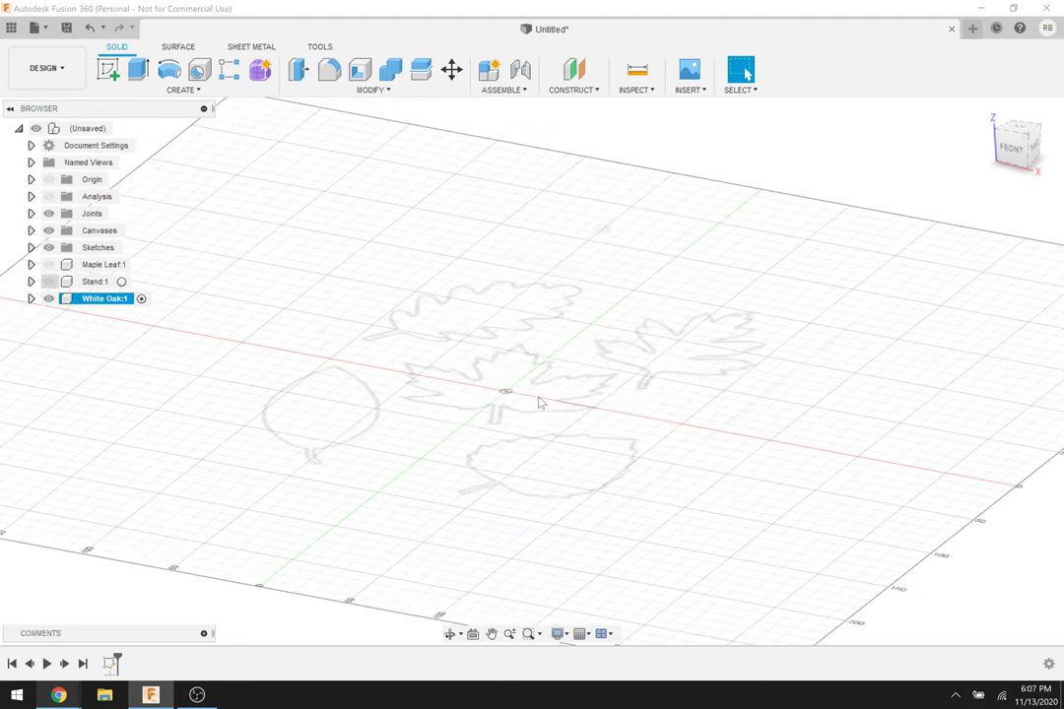
left_click(1022, 133)
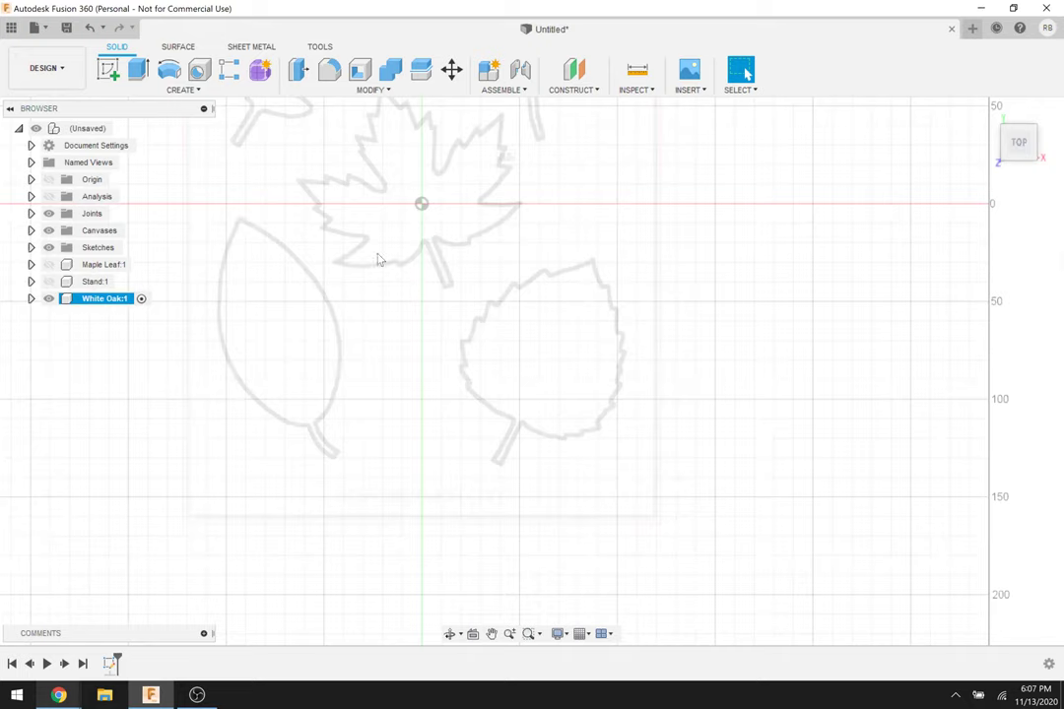
mouse_move(366, 394)
middle_mouse_down()
mouse_move(364, 525)
mouse_move(286, 360)
middle_mouse_up()
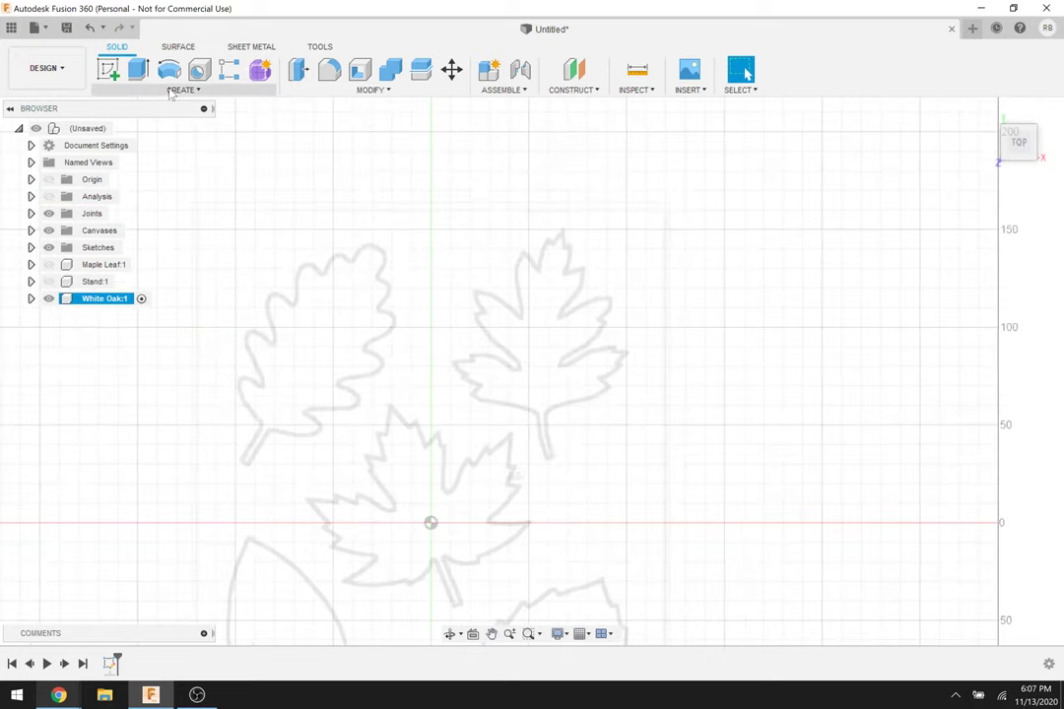
Reopen the White Oak sketch and trace a fit point spline from the stem end along the oak leaf's left edge past two lobes.
left_click(111, 663)
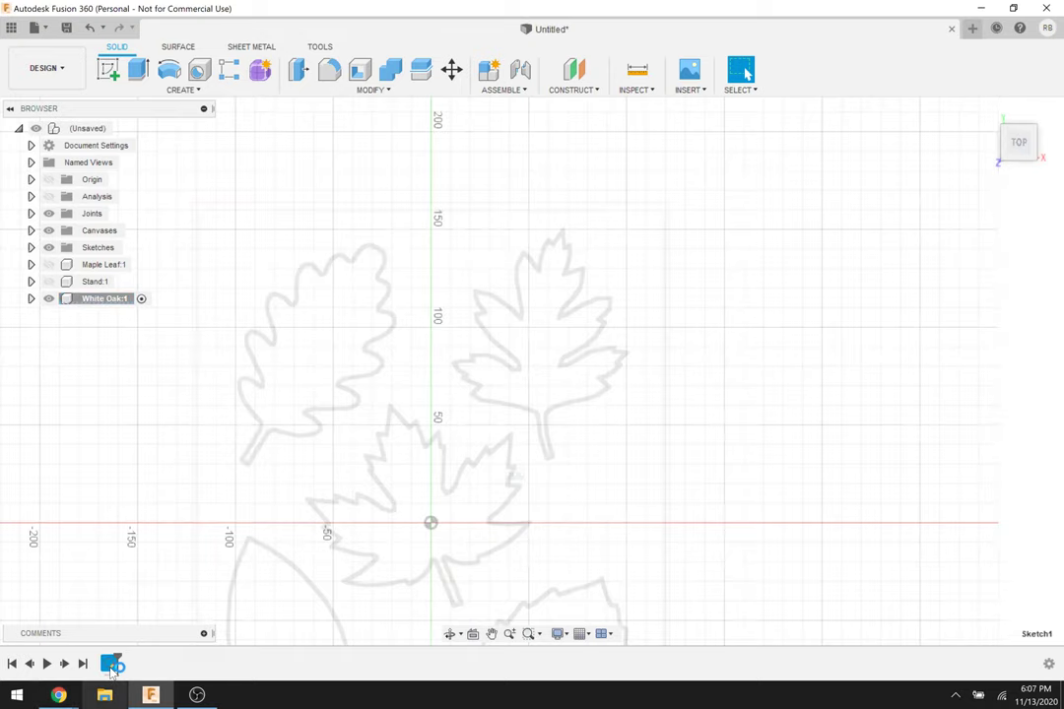
left_click(198, 71)
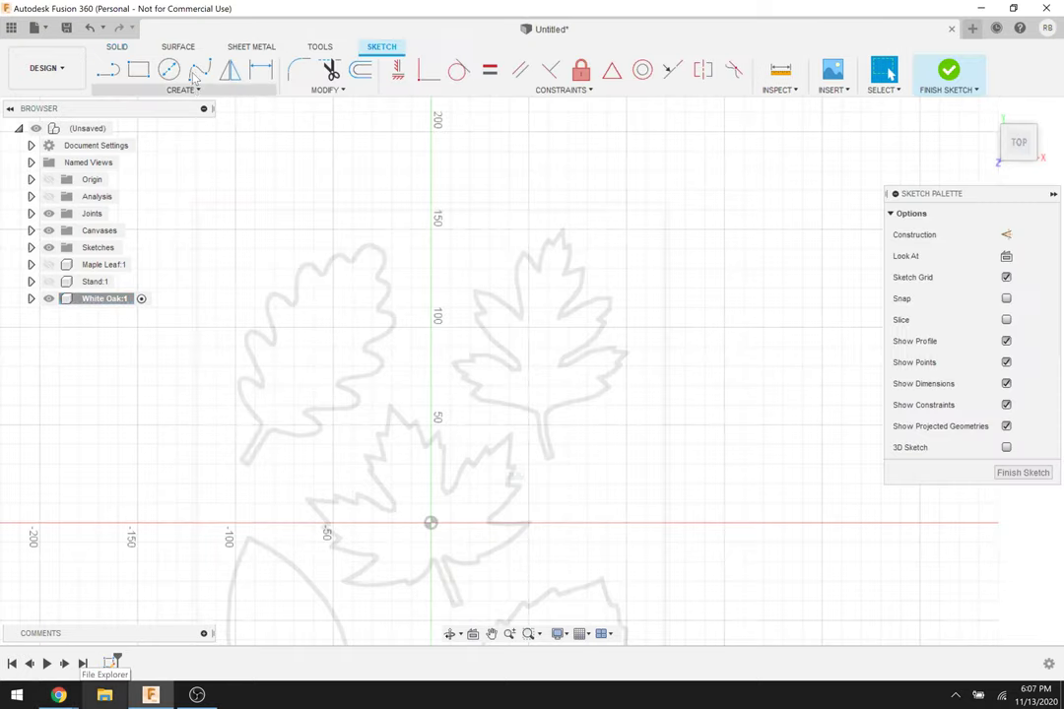
scroll(246, 465, "up", 3)
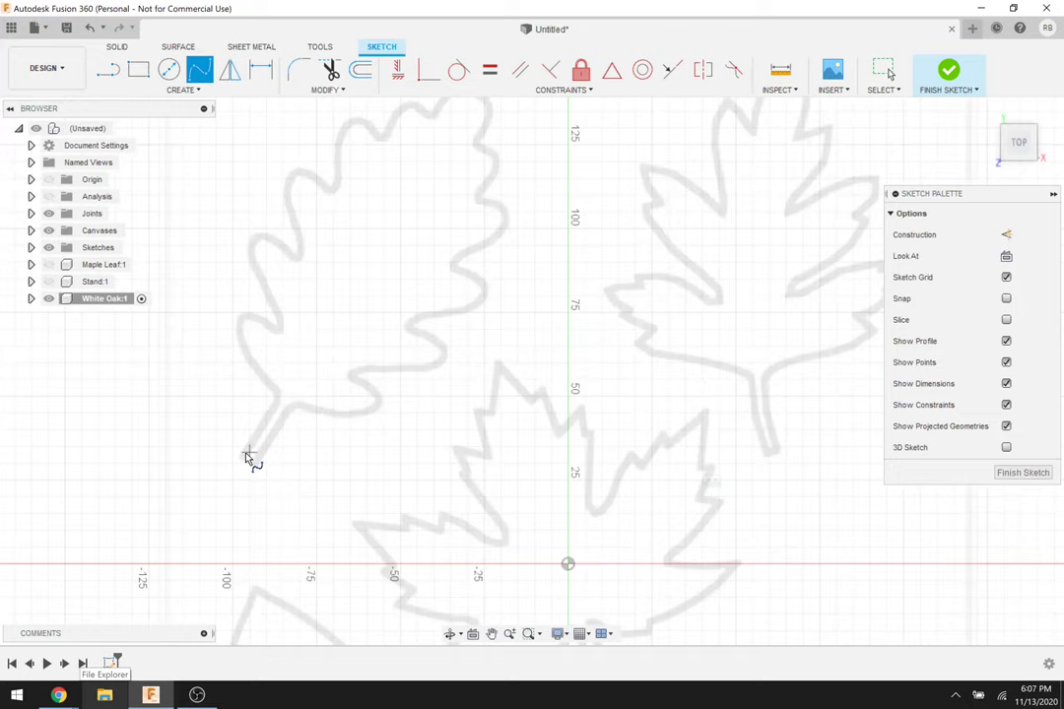
left_click(275, 402)
left_click(276, 391)
left_click(239, 317)
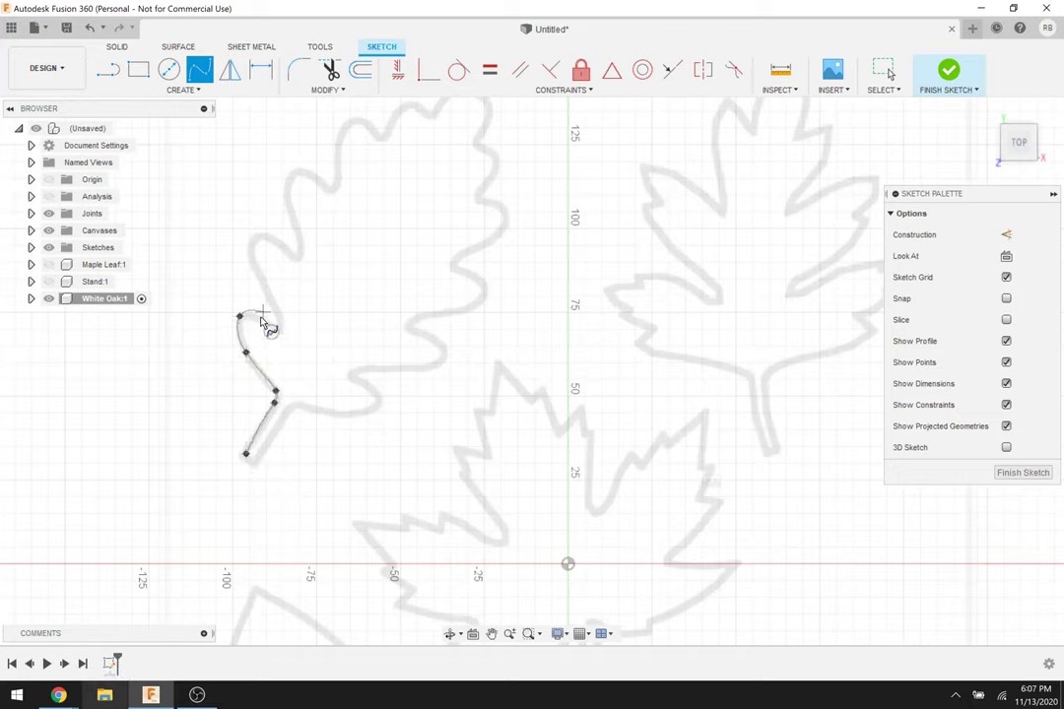
left_click(261, 322)
left_click(281, 328)
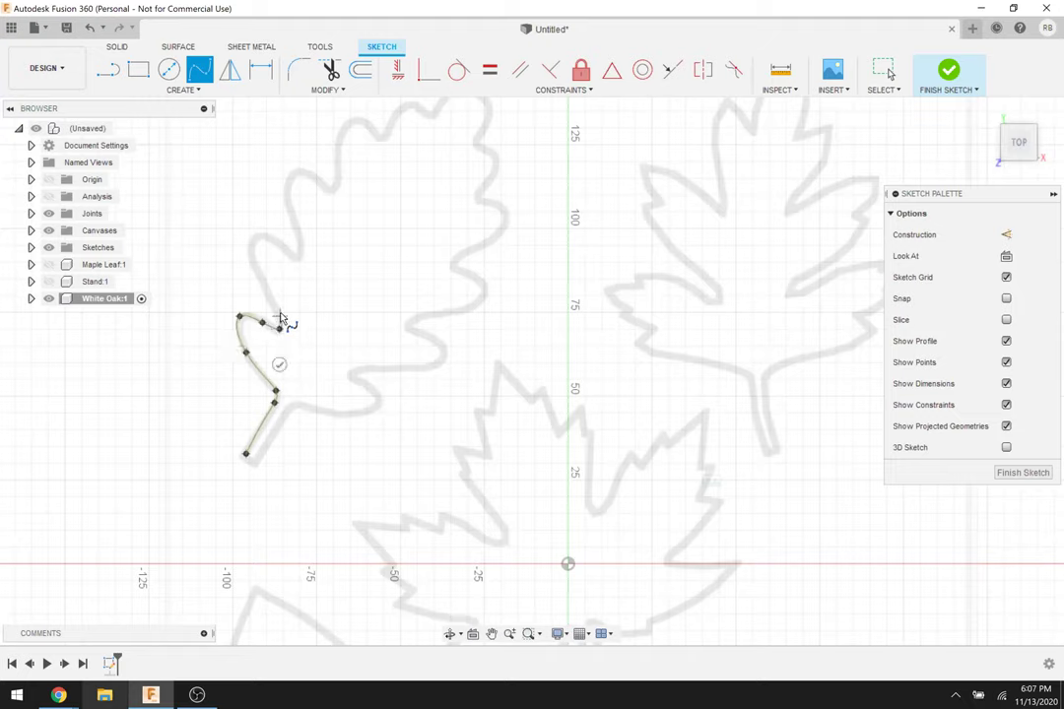
left_click(255, 256)
left_click(259, 237)
left_click(288, 248)
left_click(298, 256)
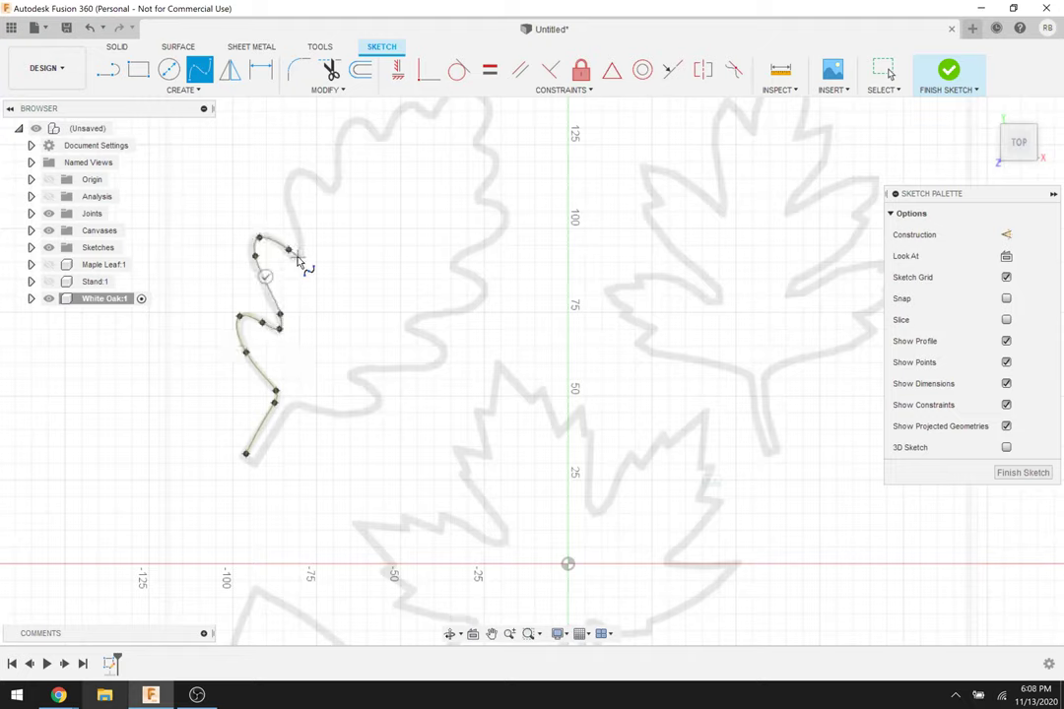
Continue the spline around the next two lobes on the oak leaf's left edge towards its tip, and finish the sketch.
left_click(299, 240)
left_click(288, 201)
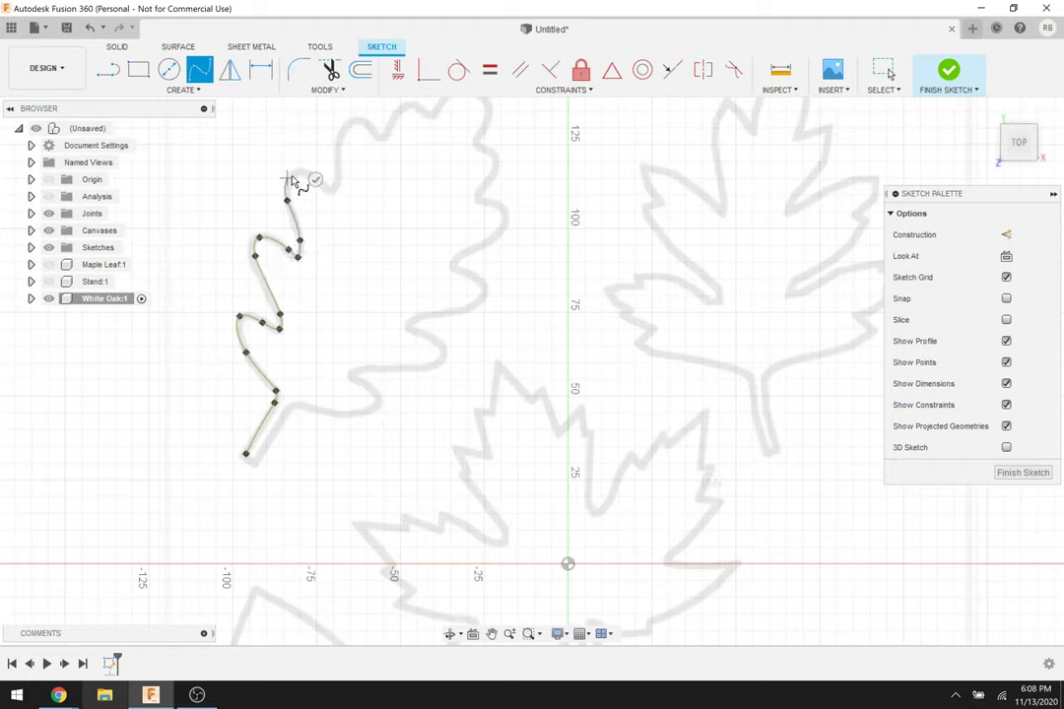
left_click(295, 175)
left_click(315, 176)
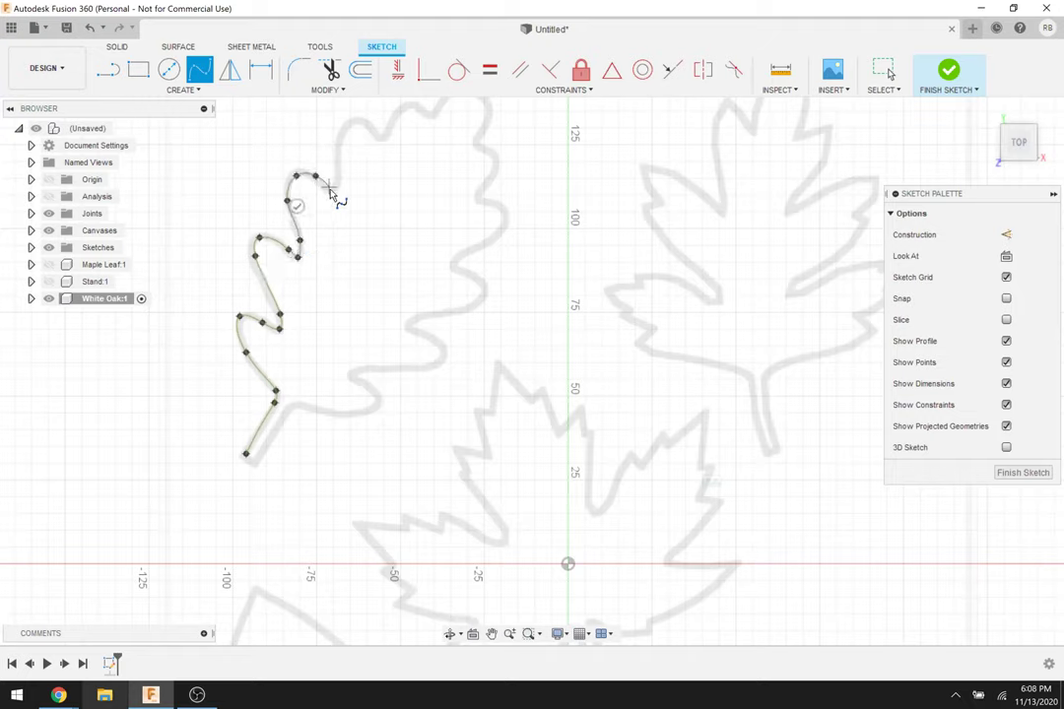
left_click(330, 189)
left_click(338, 181)
left_click(337, 146)
left_click(351, 119)
left_click(379, 137)
left_click(388, 135)
left_click(401, 111)
left_click(418, 106)
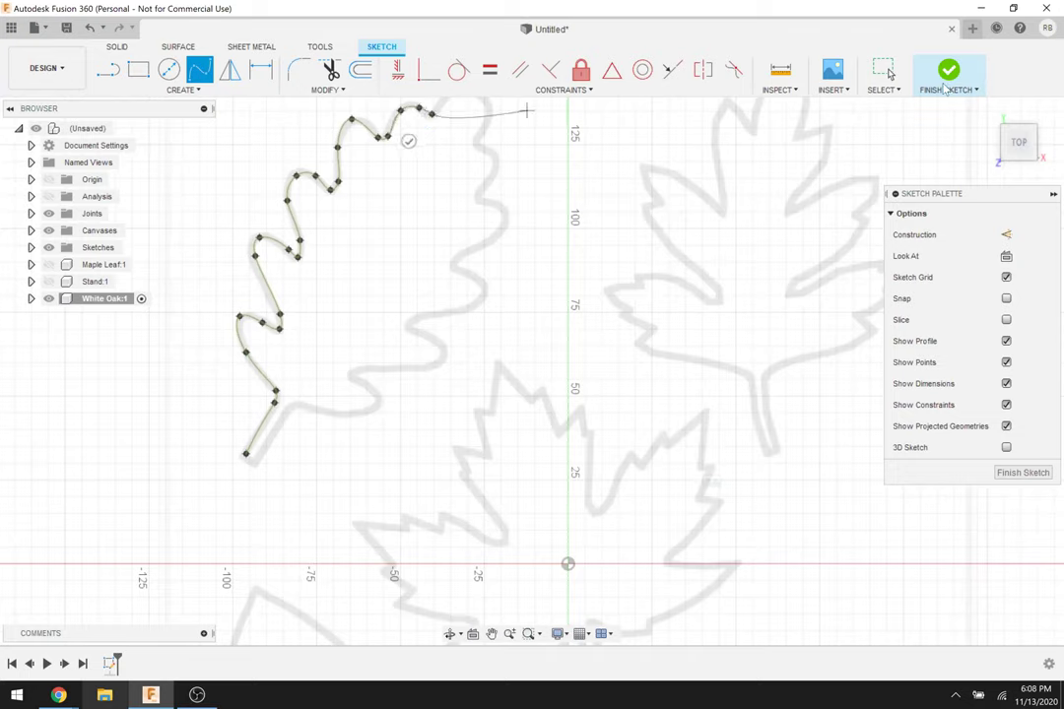
left_click(883, 69)
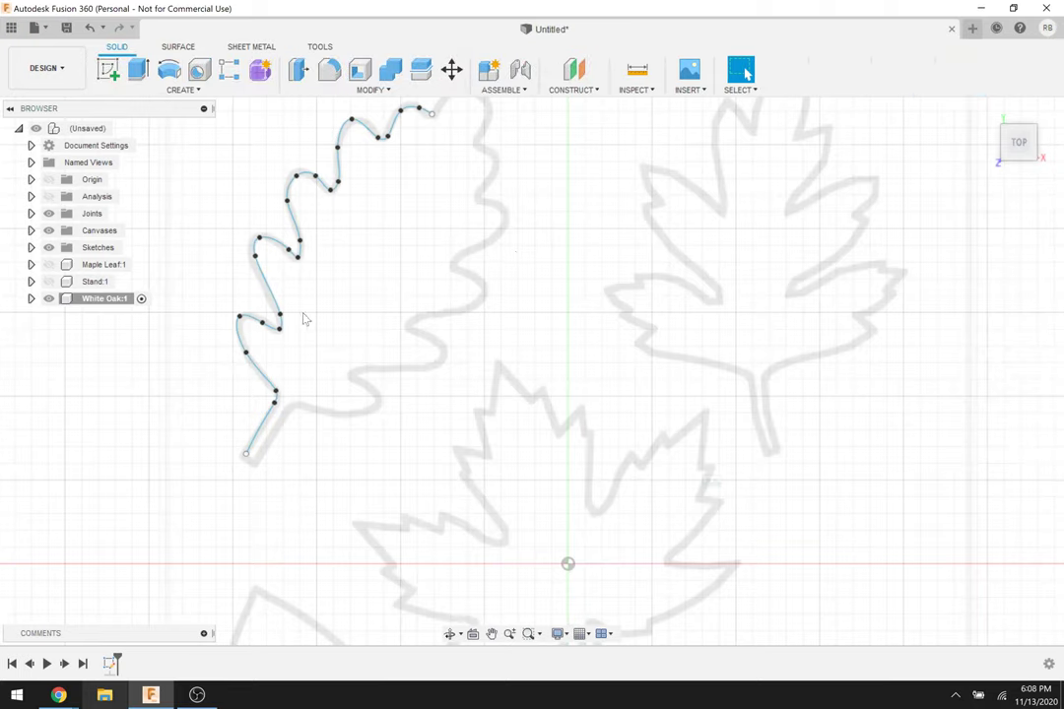
Show the Stand and Maple Leaf components, hide the White Oak component, and view the model from the front at an angle.
left_click(87, 281)
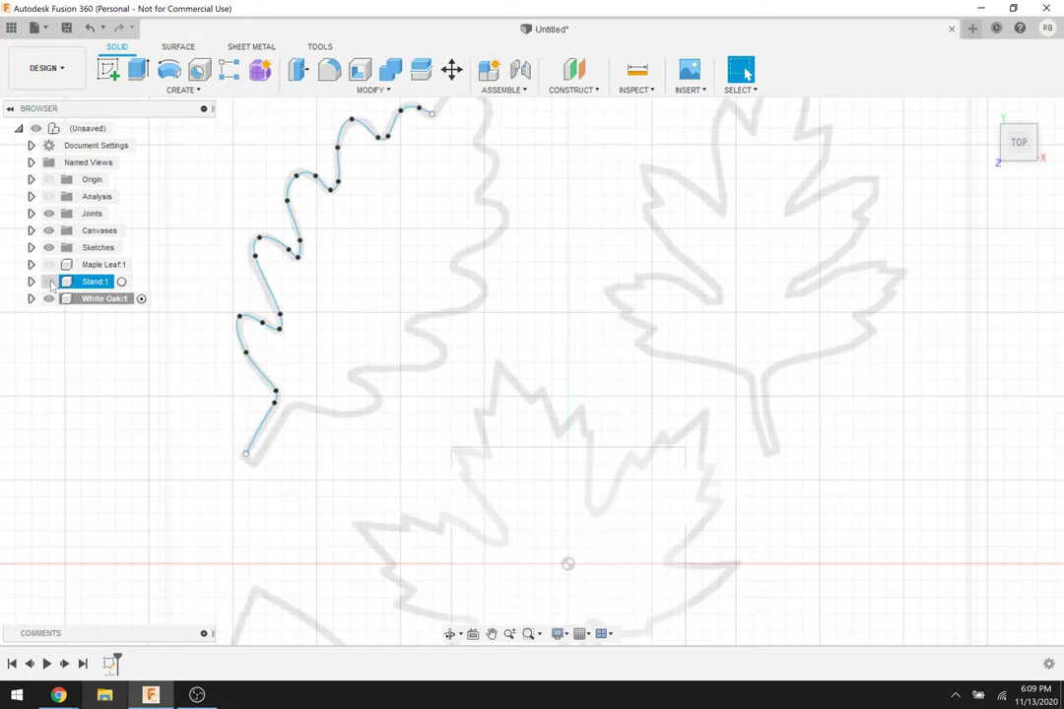
key("Escape")
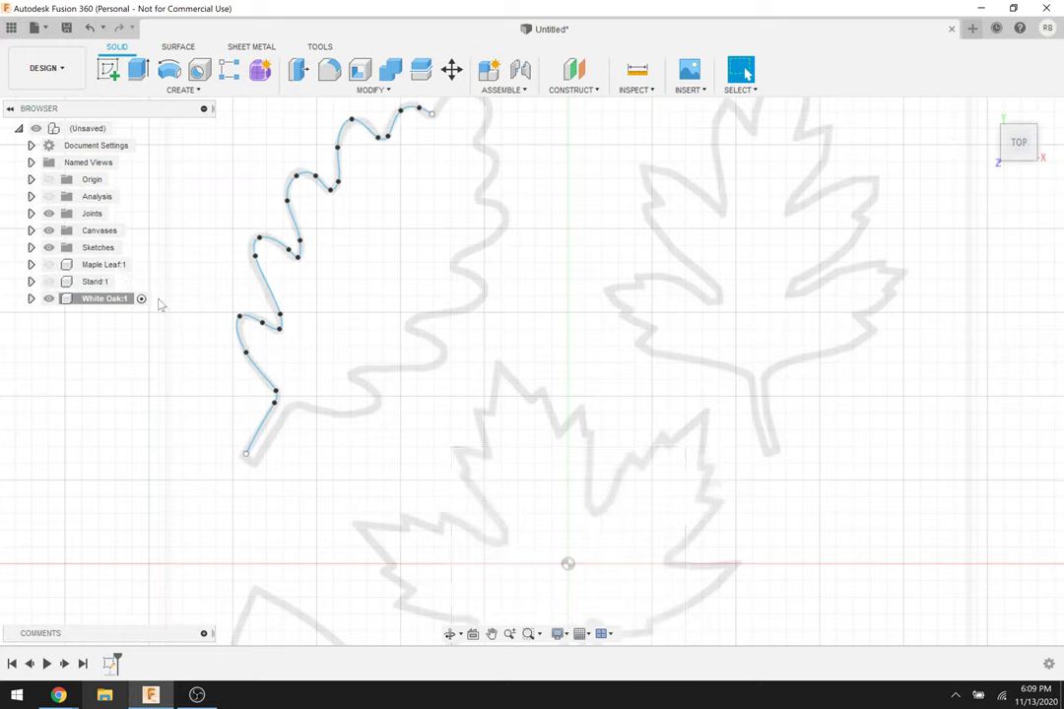
left_click(48, 282)
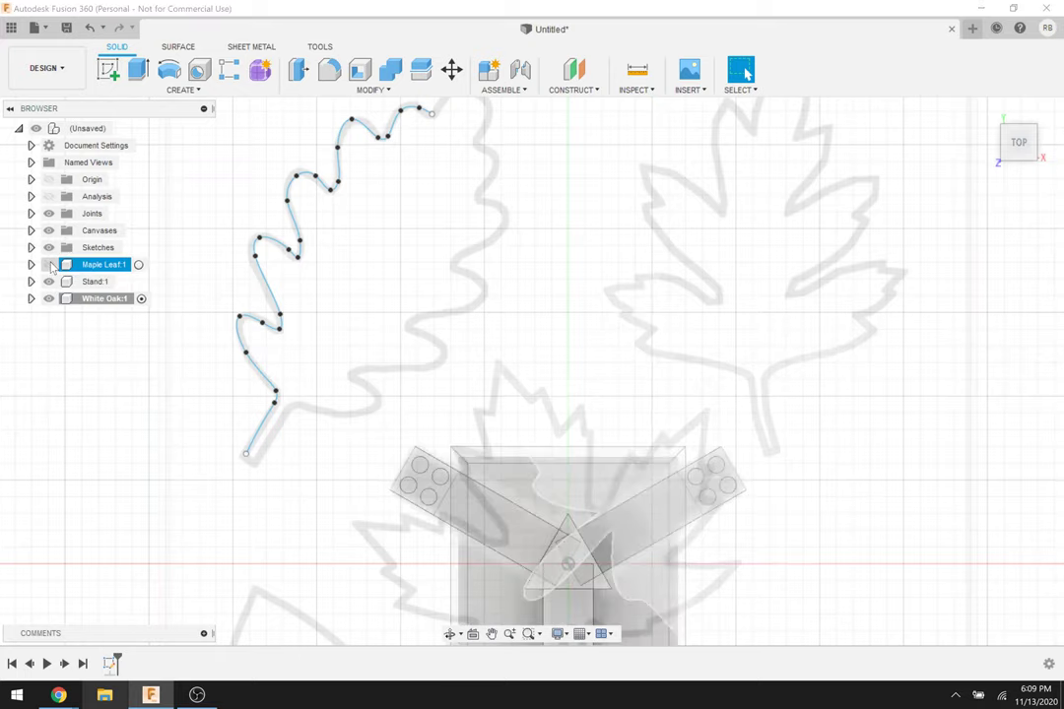
left_click(48, 264)
left_click(48, 248)
middle_click_drag(162, 382, 123, 168, "shift")
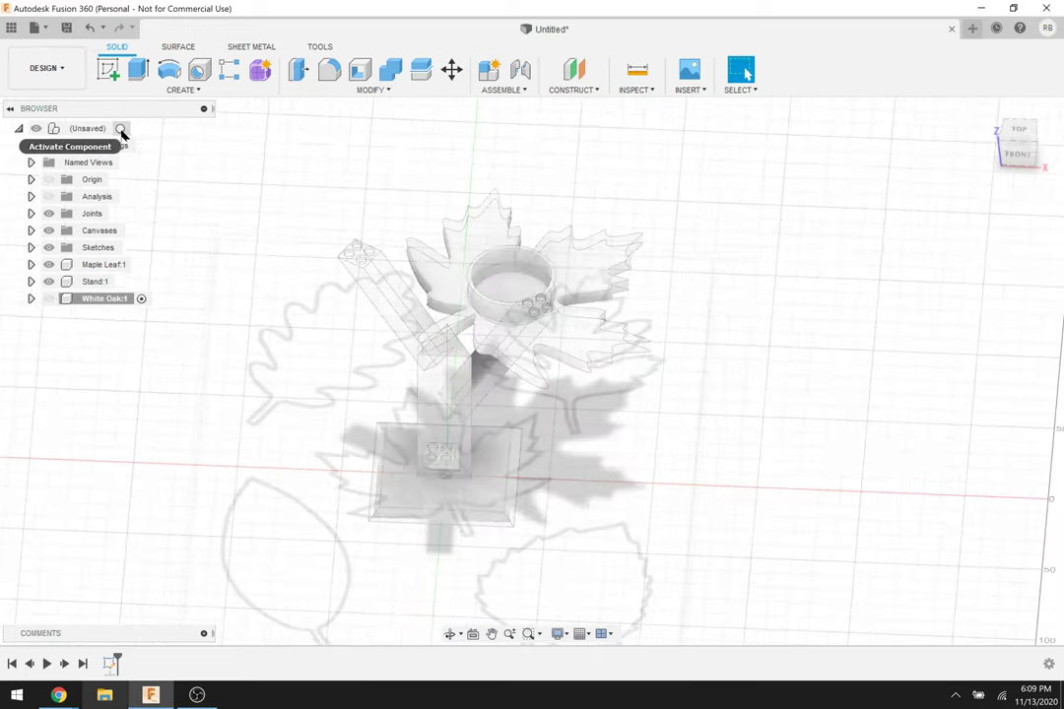
Activate the top-level component of the design and hide the leaf canvases.
left_click(122, 128)
left_click(907, 464)
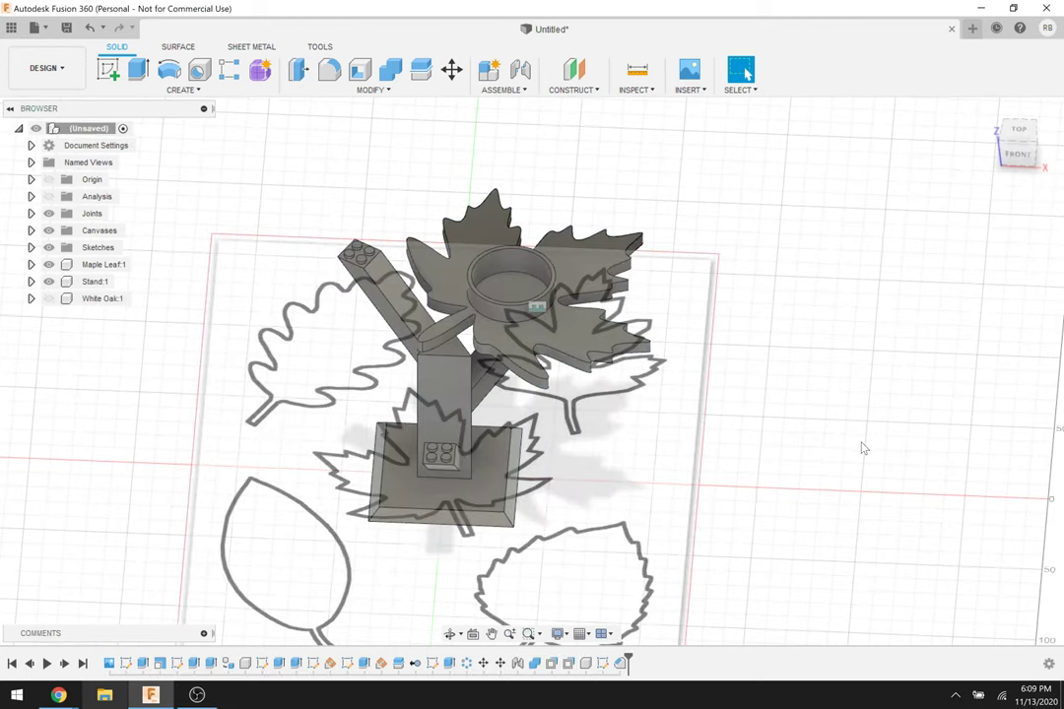
left_click(48, 230)
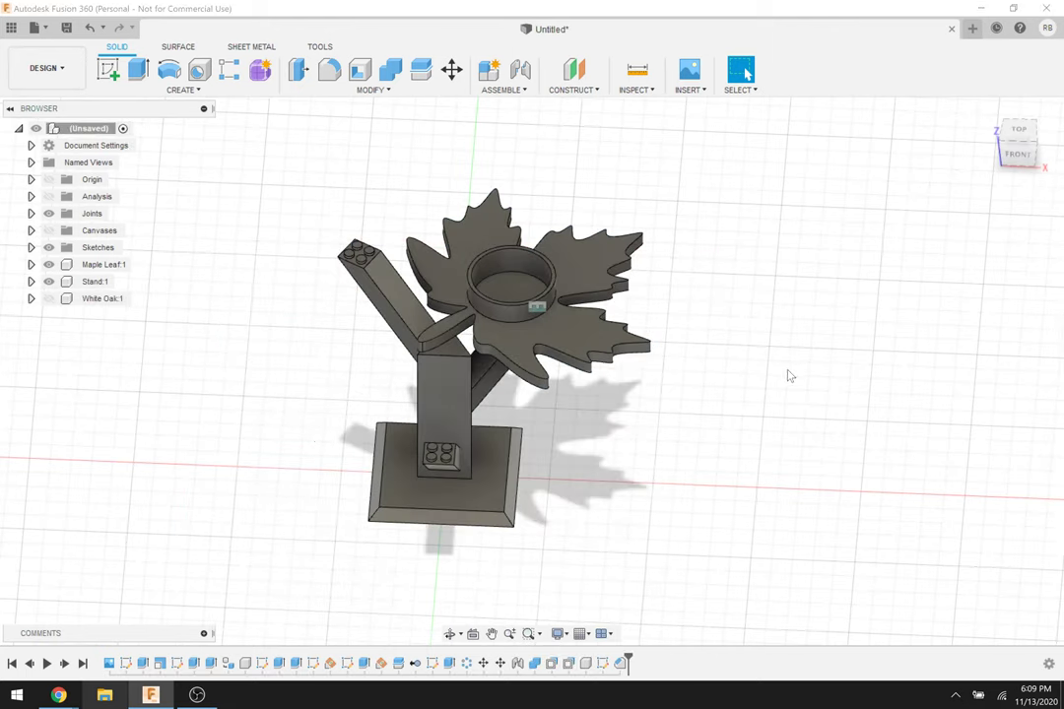
Save the Maple Leaf component as a binary STL with high refinement, overwriting Maple Leaf.stl in Downloads.
right_click(97, 268)
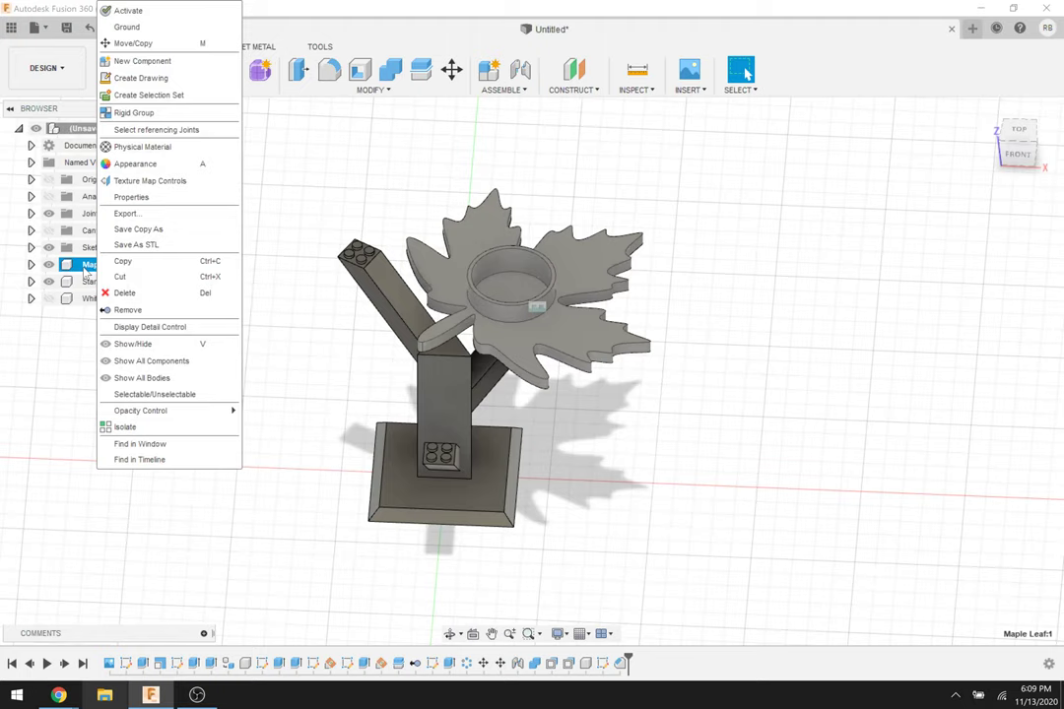
left_click(157, 247)
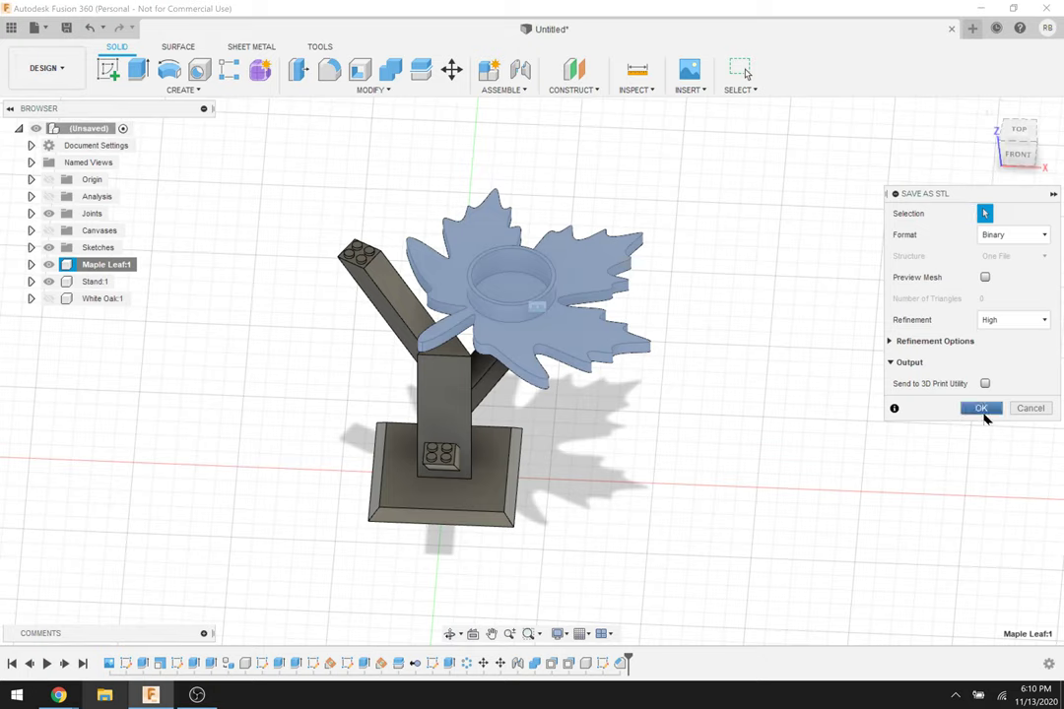
left_click(983, 412)
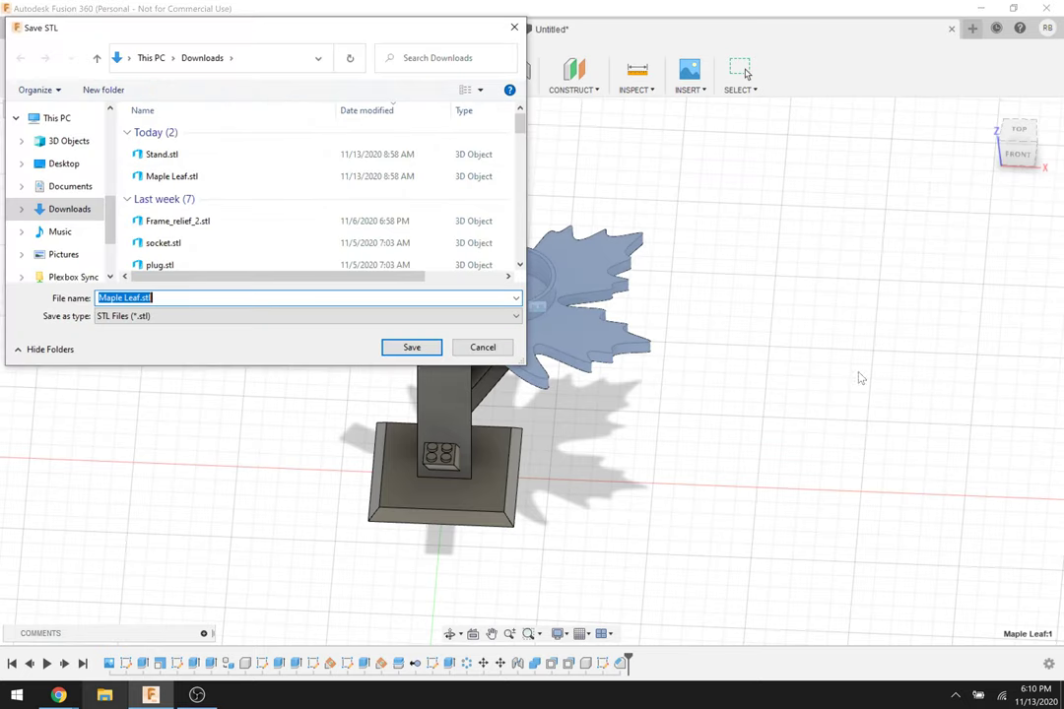
left_click(413, 349)
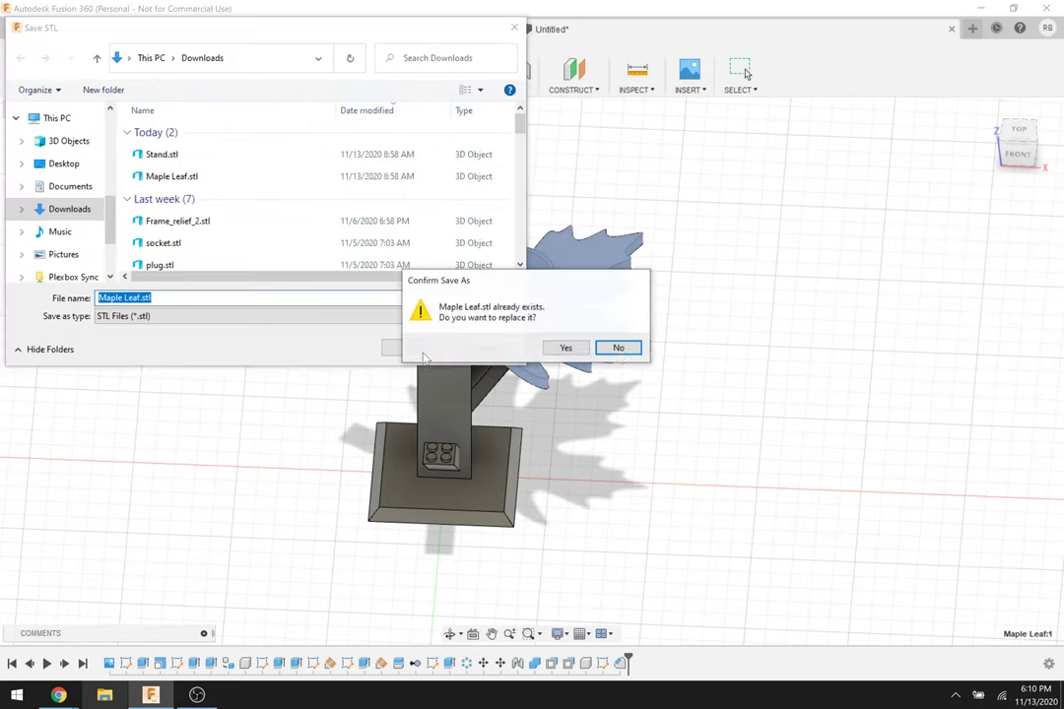
left_click(569, 349)
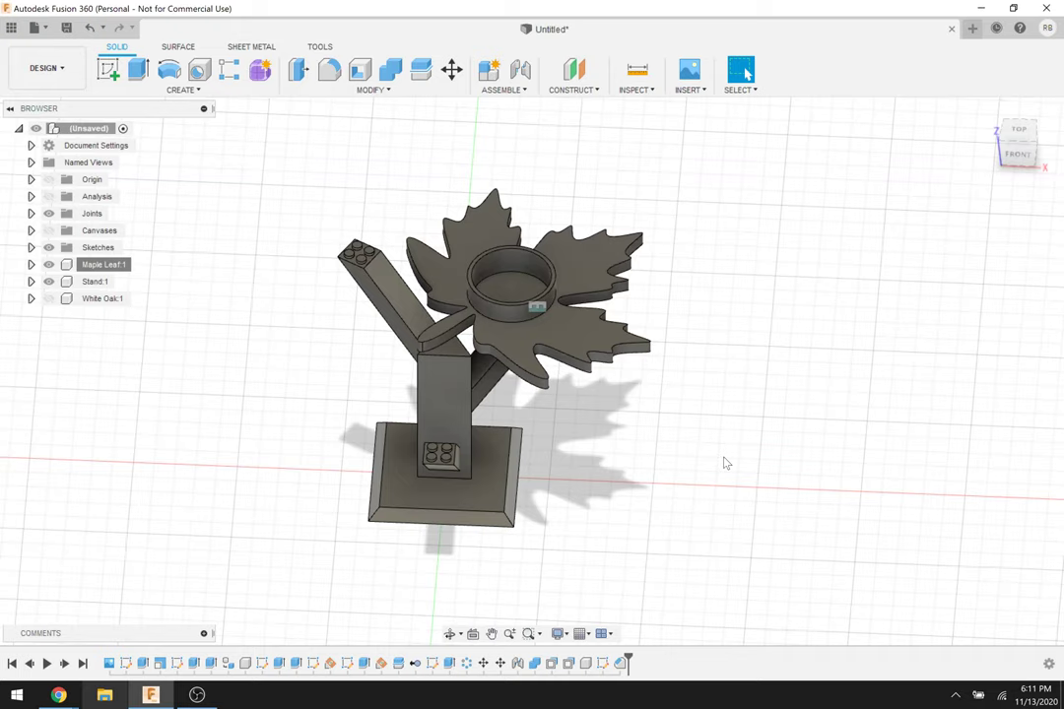
Switch to Chrome, examine the finished candle holder photos on the NetApp YWIT 2020 workshop page, and return to Fusion 360.
key("alt+Tab")
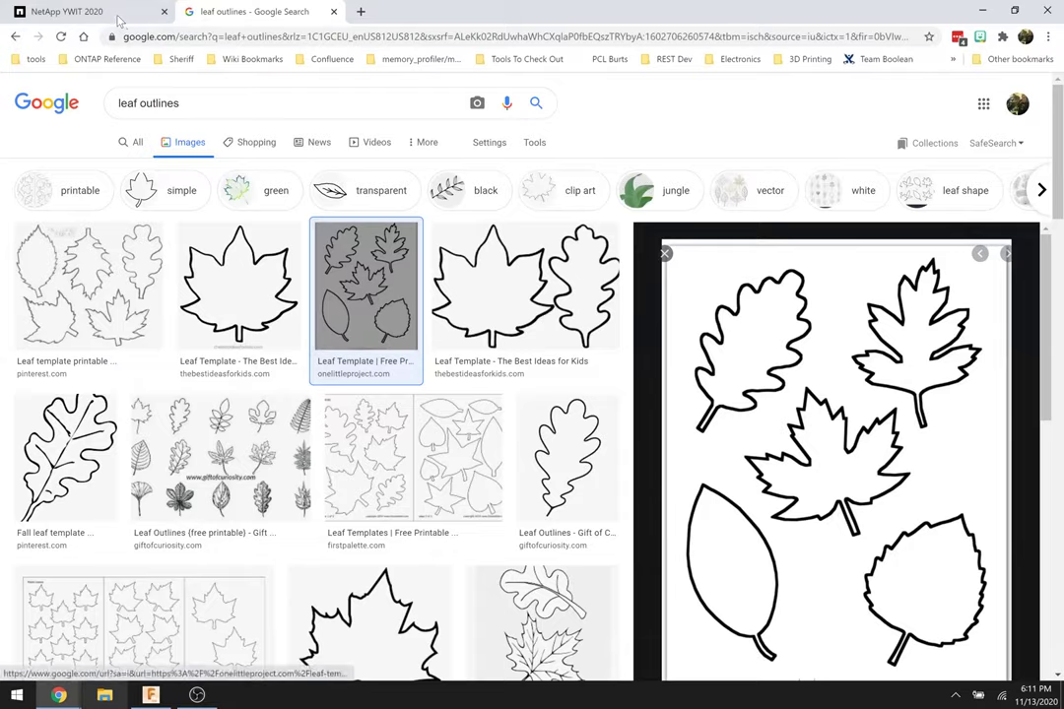
left_click(118, 18)
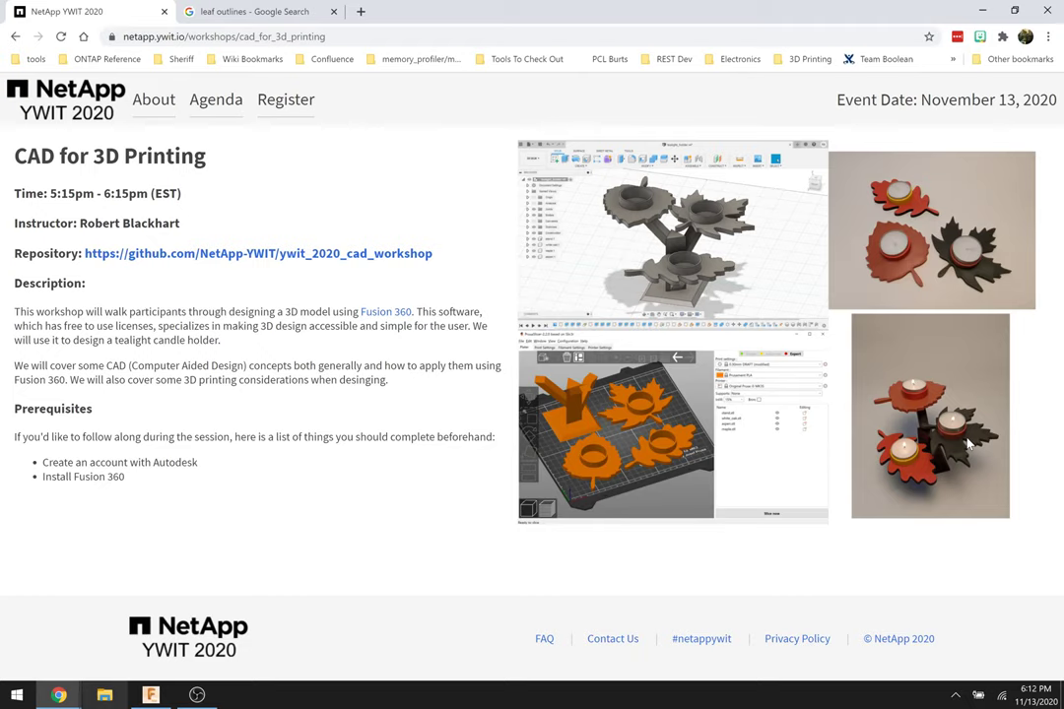
key("alt+Tab")
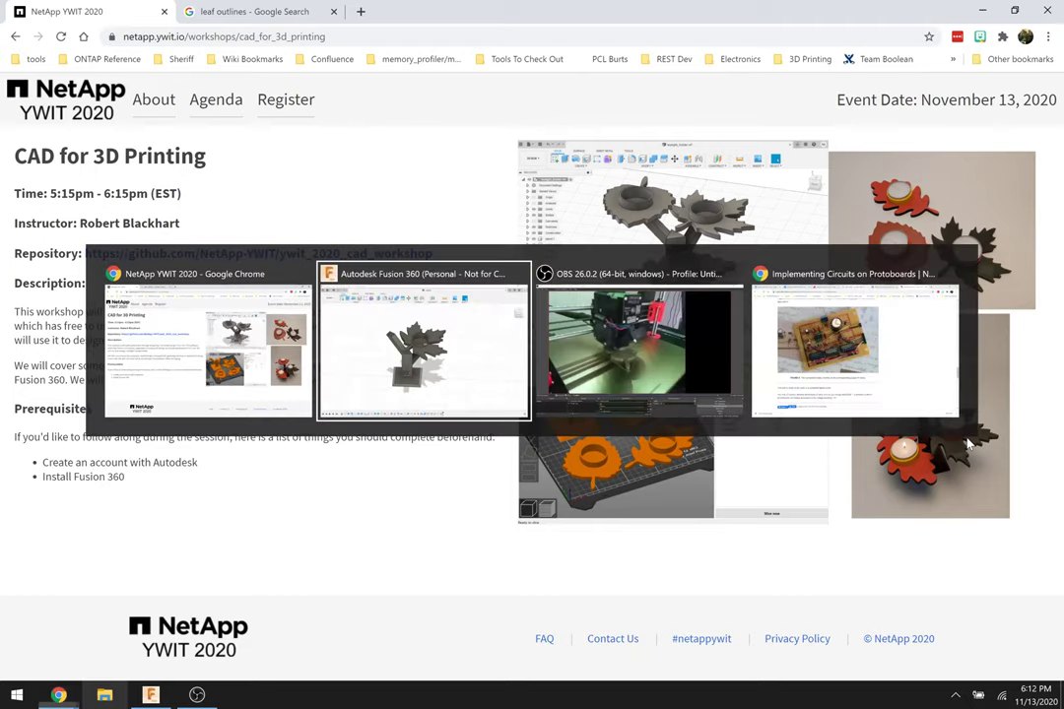